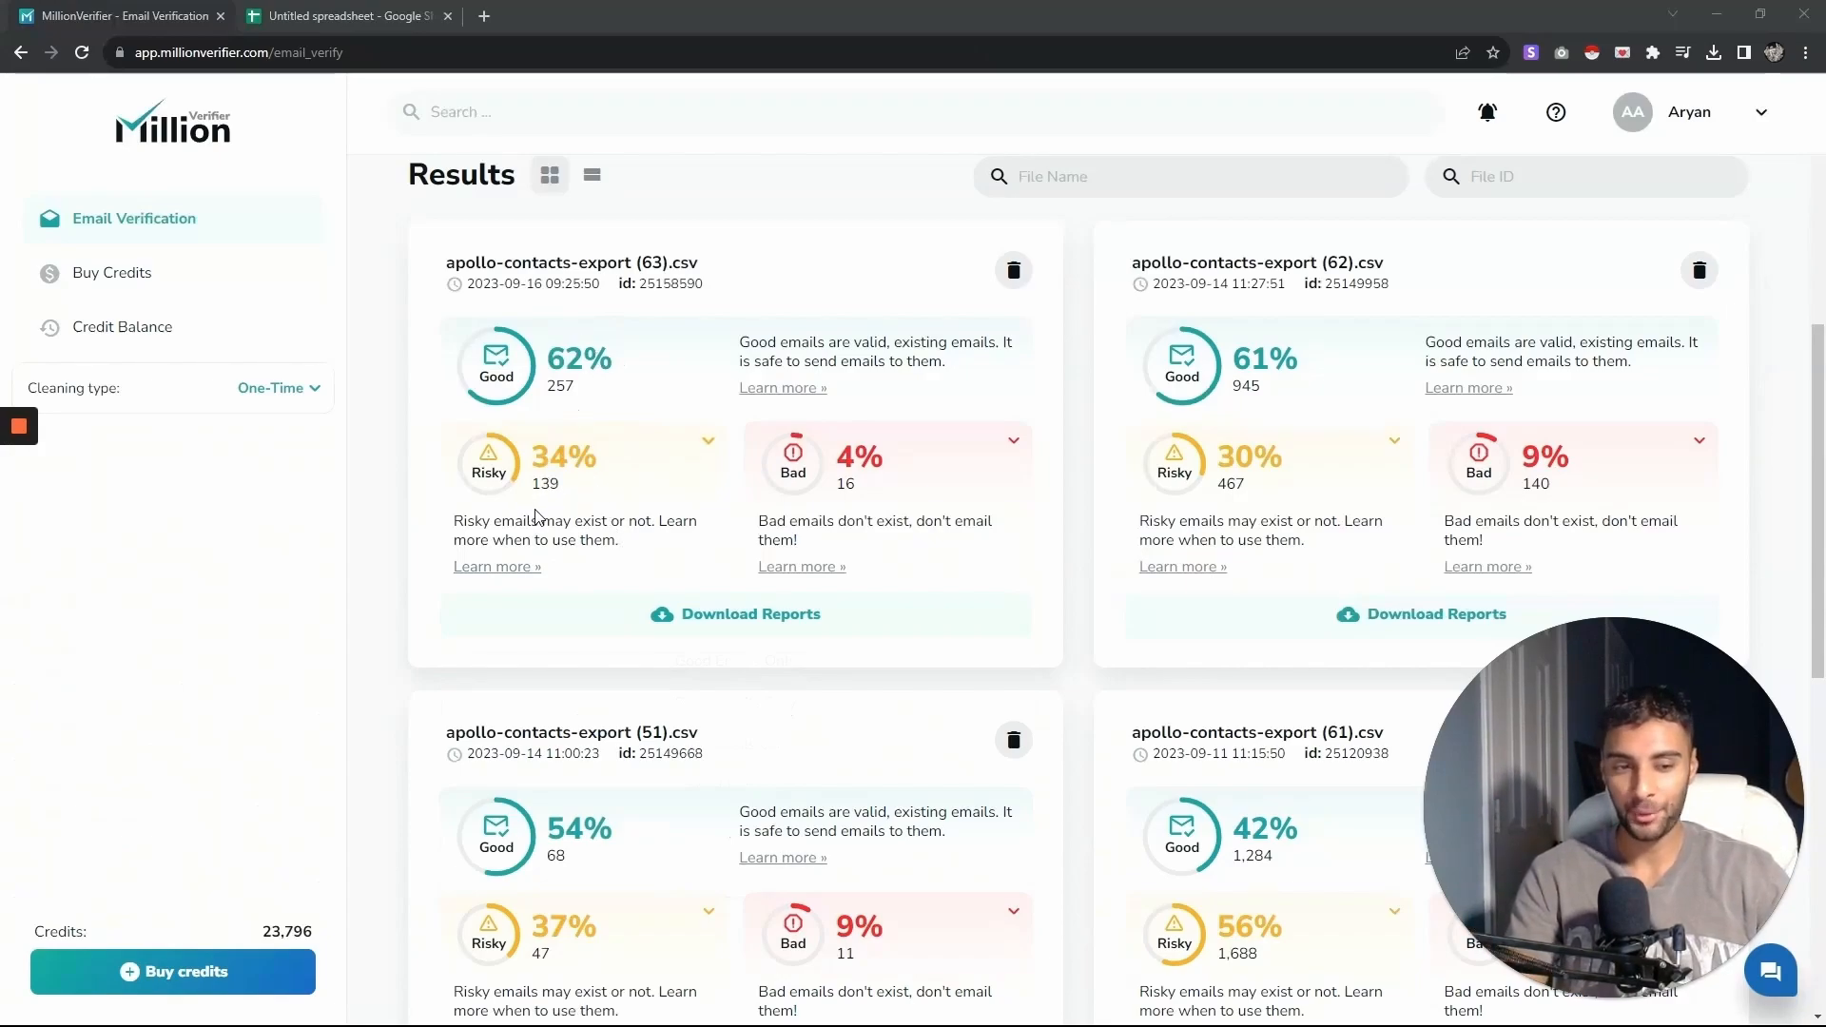
- Download the good-emails-only verification report for apollo-contacts-export (63).csv
left_click_drag(616, 359, 551, 352)
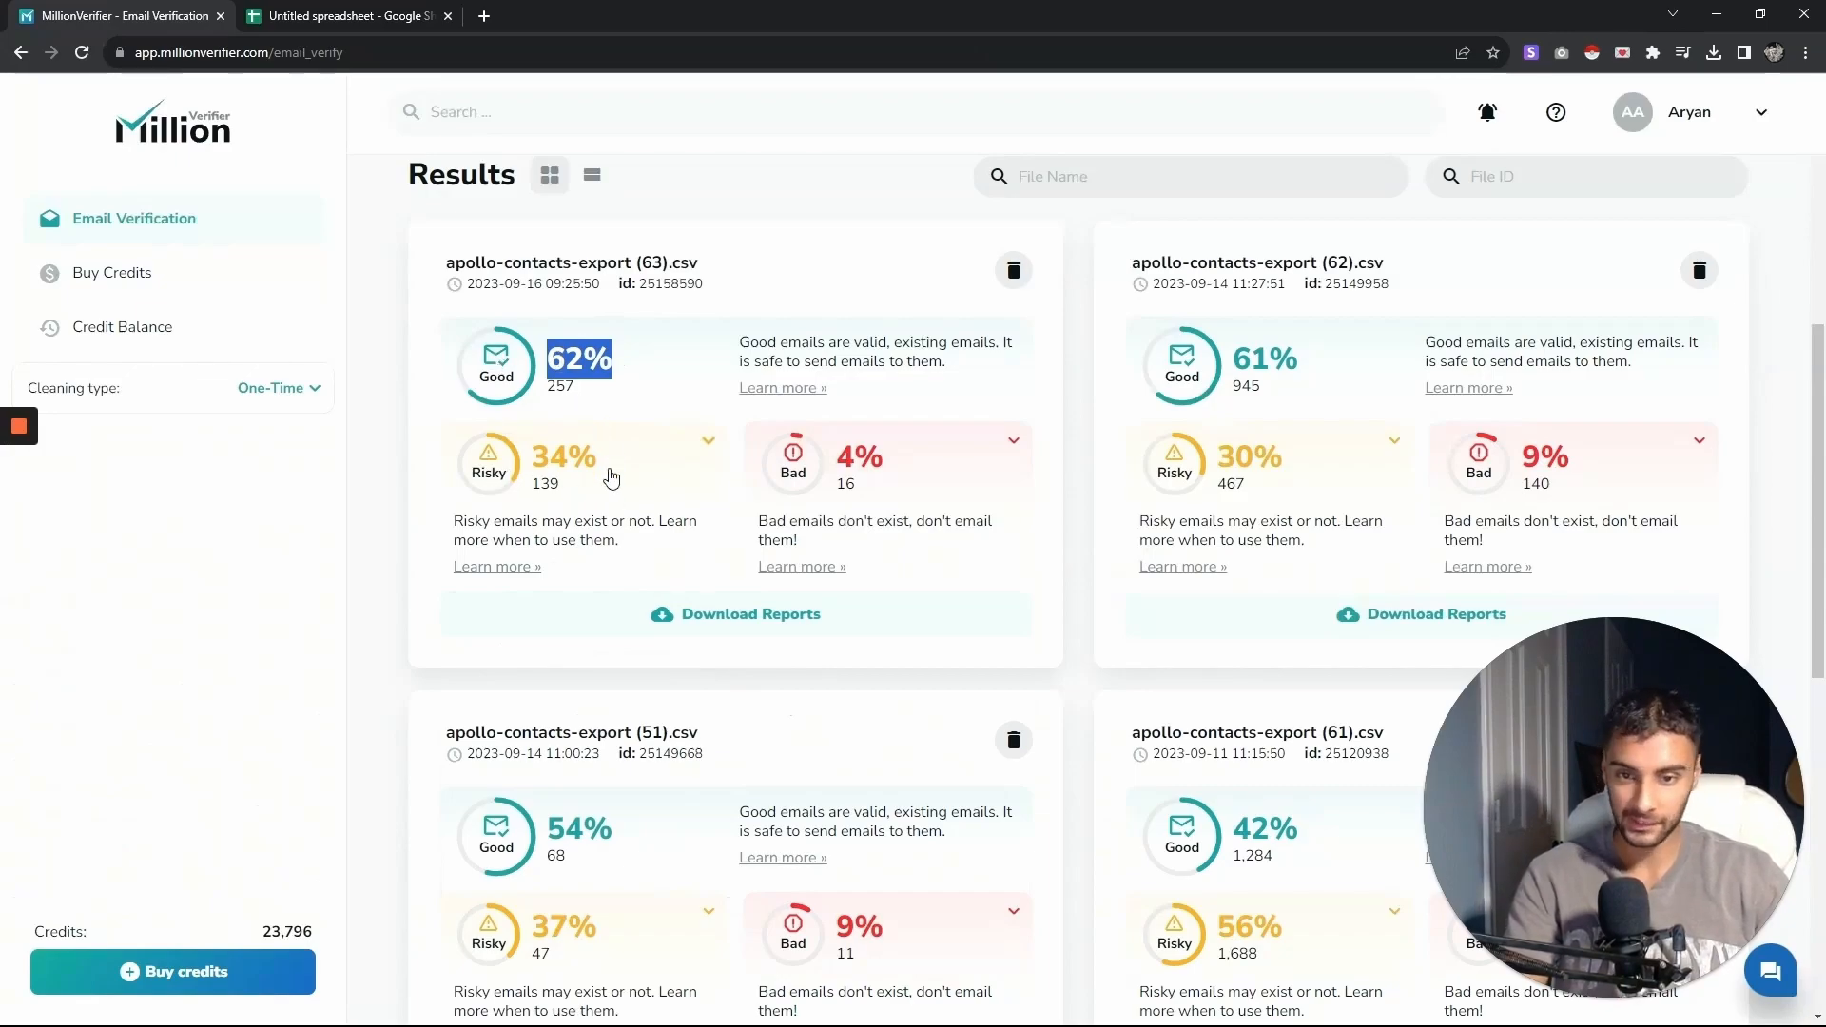
mouse_move(778, 656)
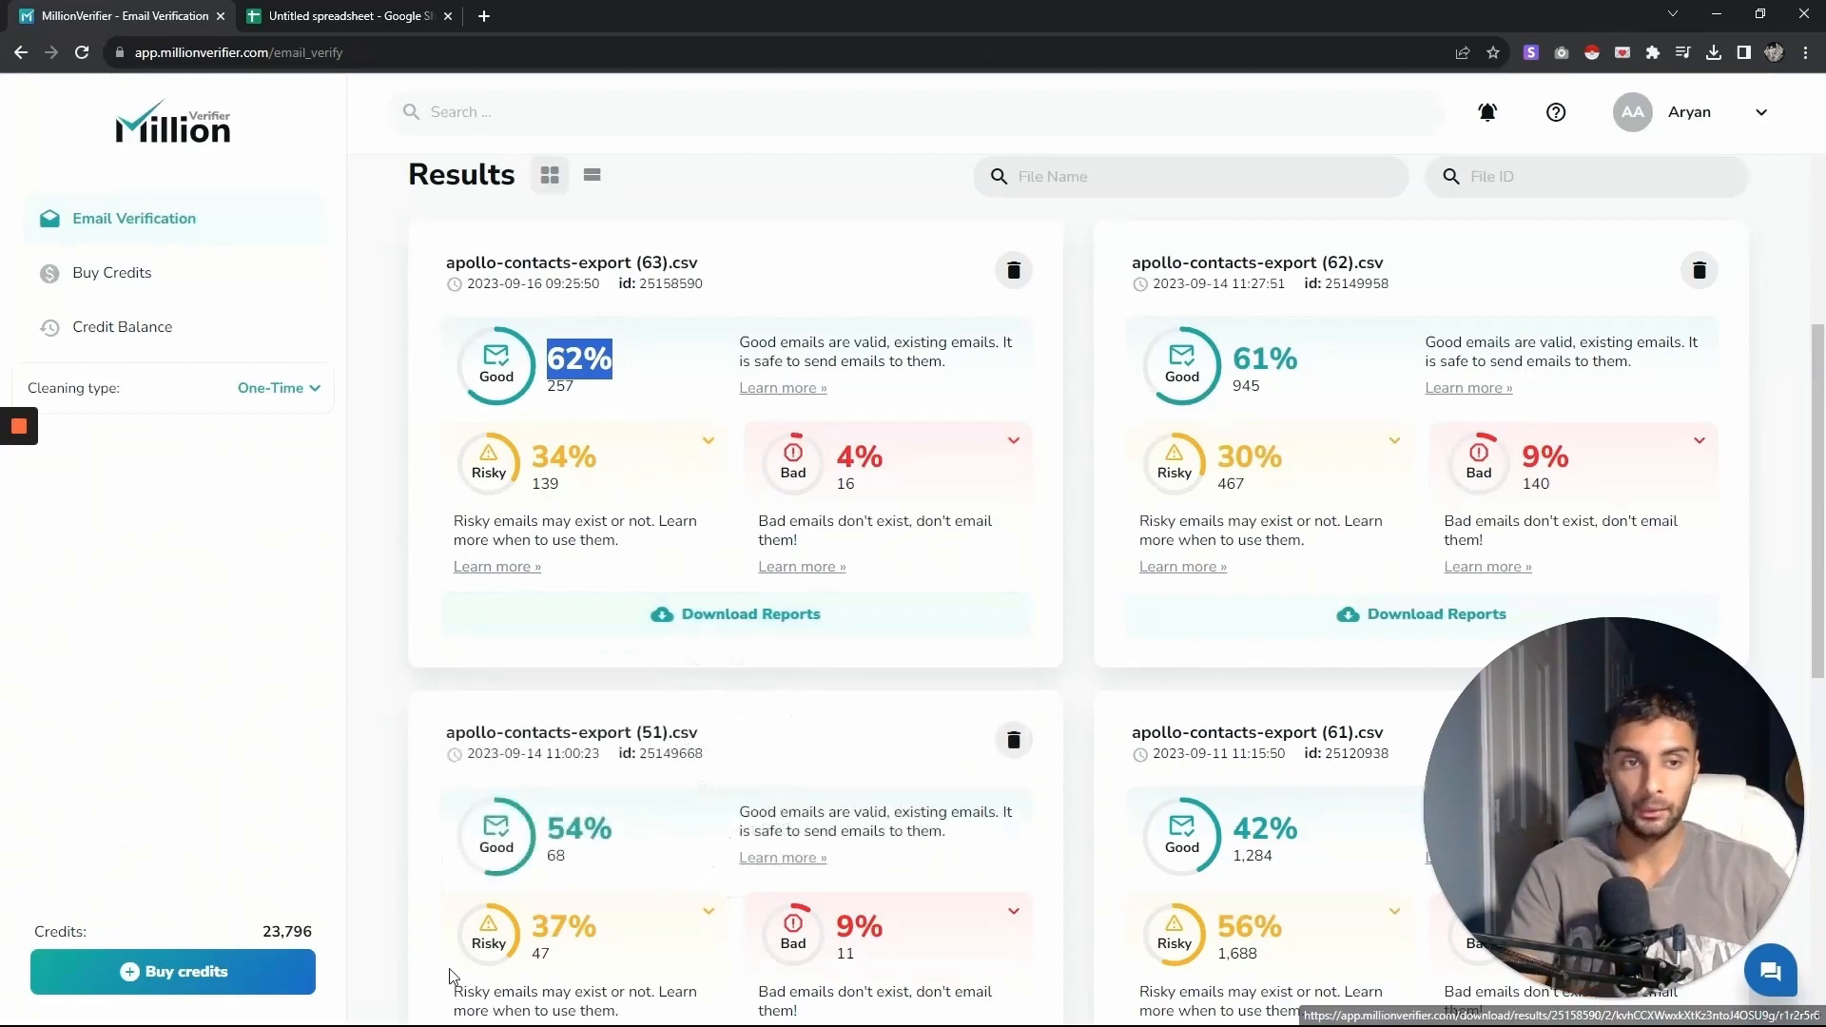
mouse_move(728, 628)
left_click(723, 666)
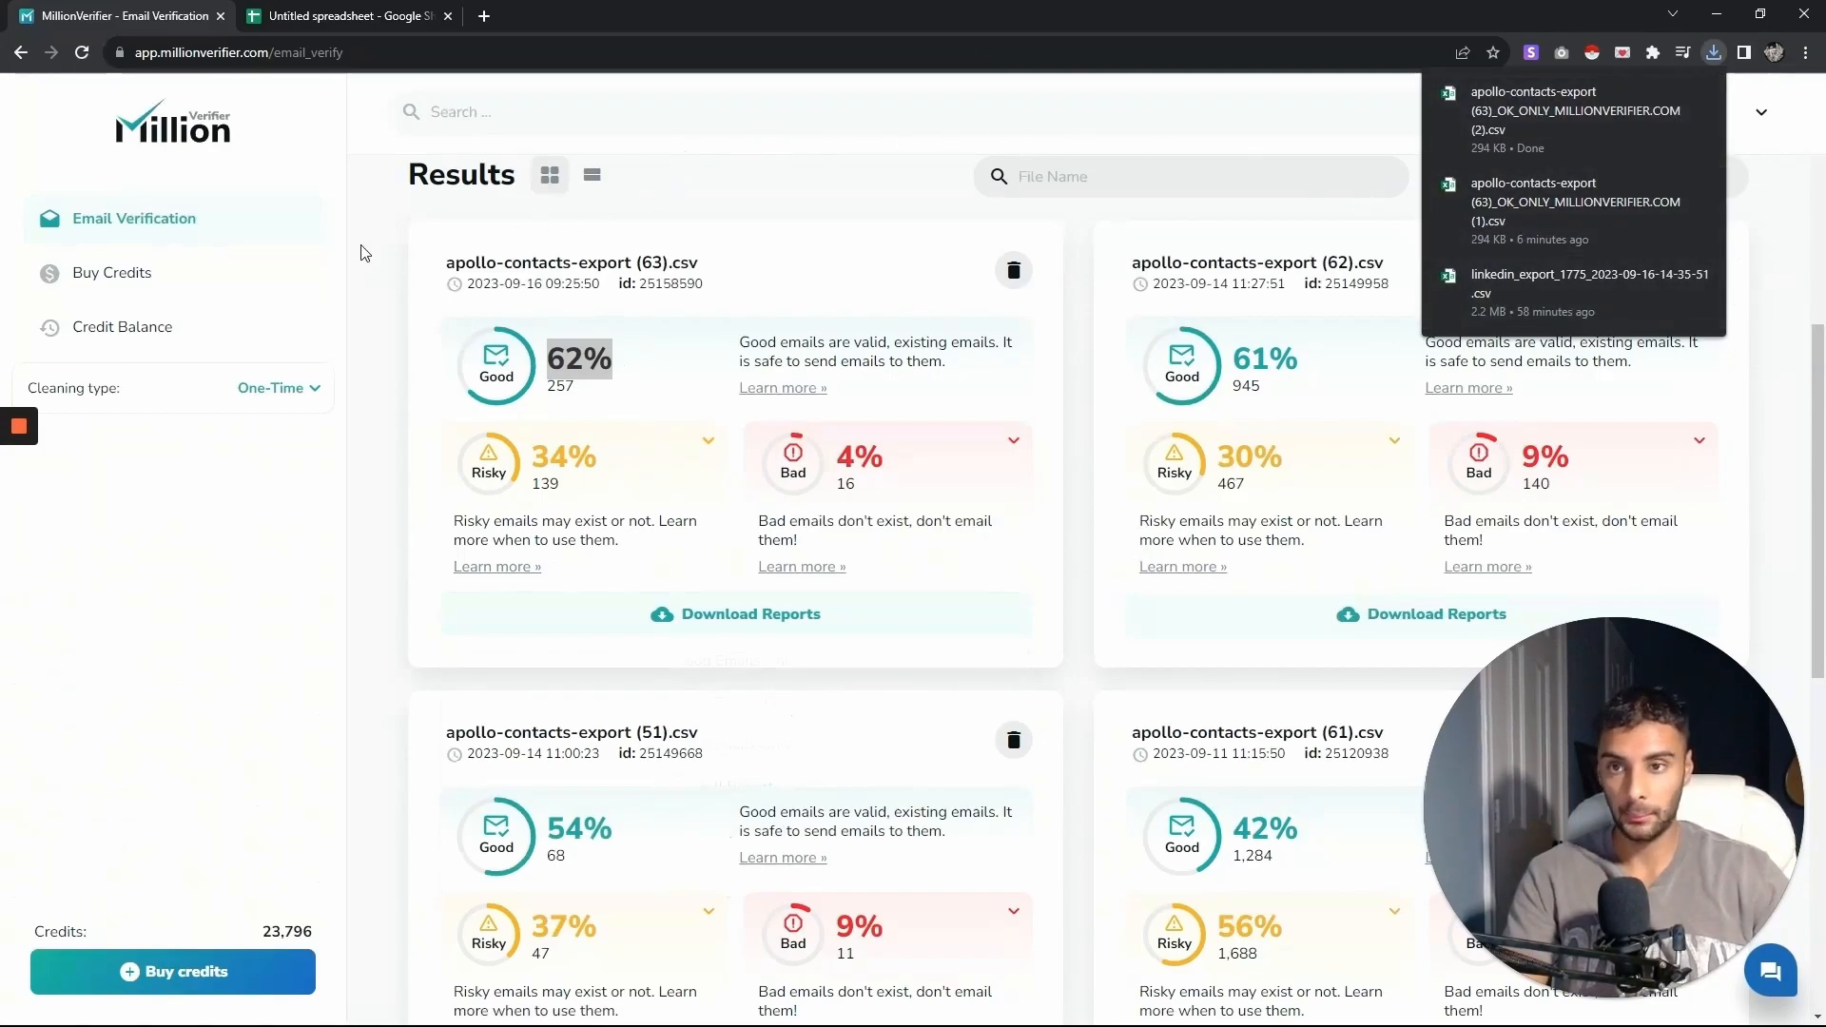
- Switch to the spreadsheet and import apollo-contacts-export (63)_OK_ONLY_MILLIONVERIFIER.COM (2).csv, replacing the current sheet
left_click(325, 15)
left_click(177, 1007)
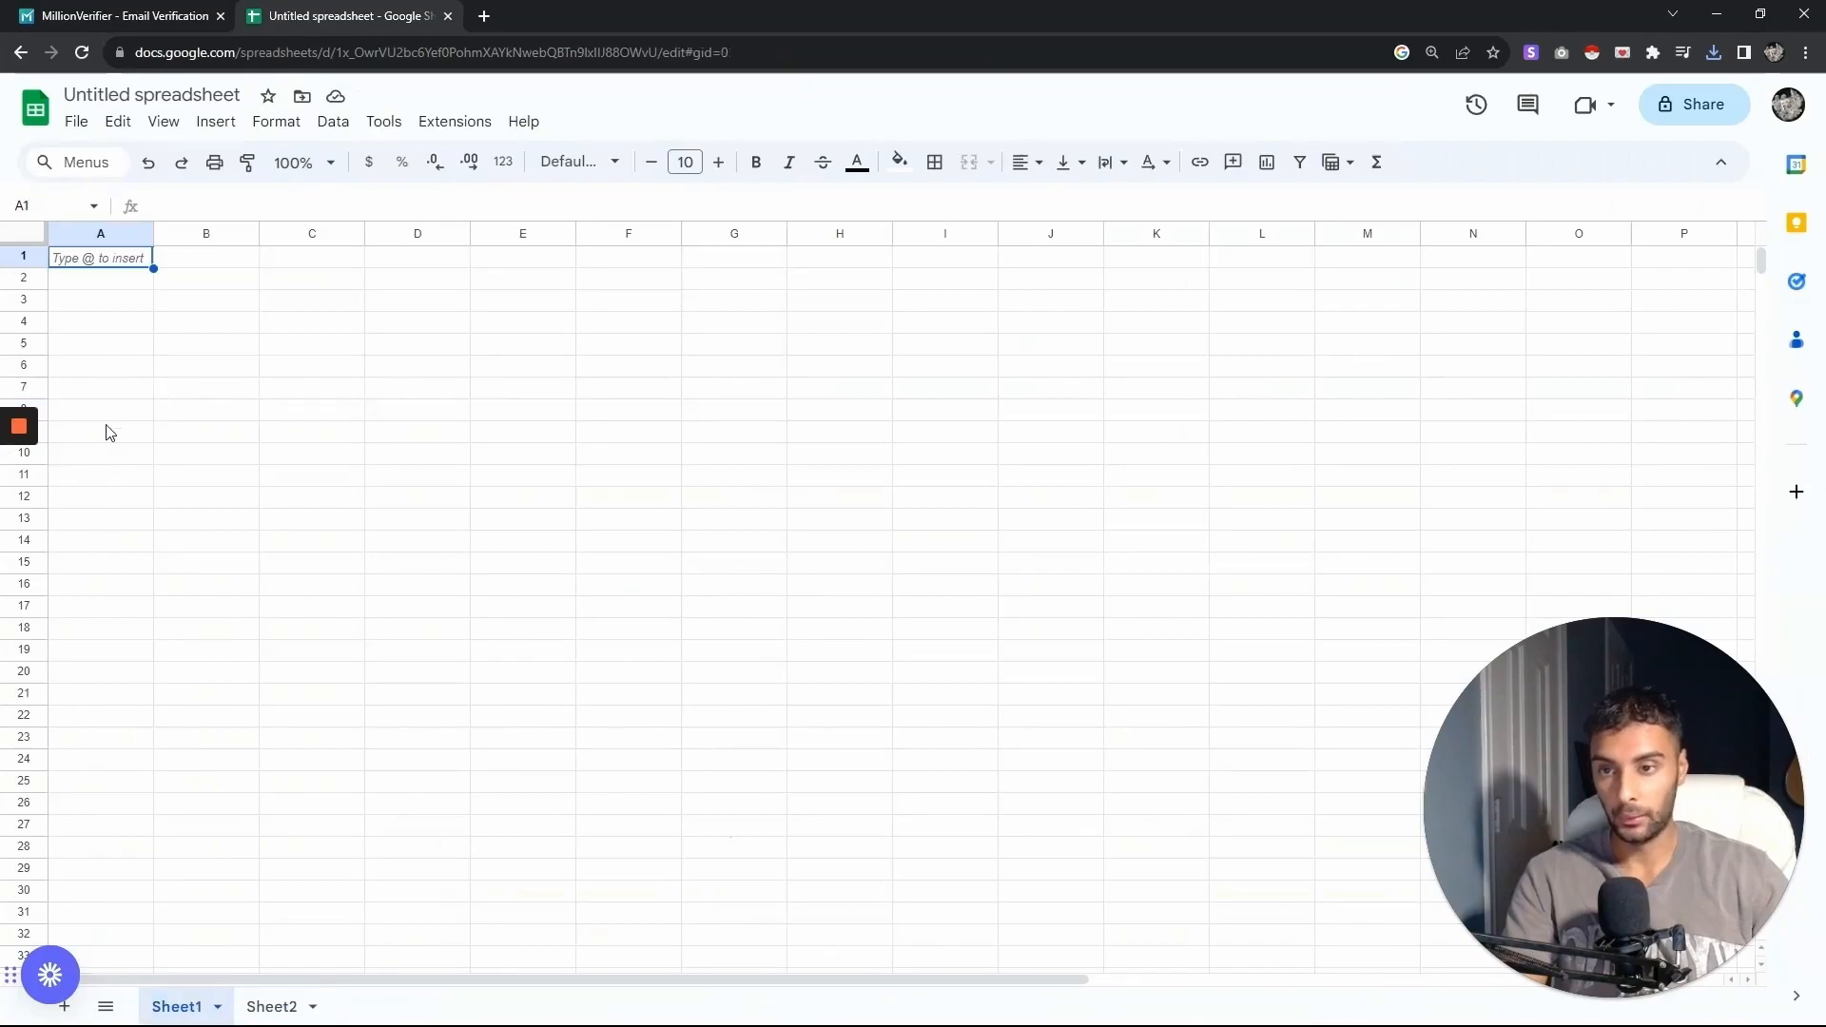
left_click(80, 122)
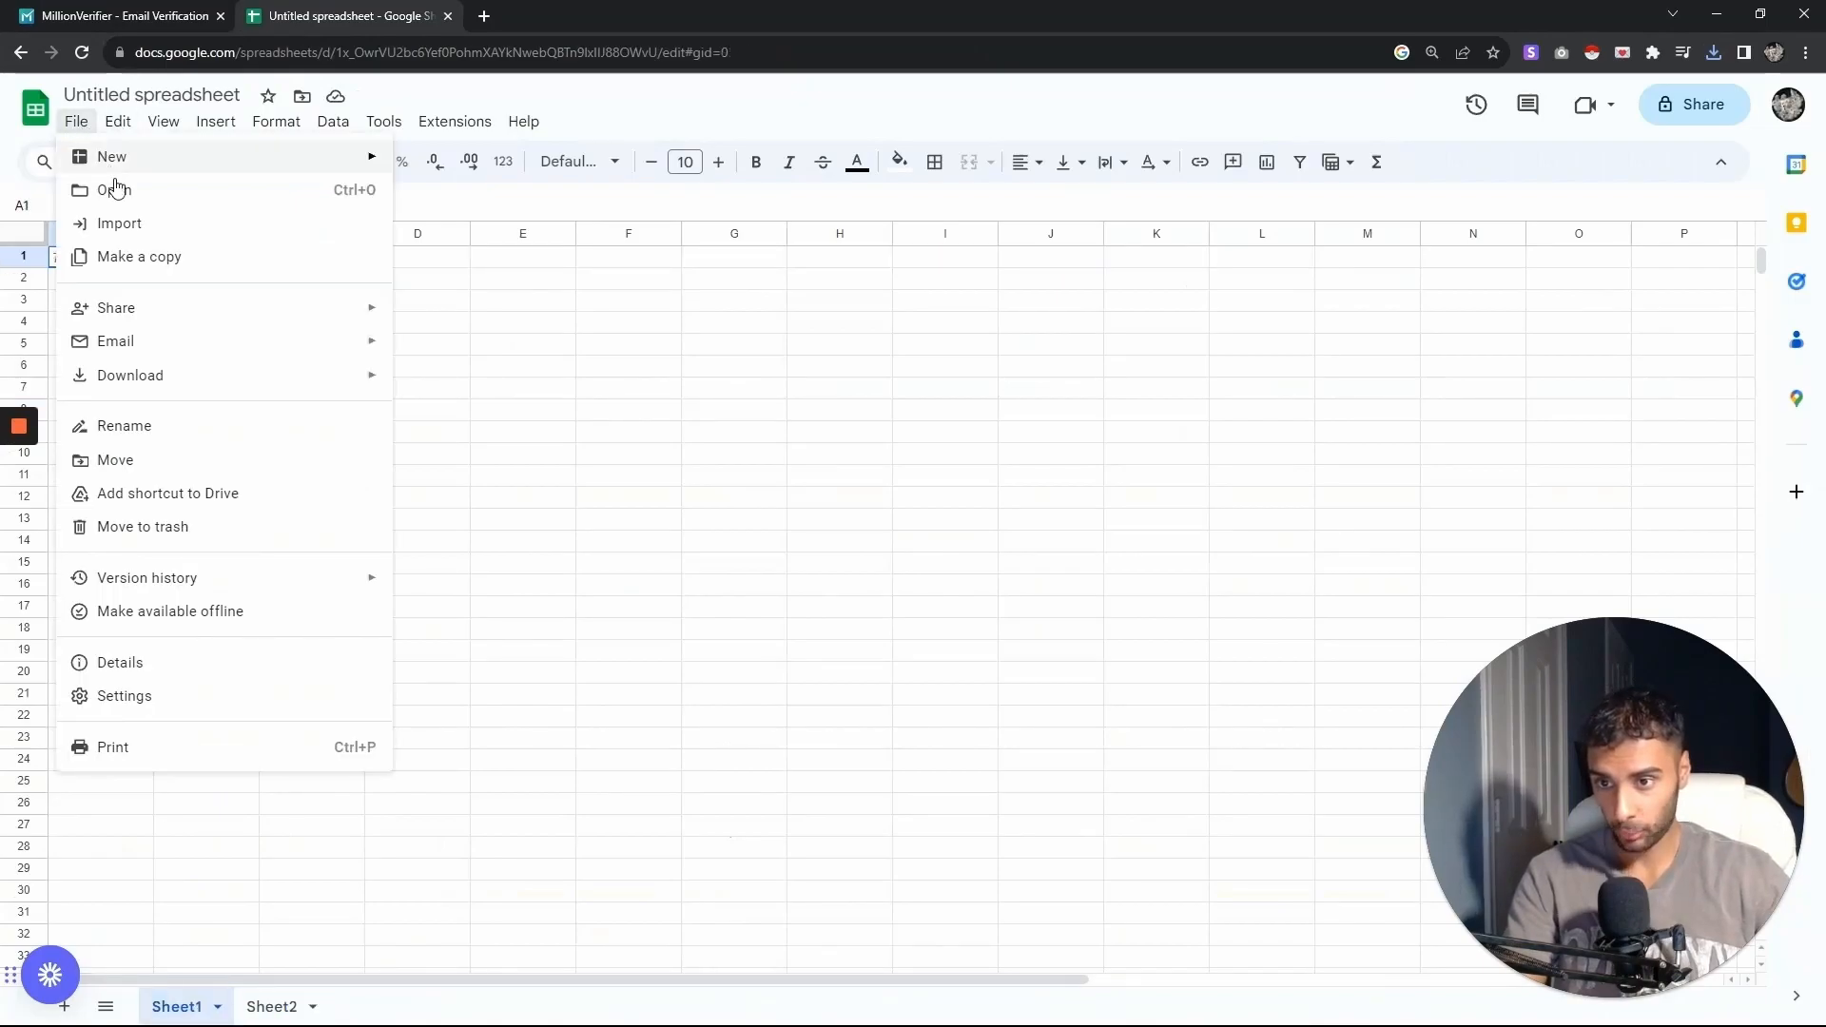
left_click(114, 225)
left_click(725, 309)
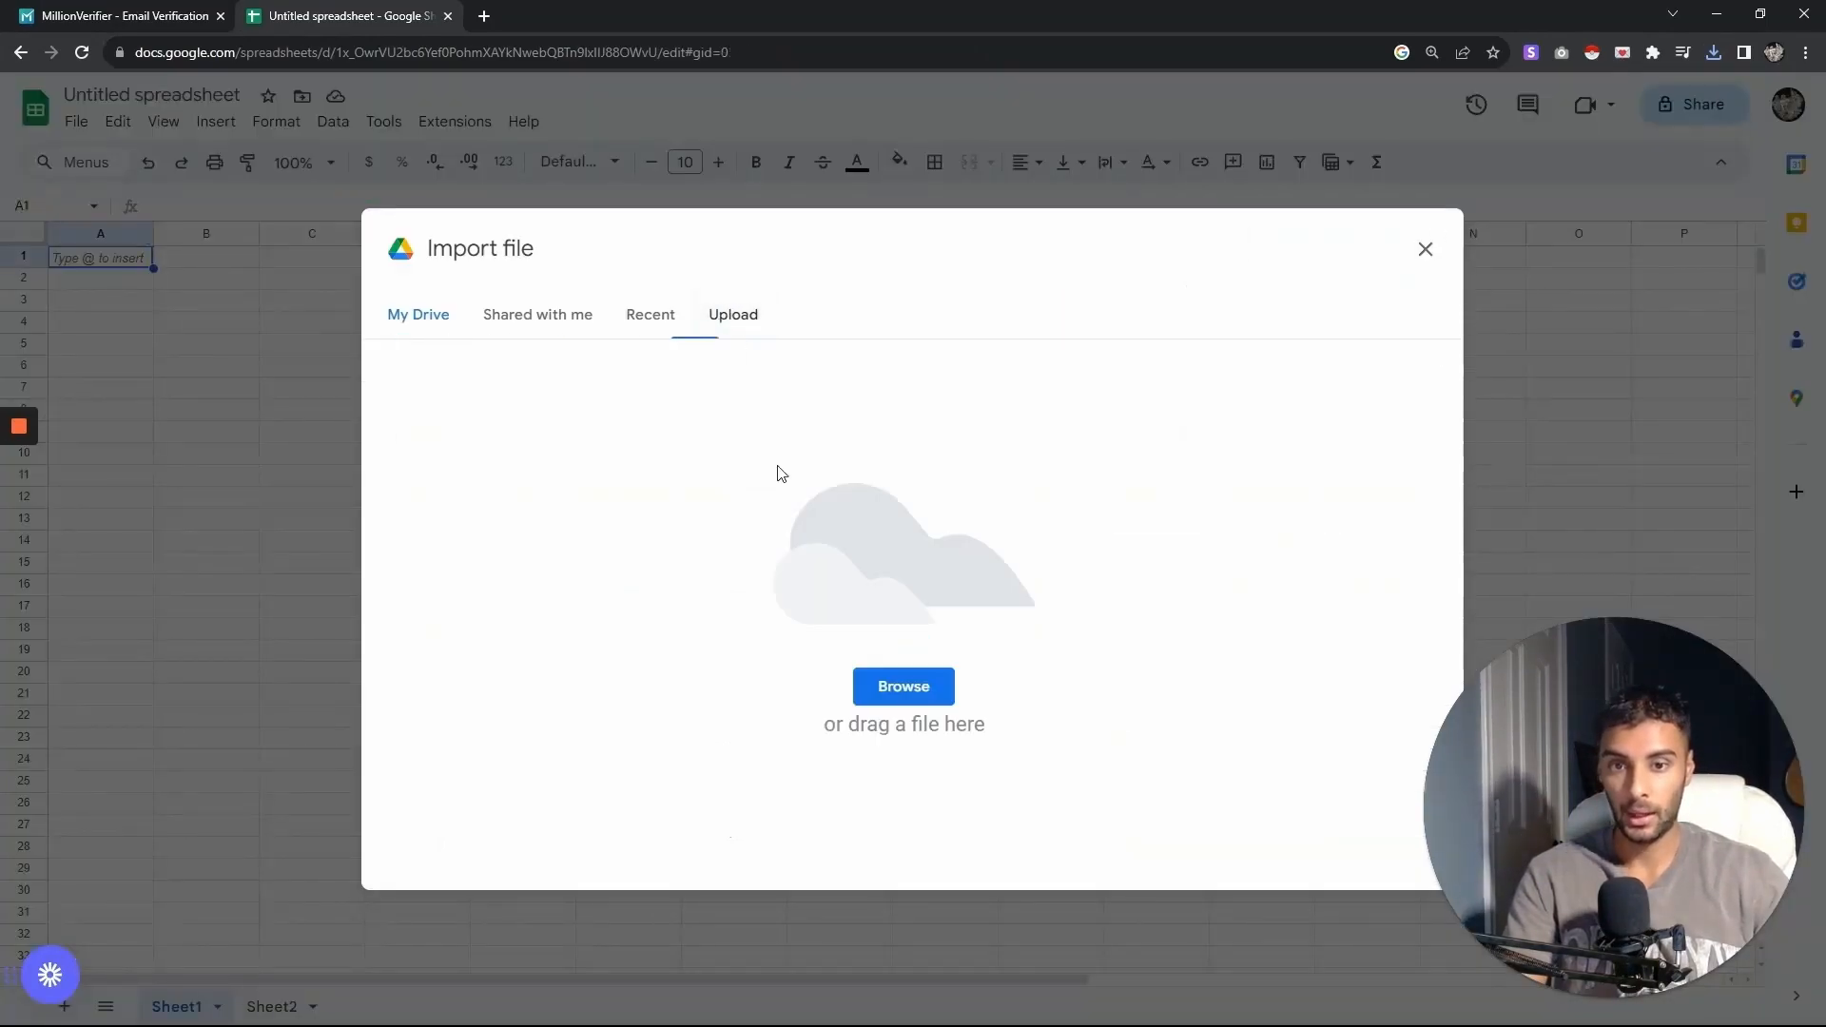
left_click(873, 685)
double_click(259, 166)
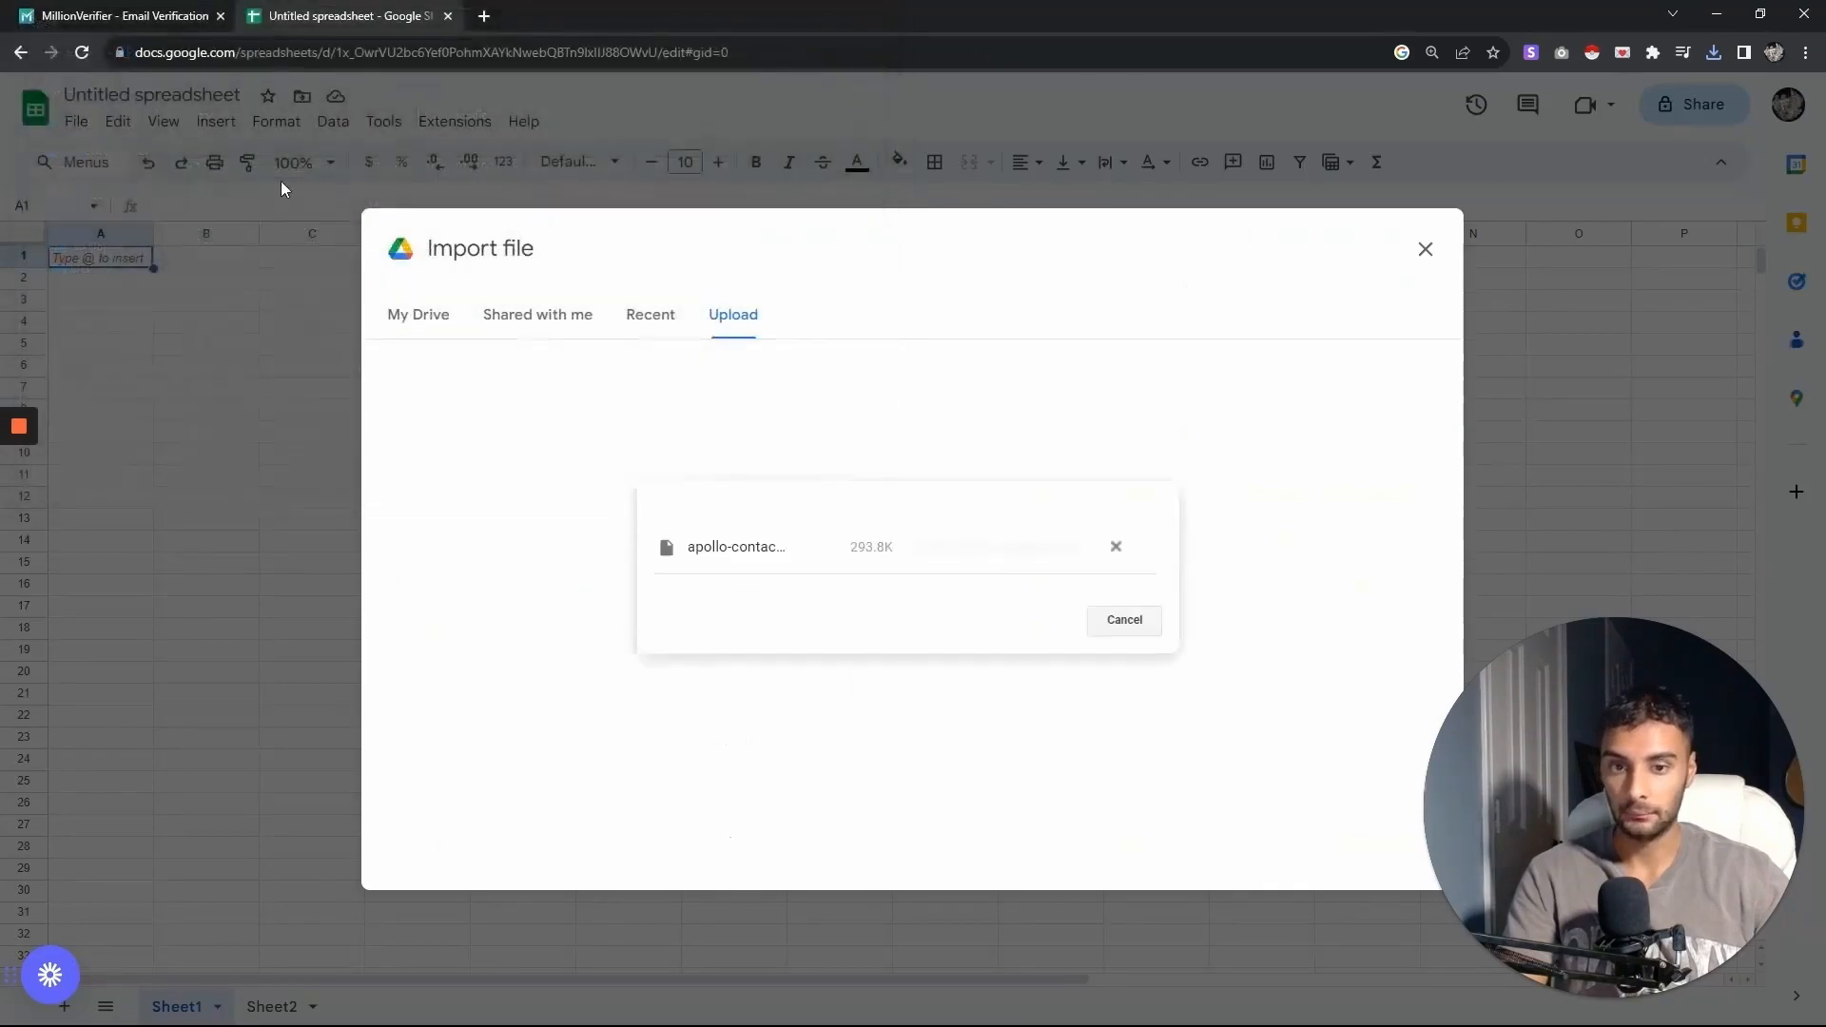
left_click(823, 557)
left_click(824, 657)
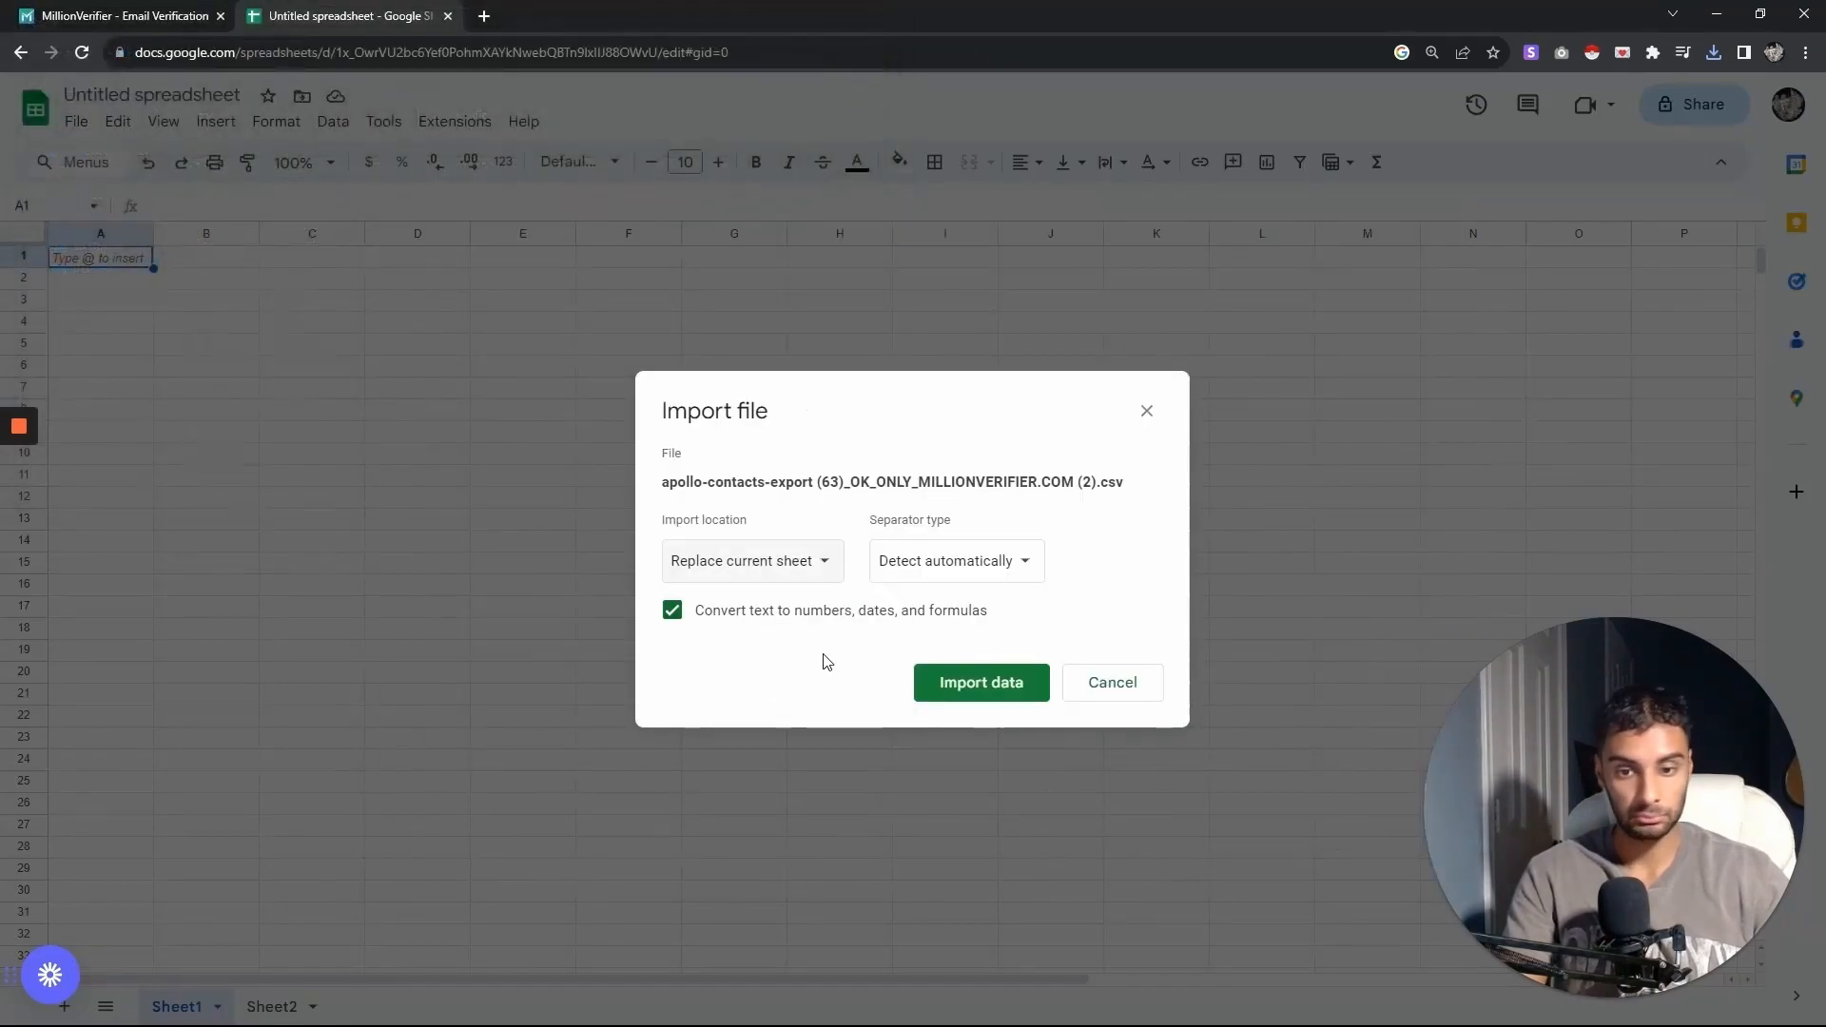
left_click(980, 683)
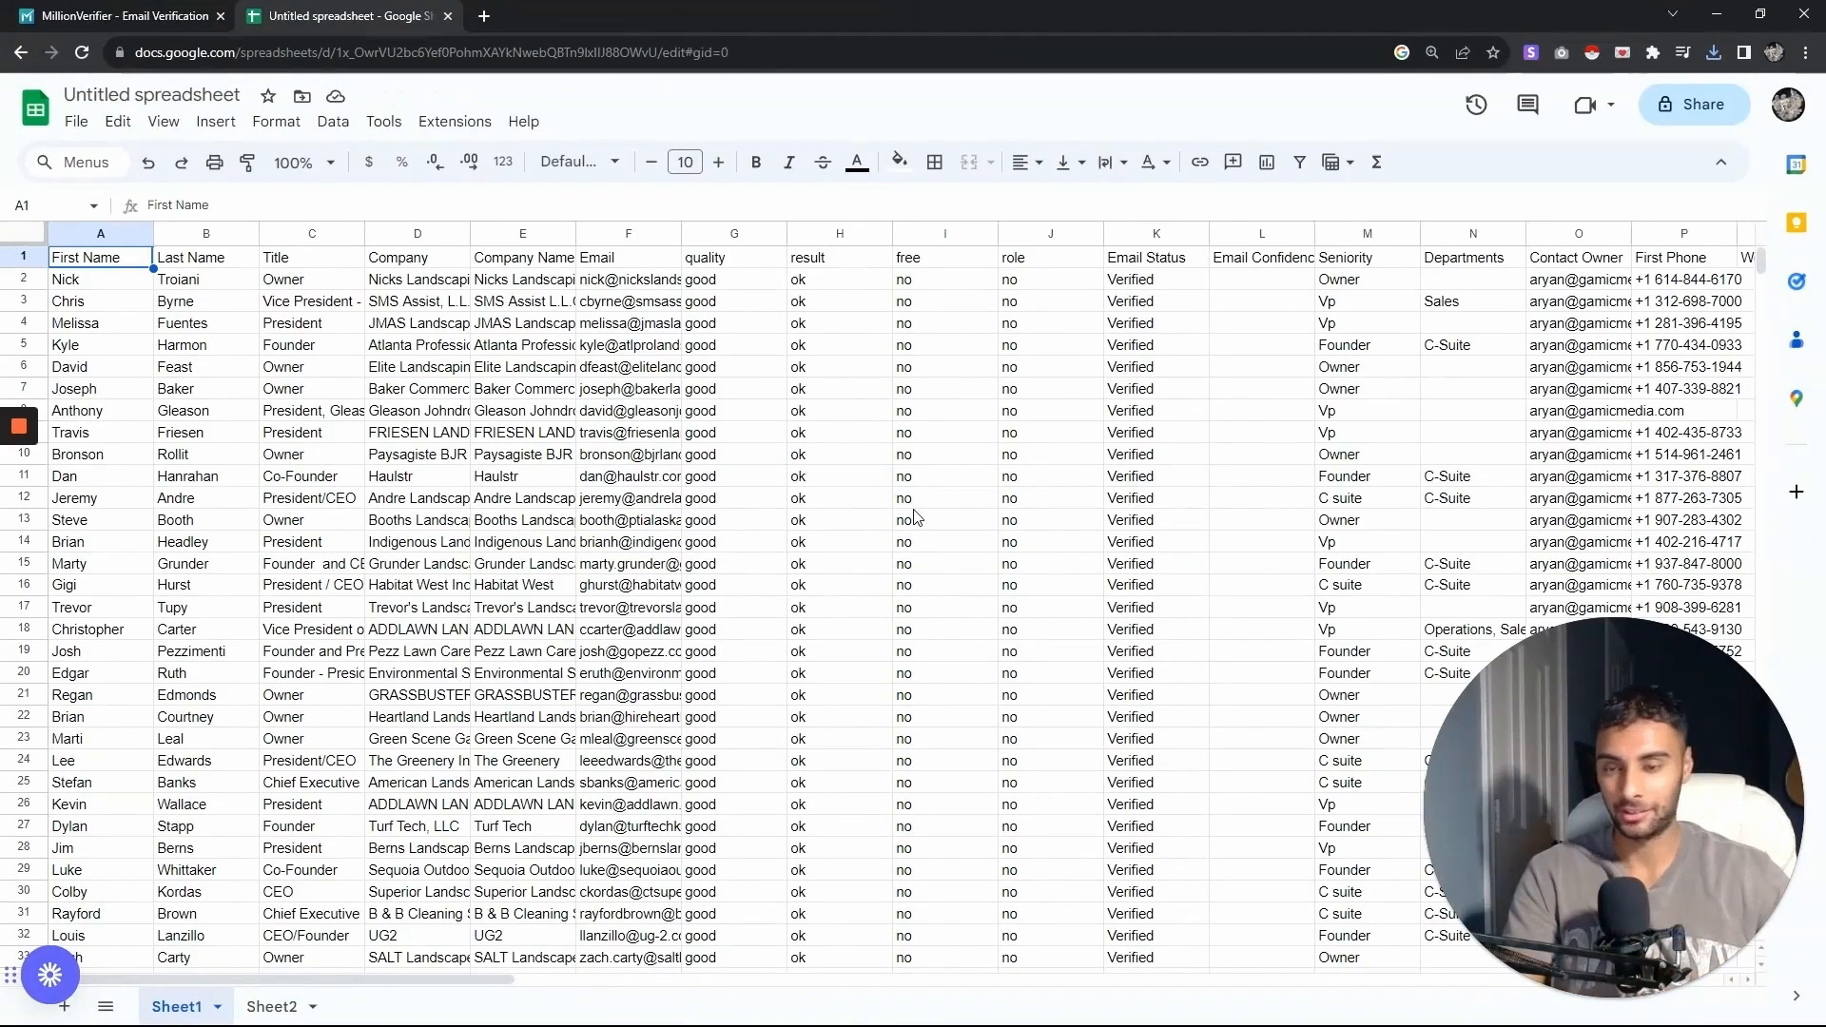
- Delete the Last Name, Title and Company columns together with the columns from quality through Twitter Url
left_click(191, 276)
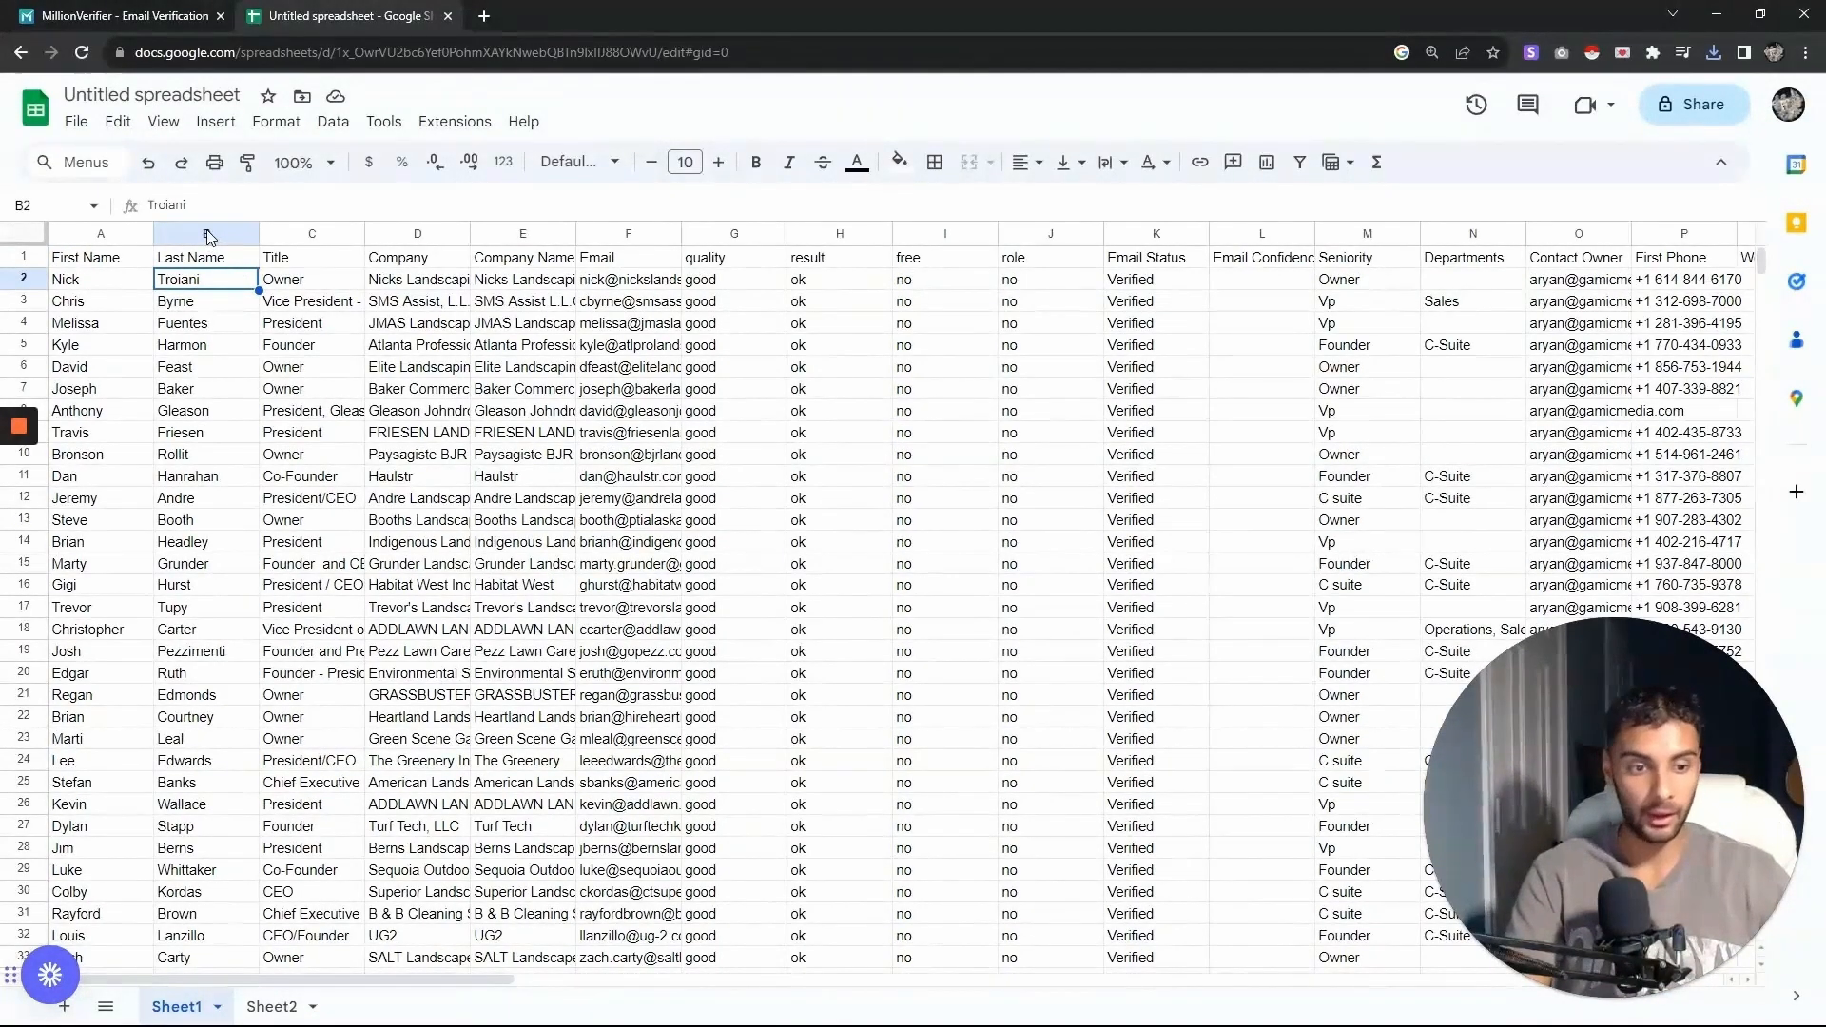
left_click(207, 234)
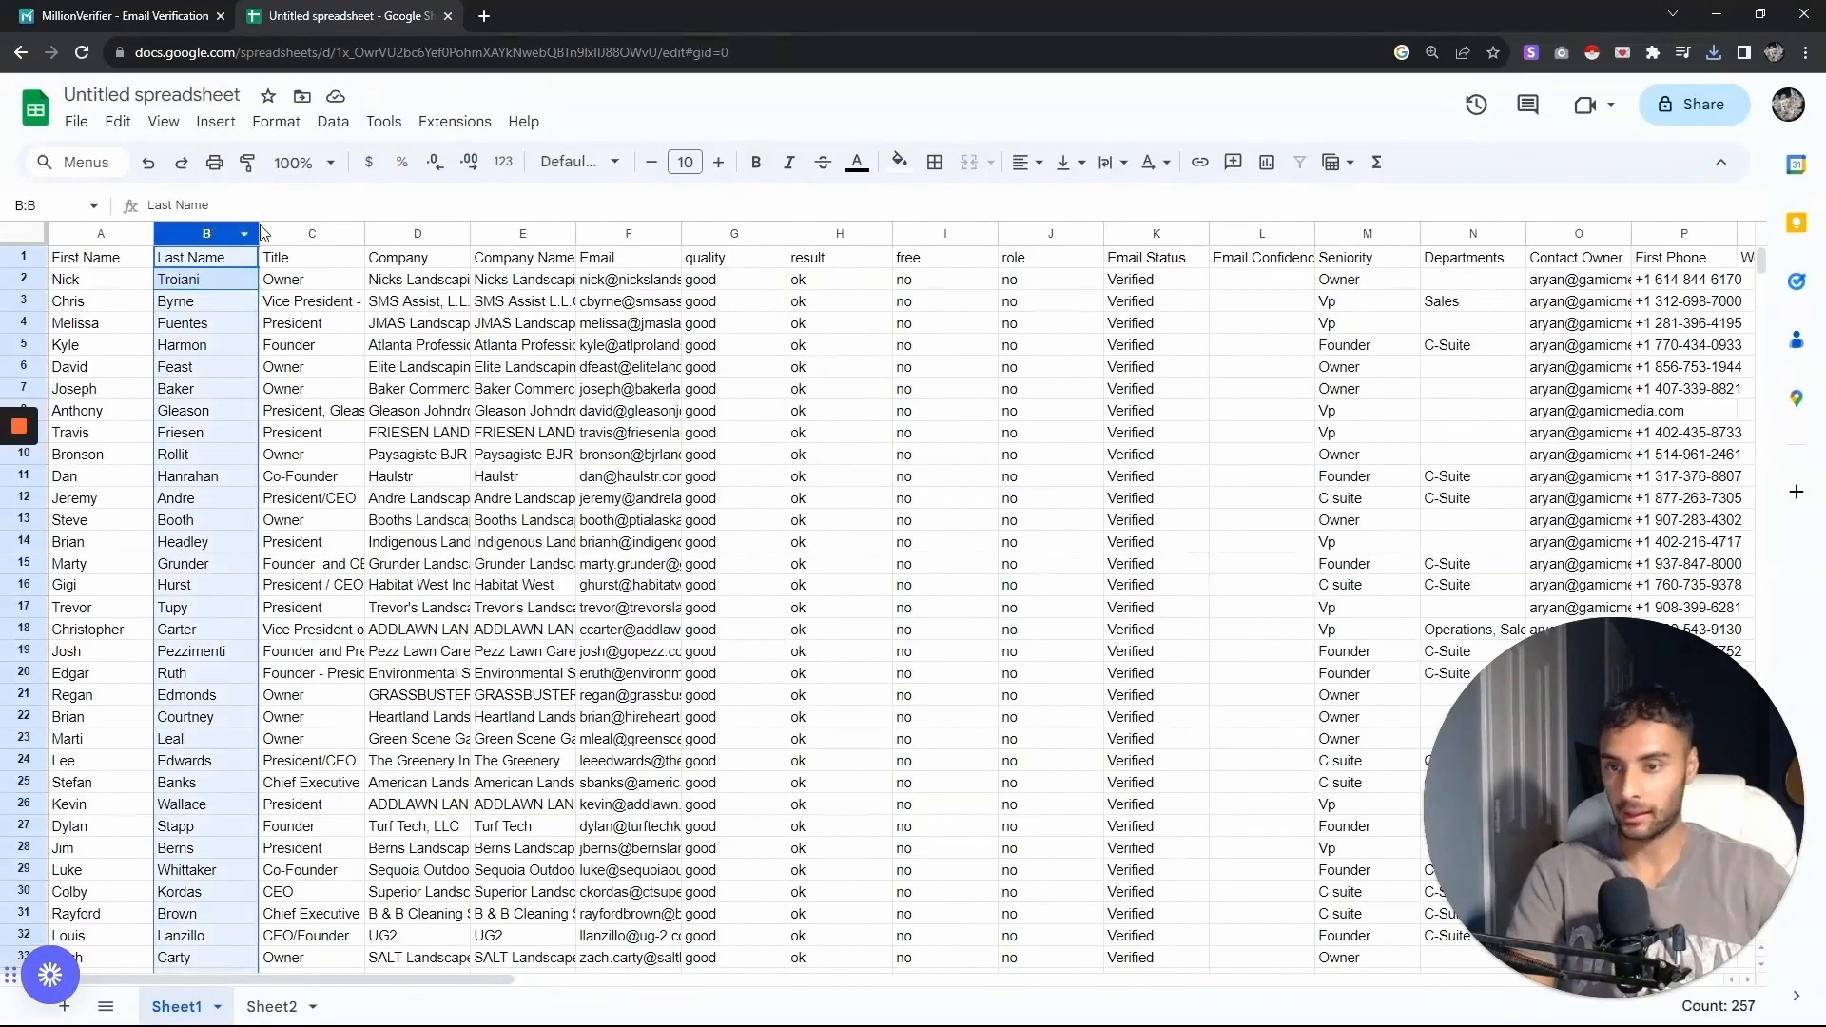
left_click(295, 227, "ctrl")
left_click(415, 234, "ctrl")
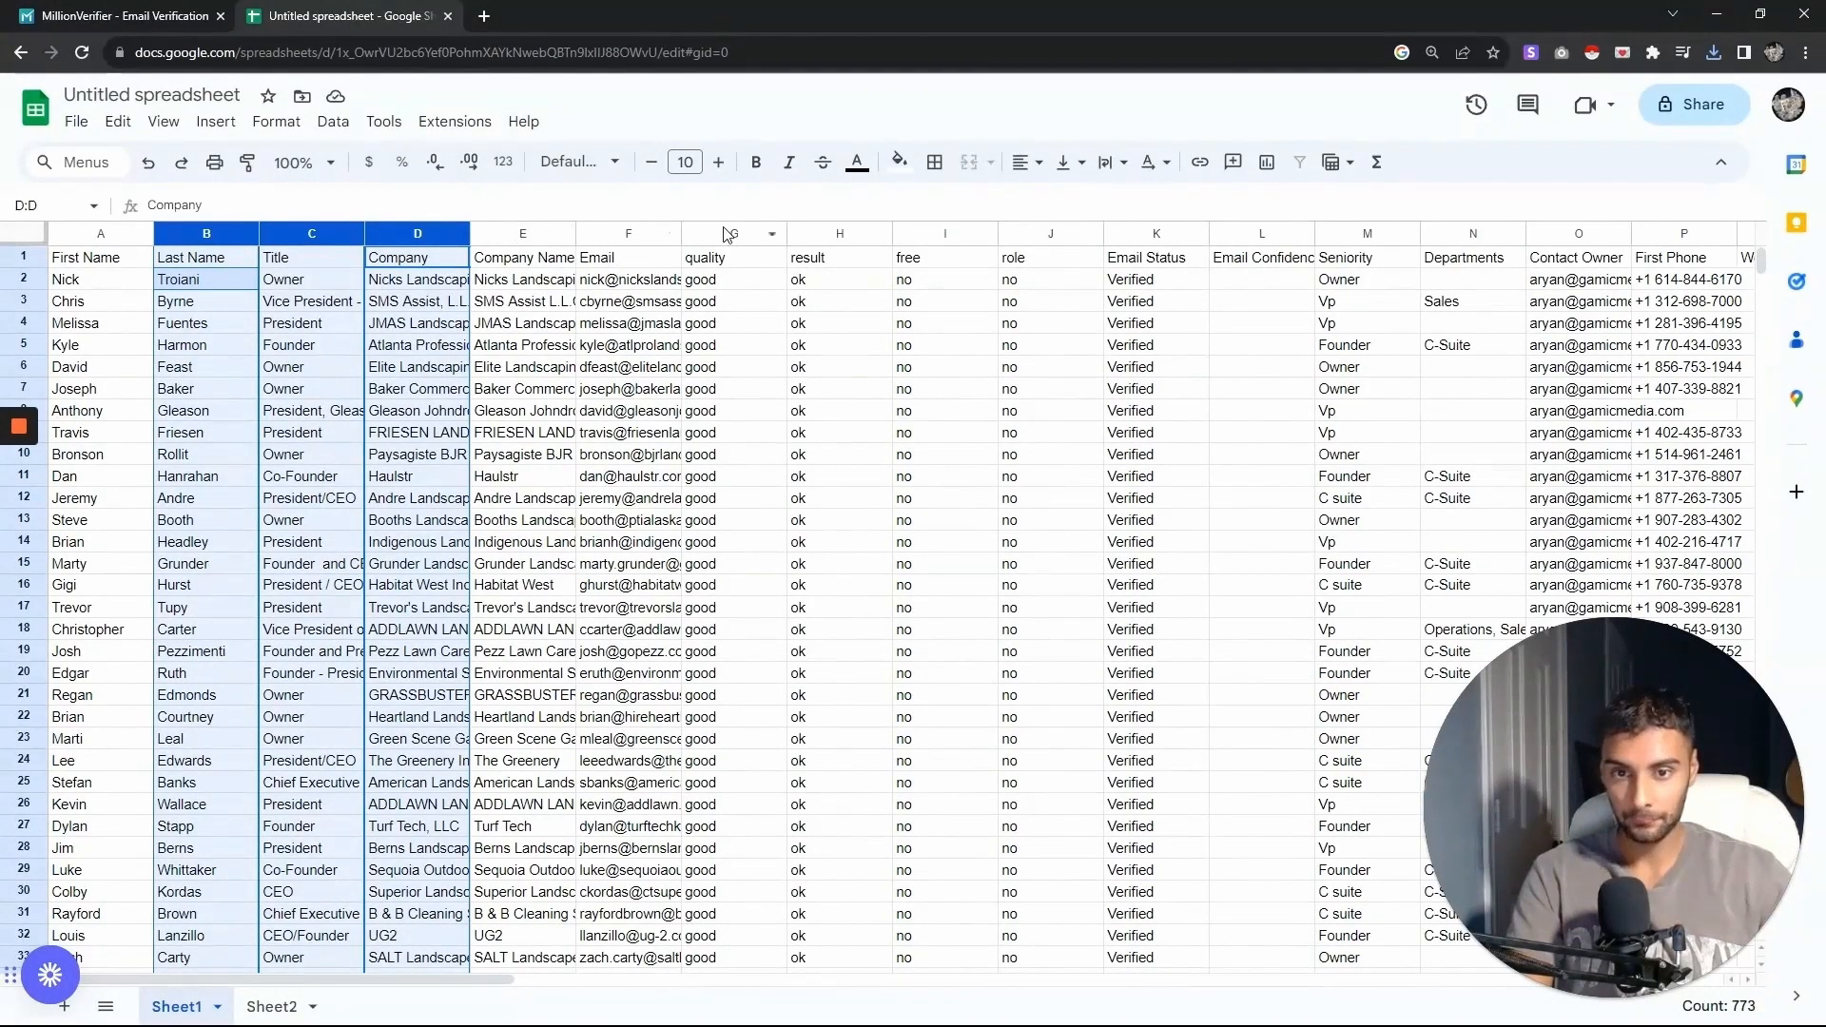
left_click_drag(725, 234, 1013, 264)
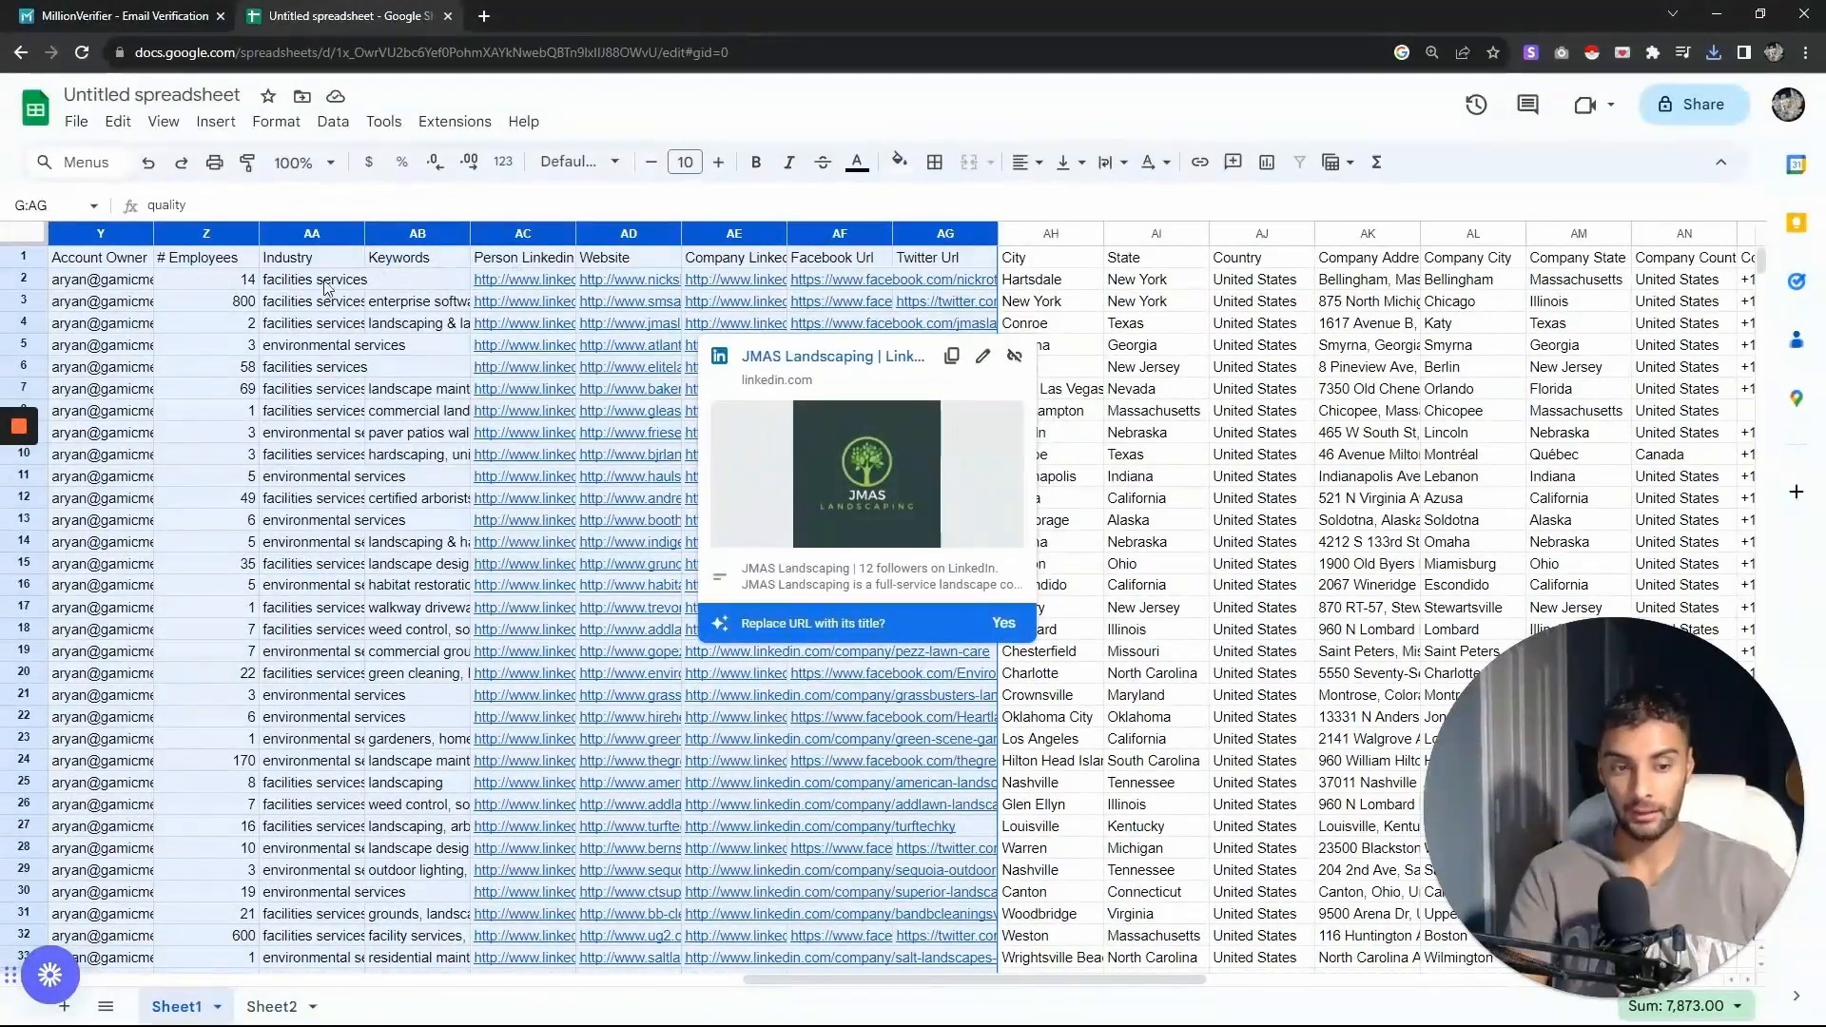
right_click(946, 234)
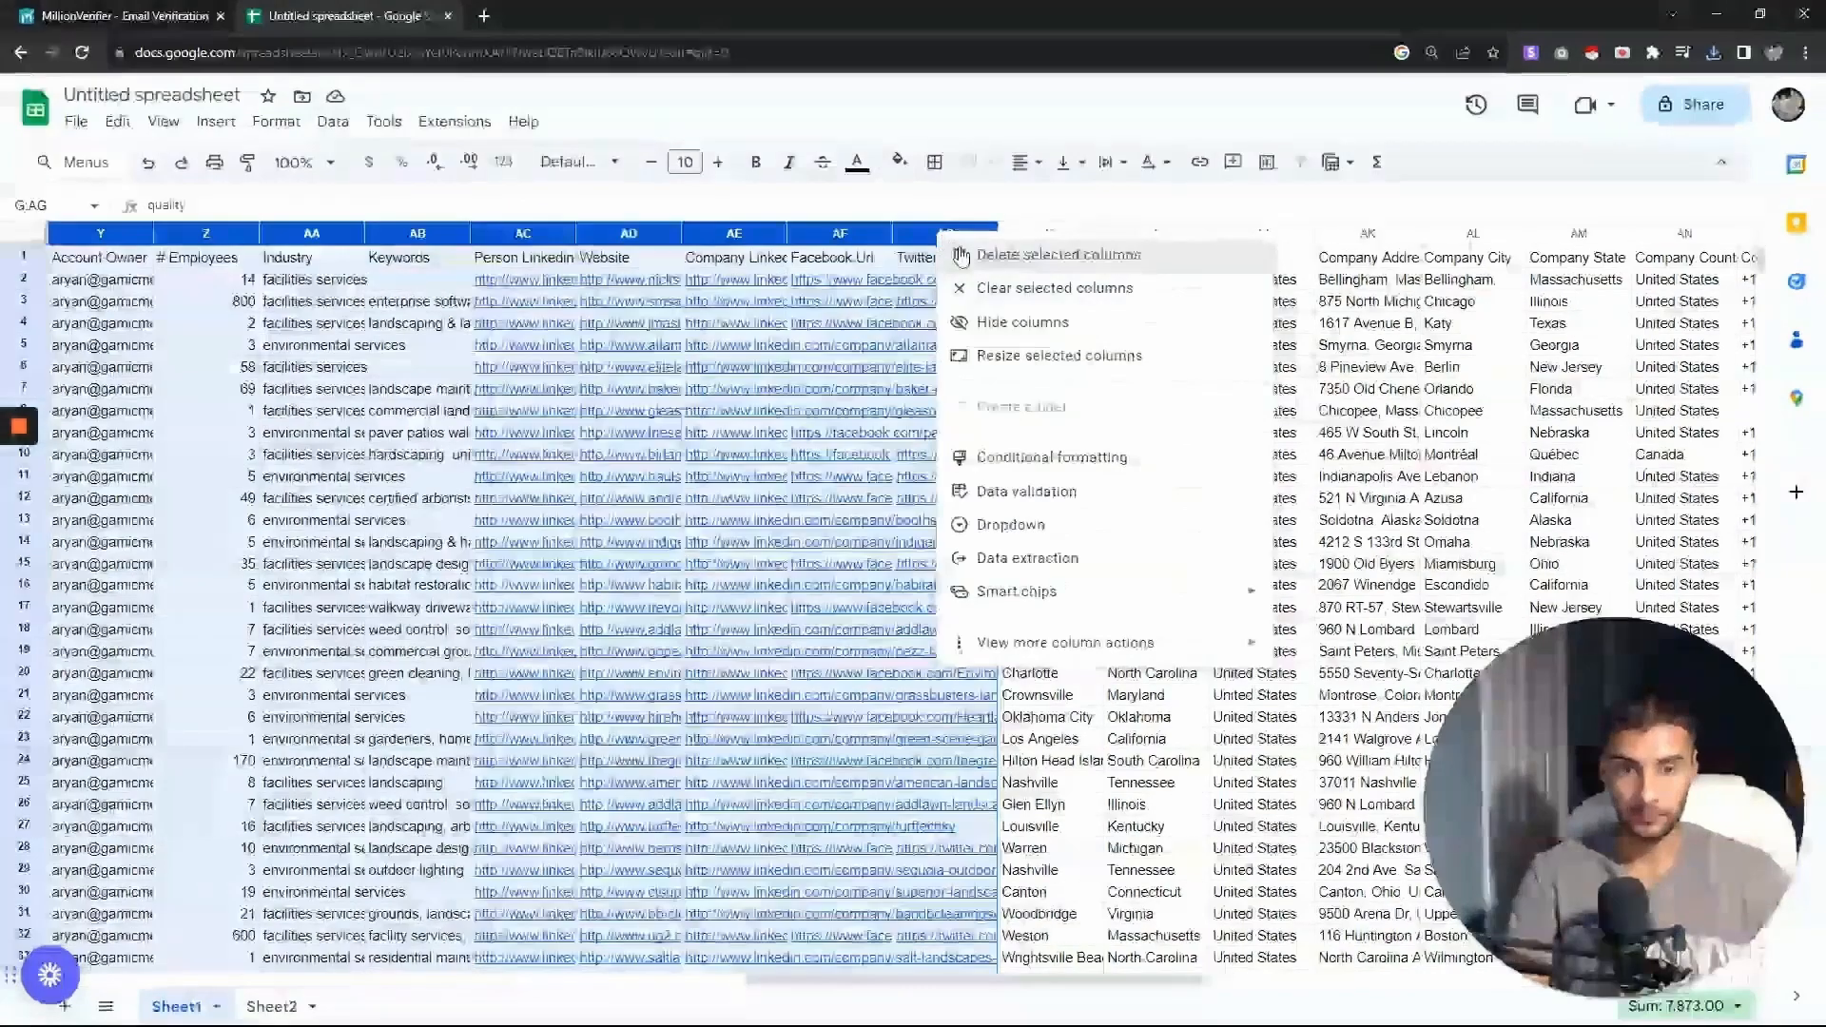
left_click(1027, 250)
- Clear the contents of the Country column
scroll(699, 977, "left", 2)
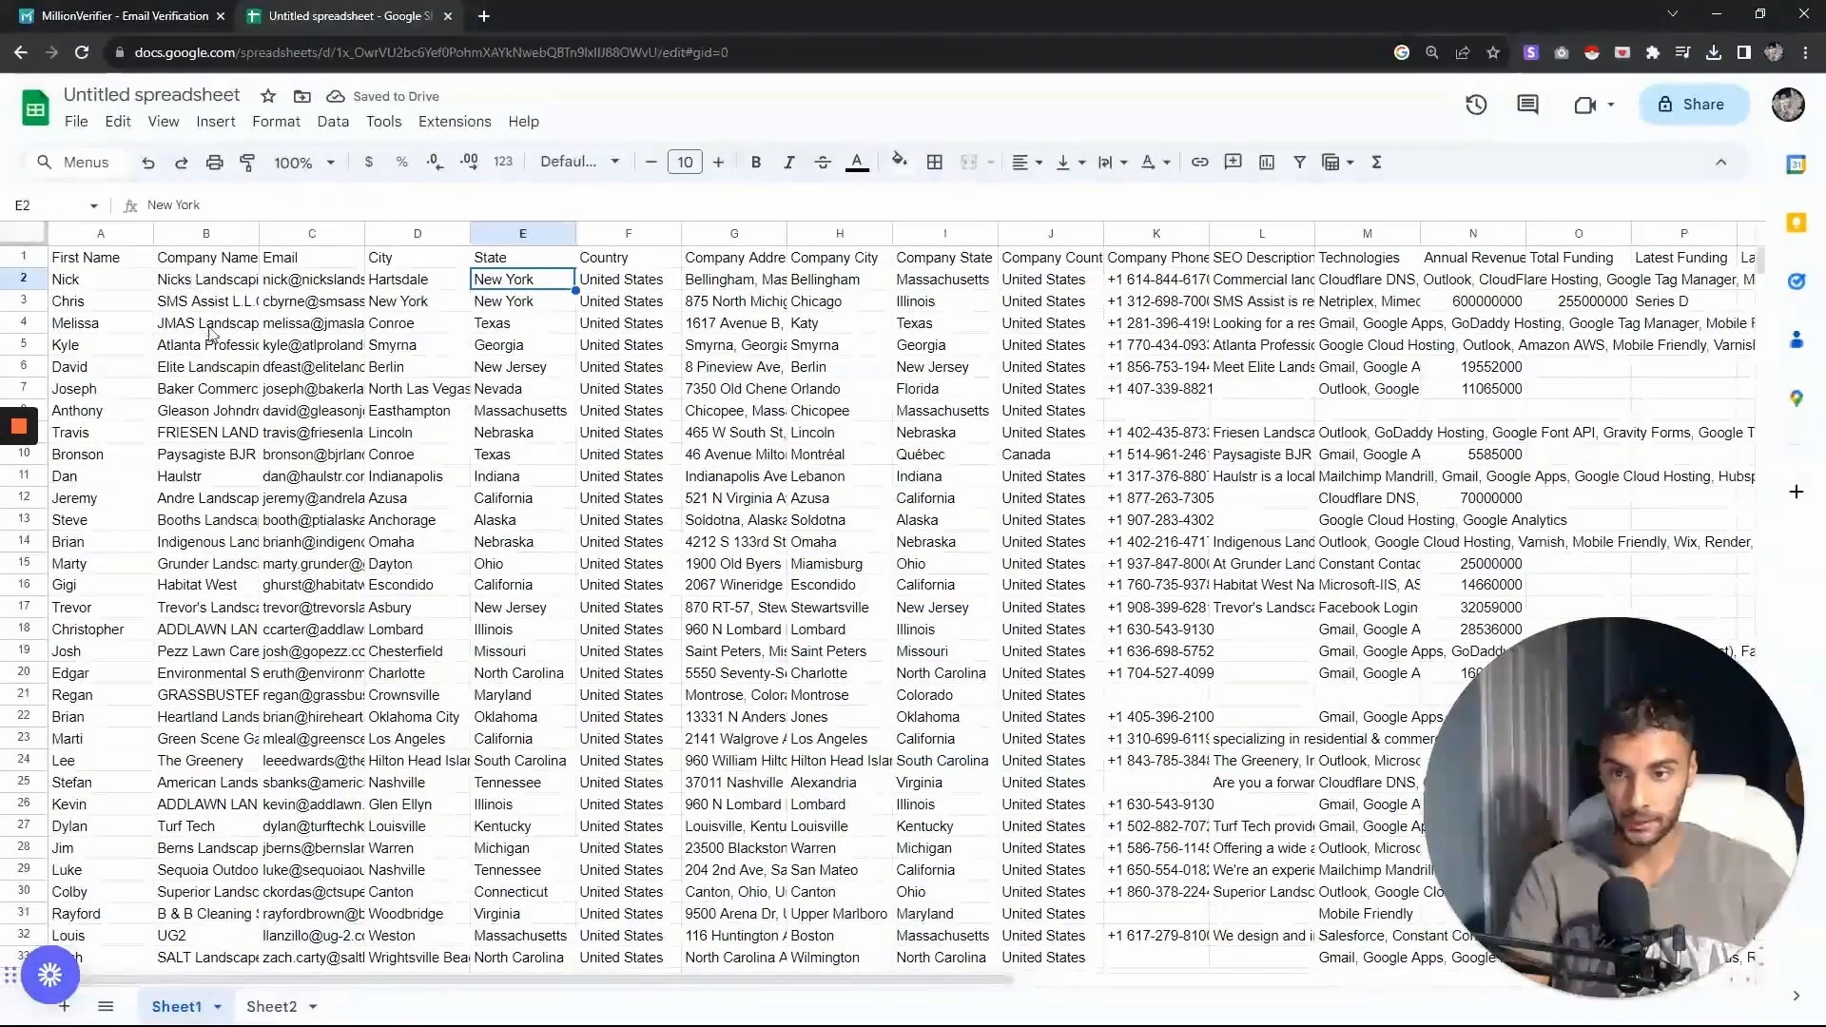
left_click(621, 259)
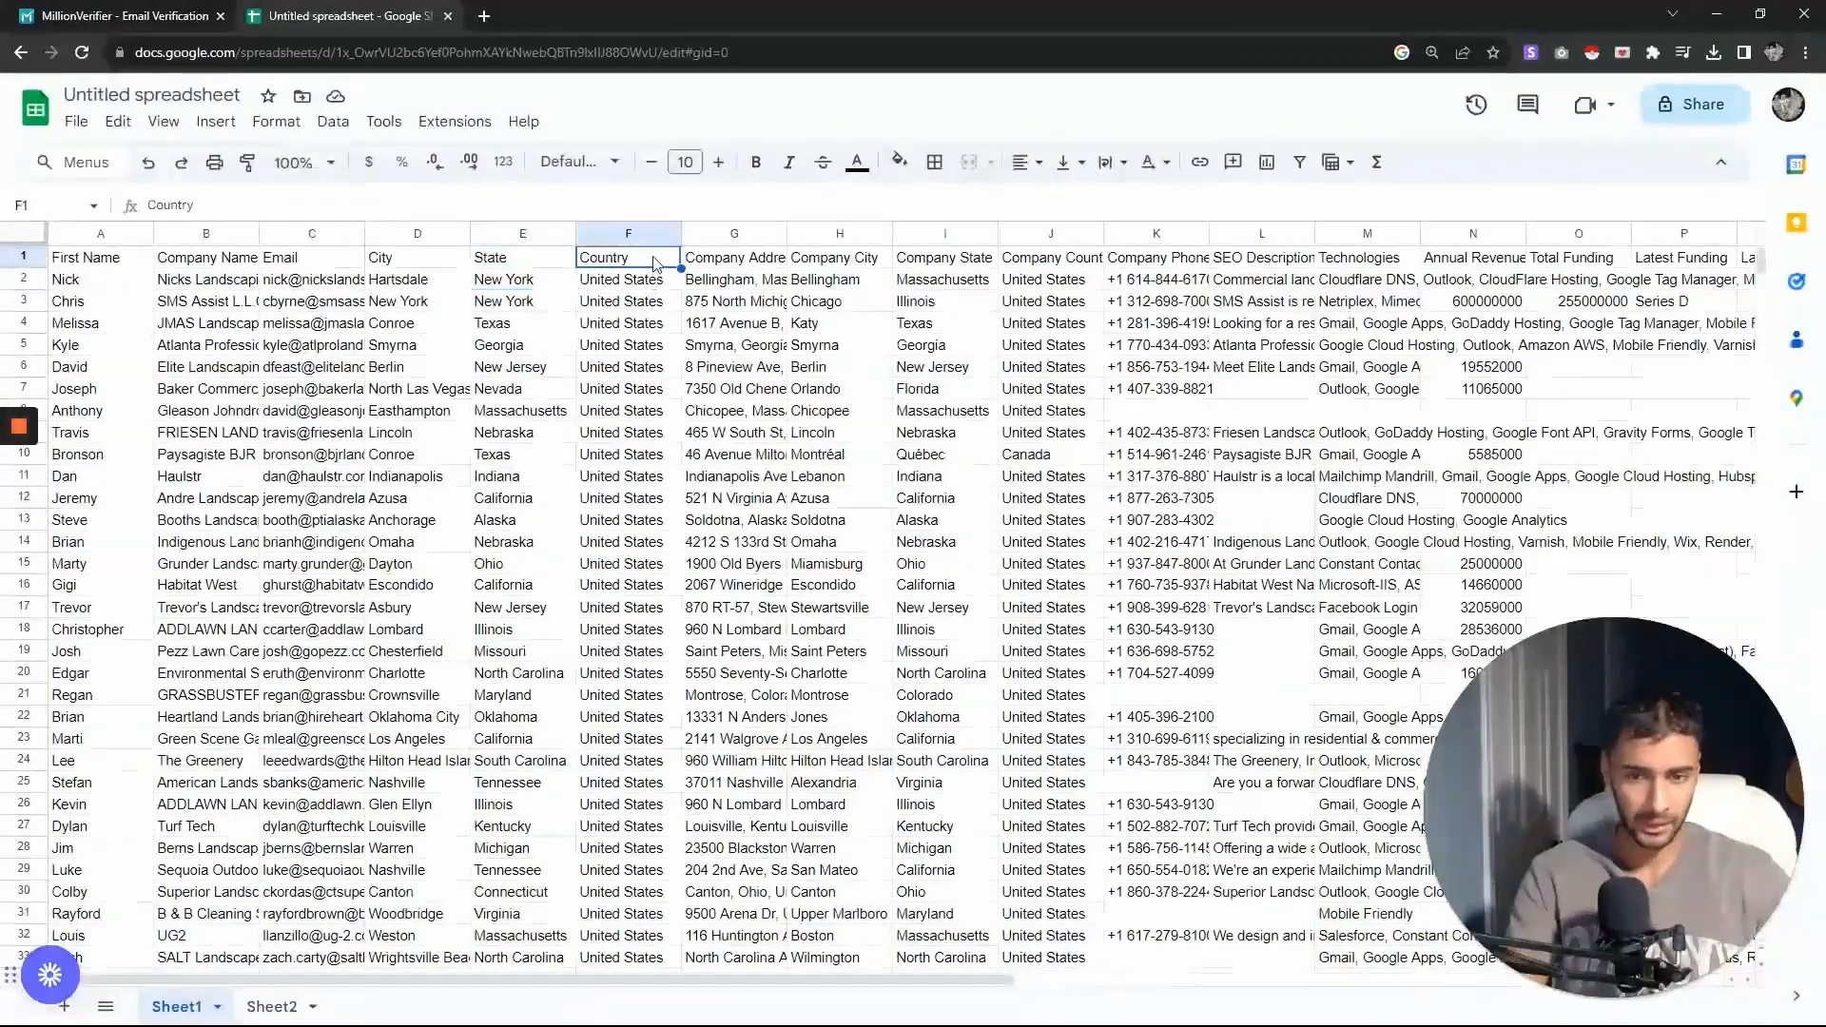
left_click(620, 233)
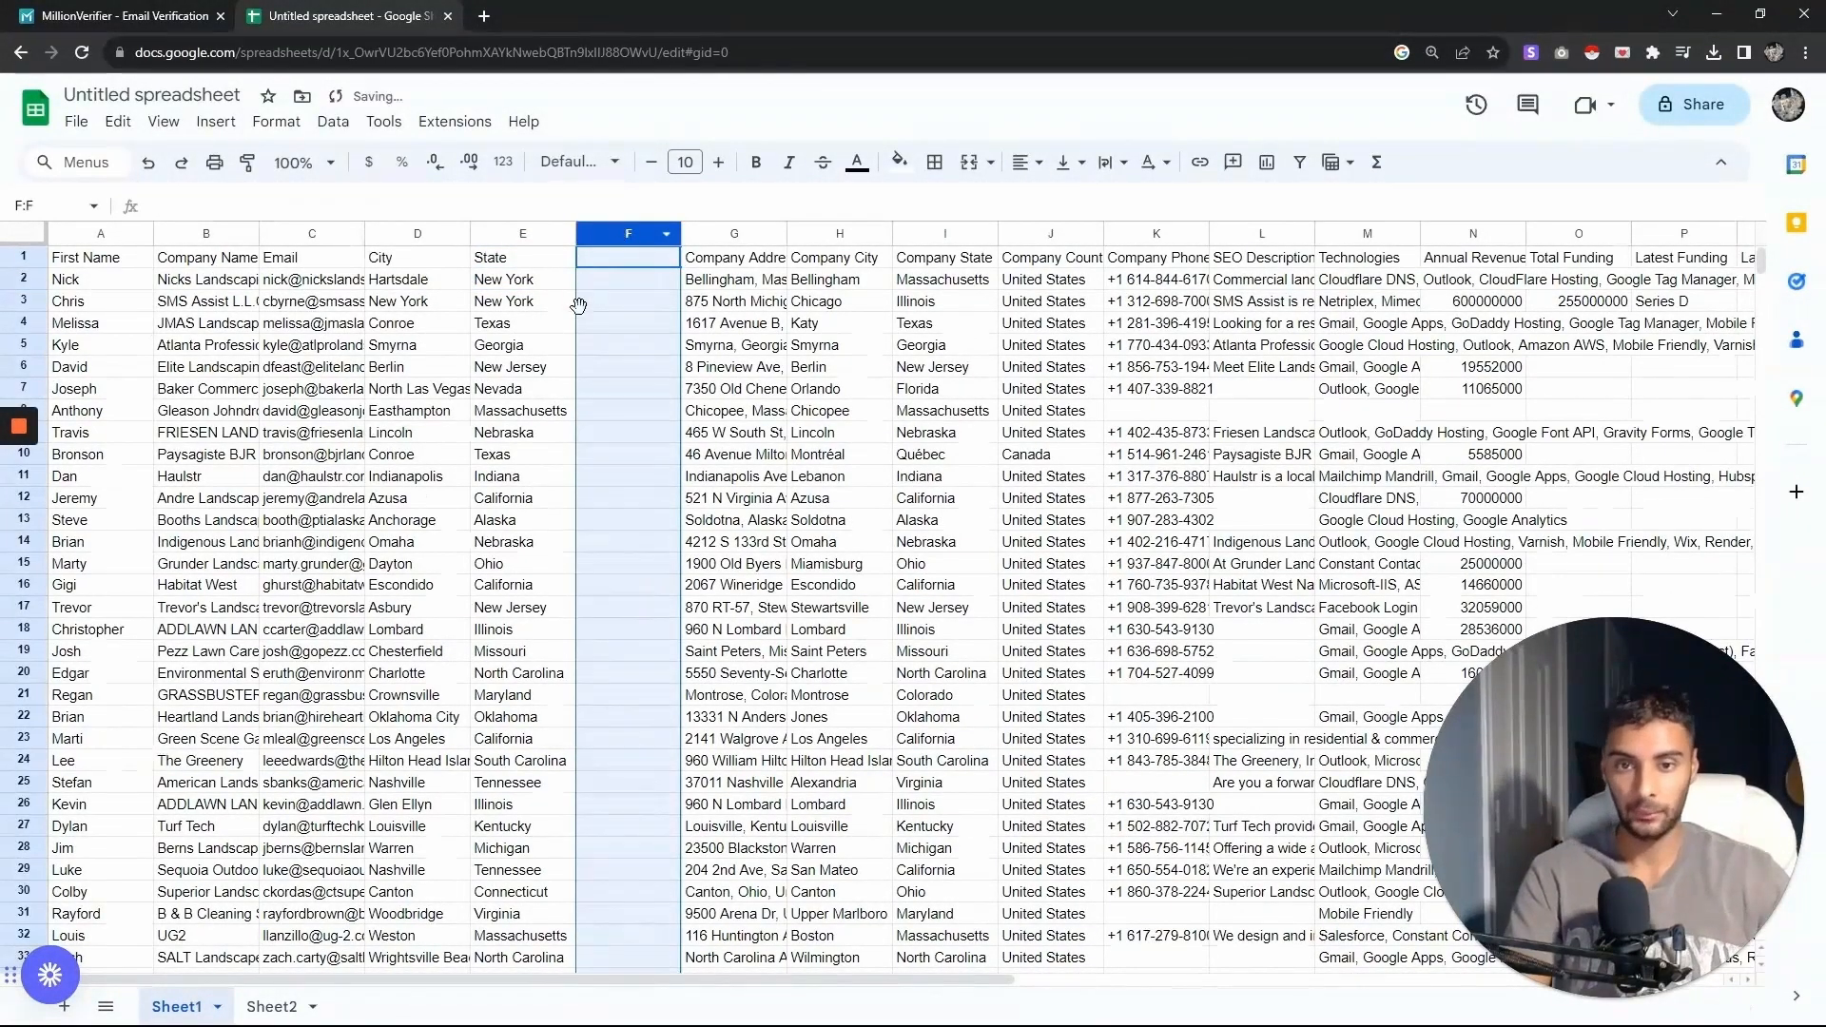
key("Delete")
key("Right")
- Remove the columns from Company Address through Company Phone and the columns after SEO Description
left_click_drag(729, 235, 1137, 238)
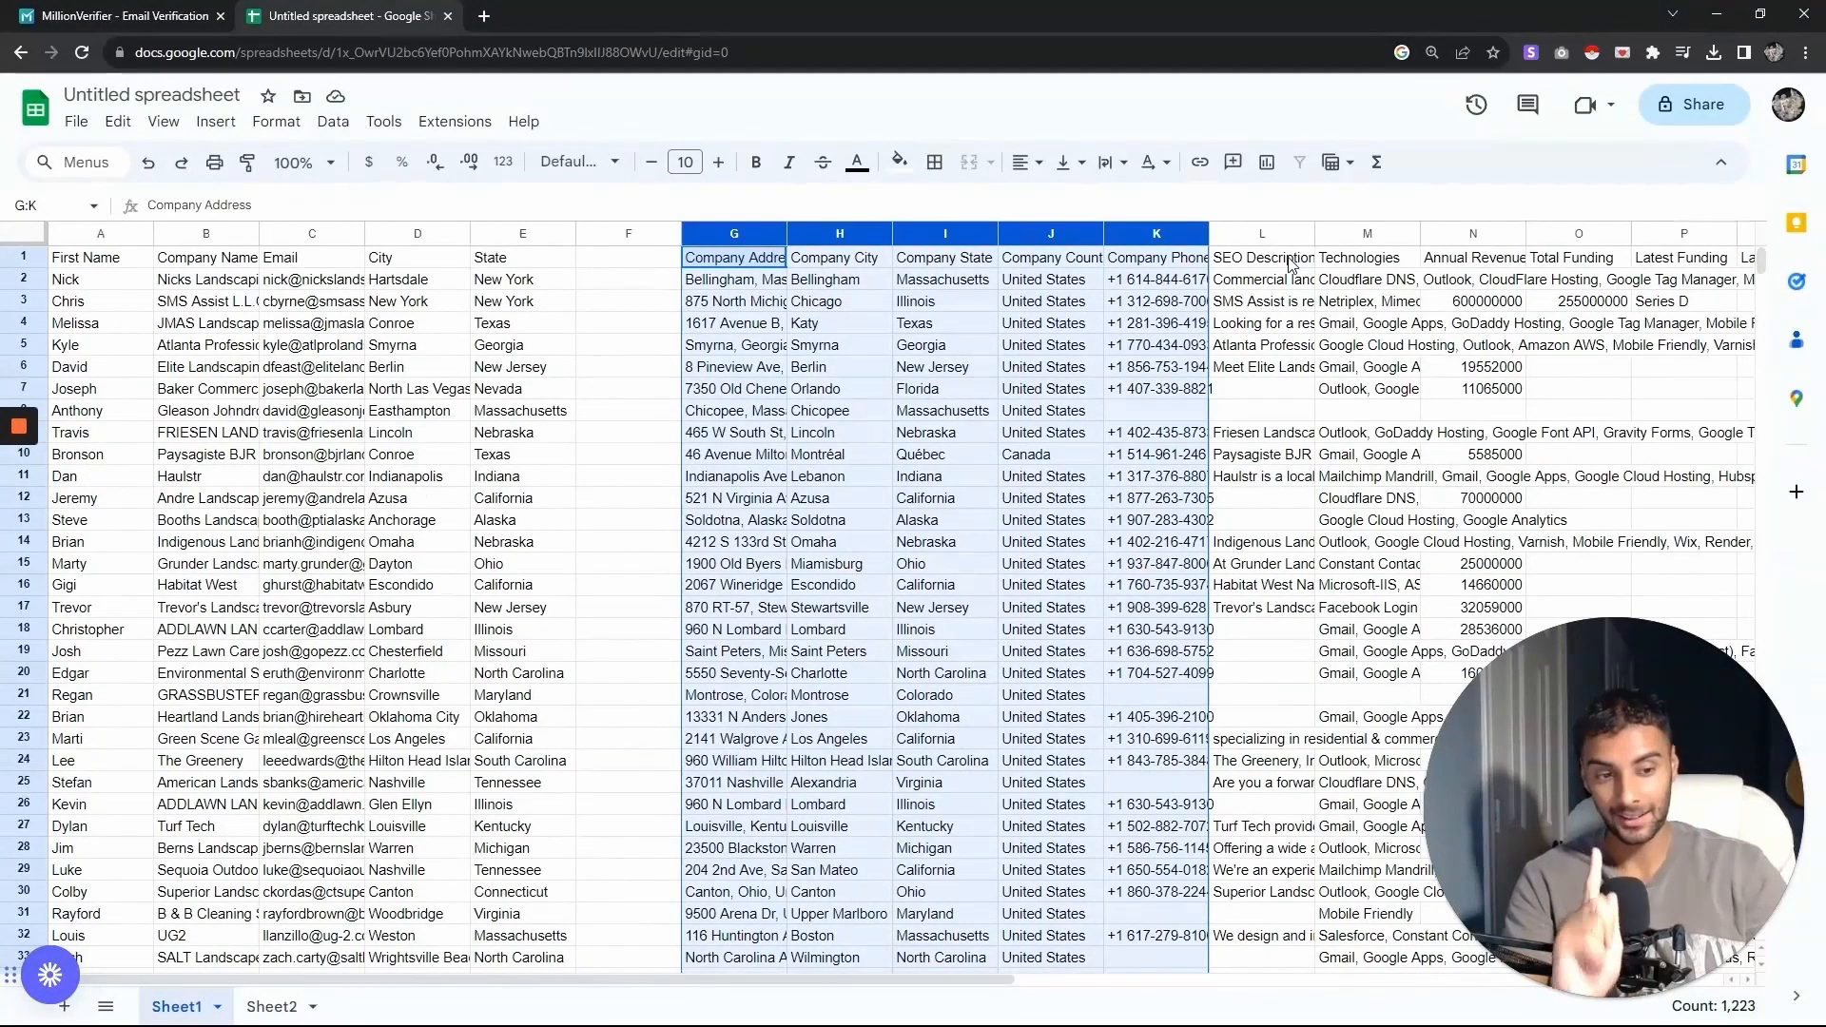
left_click_drag(1368, 237, 1476, 236)
right_click(1476, 236)
left_click(1532, 301)
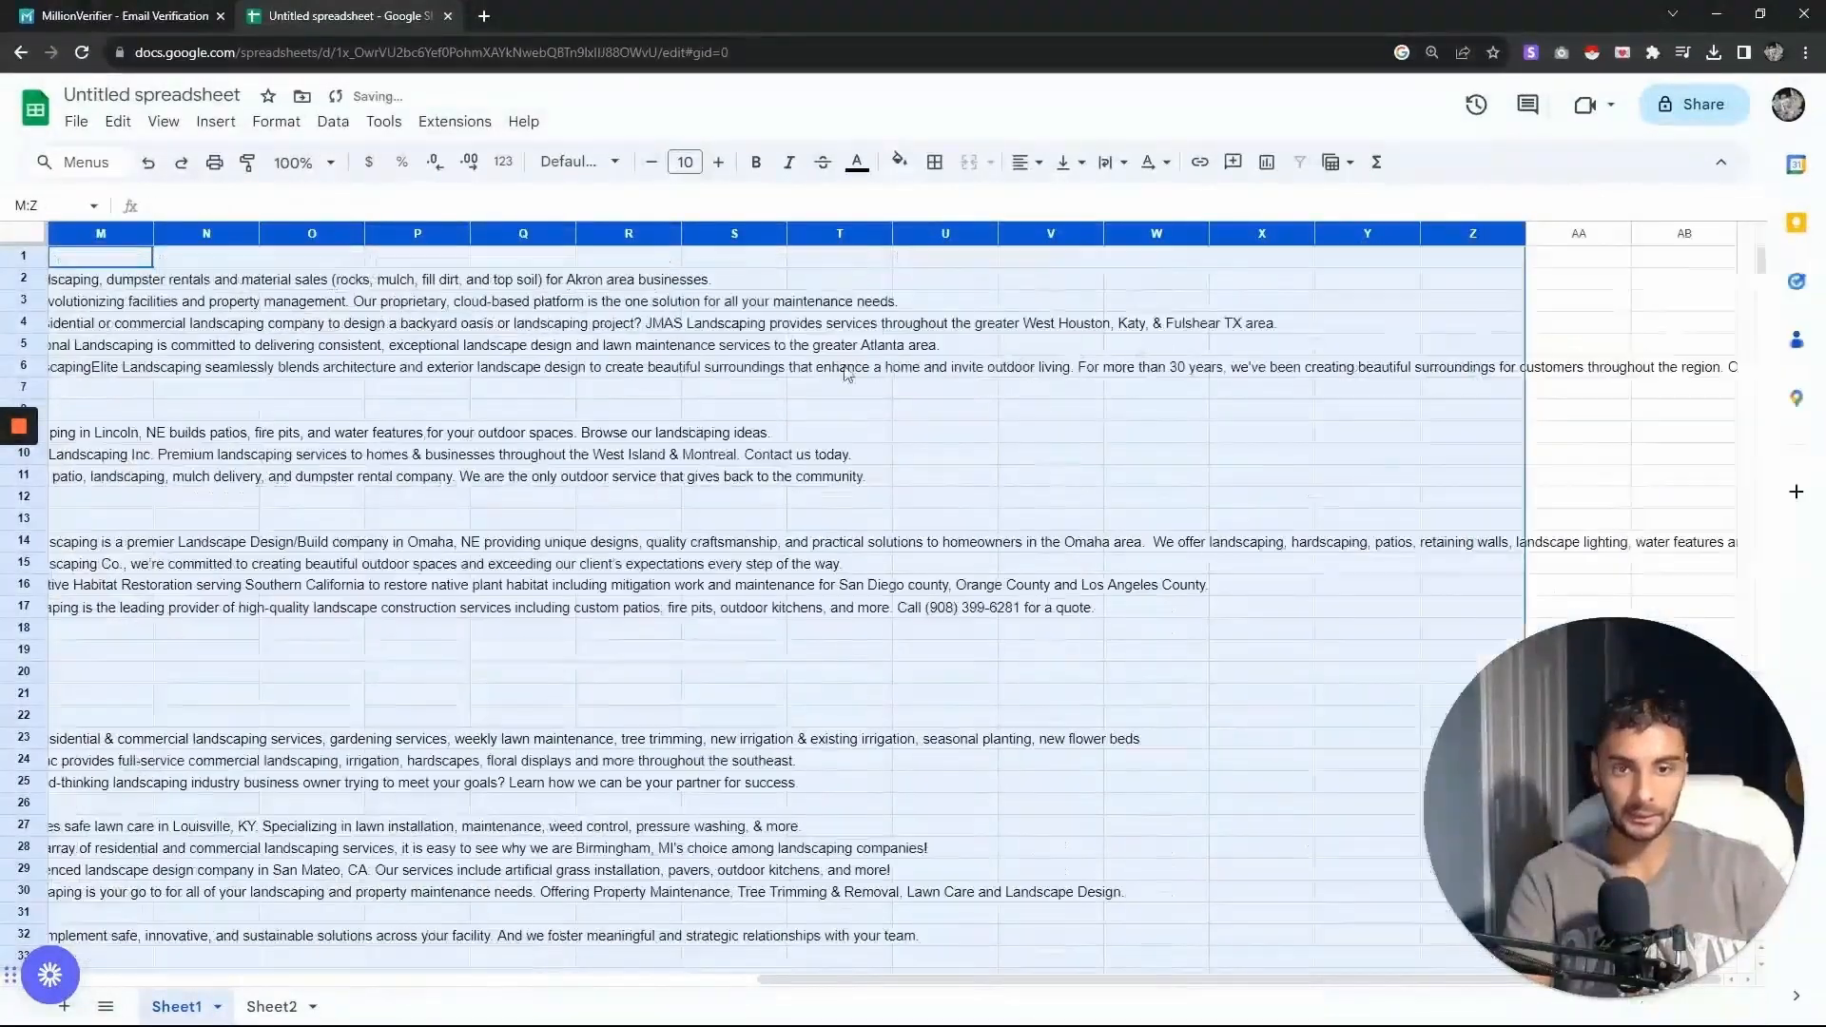
- Move the SEO Description column into column G, beside the State column
left_click(839, 367)
left_click_drag(885, 980, 358, 980)
left_click(934, 233)
left_click_drag(934, 233, 687, 228)
- Set the SEO Description column's text wrapping to clip
left_click(276, 121)
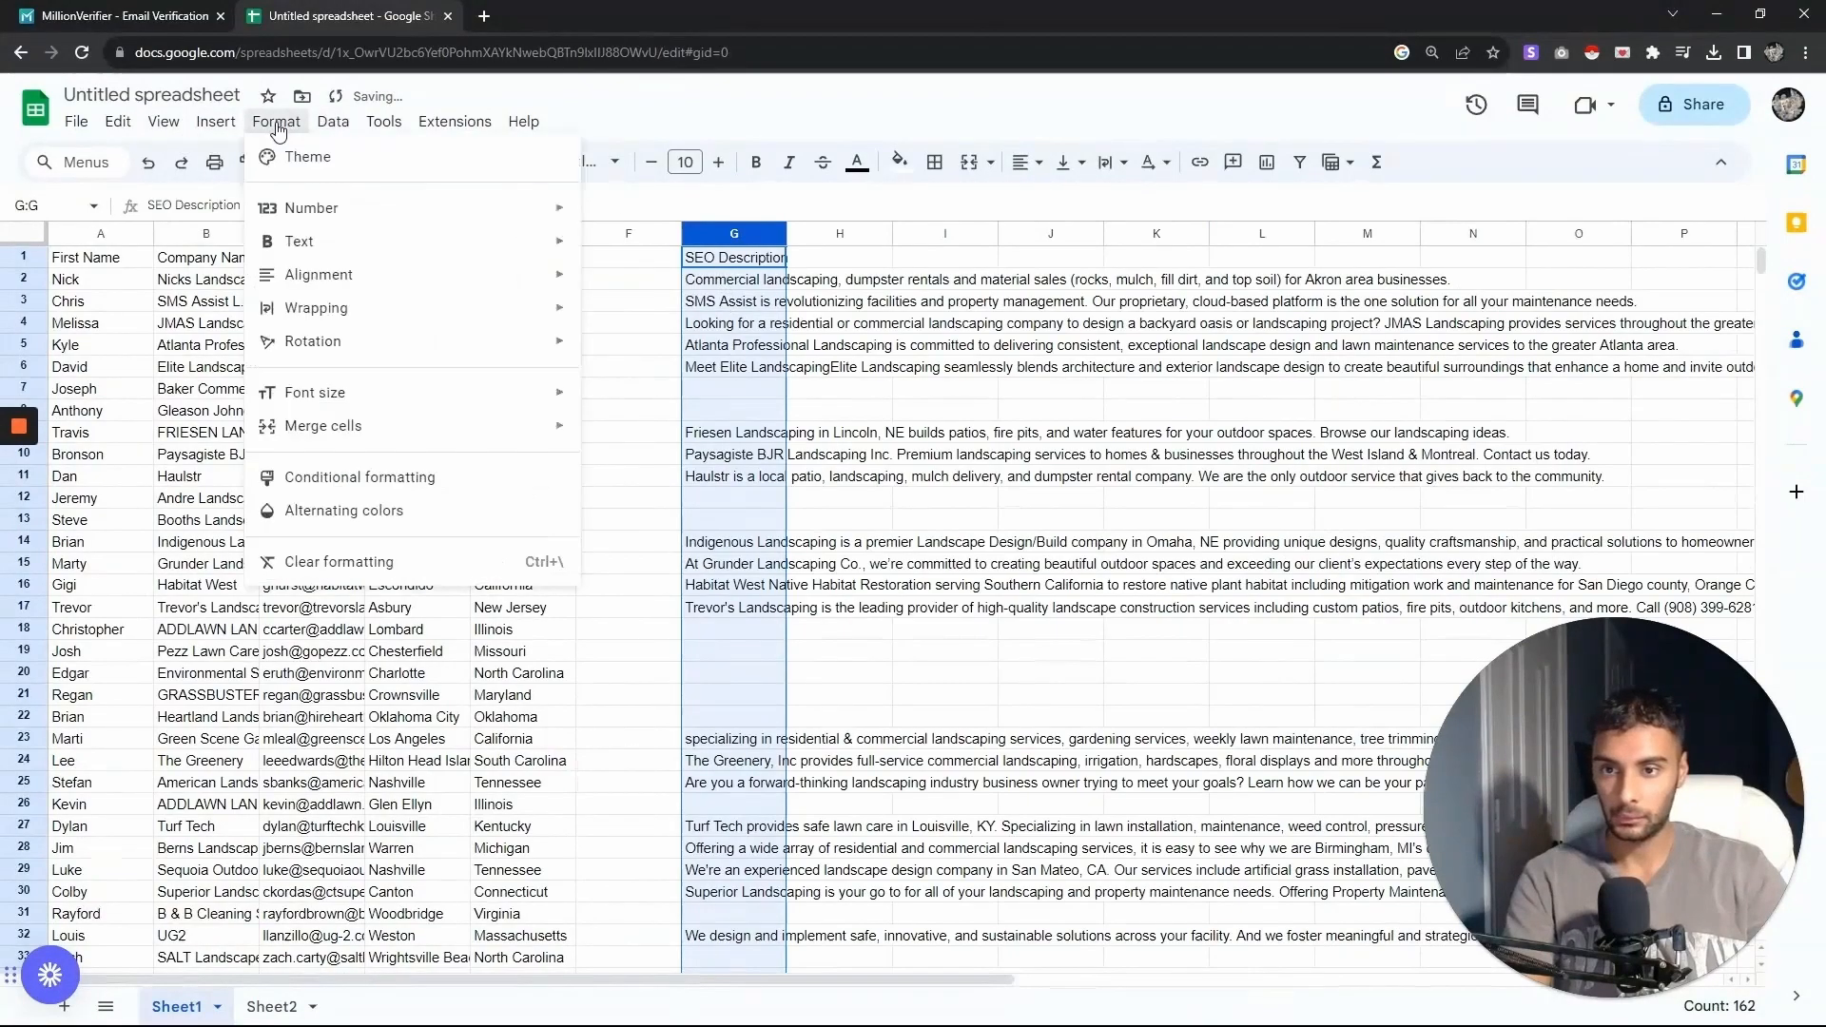
mouse_move(313, 310)
left_click(629, 384)
left_click(815, 260)
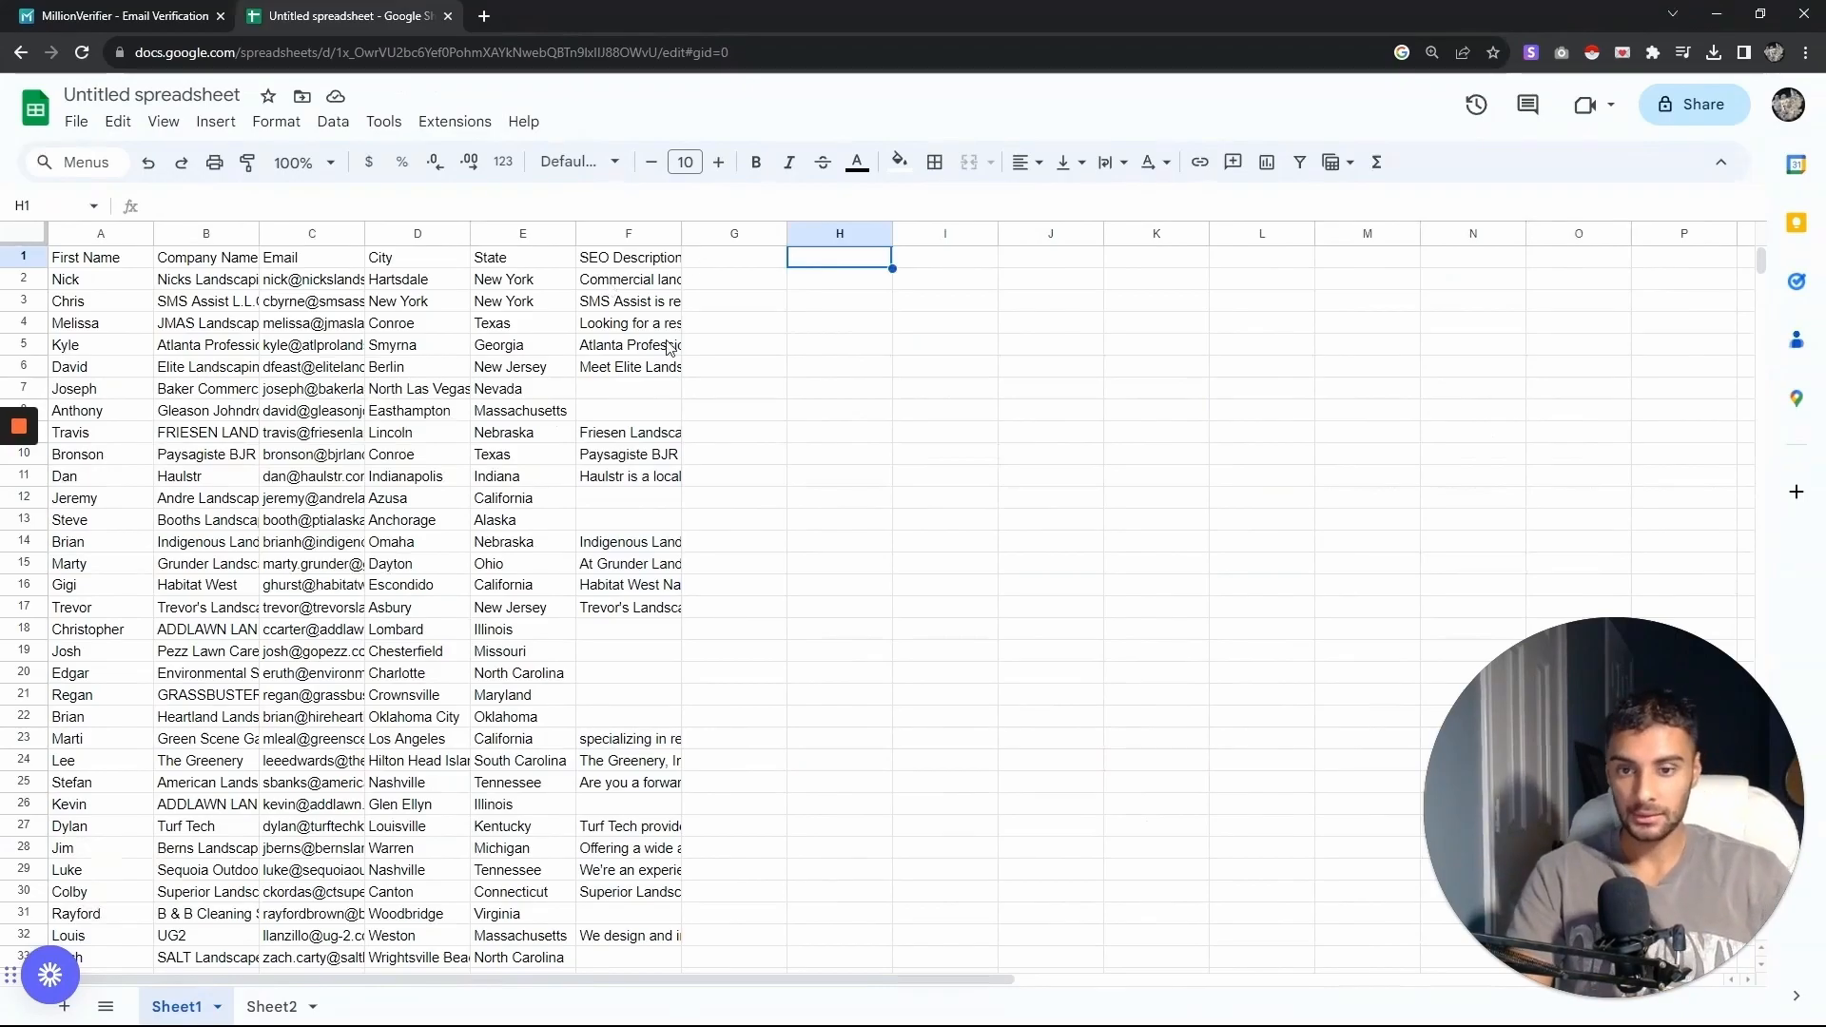
- Scroll through the rows and inspect several SEO Description cells
scroll(669, 347, "down", 15)
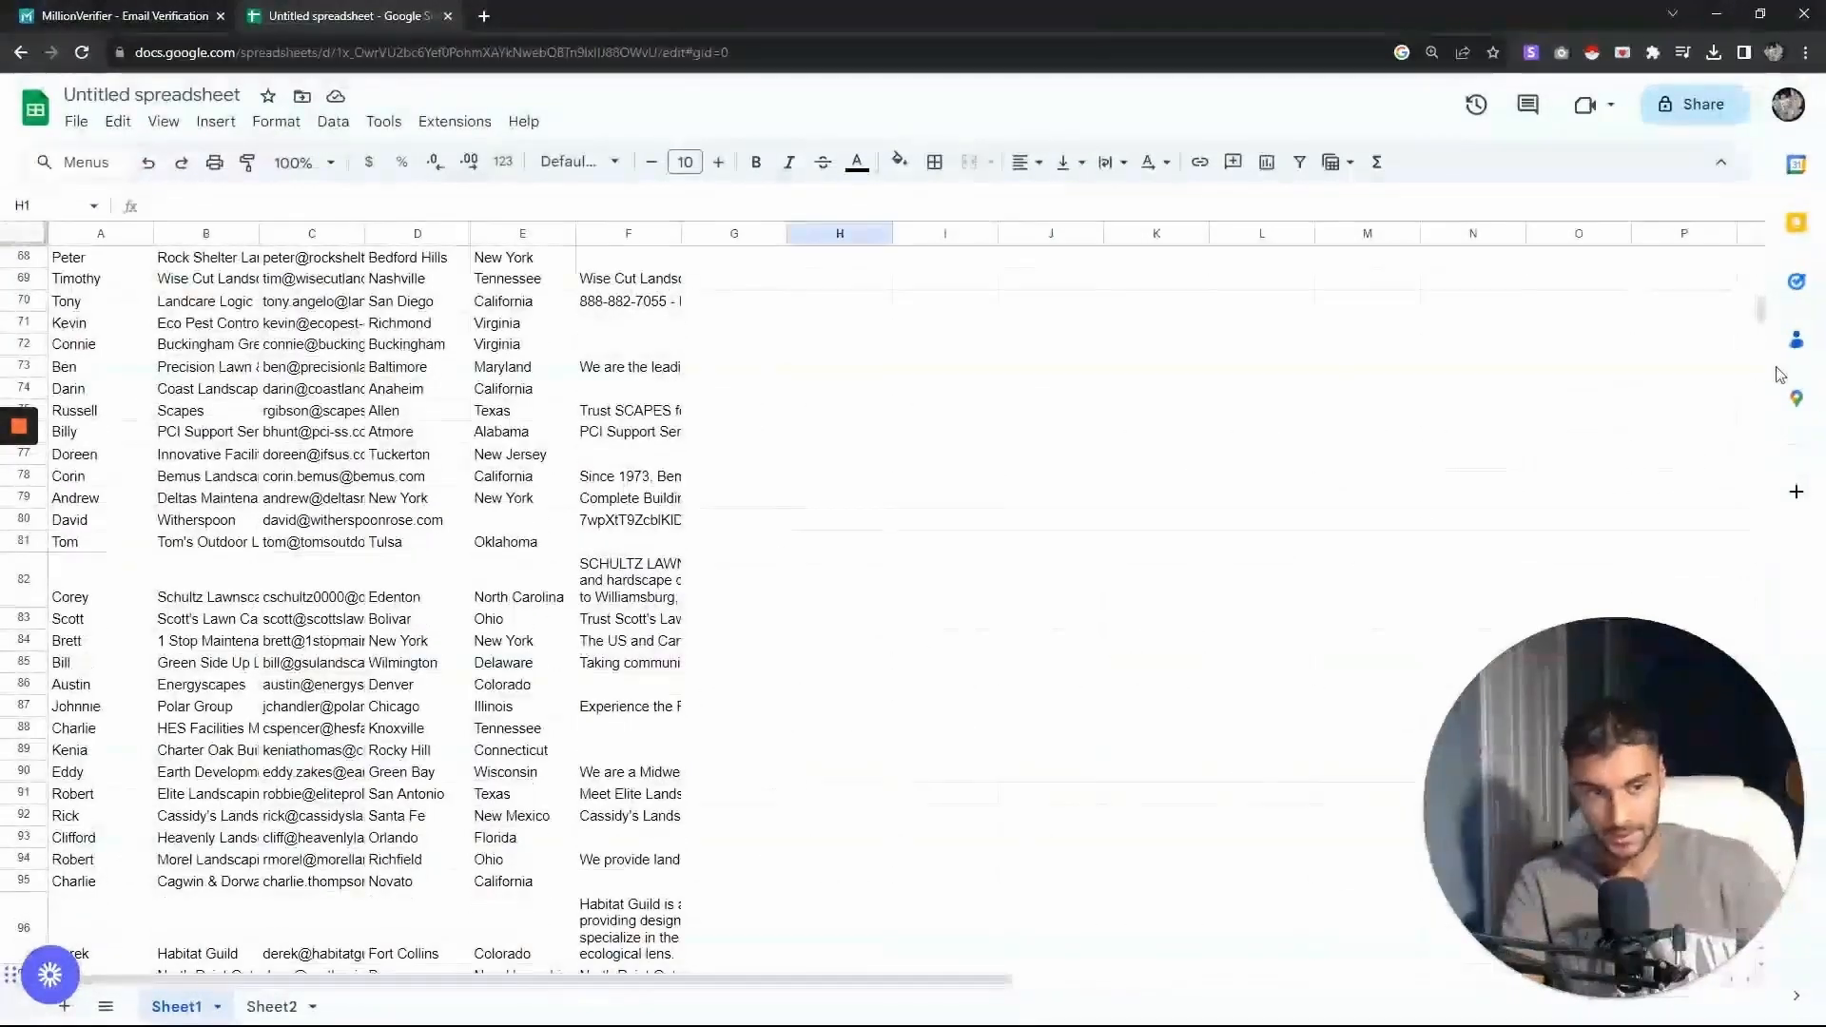
left_click_drag(1764, 319, 1766, 418)
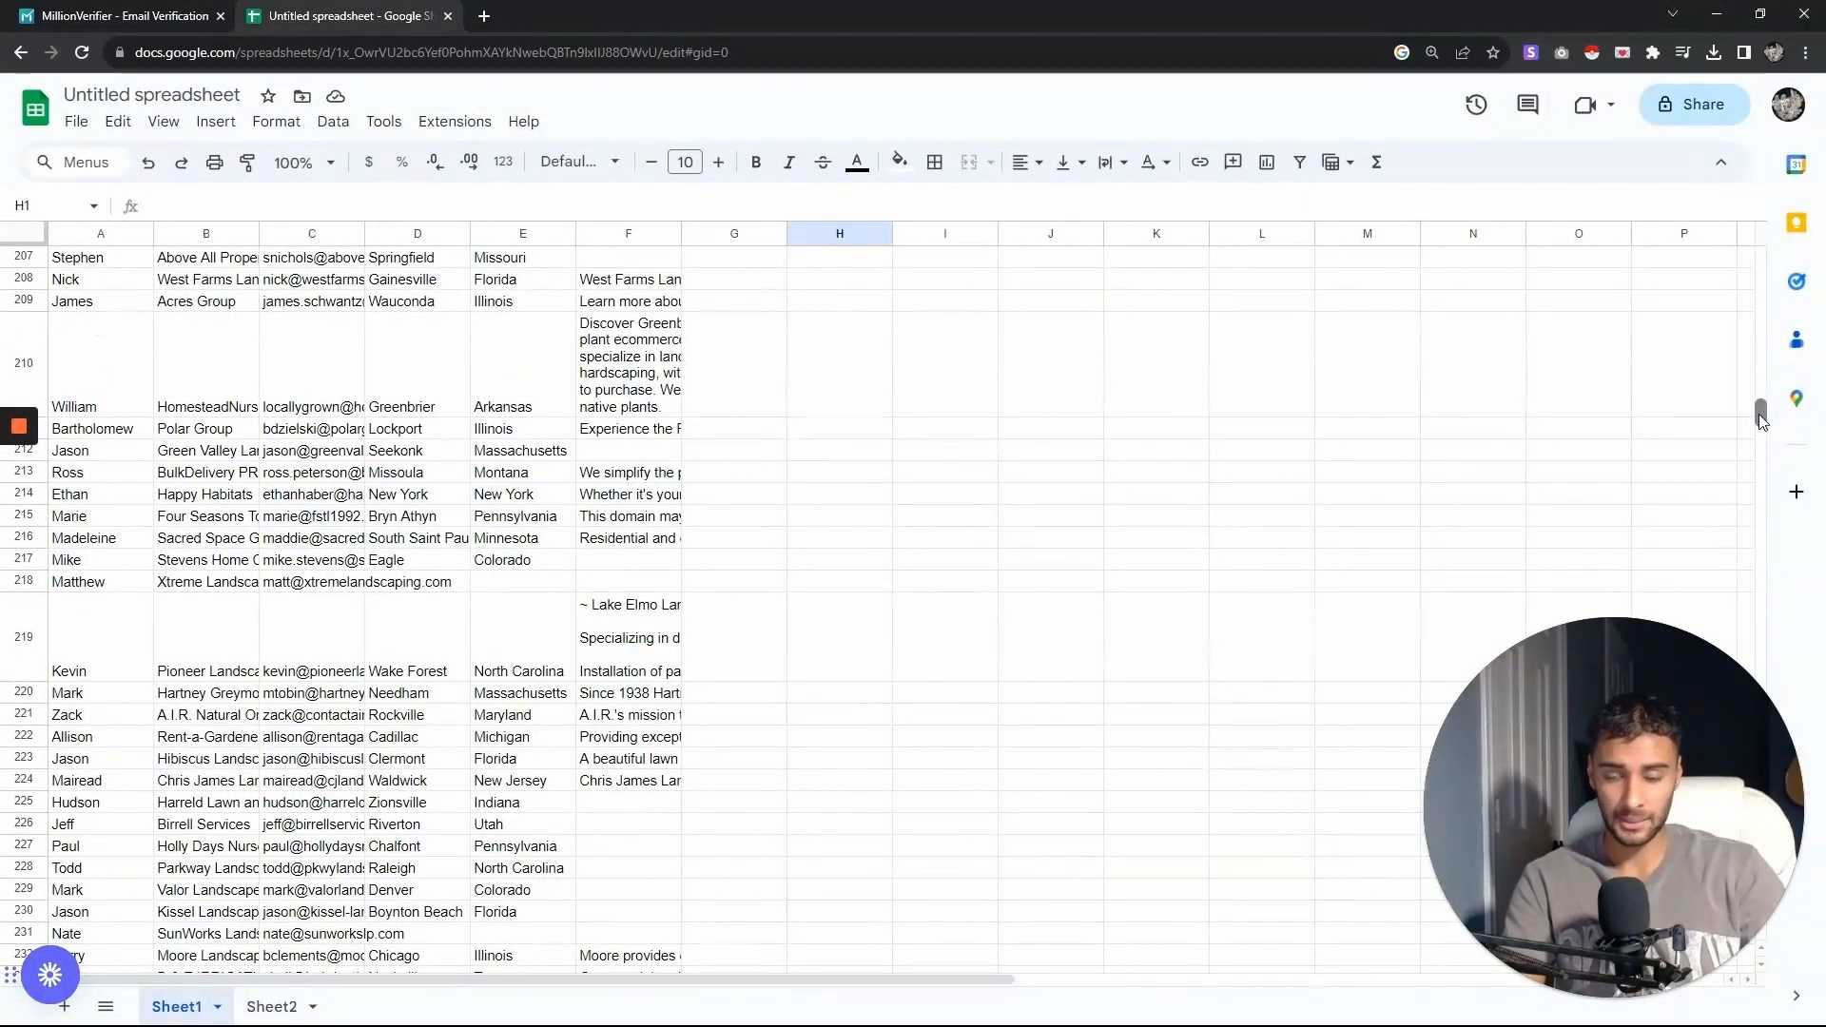
left_click_drag(1760, 418, 1740, 187)
left_click(617, 253)
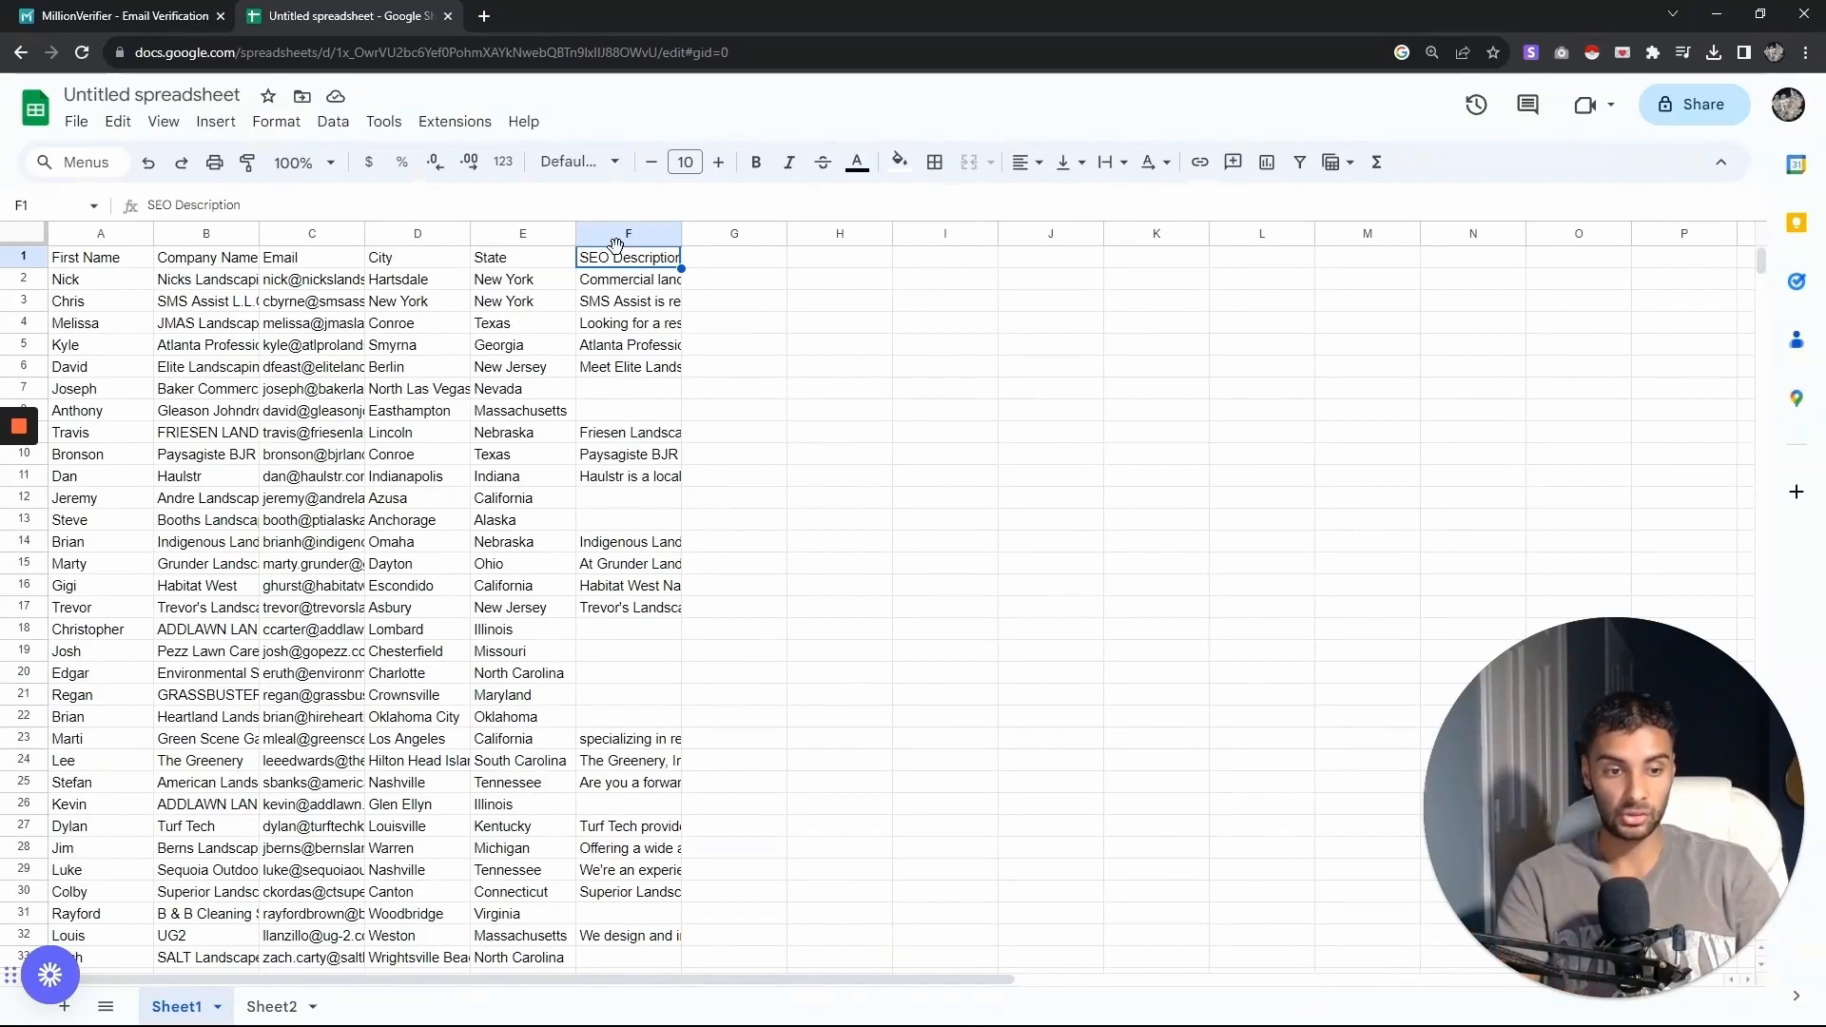
left_click(649, 390)
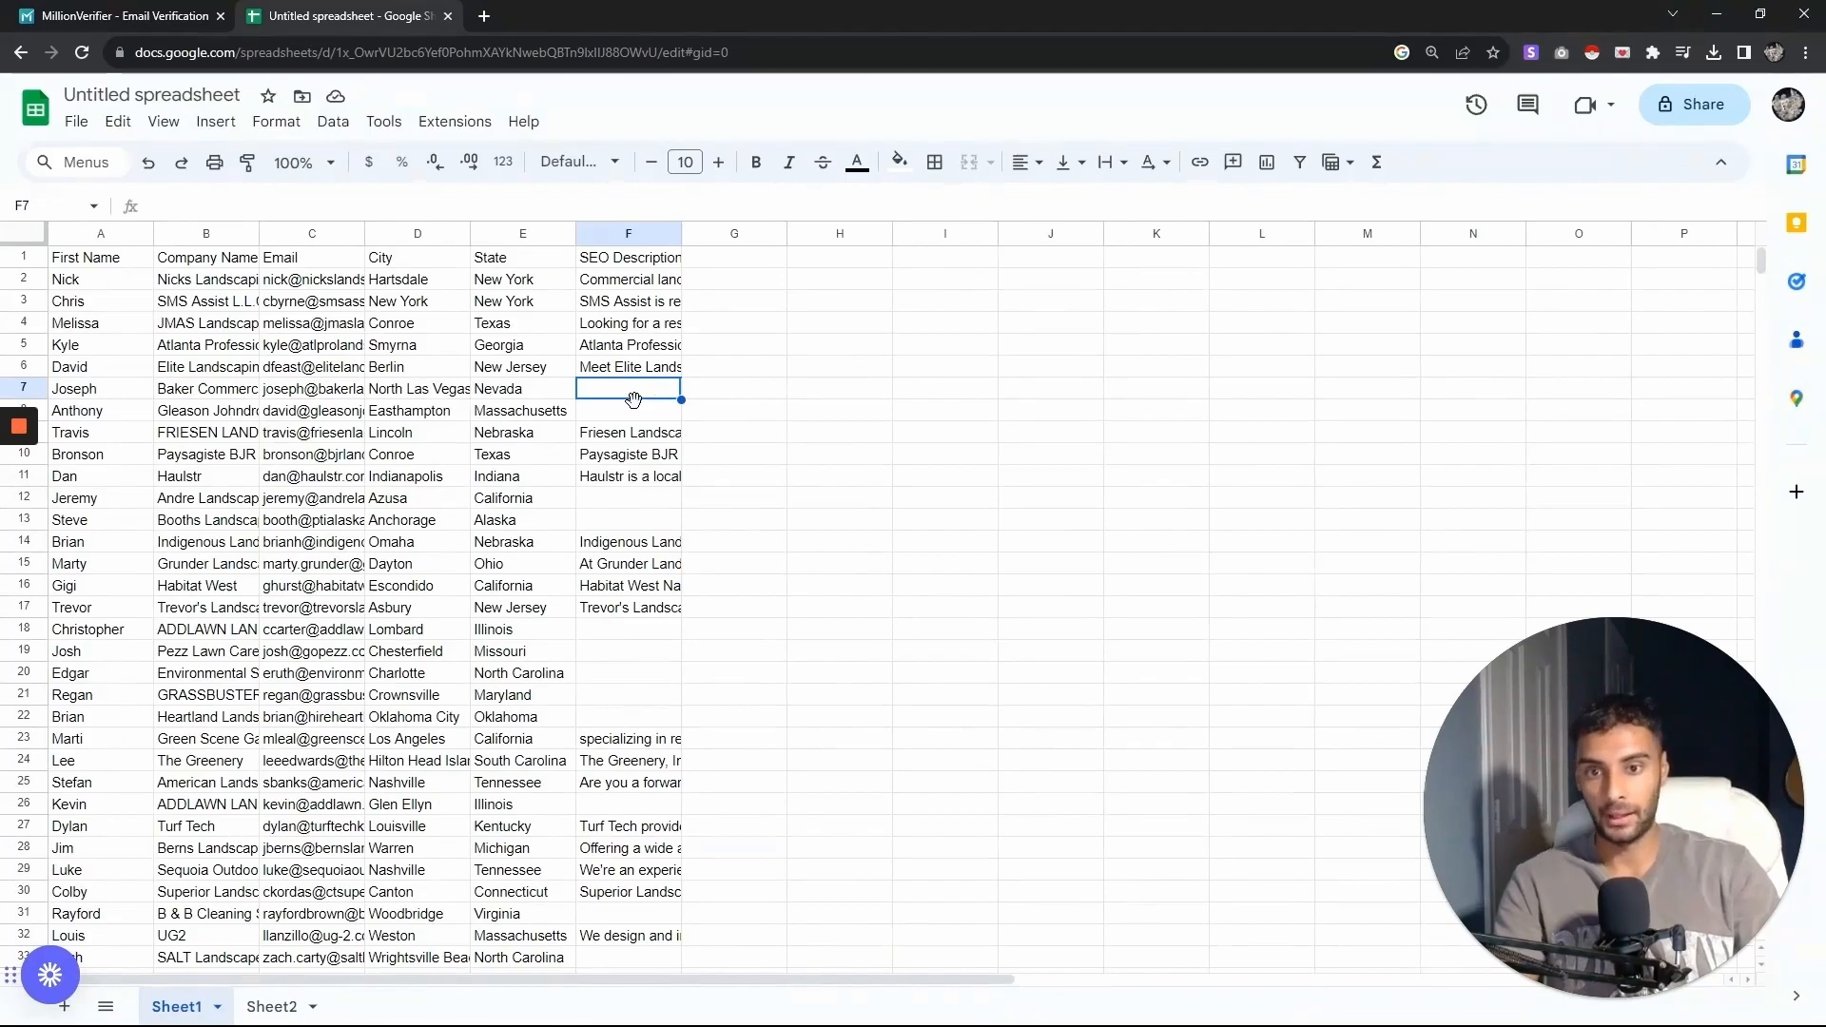
left_click(639, 303)
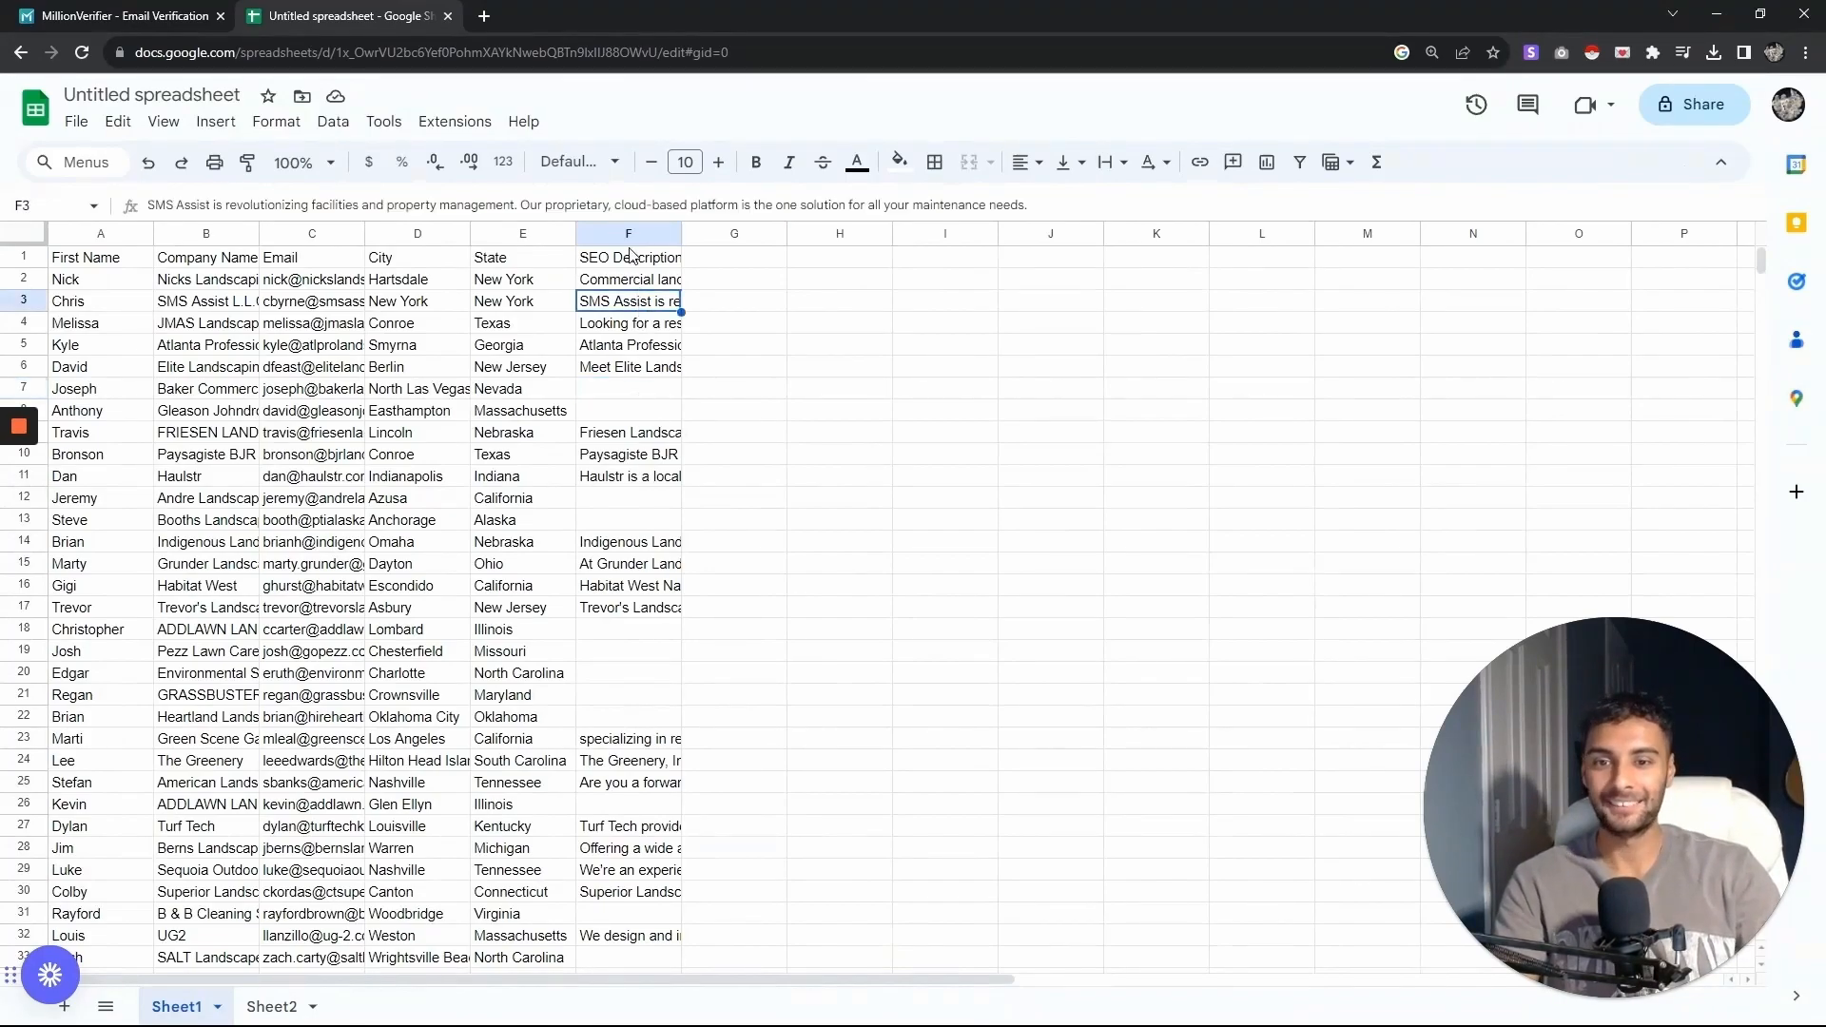
- Create a filter on the SEO Description column showing only rows where it is not empty
left_click(629, 255)
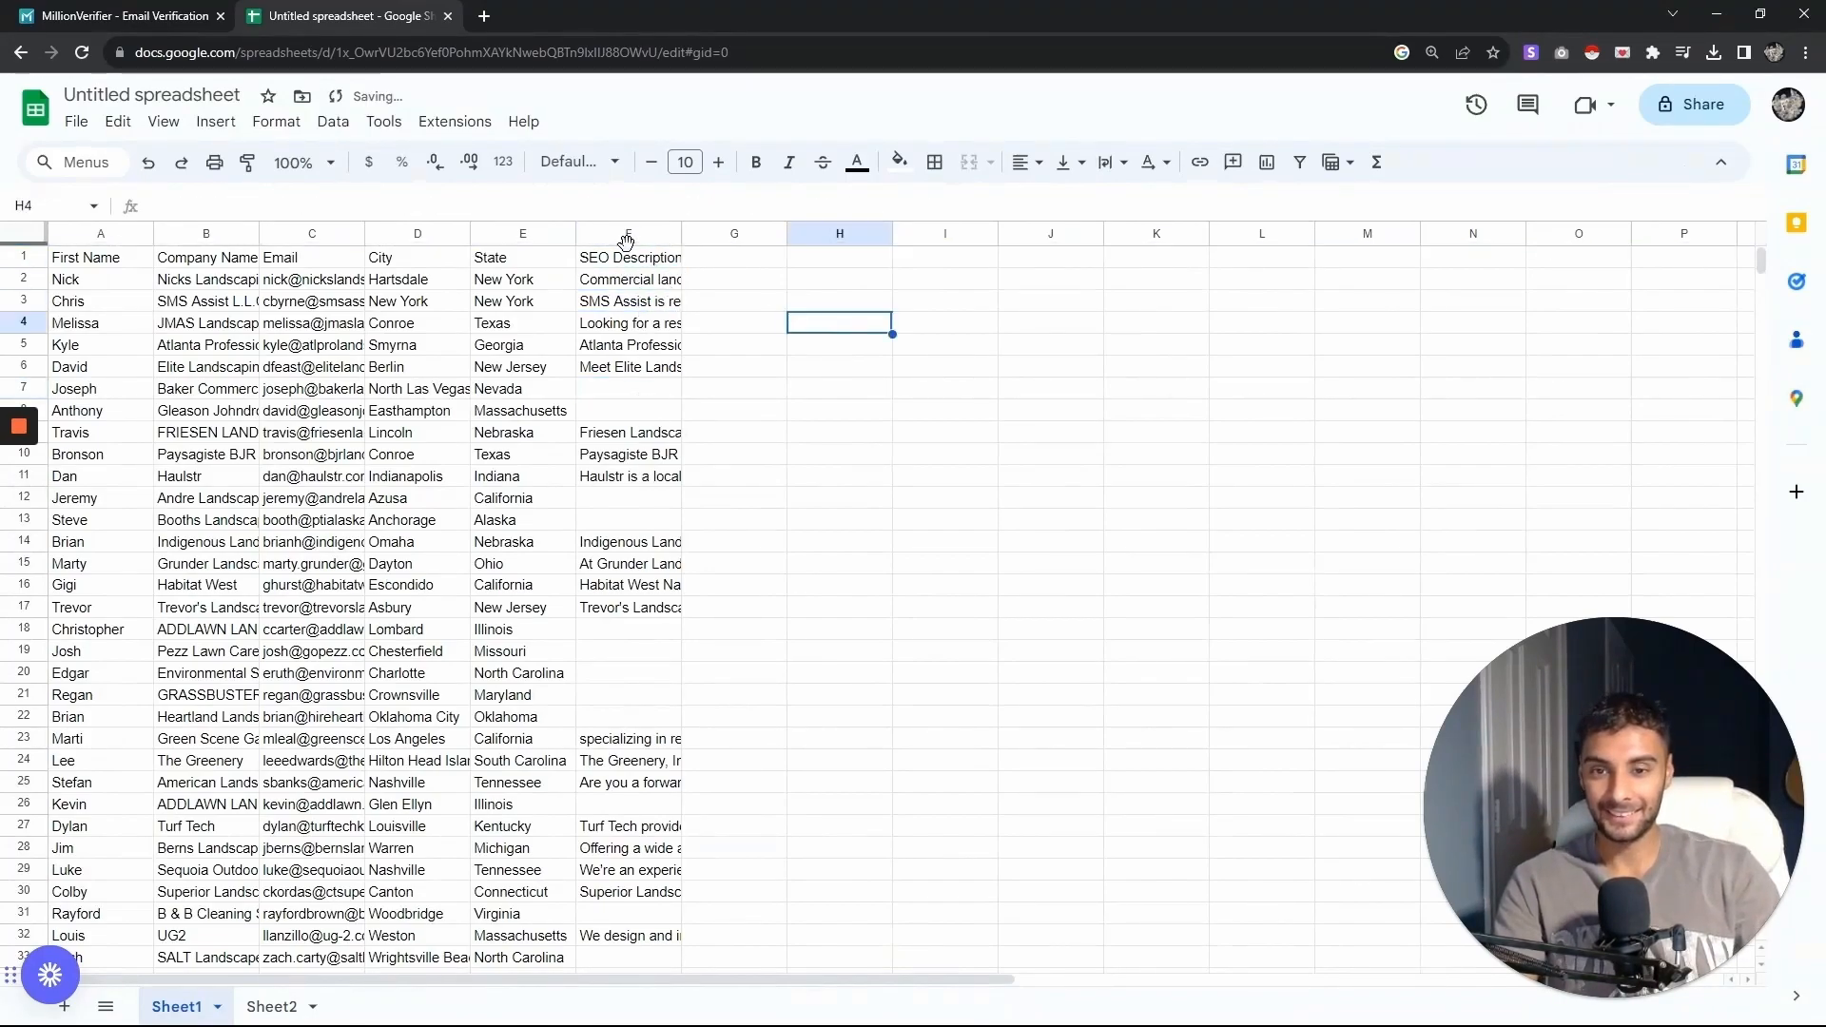
left_click(627, 233)
left_click(333, 122)
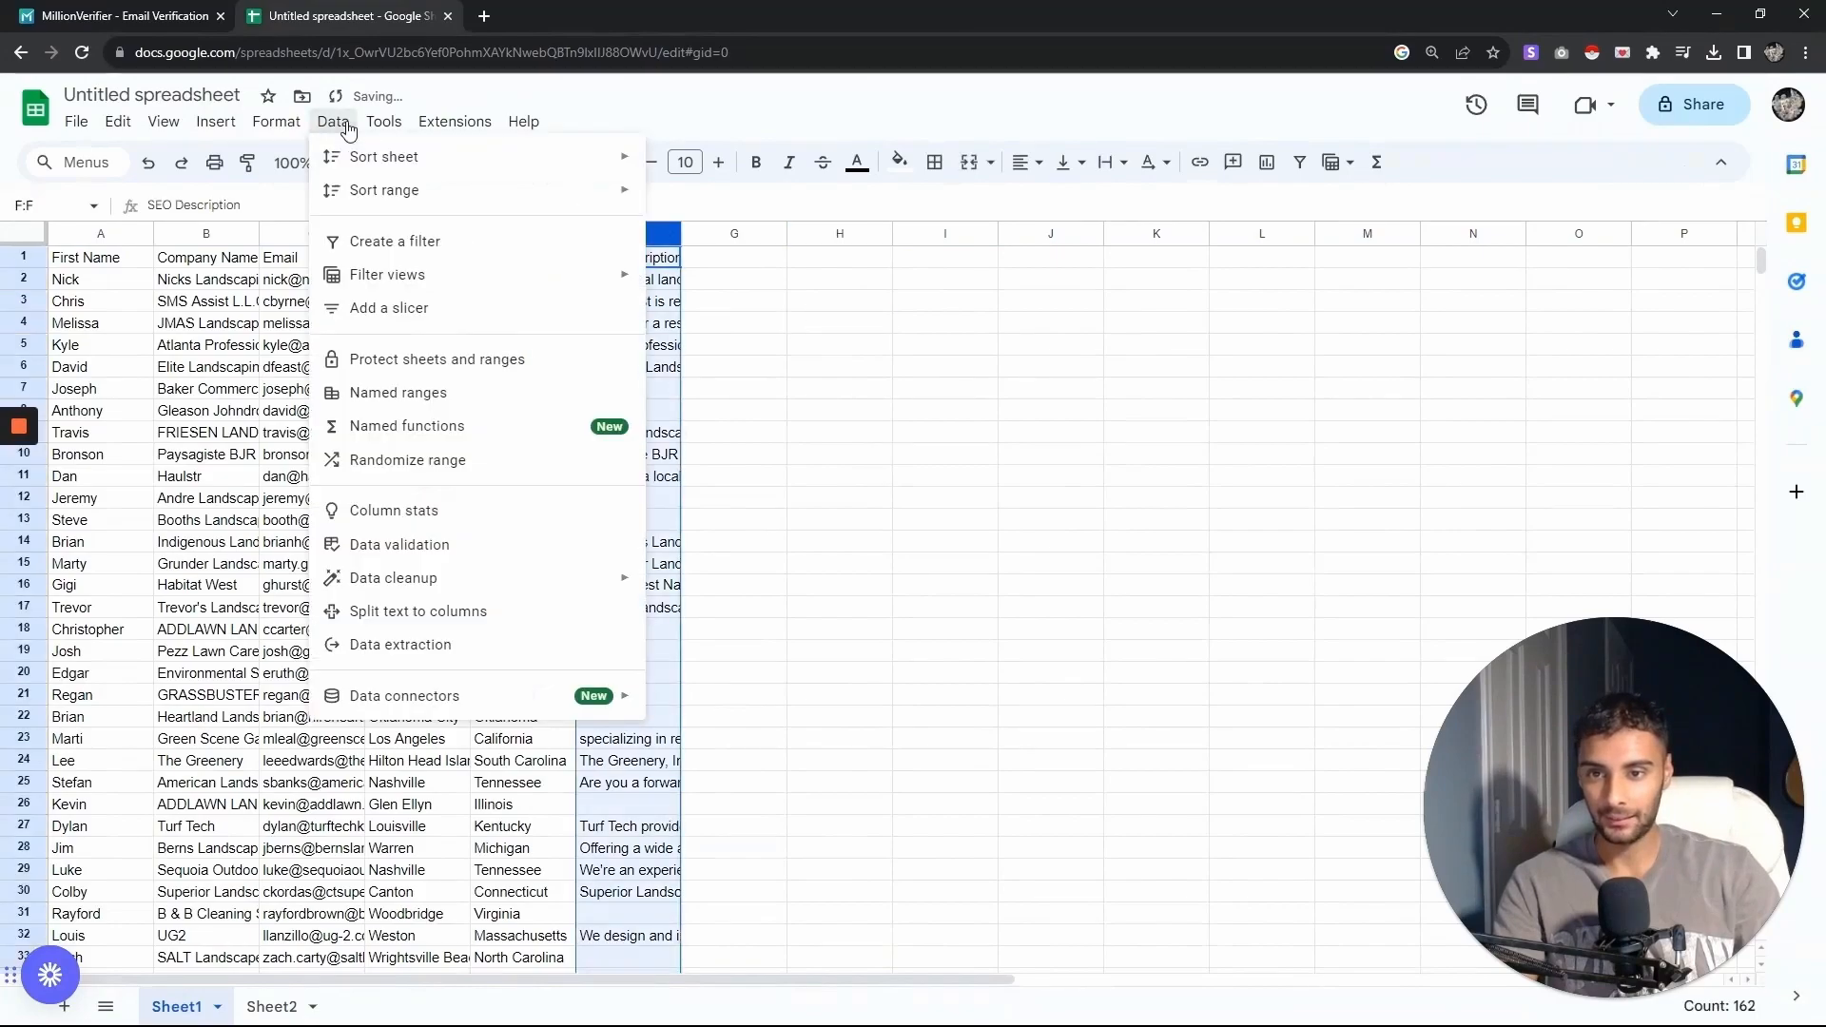
left_click(430, 240)
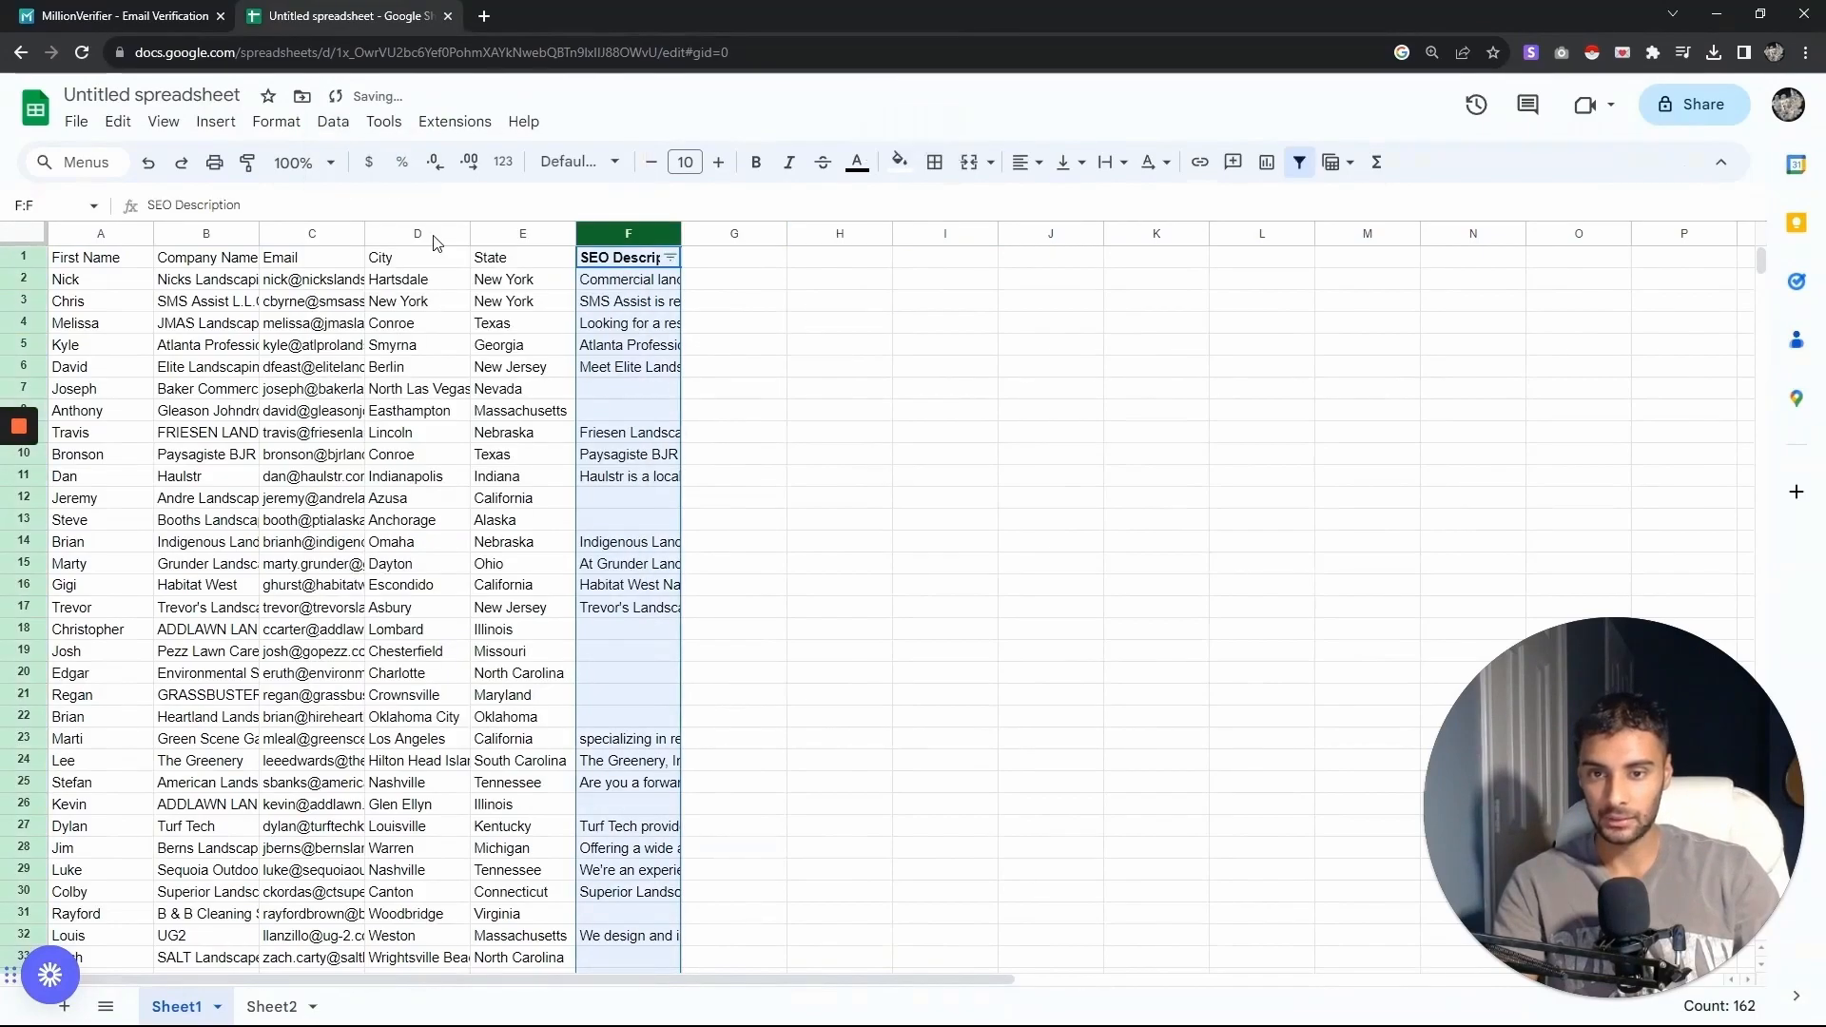
left_click(671, 258)
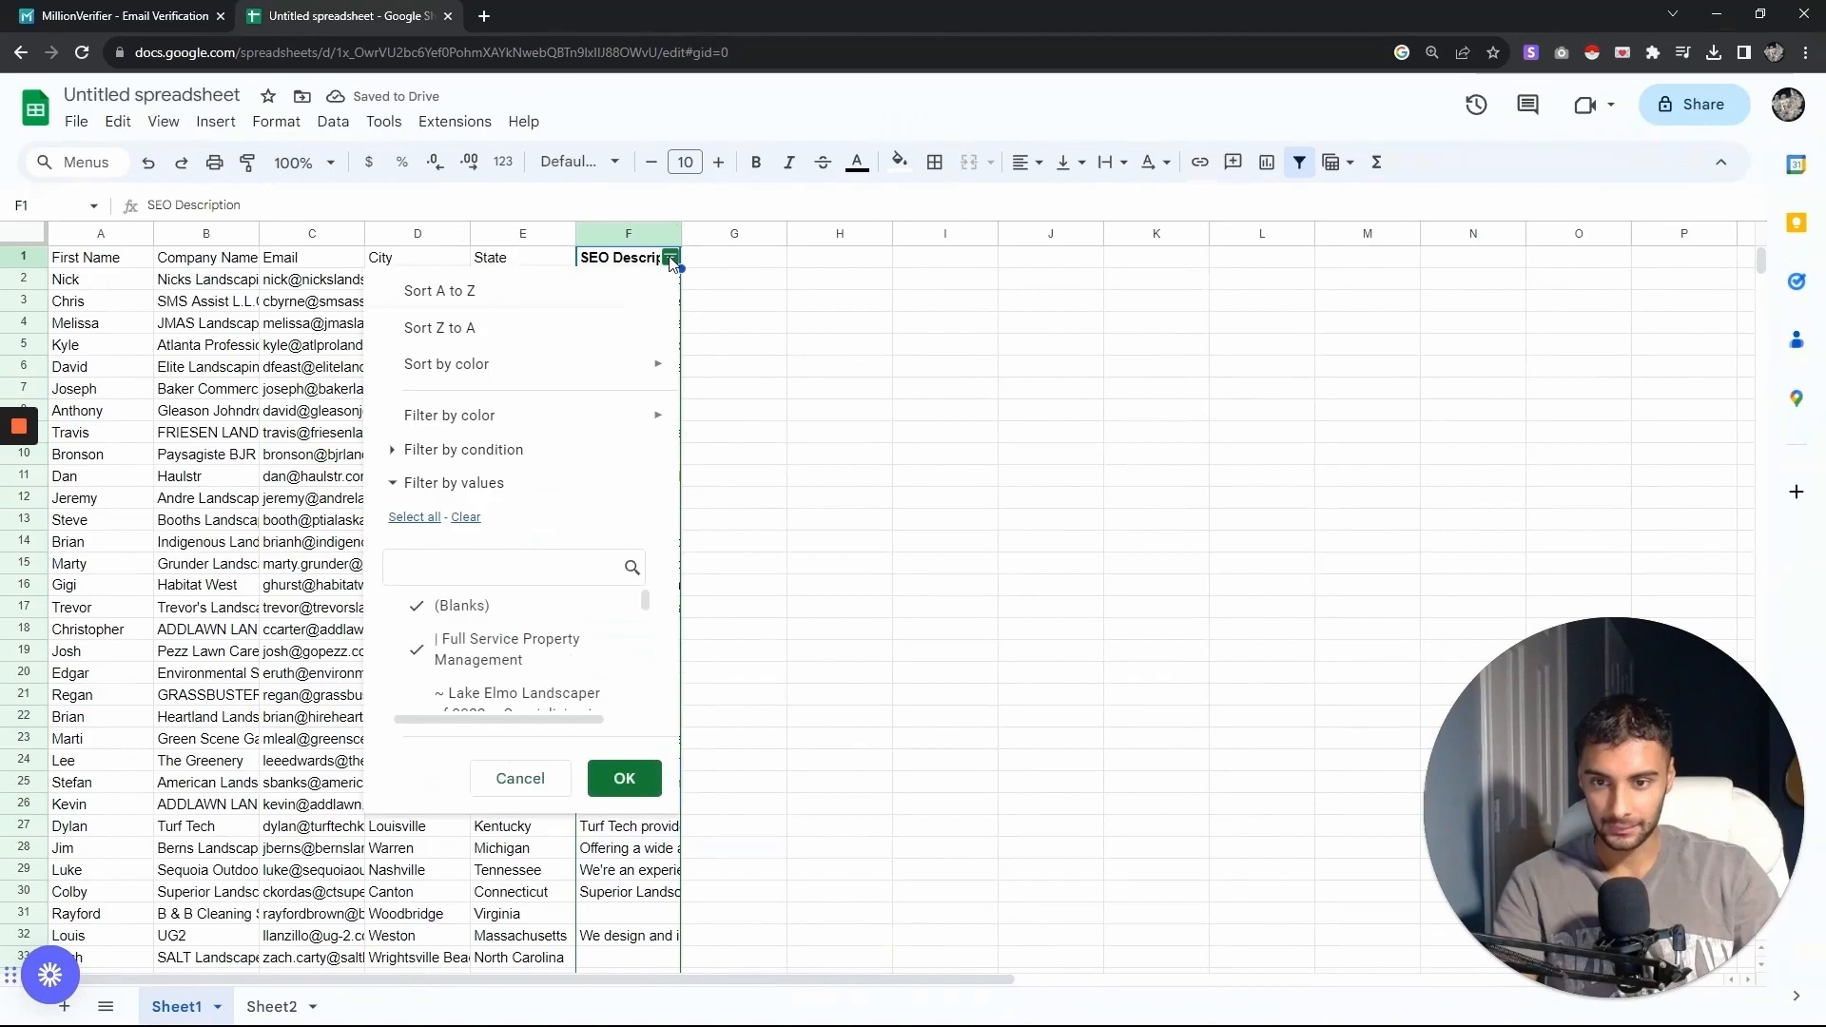
left_click(533, 449)
left_click(503, 490)
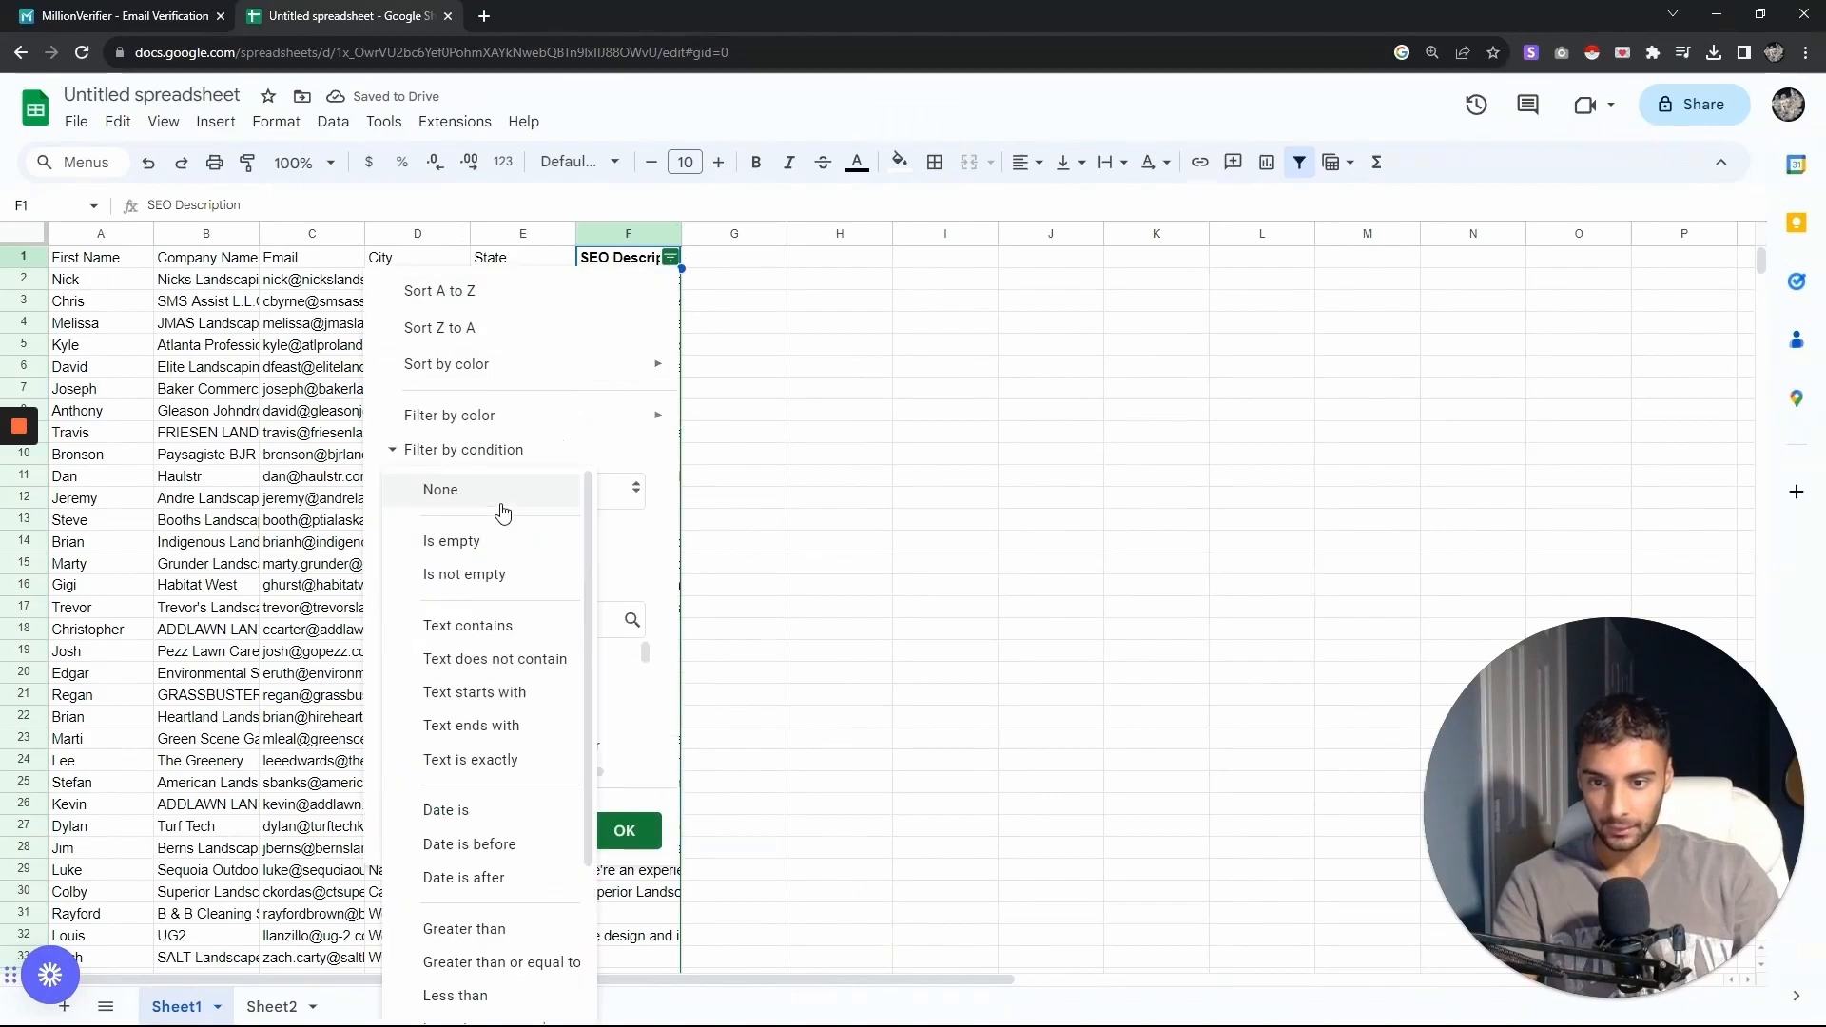
left_click(504, 575)
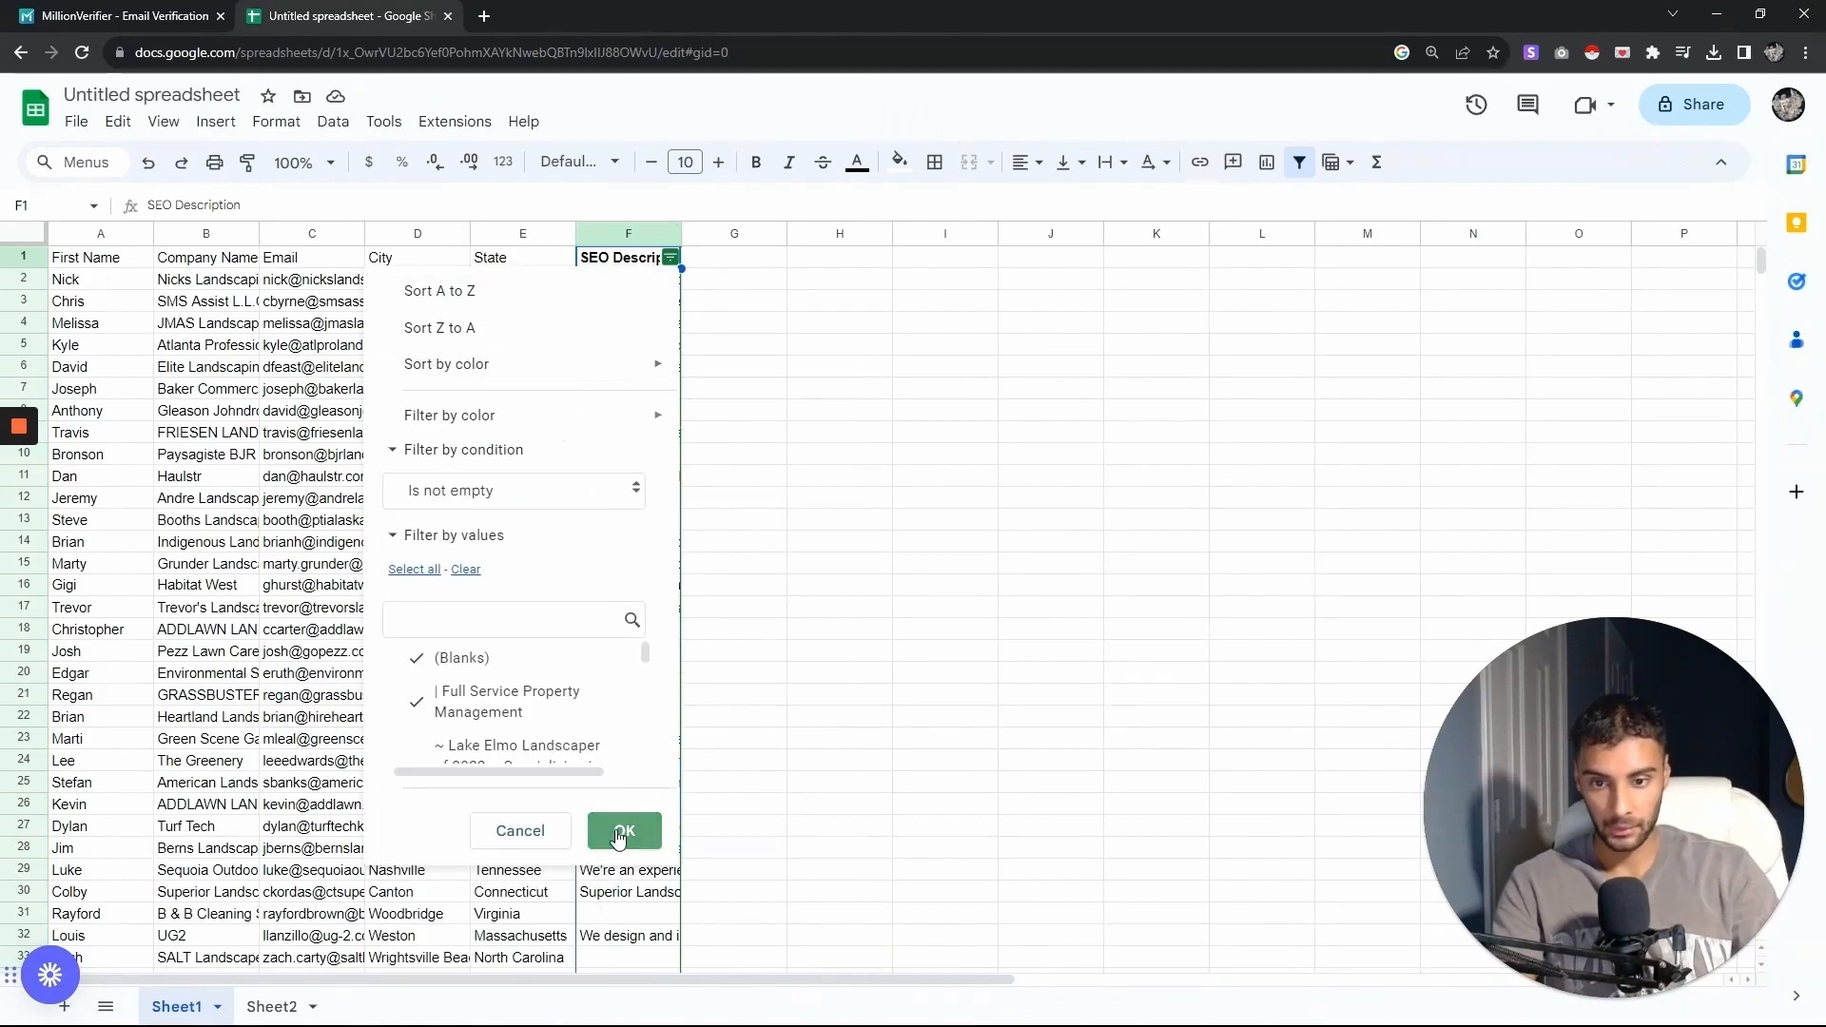
left_click(624, 830)
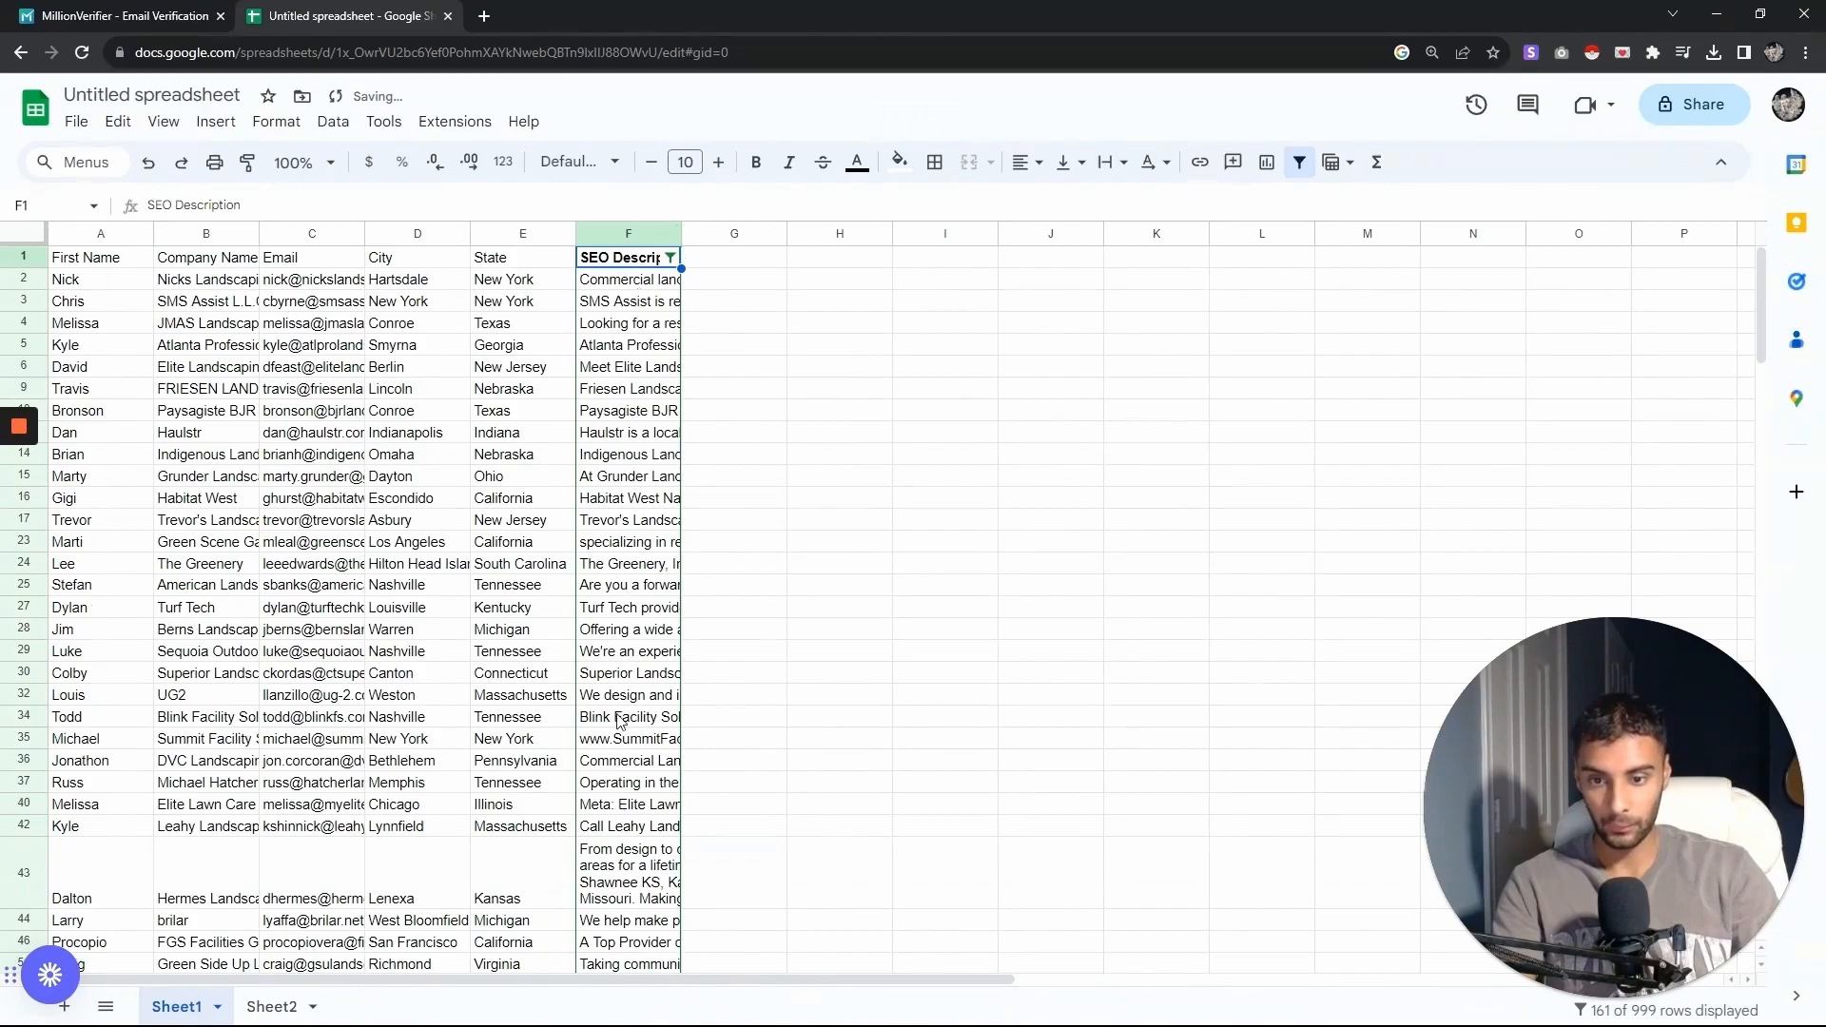
left_click_drag(1759, 354, 1765, 266)
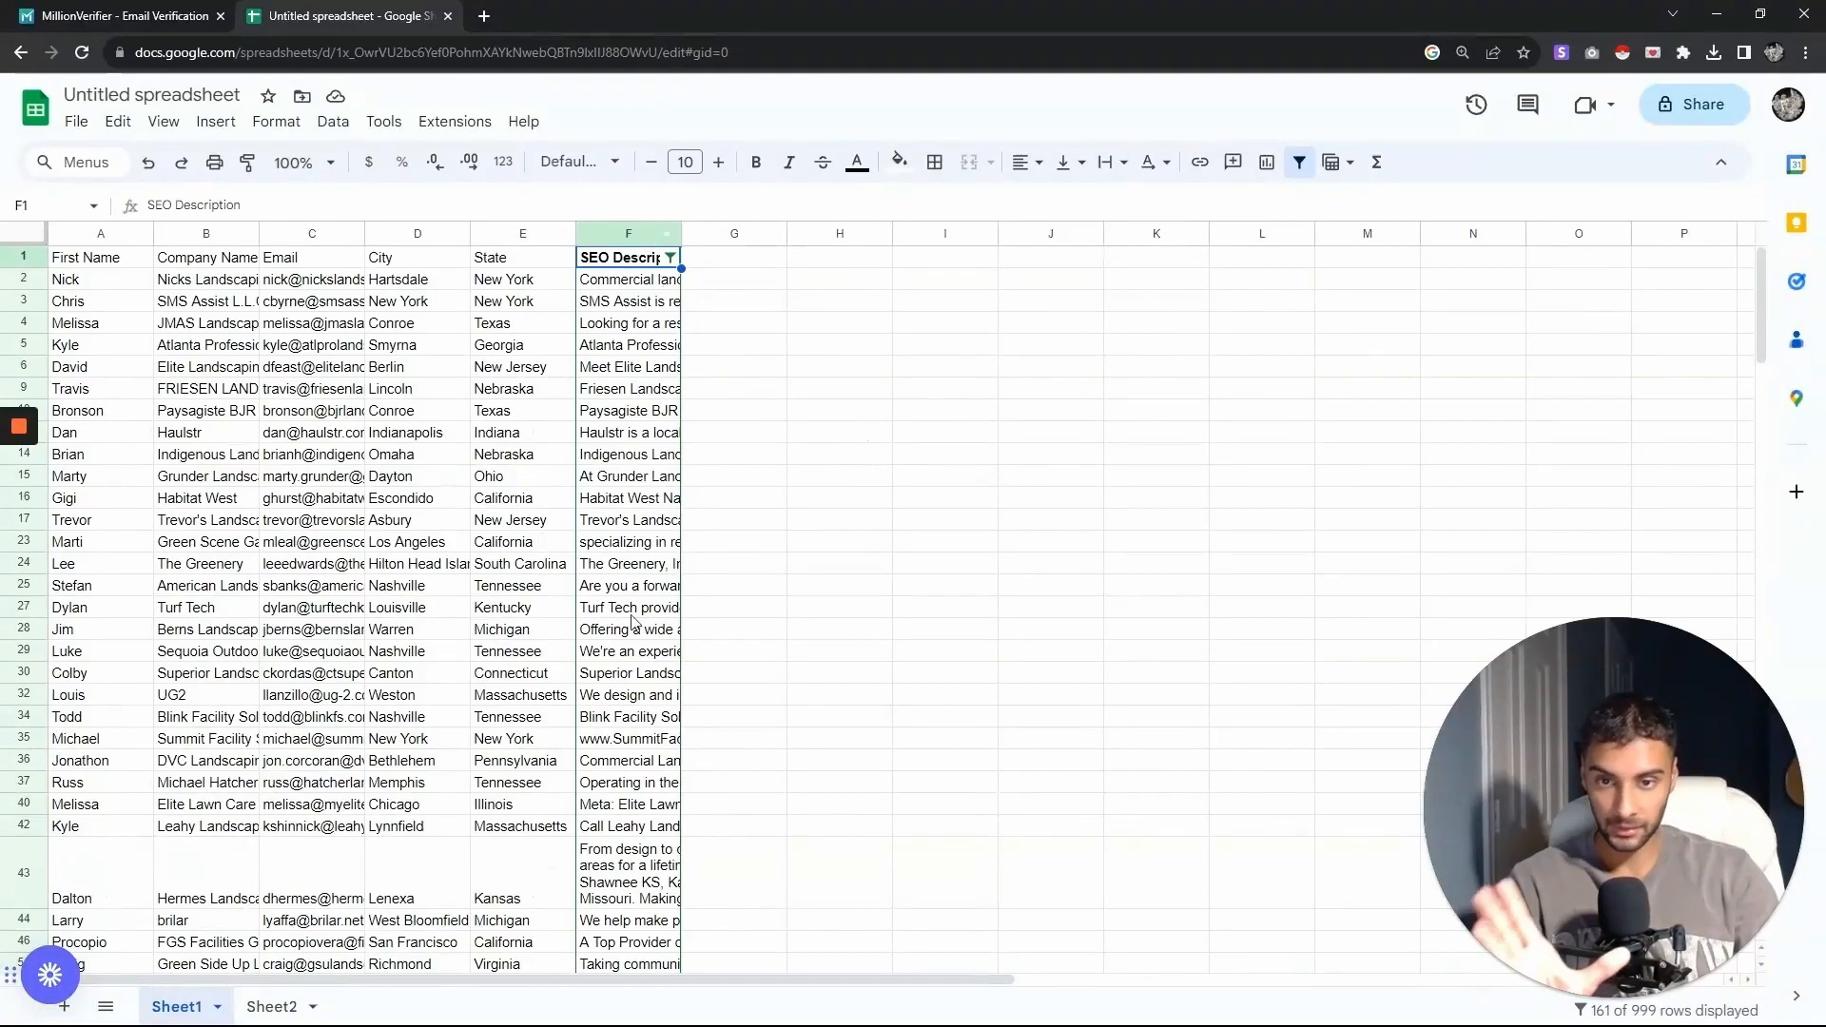
left_click(859, 281)
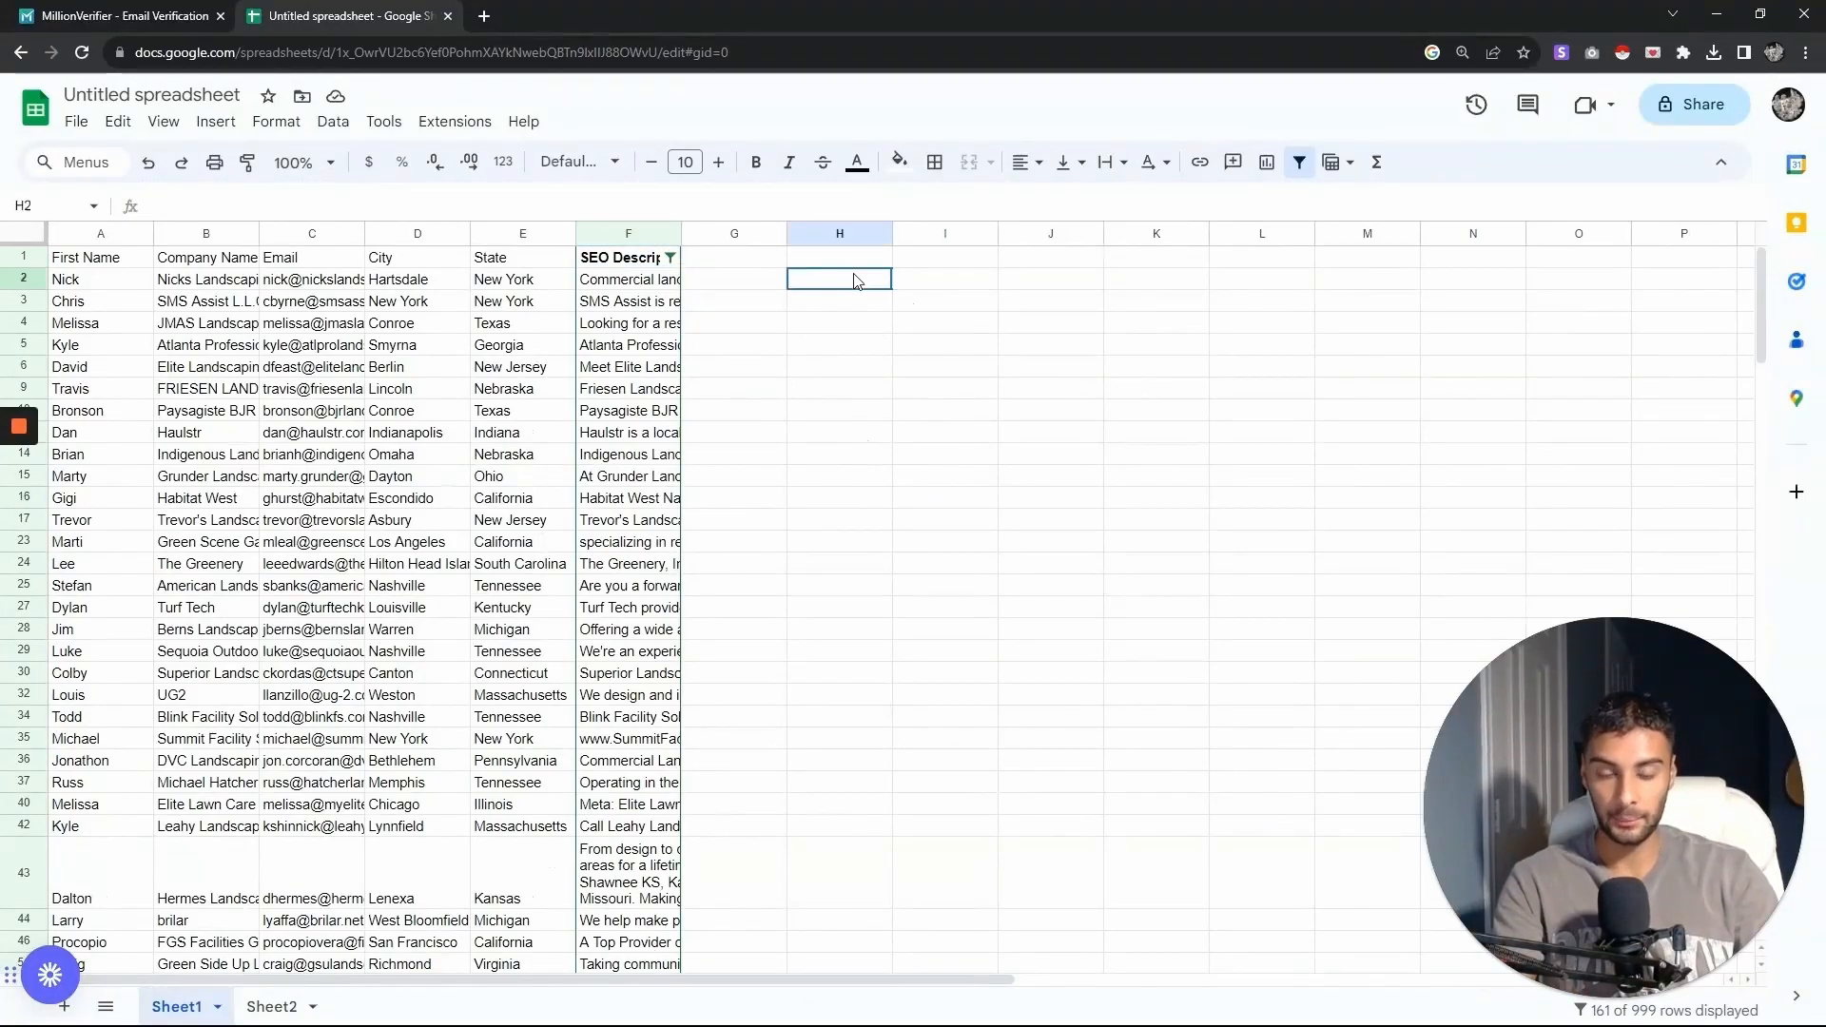
- Copy the GPT_FORMAT compliment formula from cell A1 on Sheet2 and return to Sheet1
left_click(274, 1006)
double_click(129, 259)
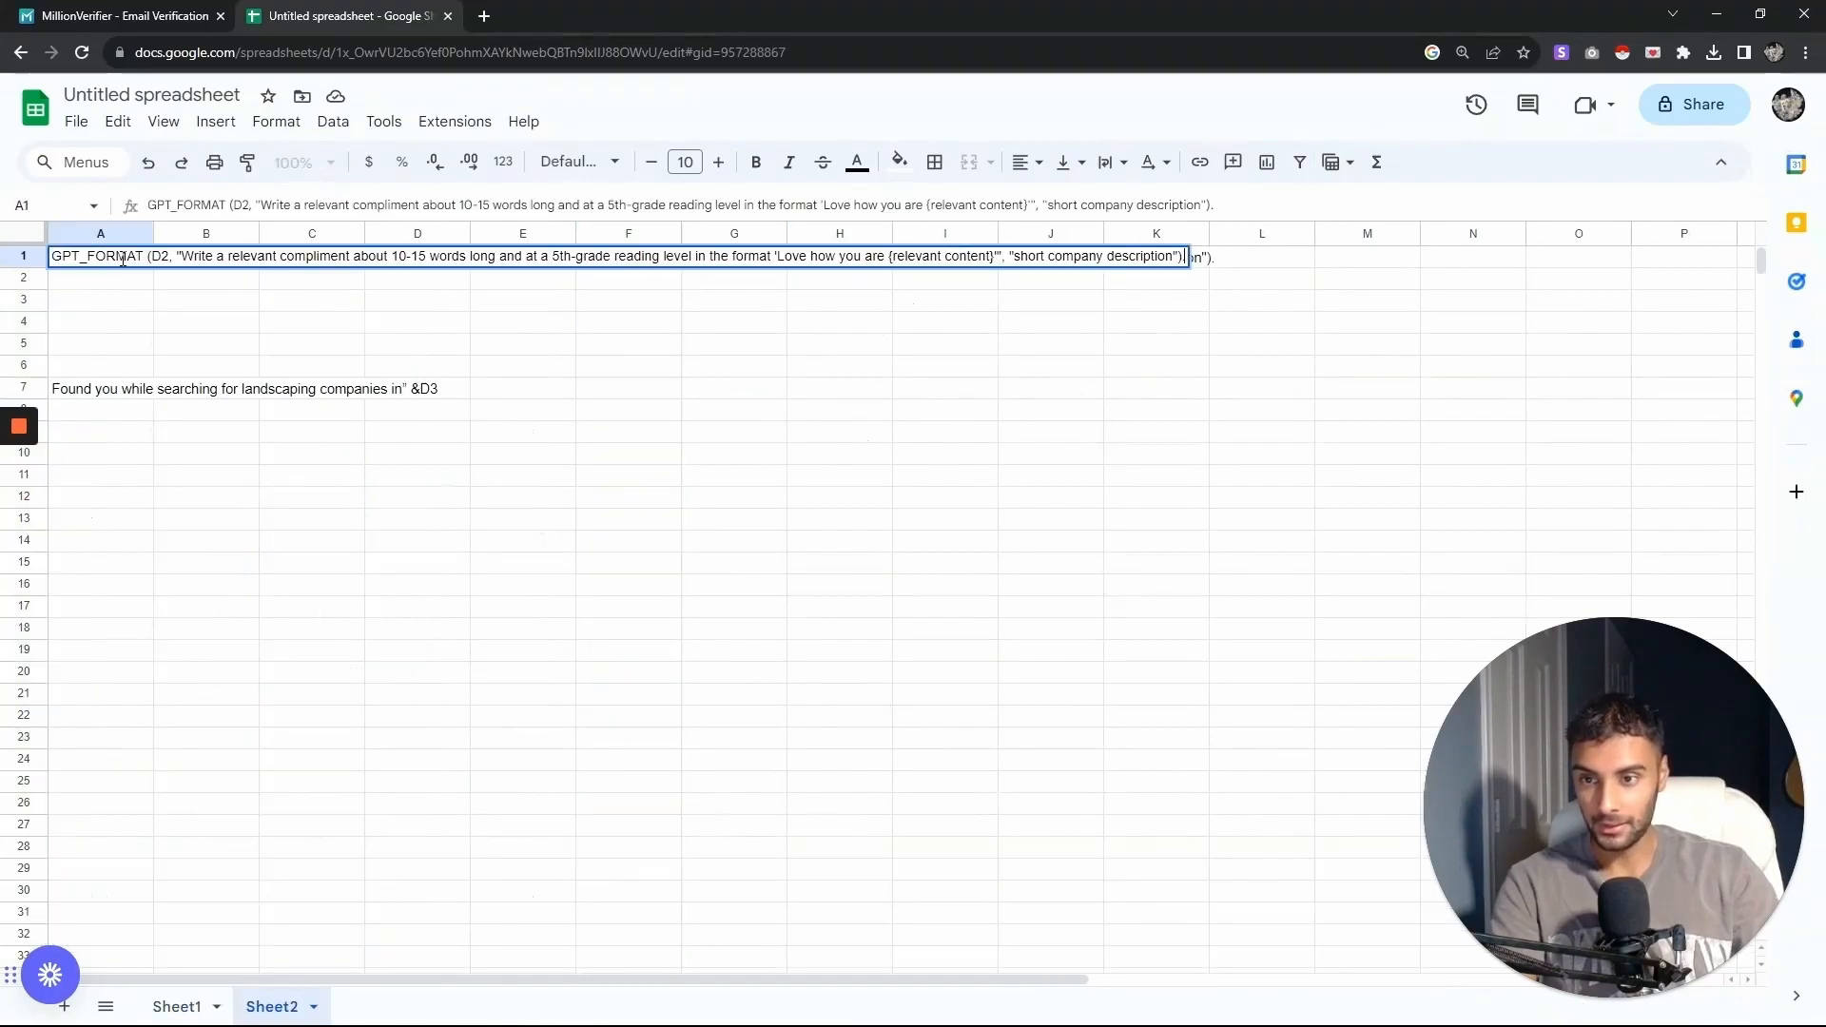
key("ctrl+a")
key("ctrl+c")
left_click(181, 1006)
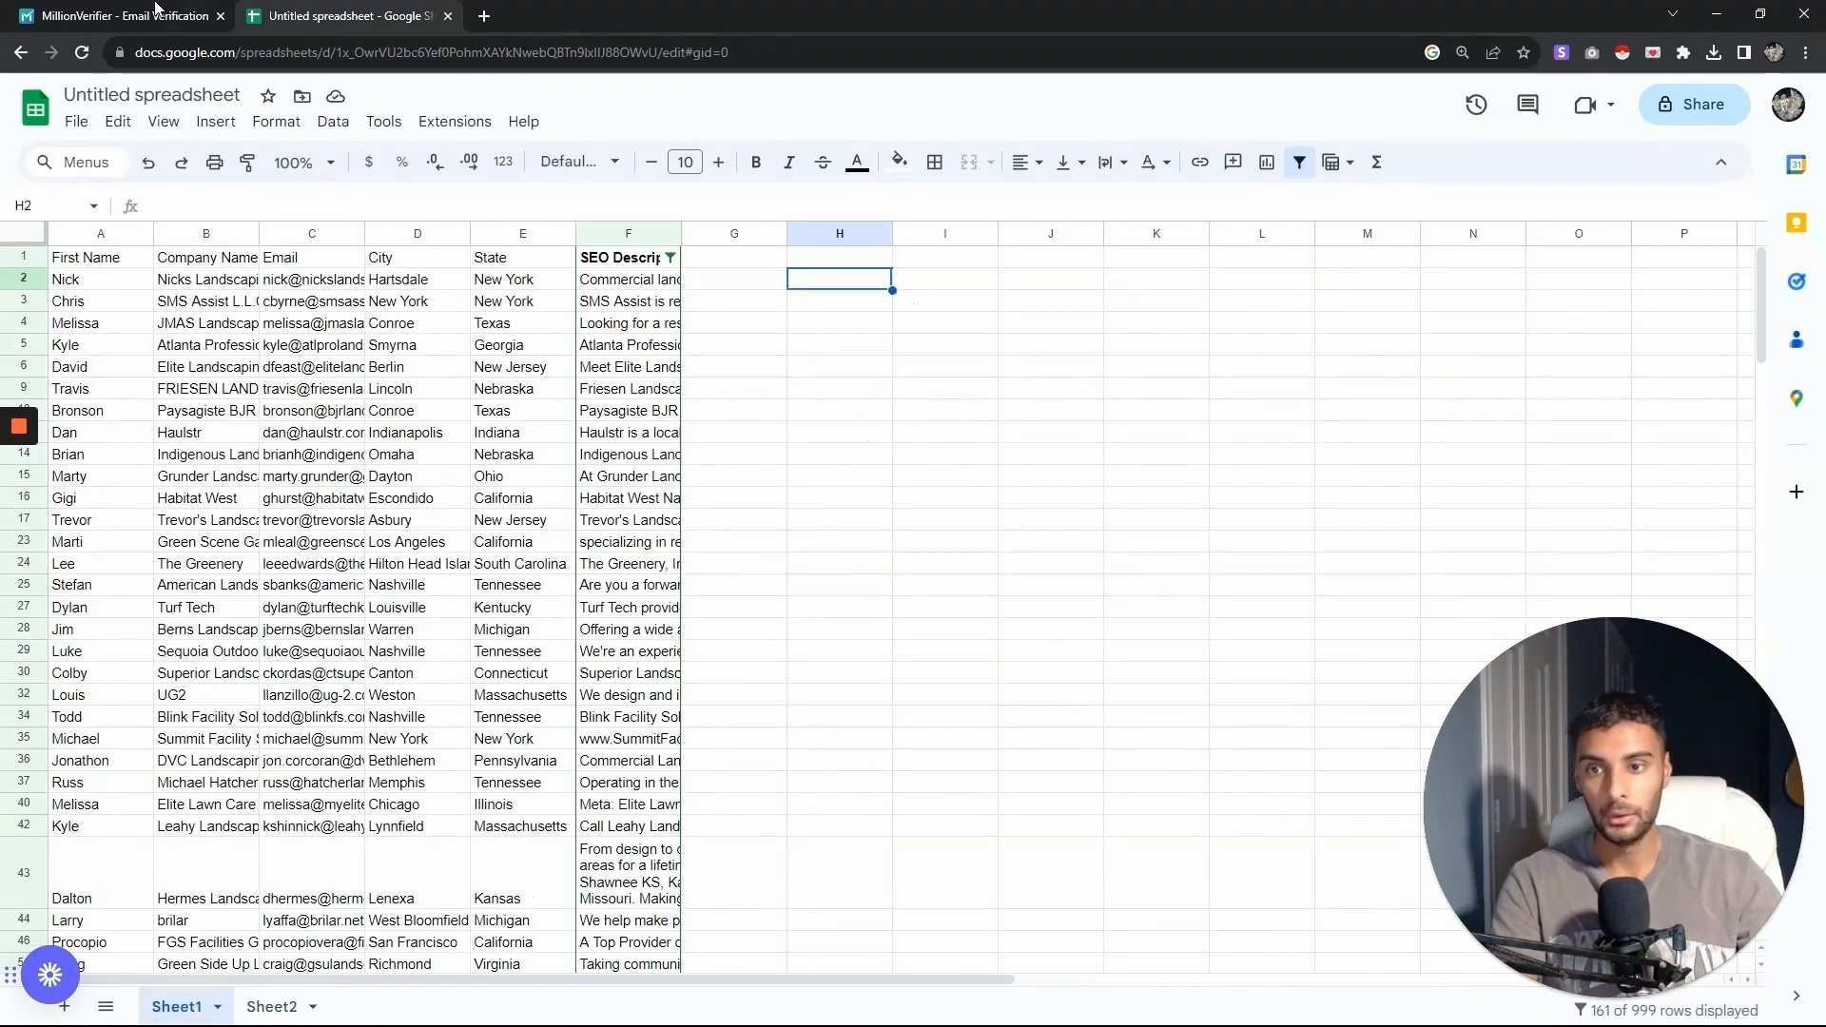
- Launch the GPT for Sheets and Docs extension and close its sidebar
left_click(456, 121)
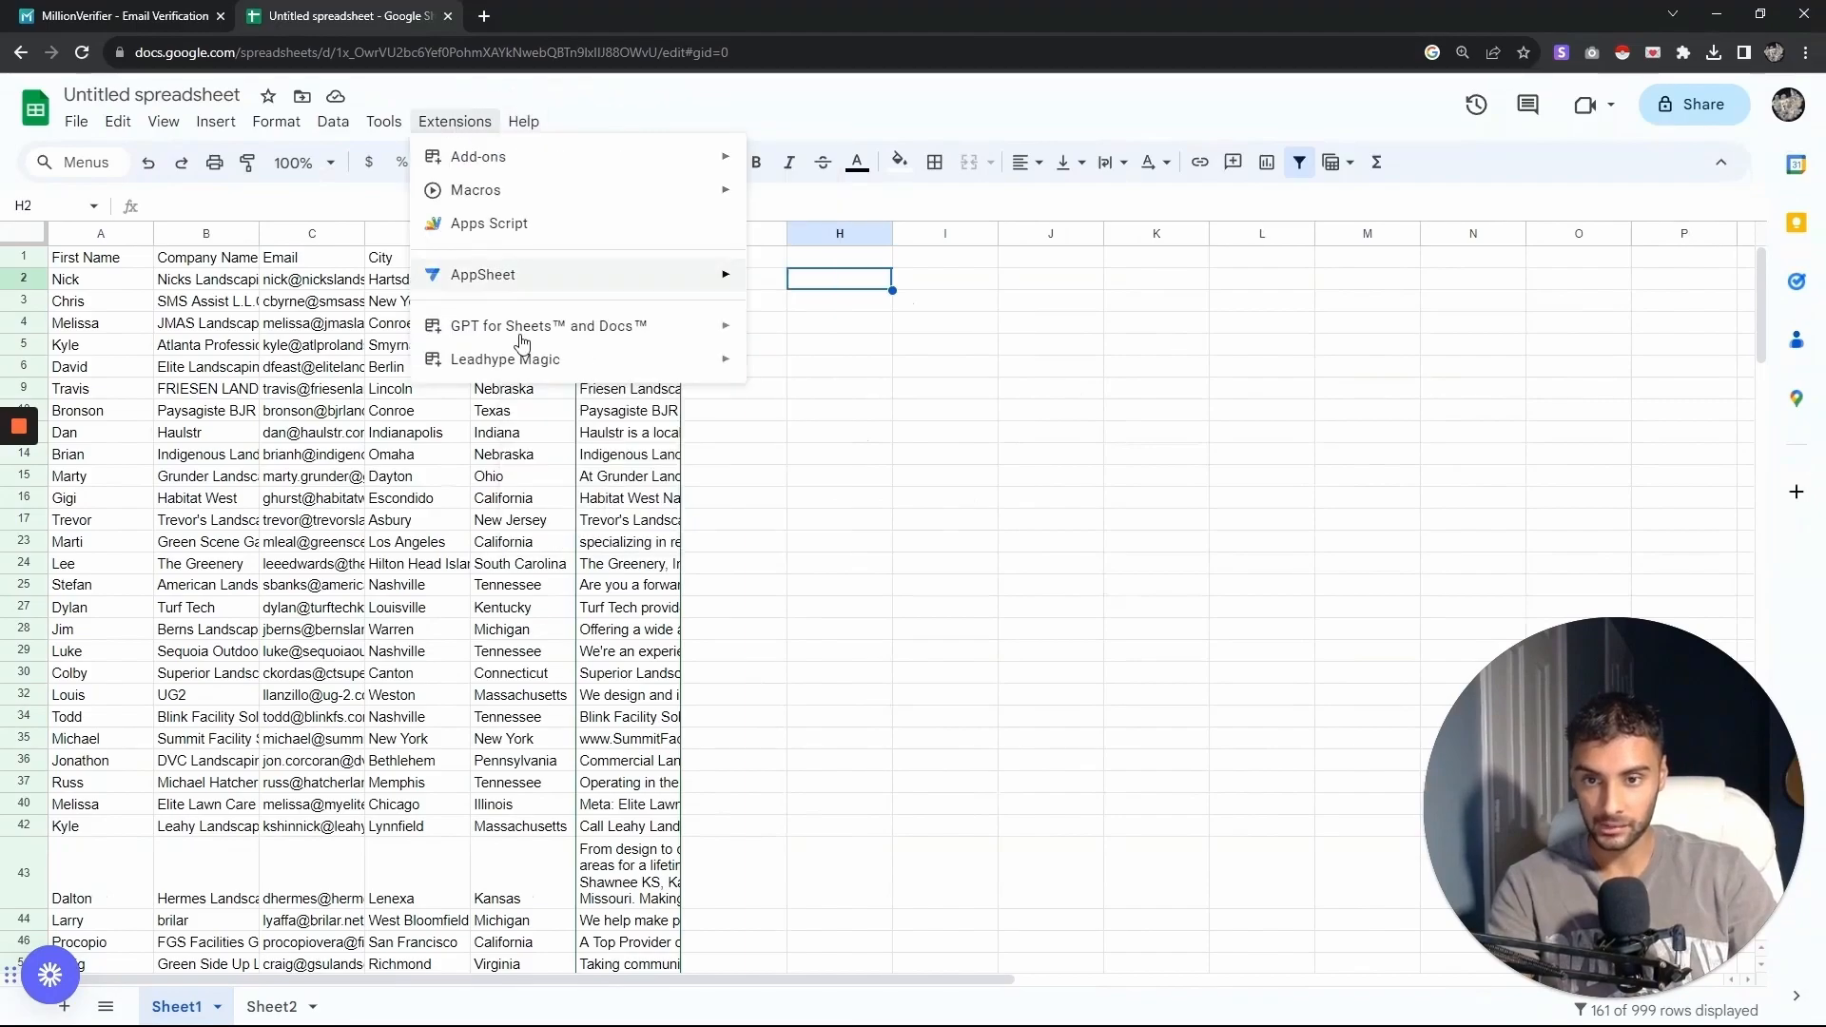
mouse_move(533, 338)
left_click(784, 331)
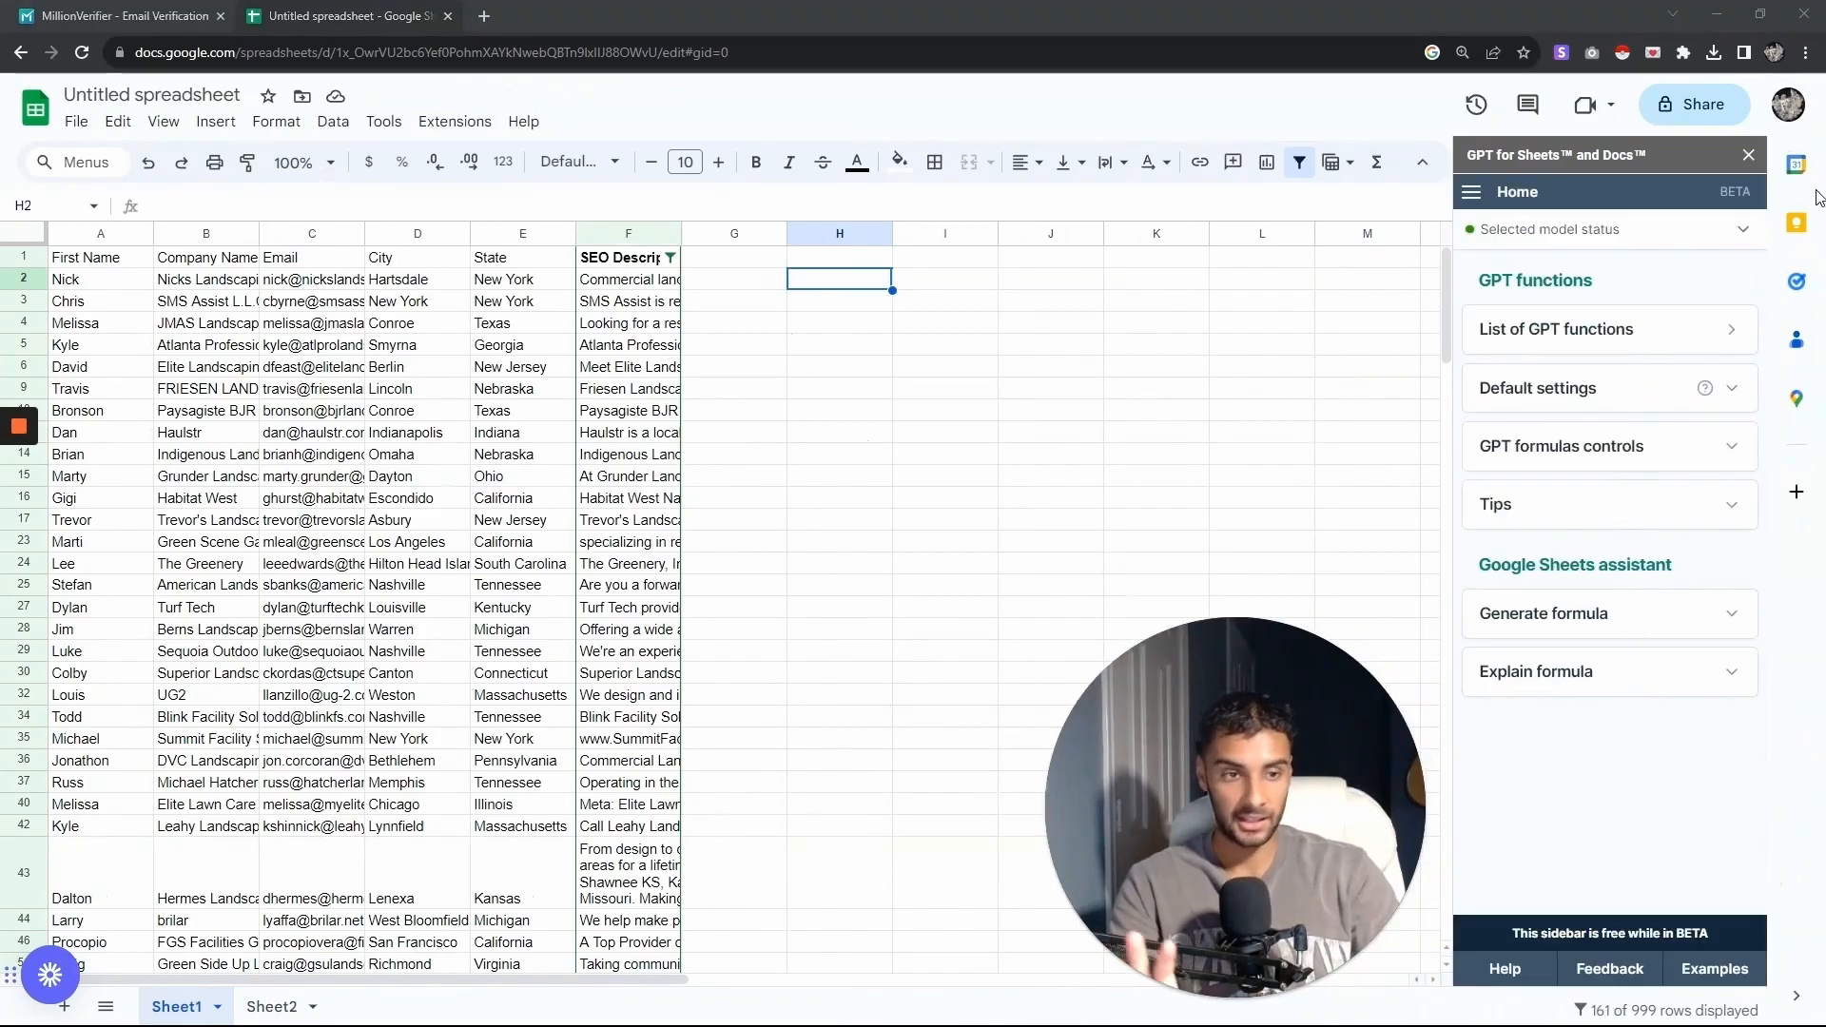
left_click(1748, 154)
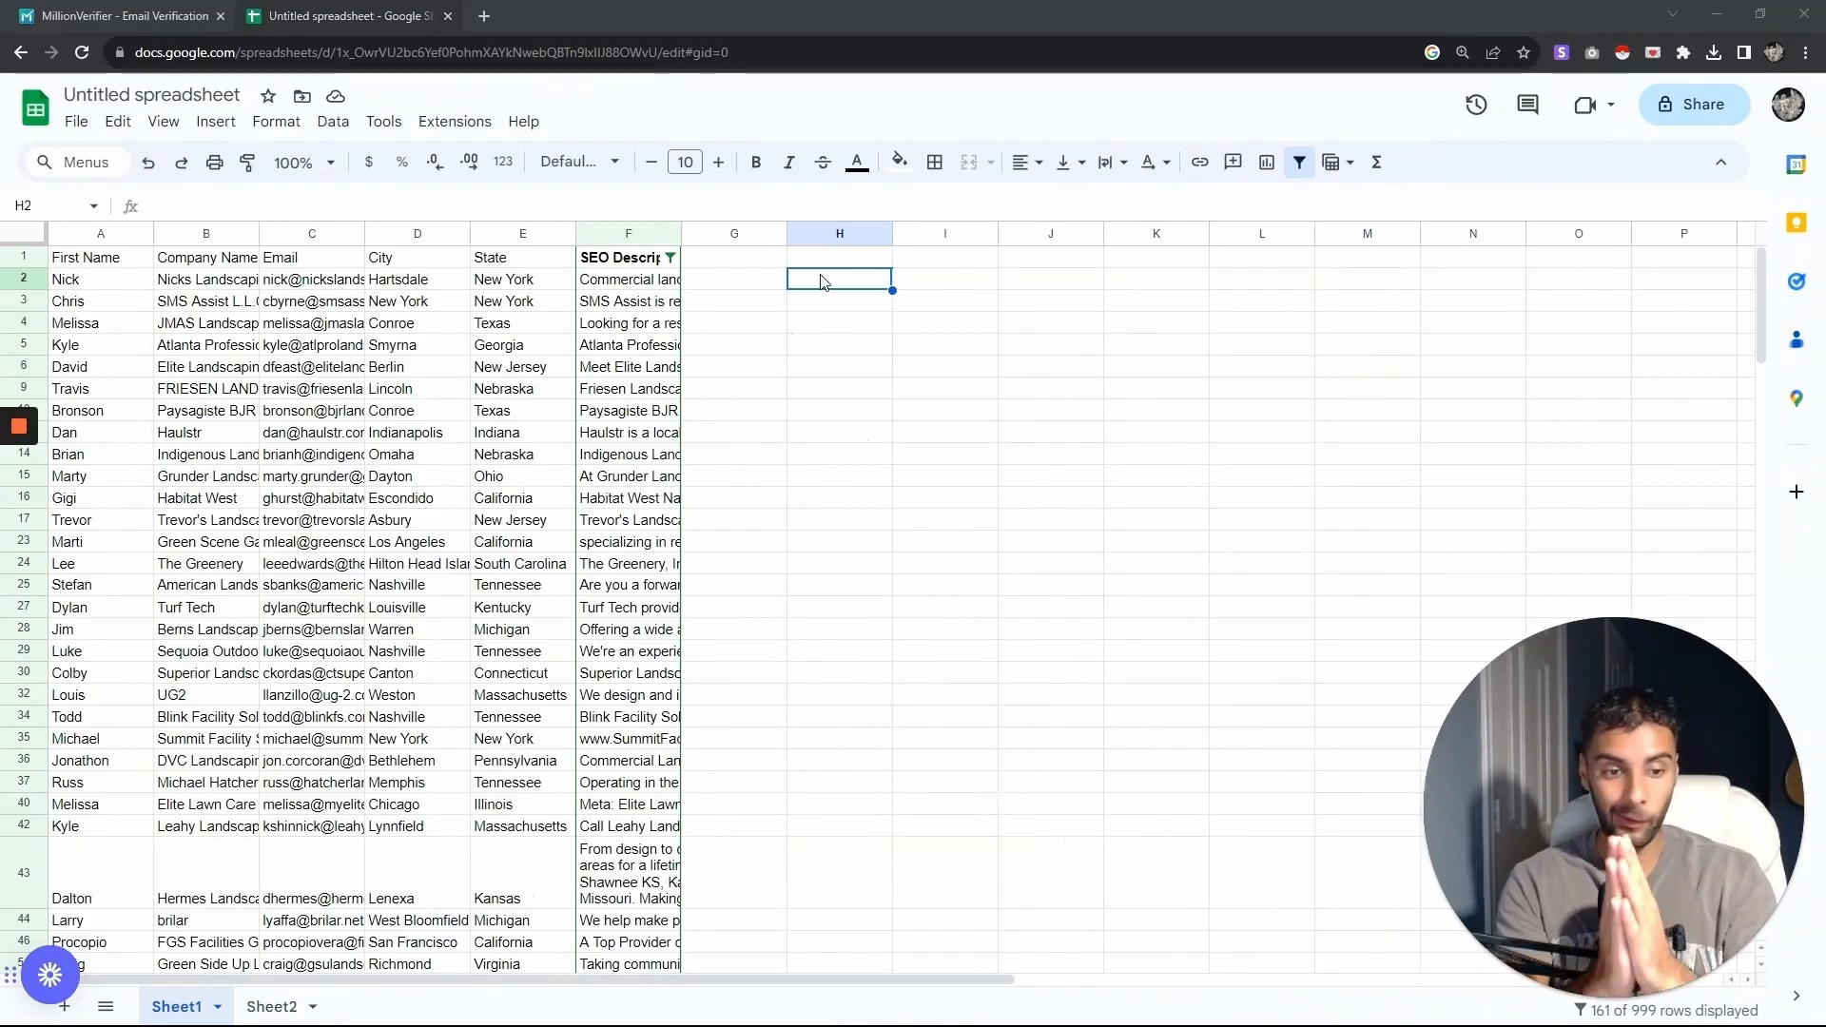
- Paste the compliment formula into H2 and point it at F2, the SEO Description cell
double_click(821, 279)
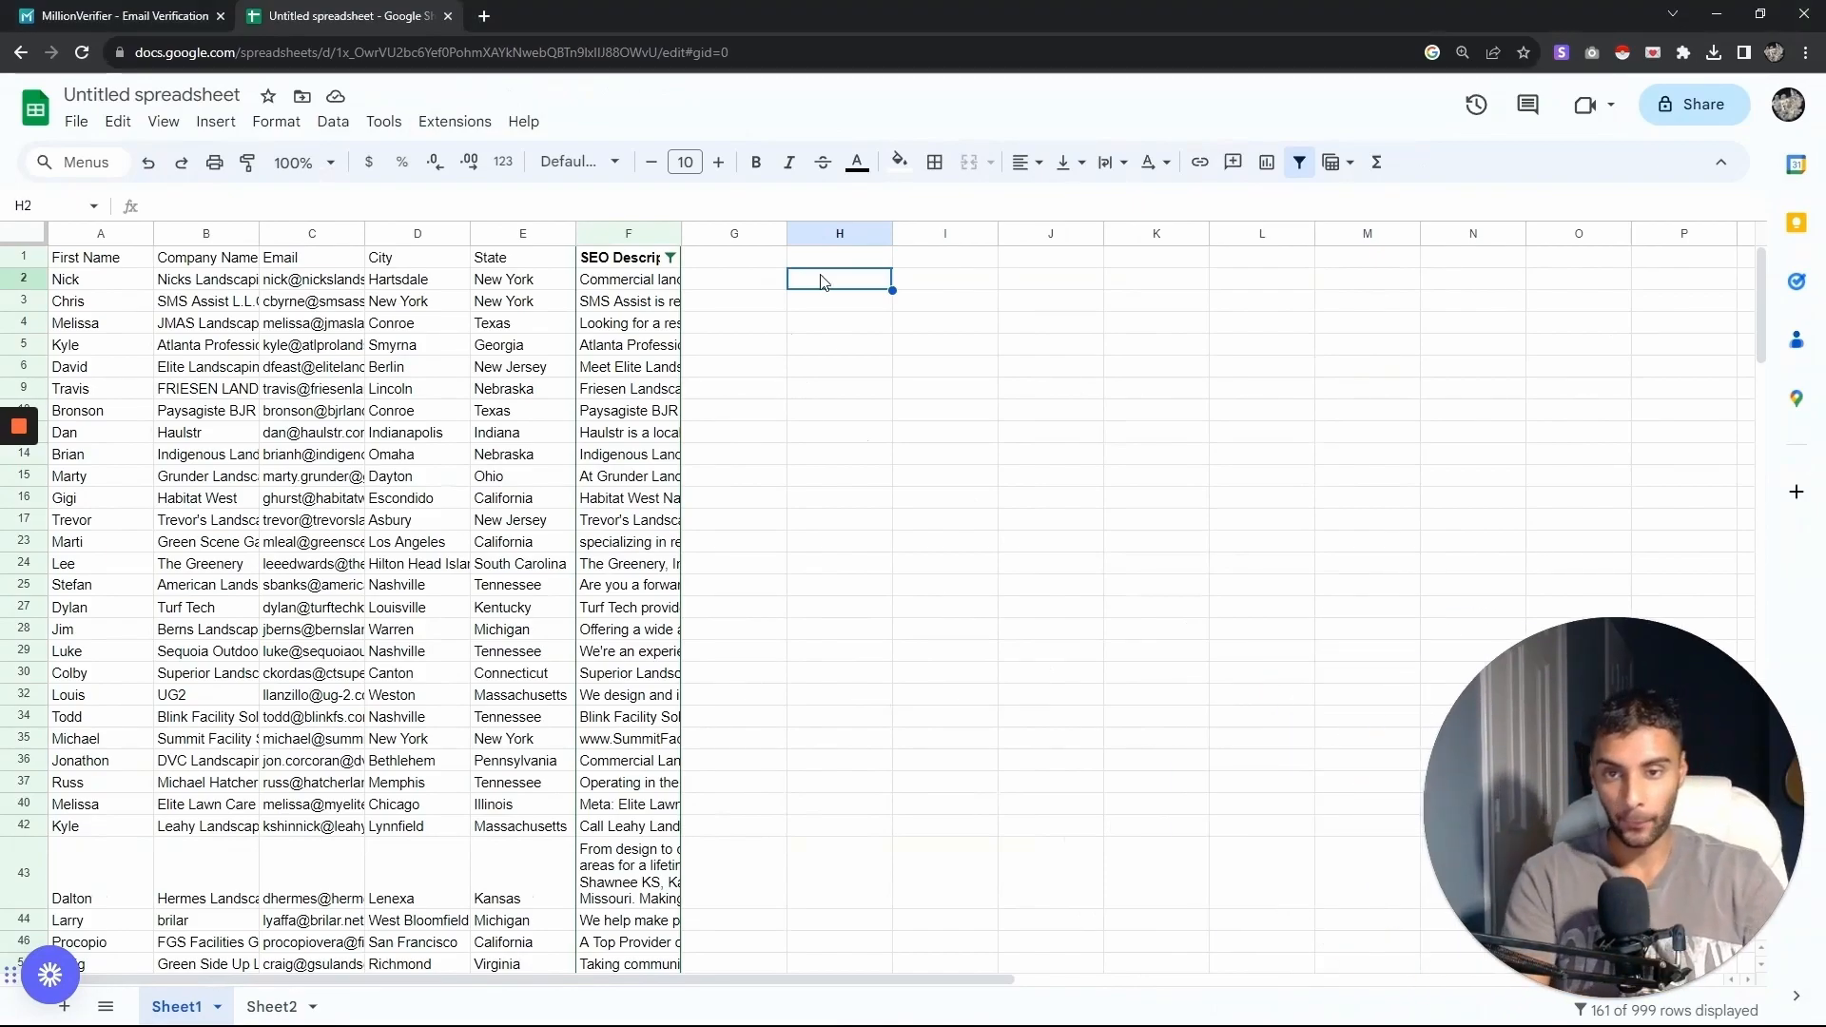
key("ctrl+v")
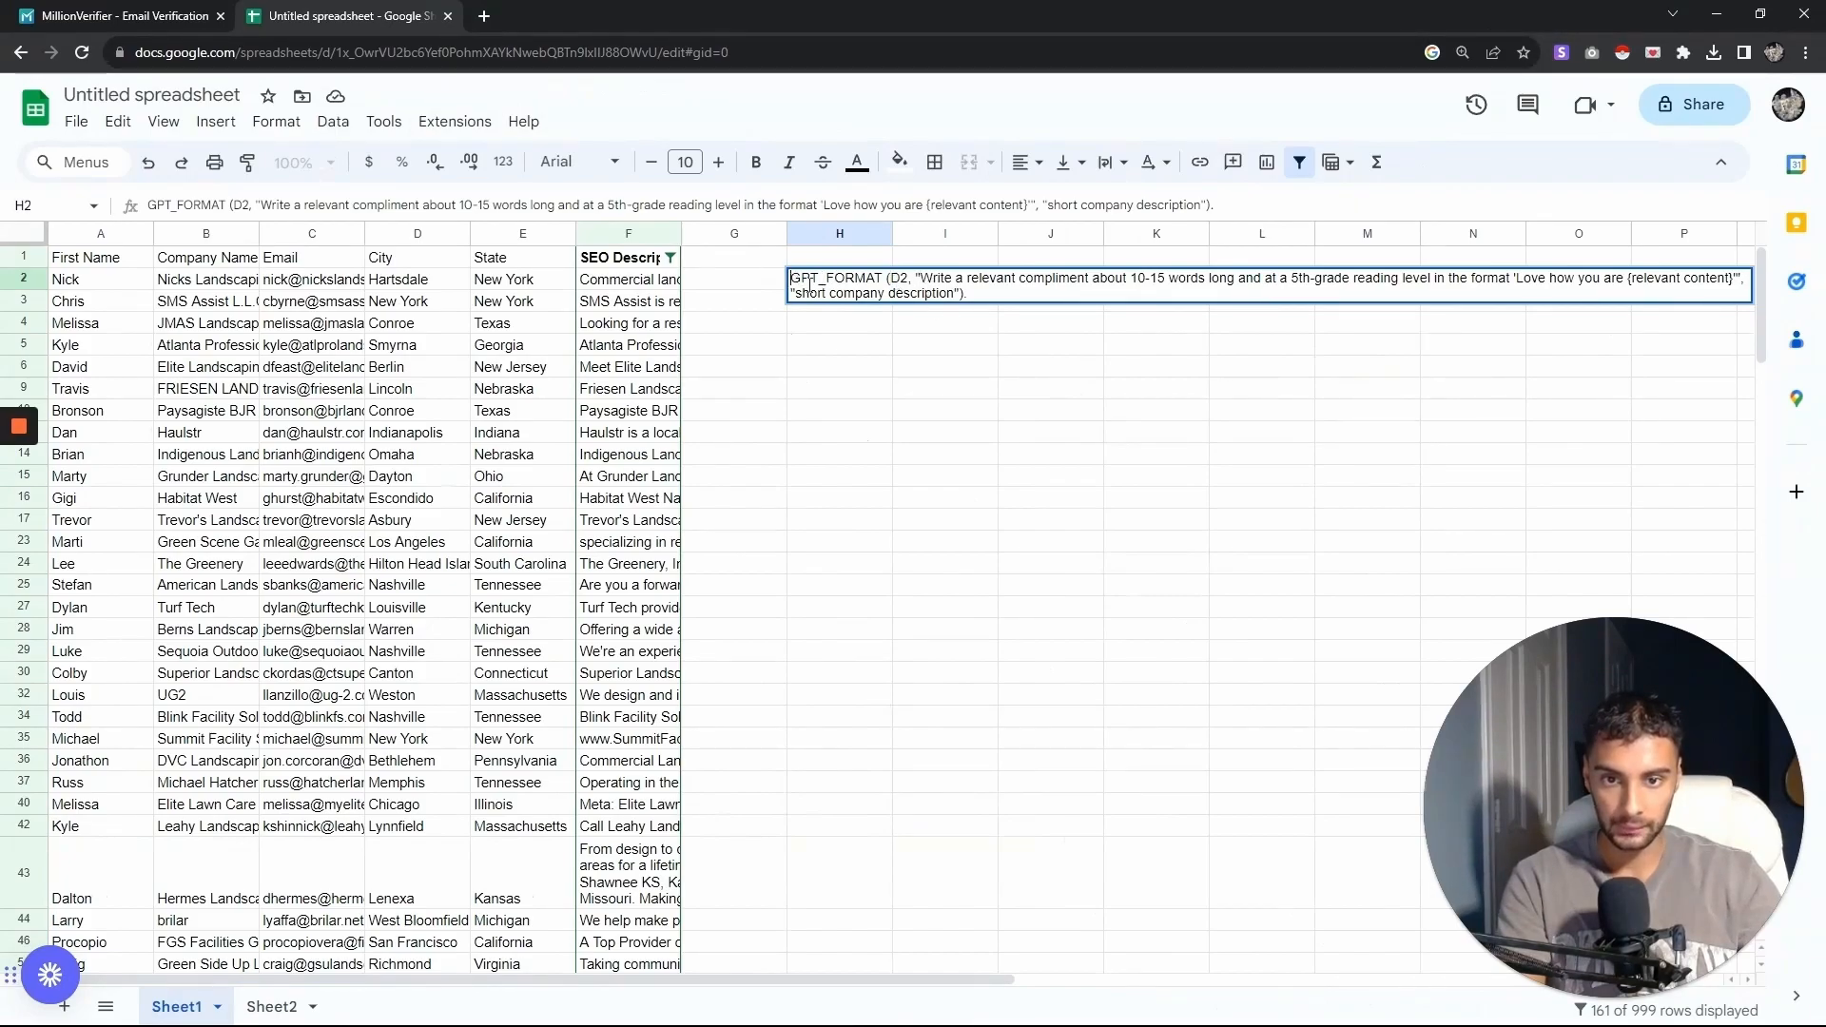
mouse_move(19, 427)
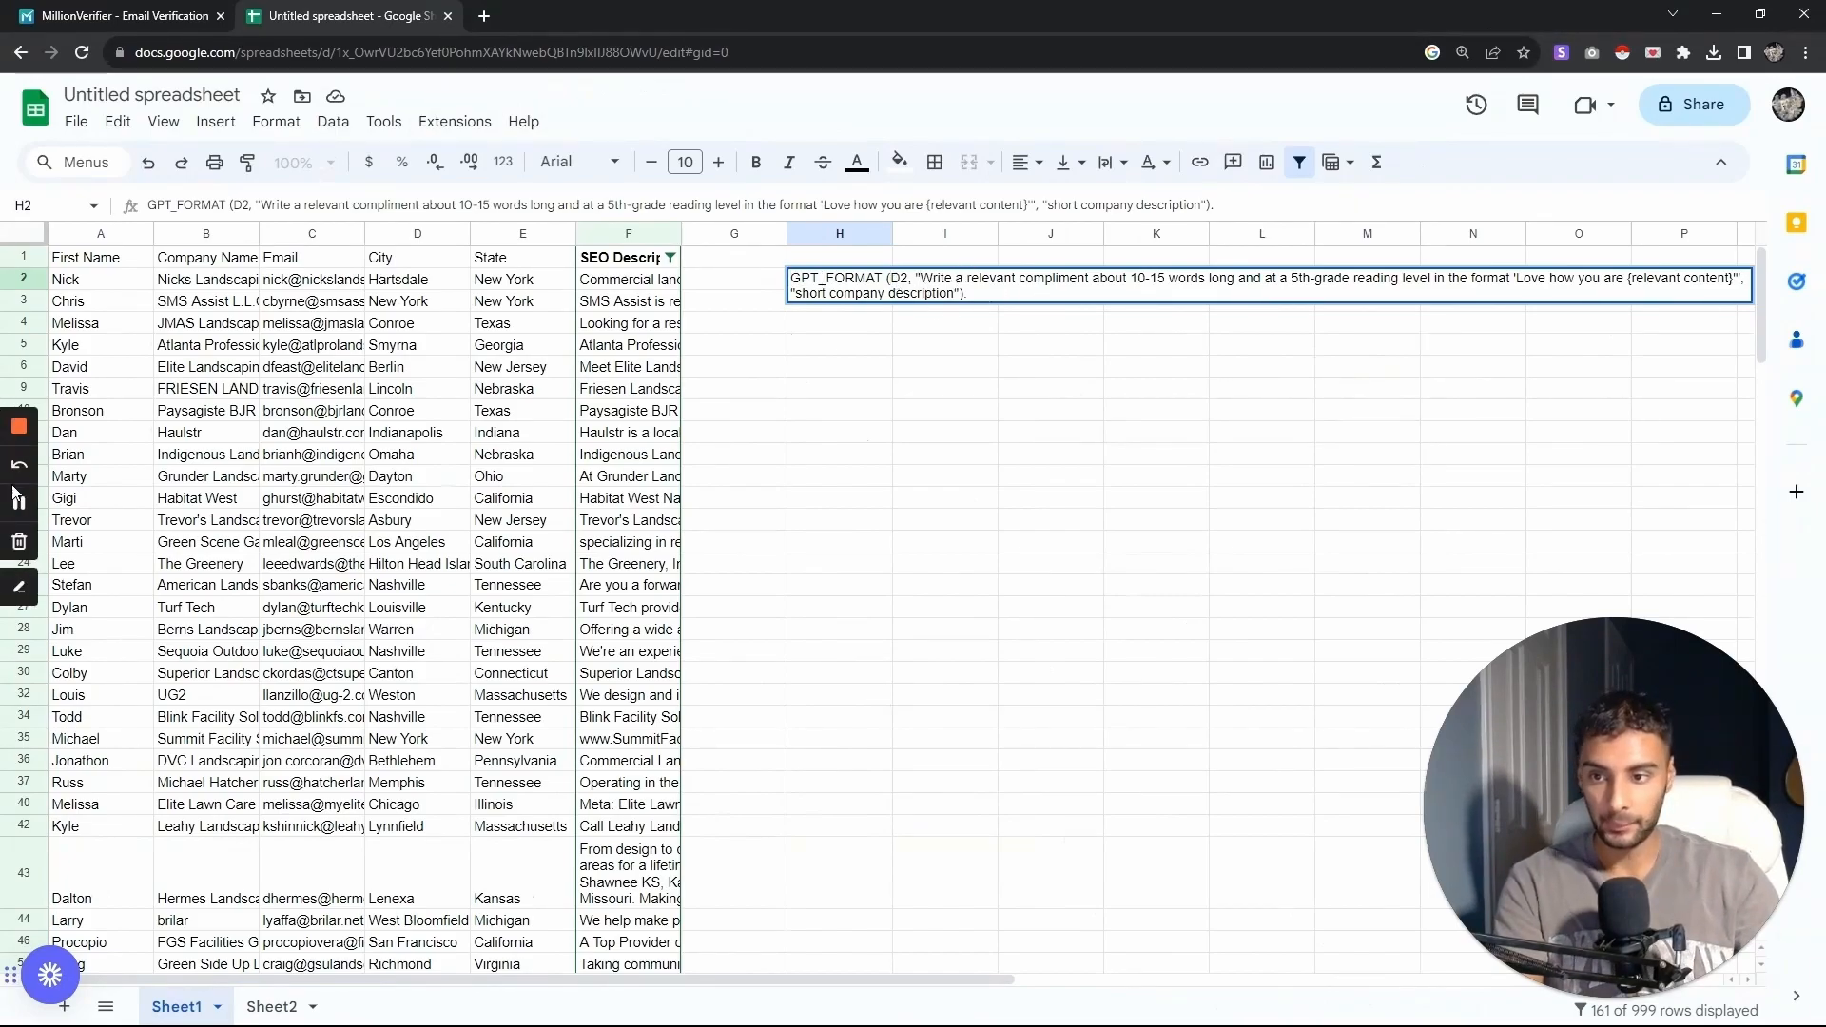
left_click(19, 497)
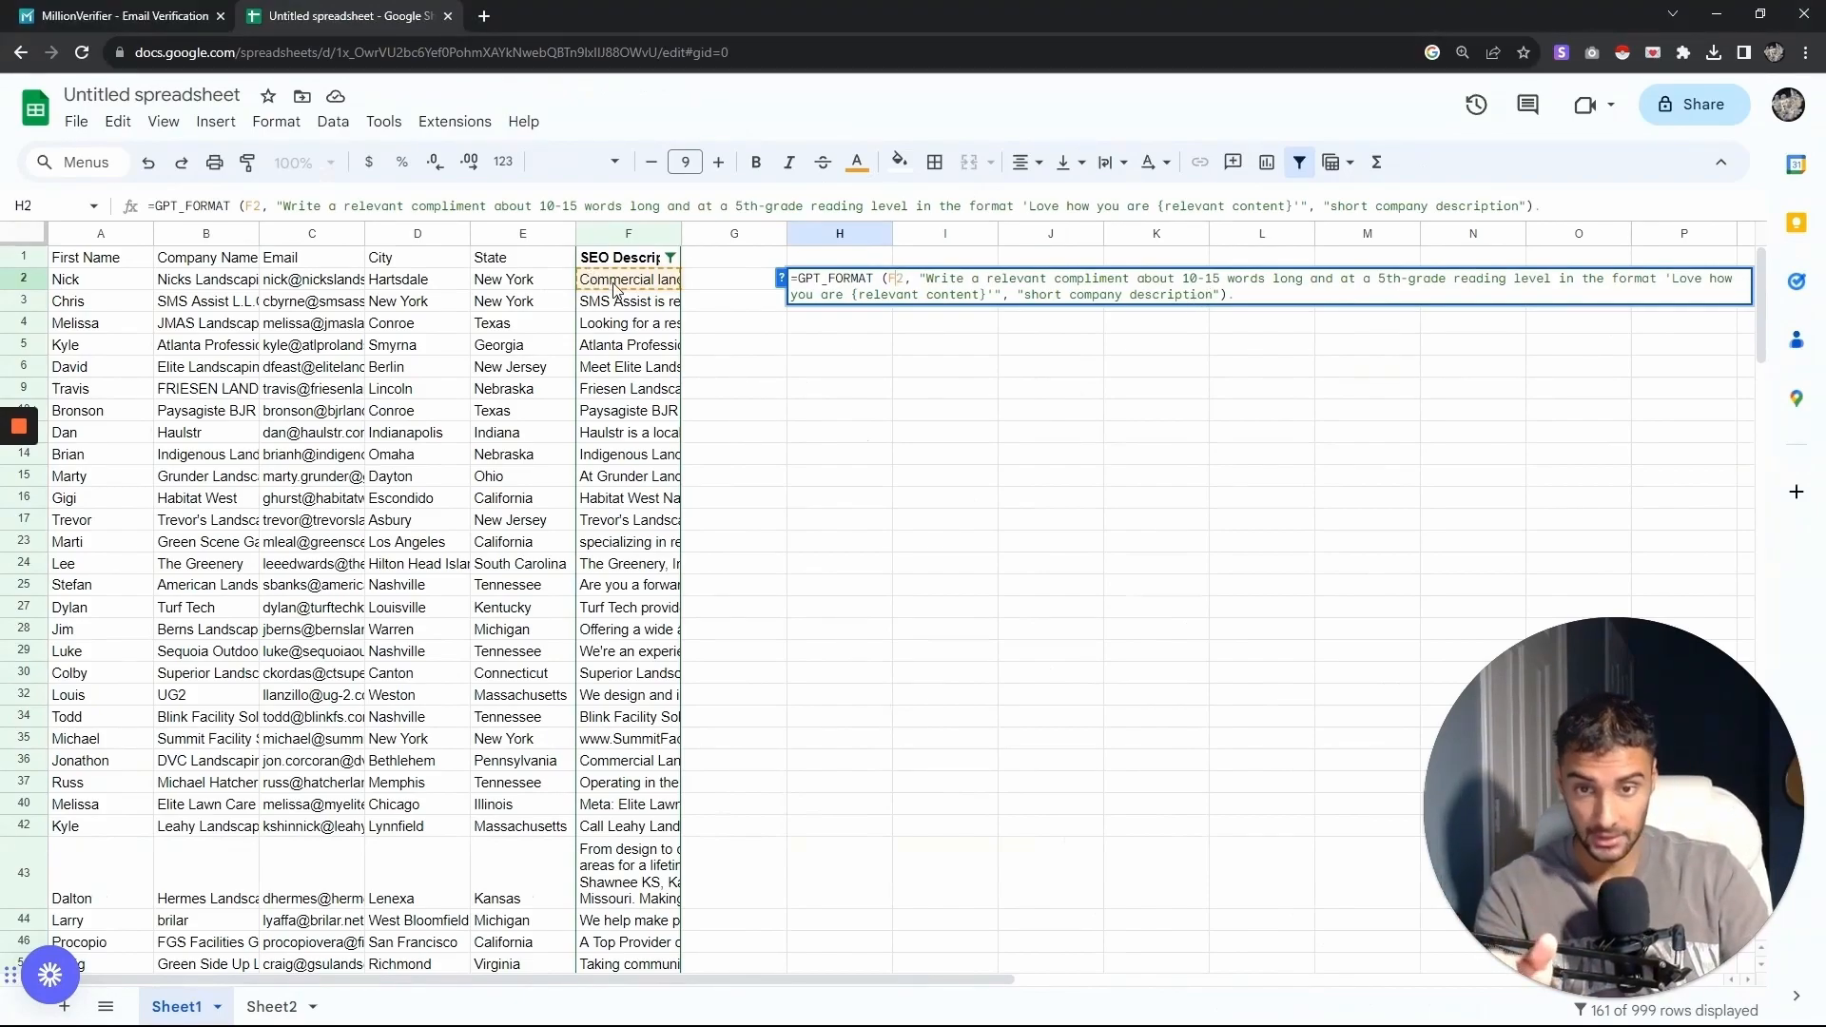
key("Return")
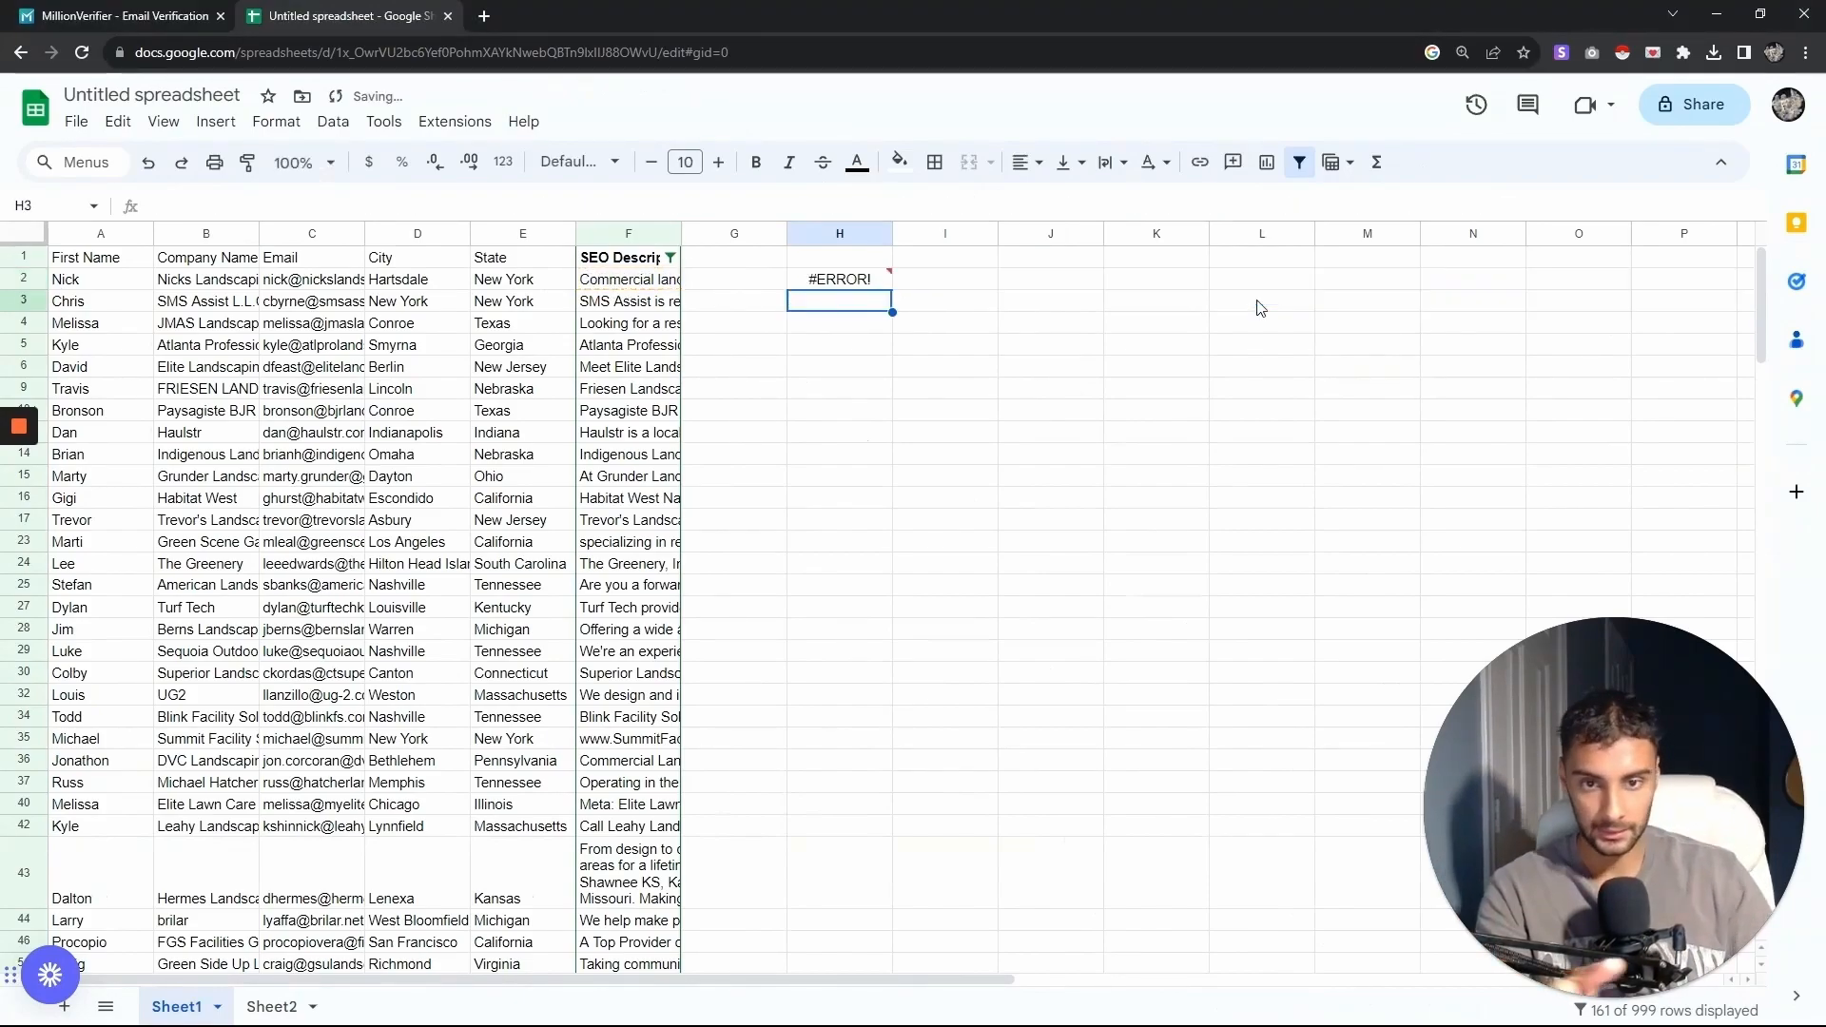
- Fill the H2 formula down to H5
double_click(833, 283)
key("Escape")
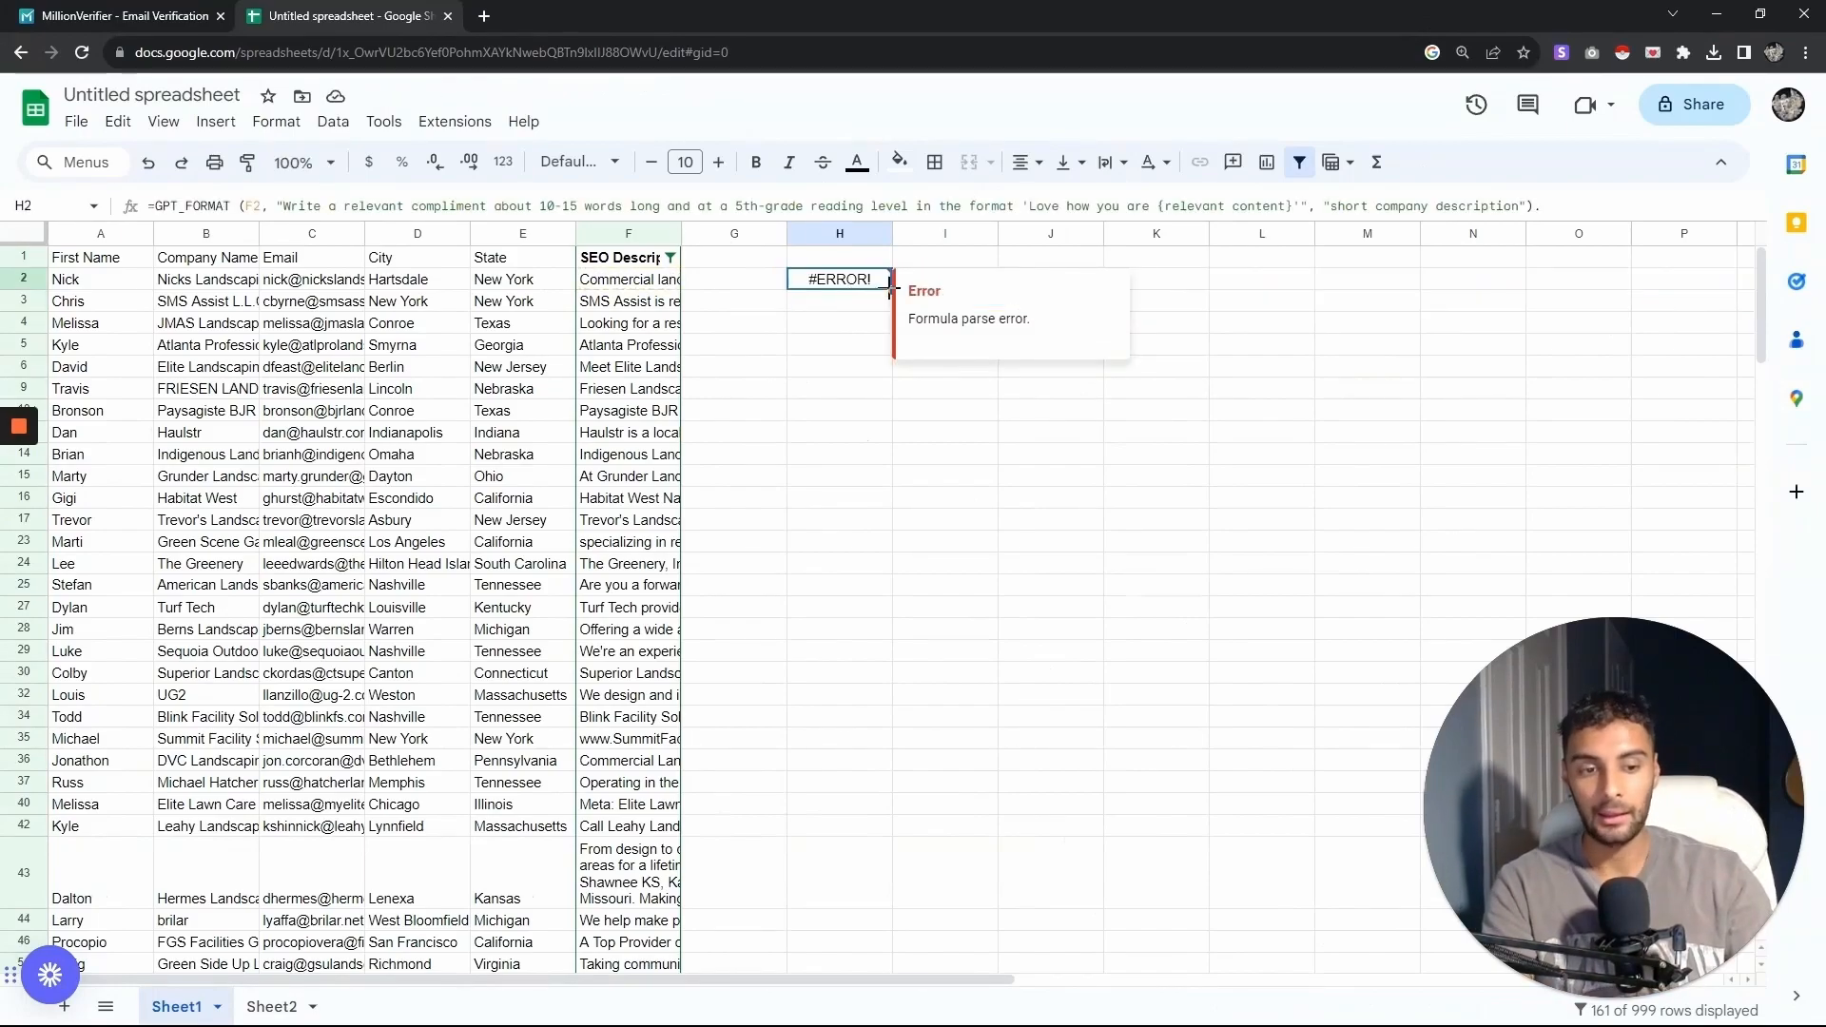
left_click_drag(891, 288, 887, 339)
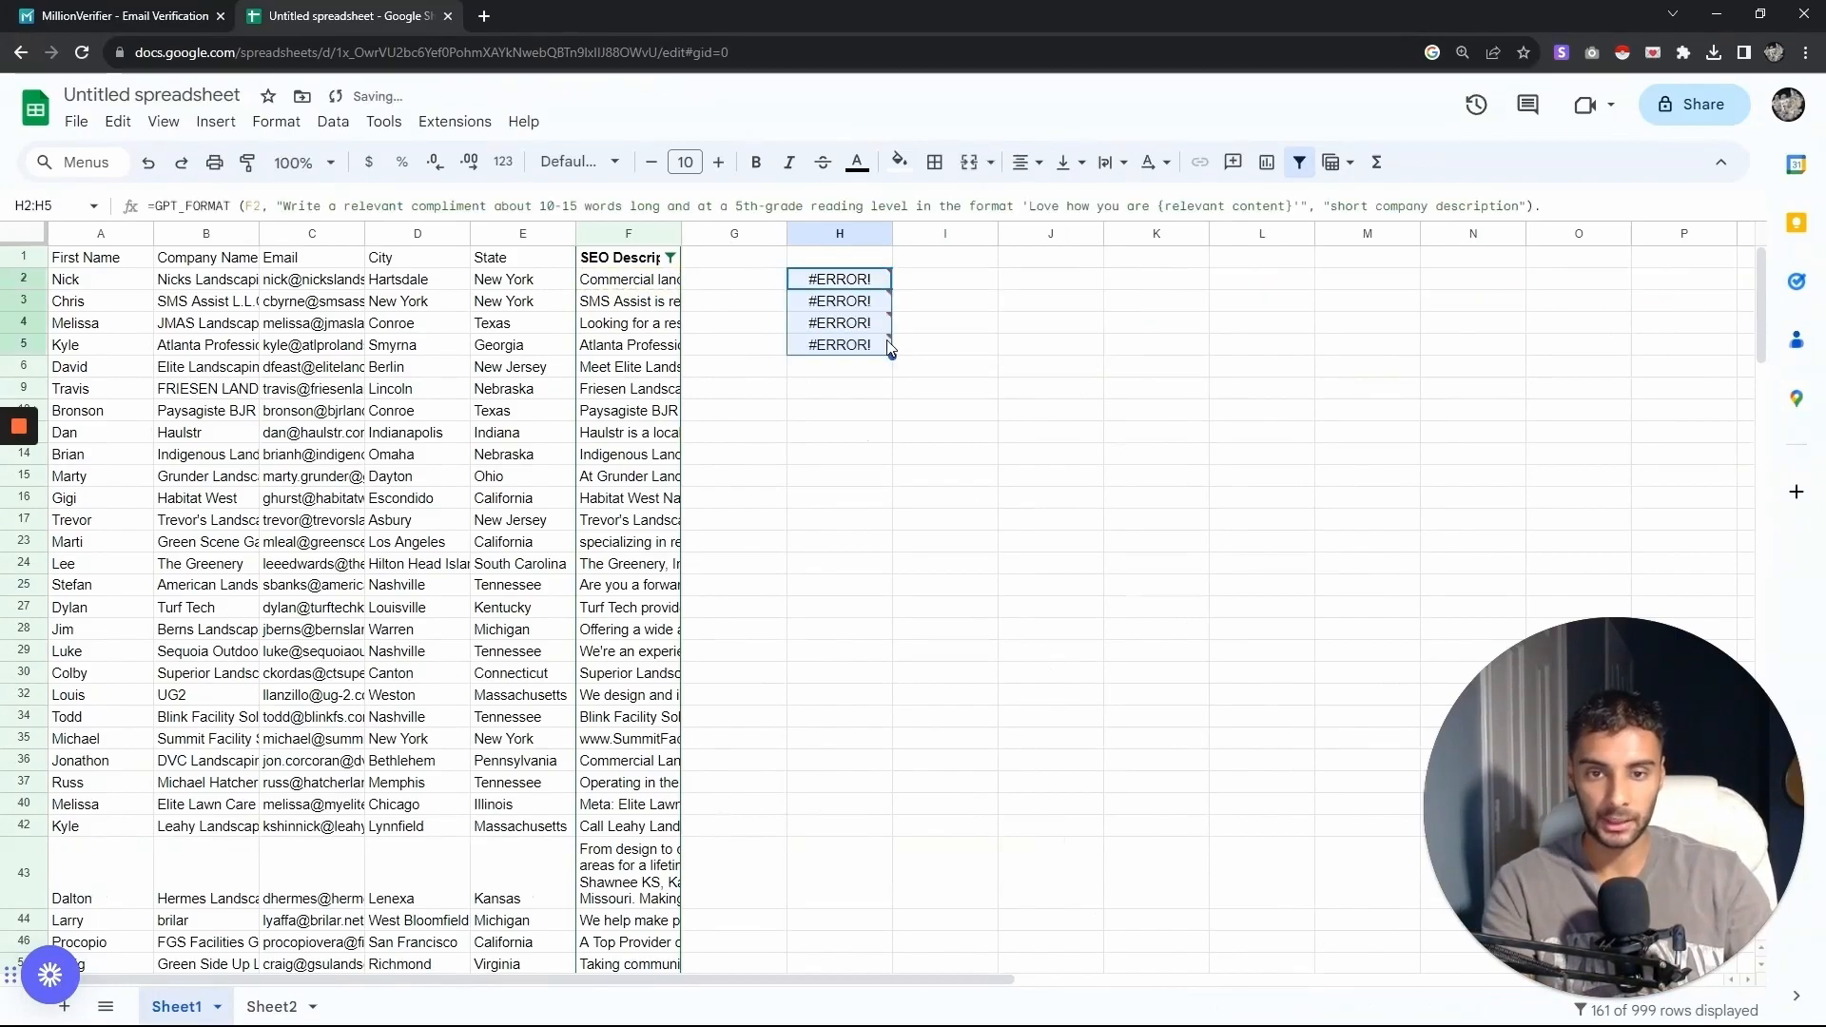
- Correct the formula in H2 by removing the trailing period after its closing parenthesis
left_click(837, 300)
double_click(837, 280)
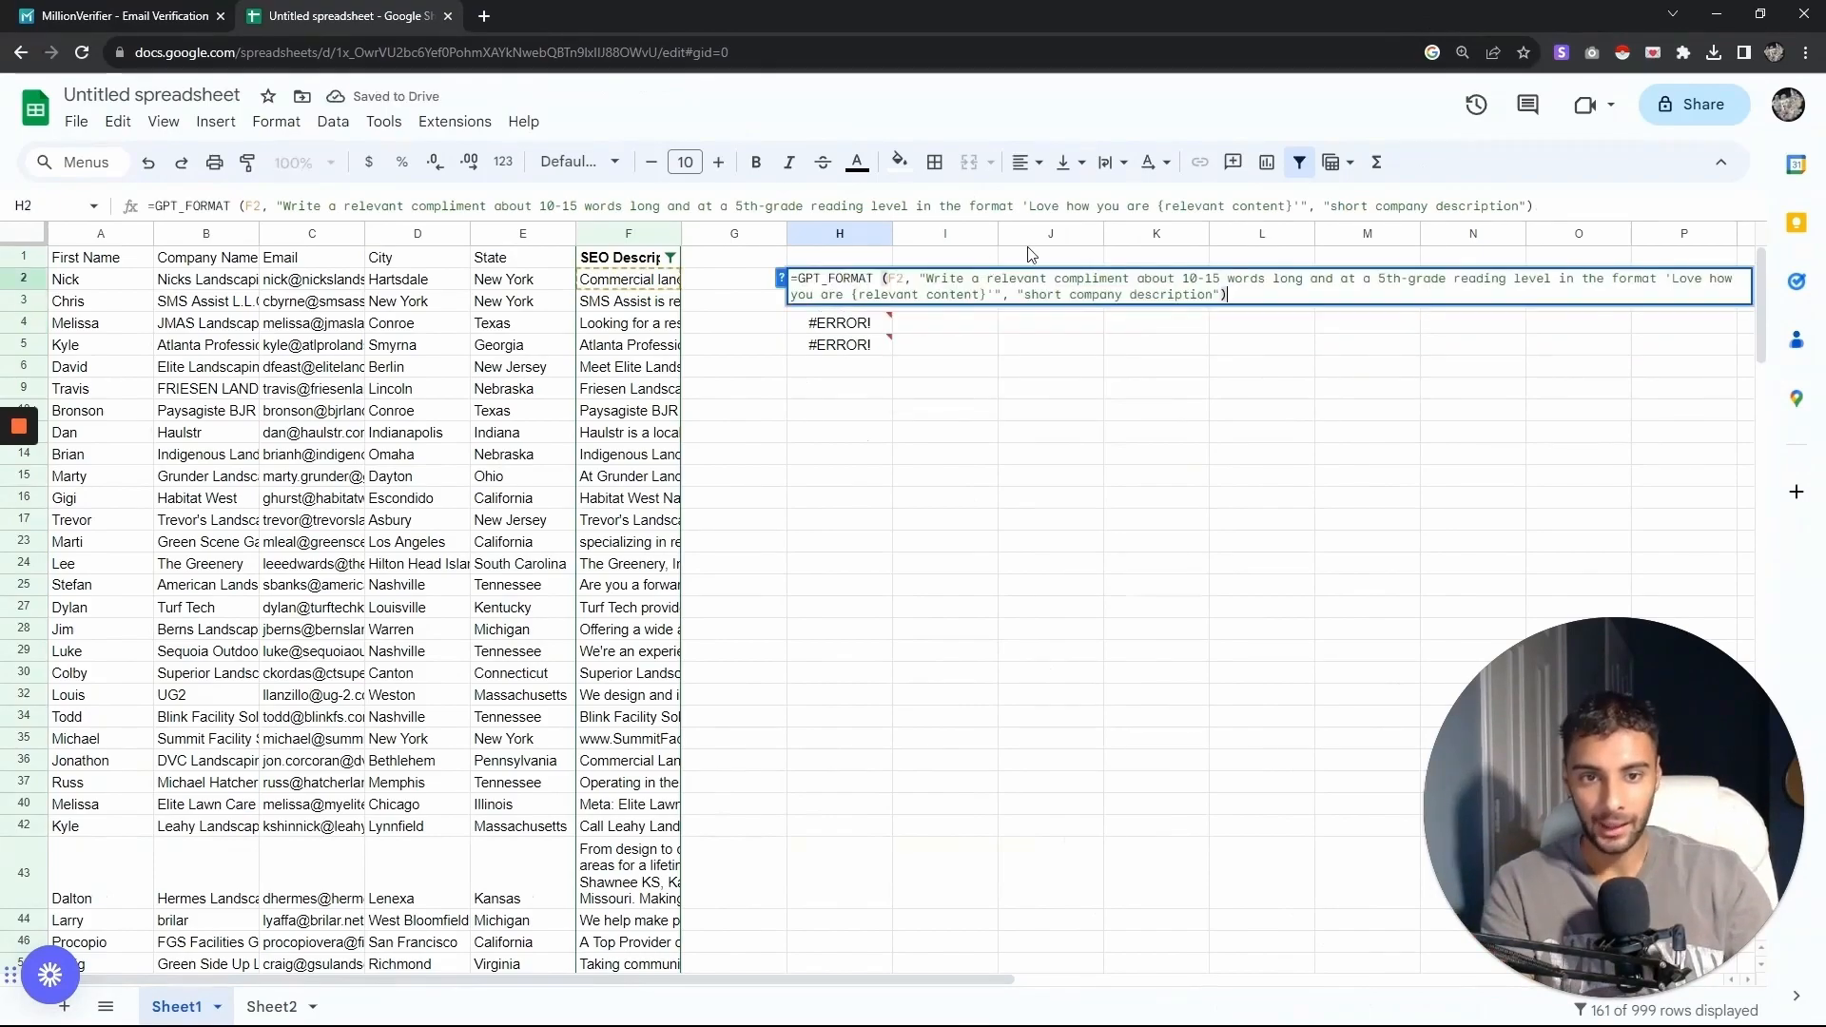
key("Return")
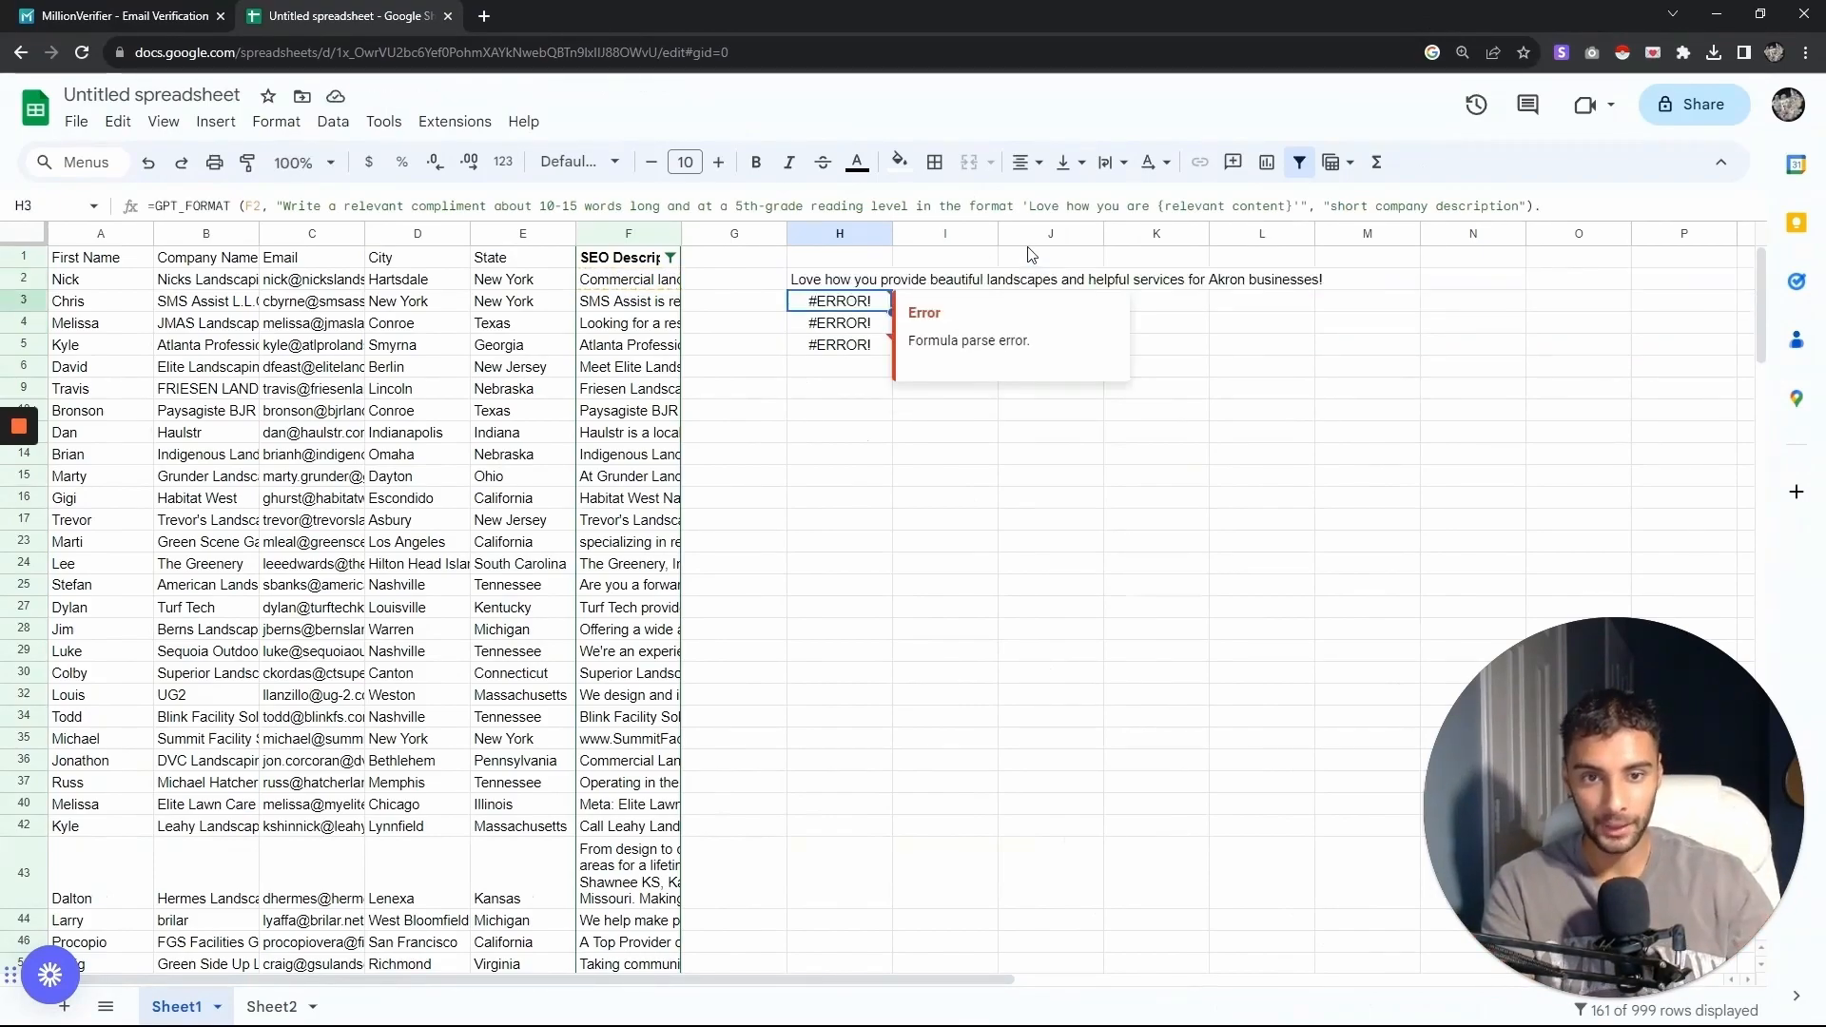
- Fill the corrected H2 formula down through H5
left_click(880, 279)
left_click_drag(891, 289, 883, 344)
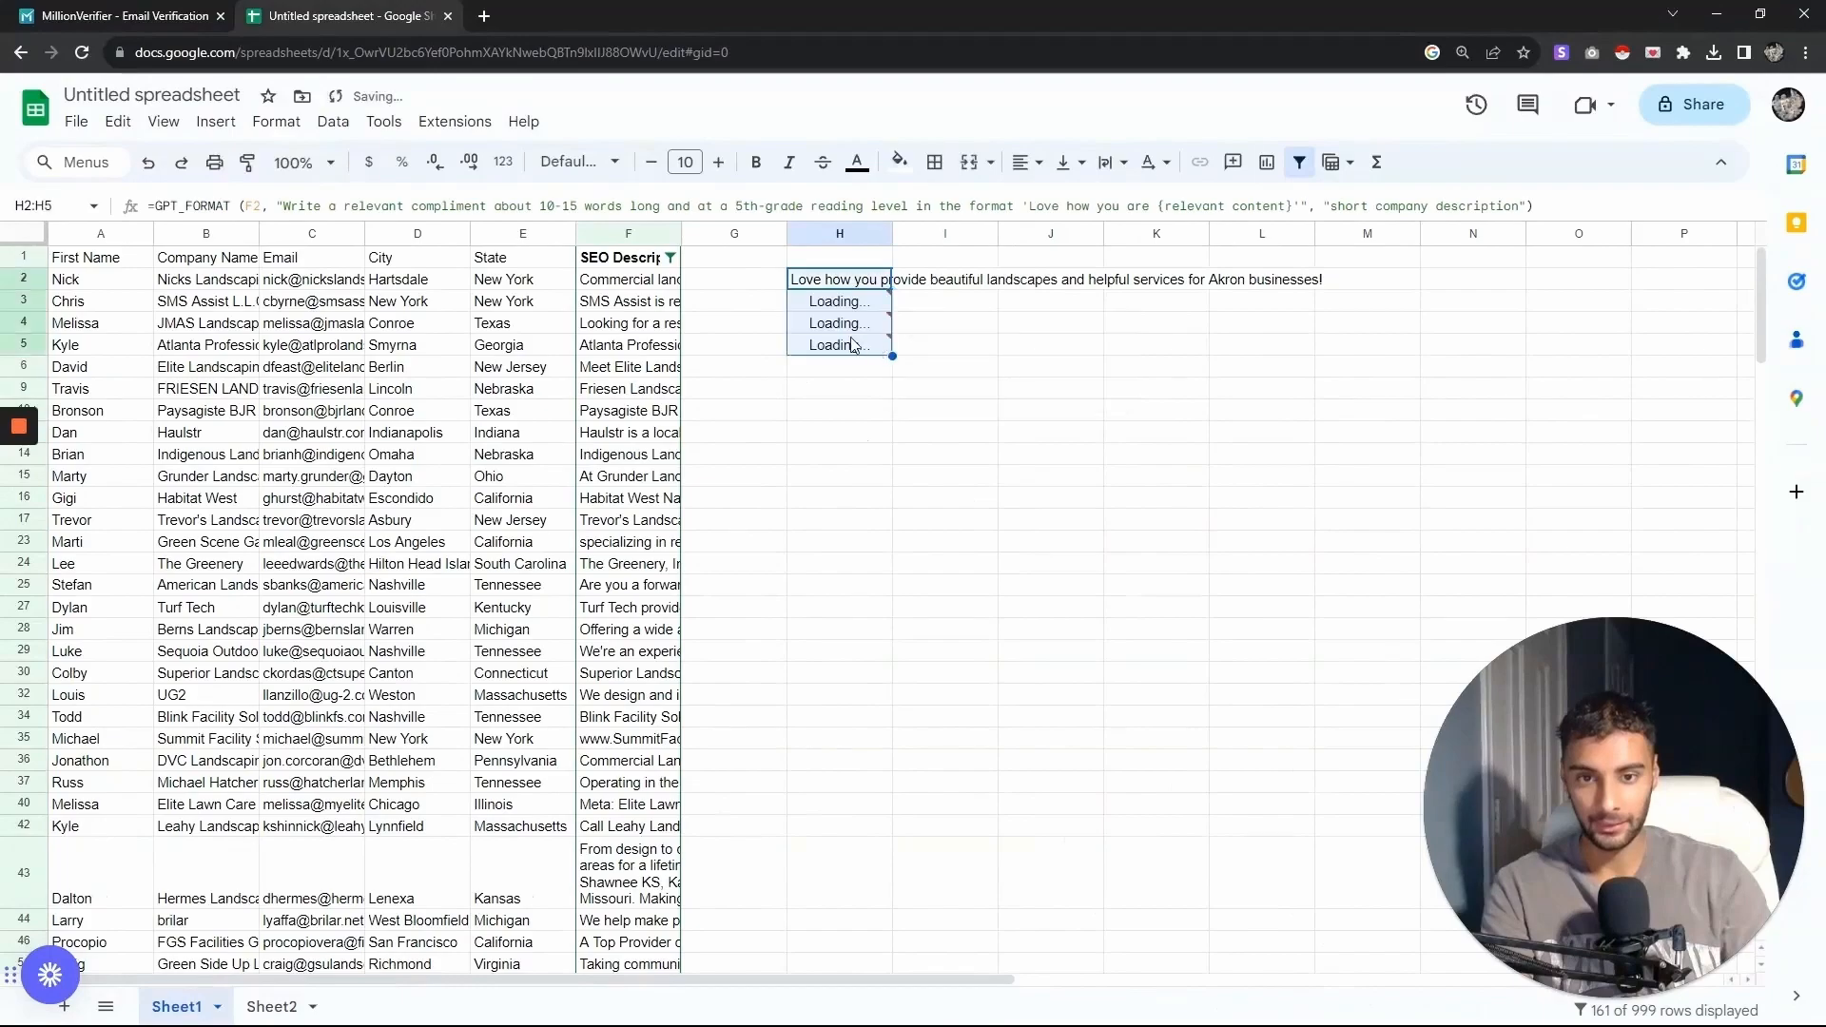
left_click(820, 390)
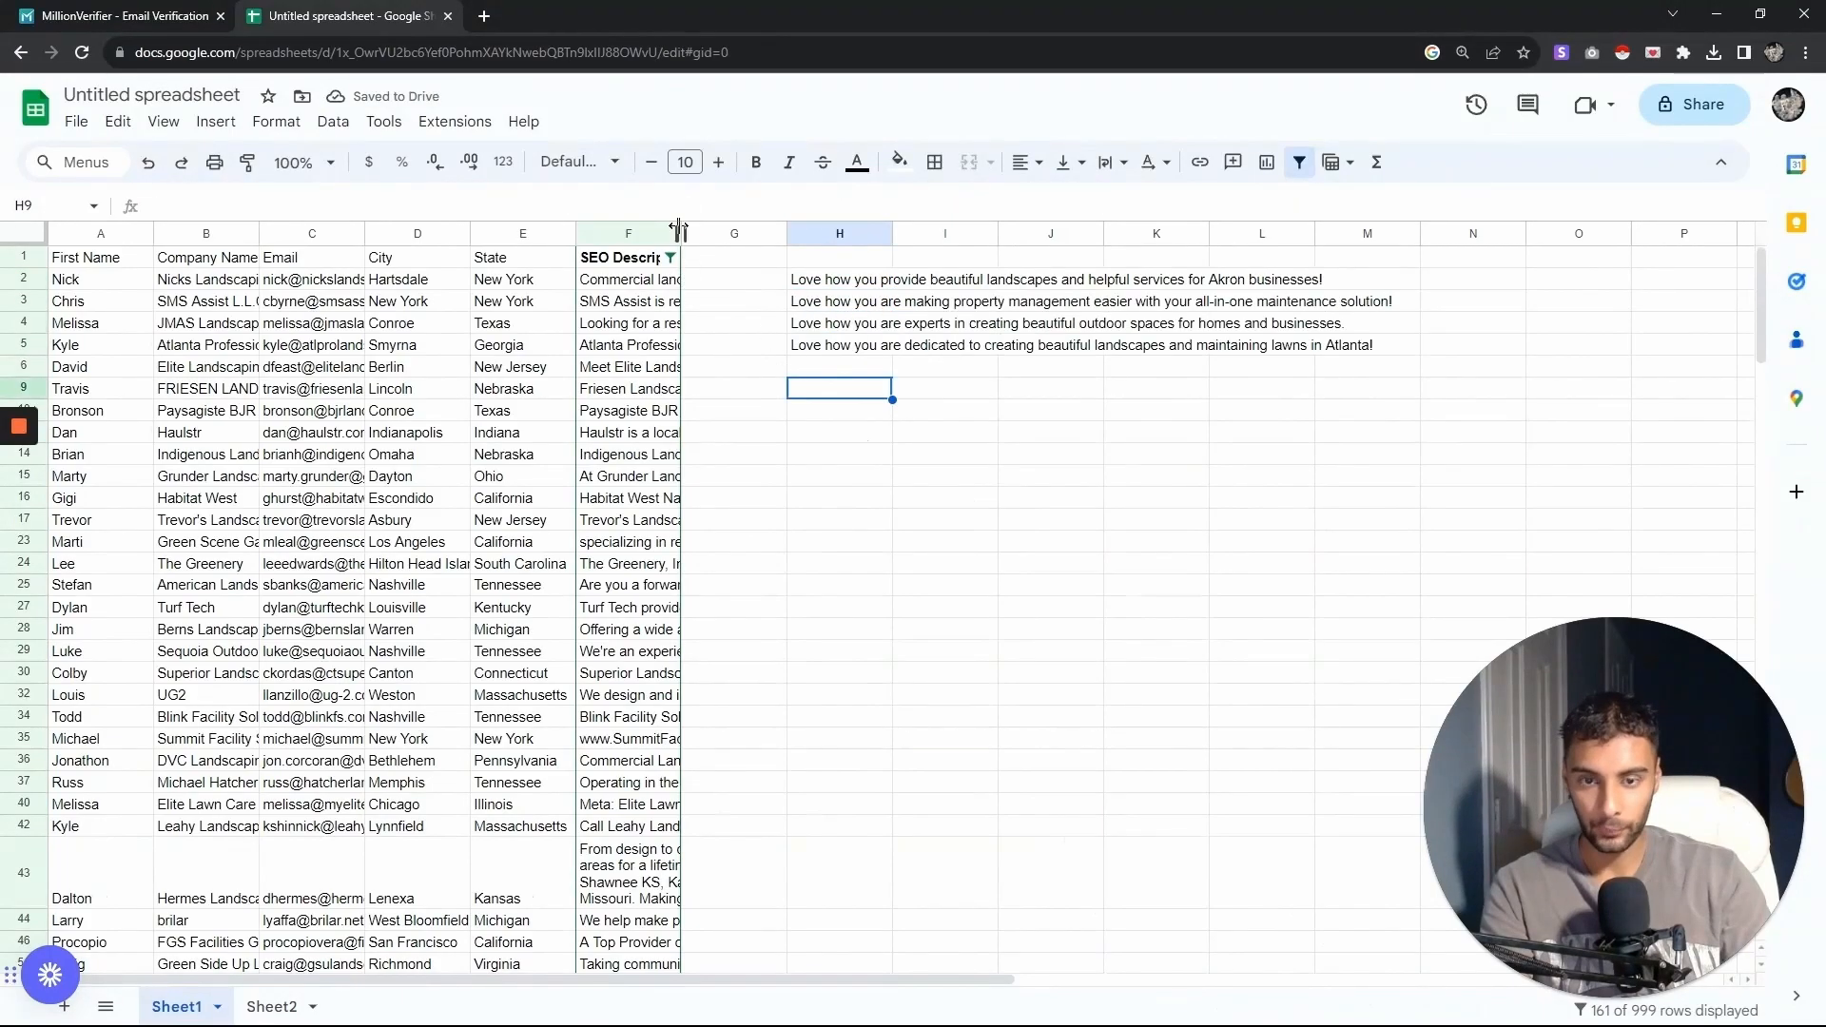
- Widen the SEO Description column to show most of each description
left_click_drag(681, 233, 1215, 234)
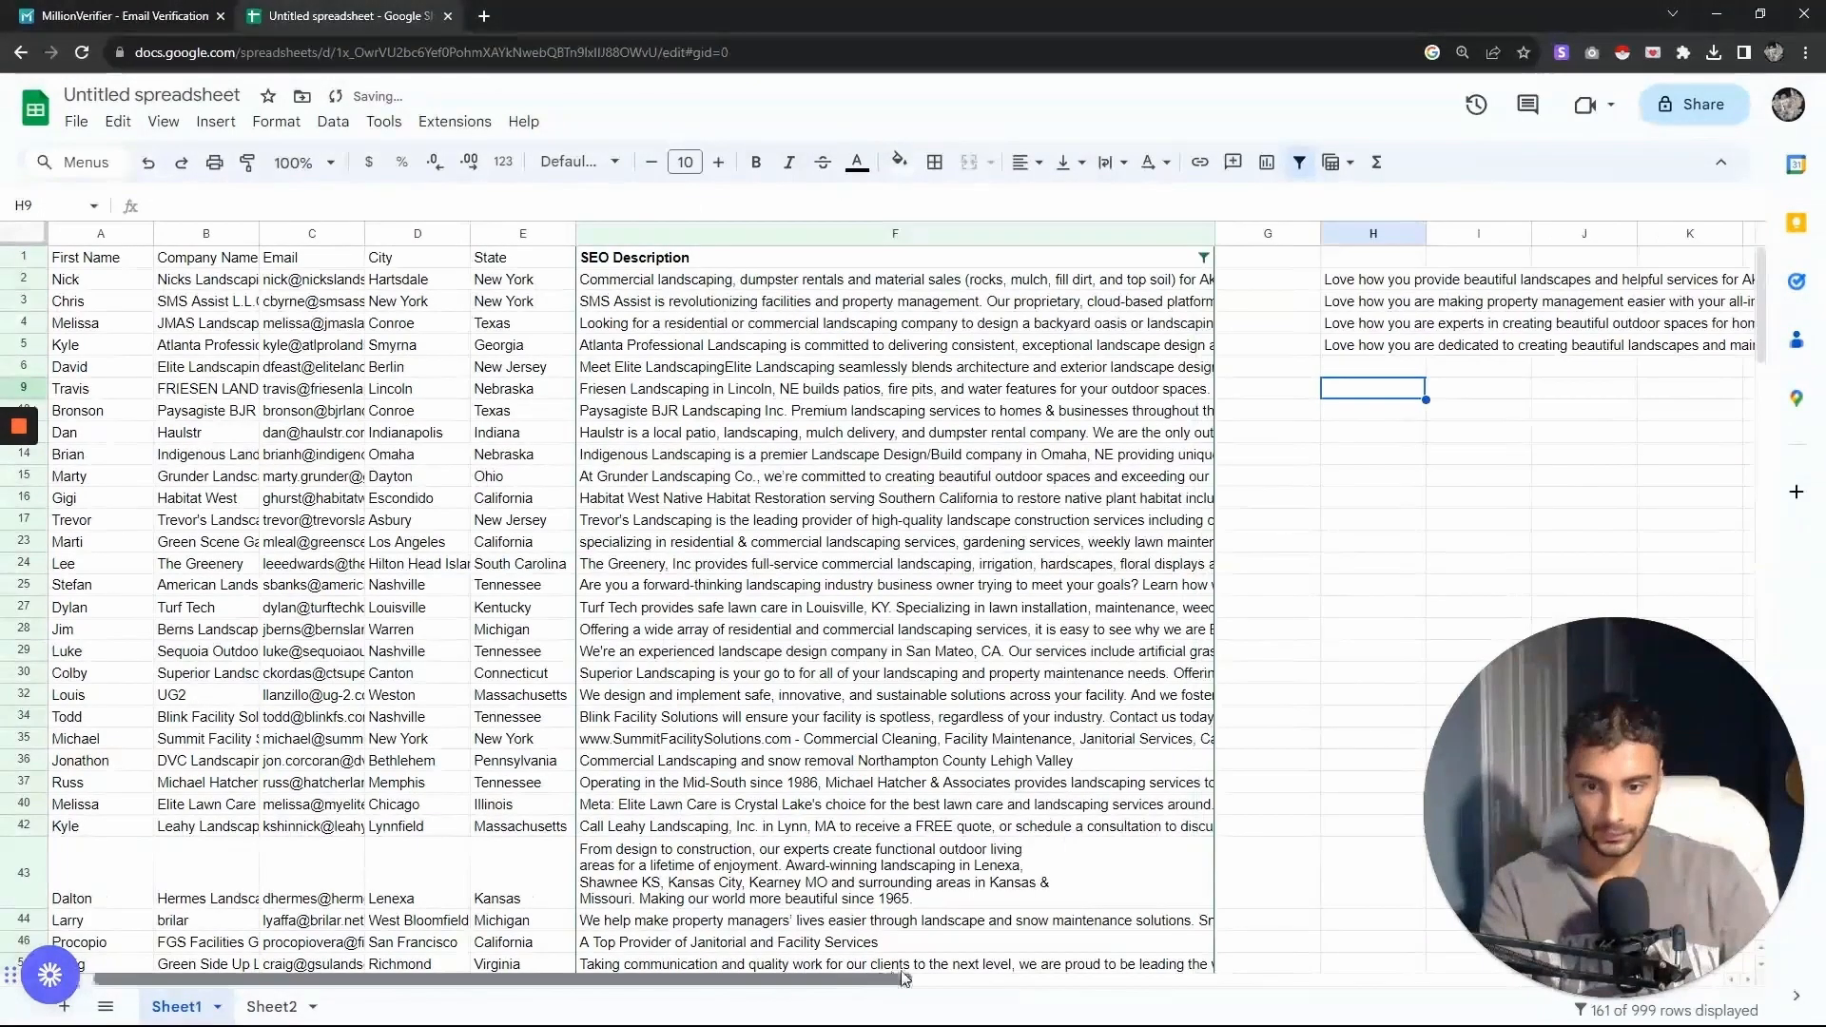
scroll(856, 276, "right", 1)
left_click(539, 309)
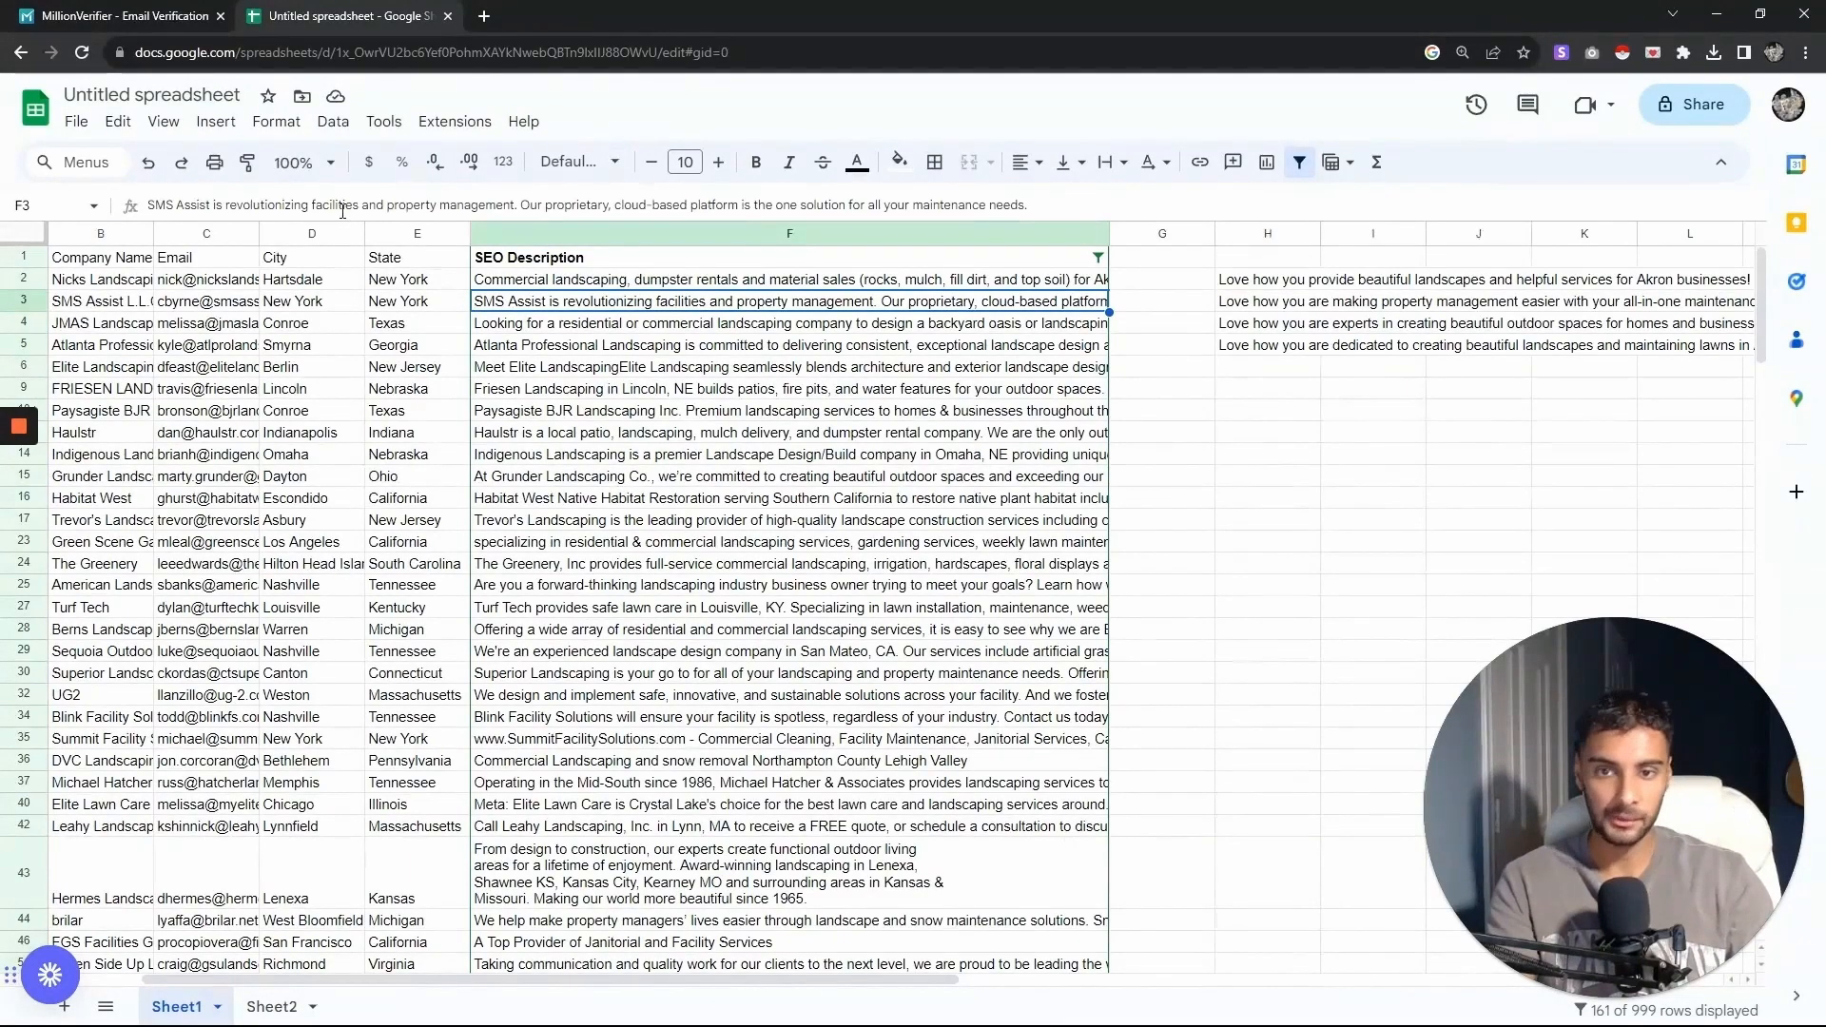
left_click_drag(864, 981, 1004, 981)
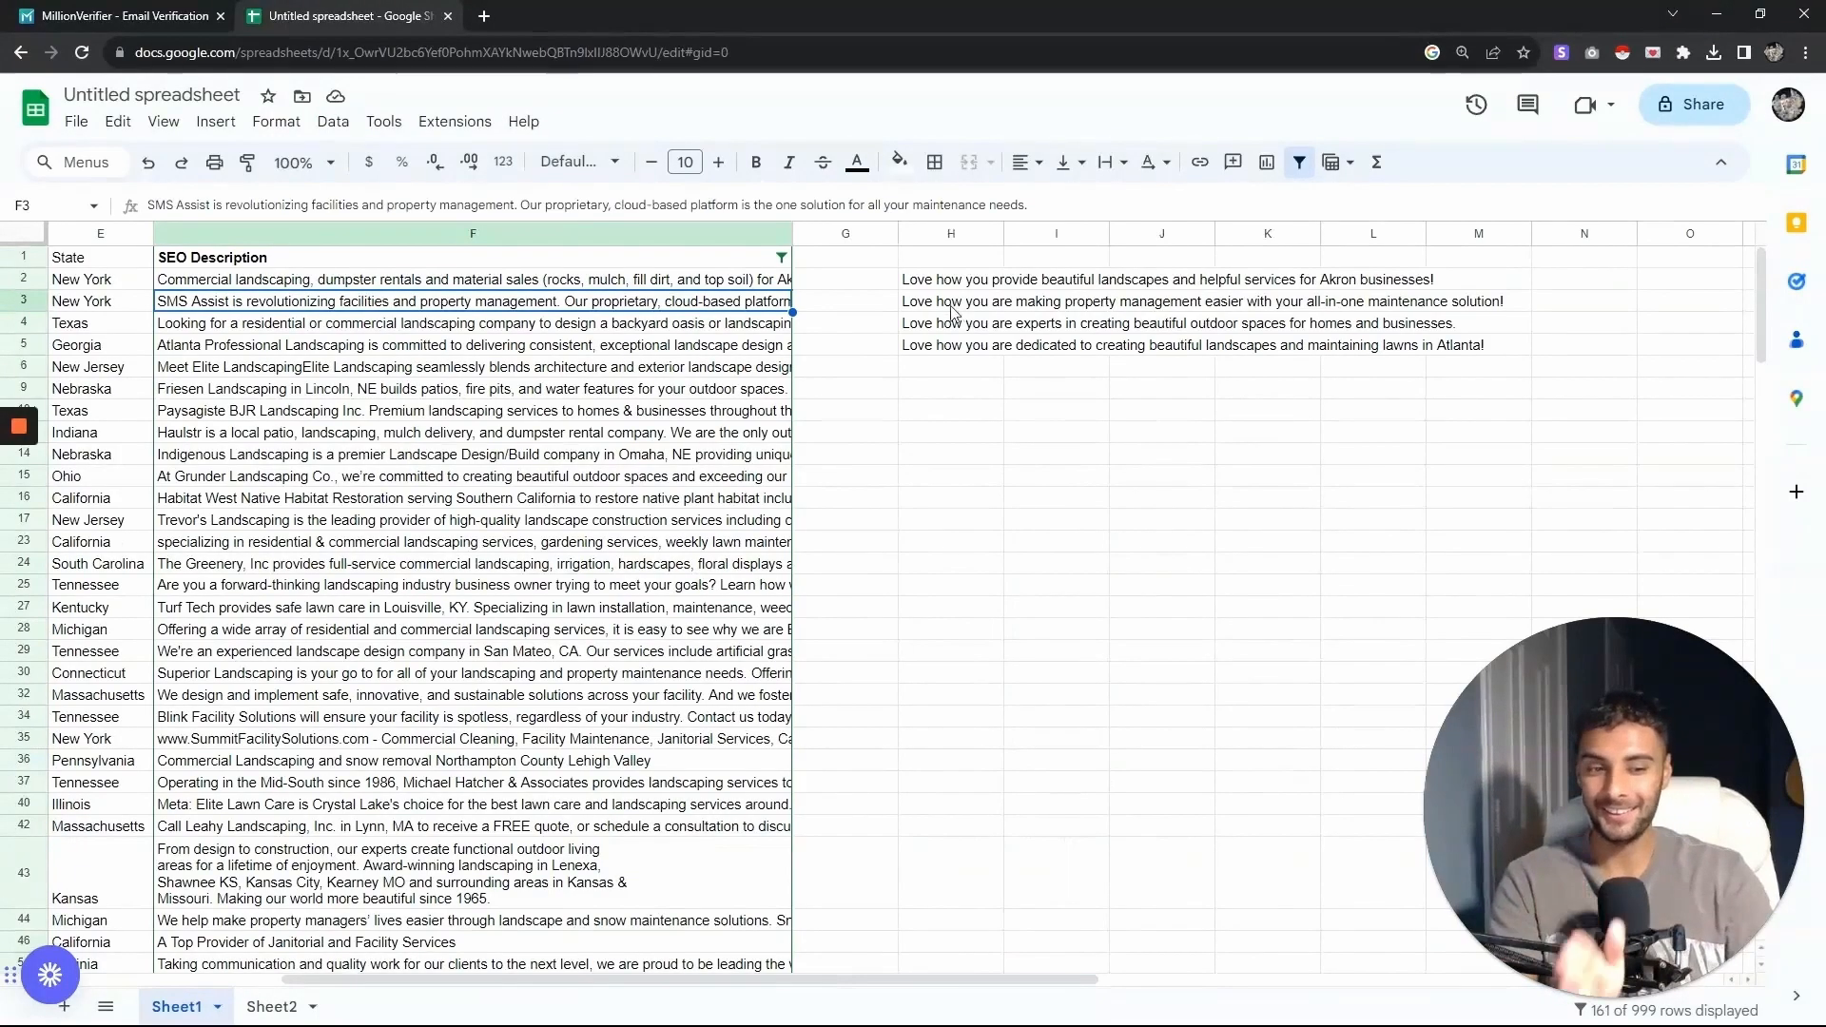
- Compare several SEO descriptions with the compliments generated beside them in column H
left_click(385, 435)
left_click(321, 407)
left_click(327, 369)
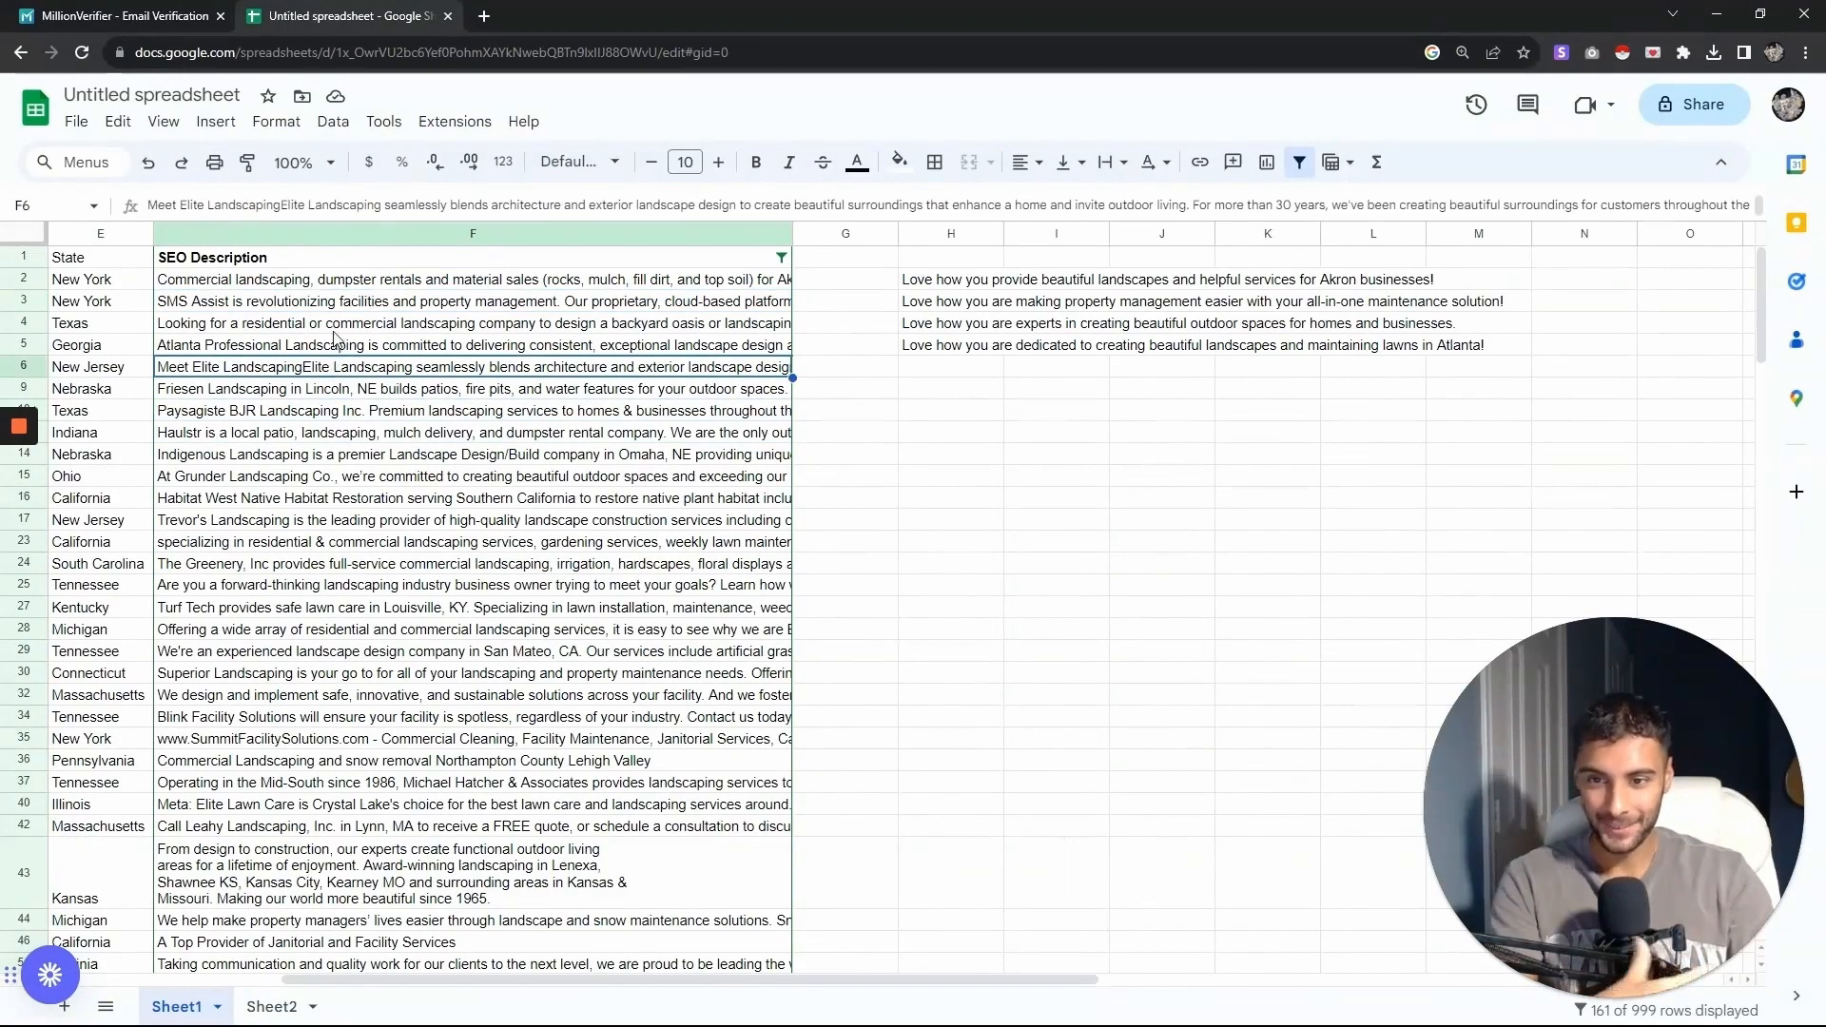
left_click(385, 281)
left_click(1036, 284)
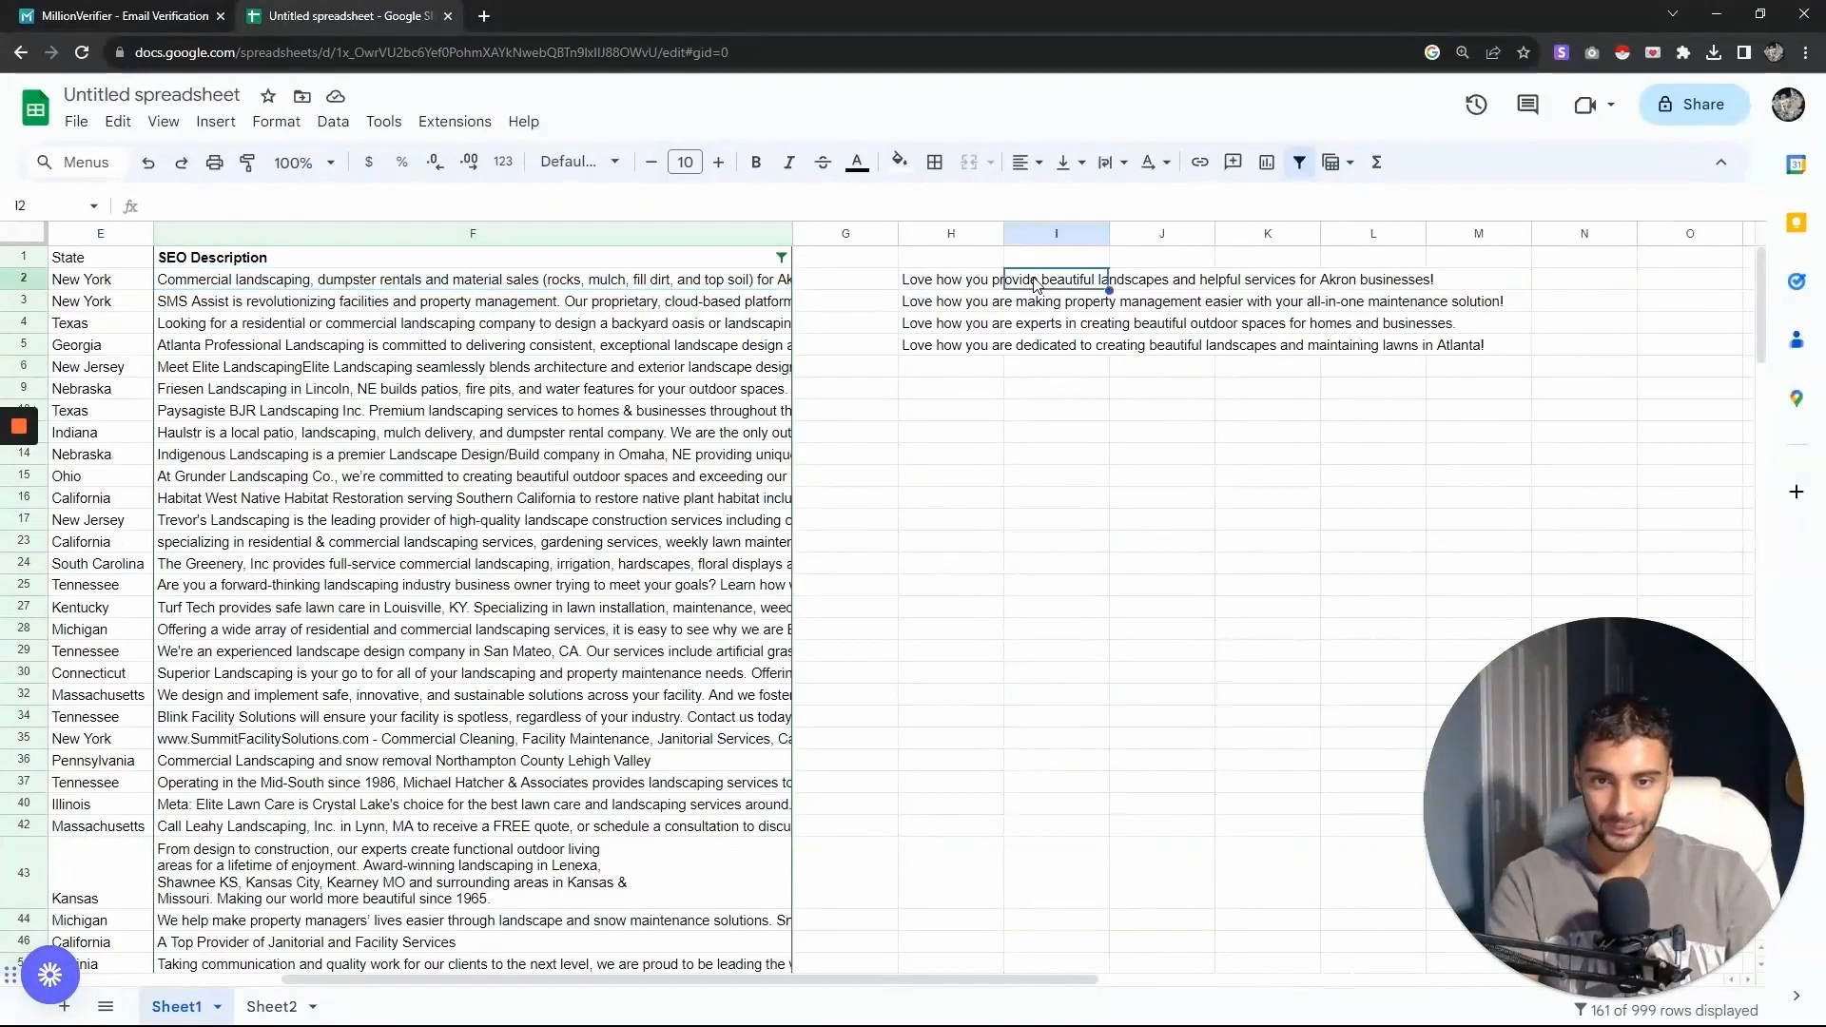
left_click(263, 279)
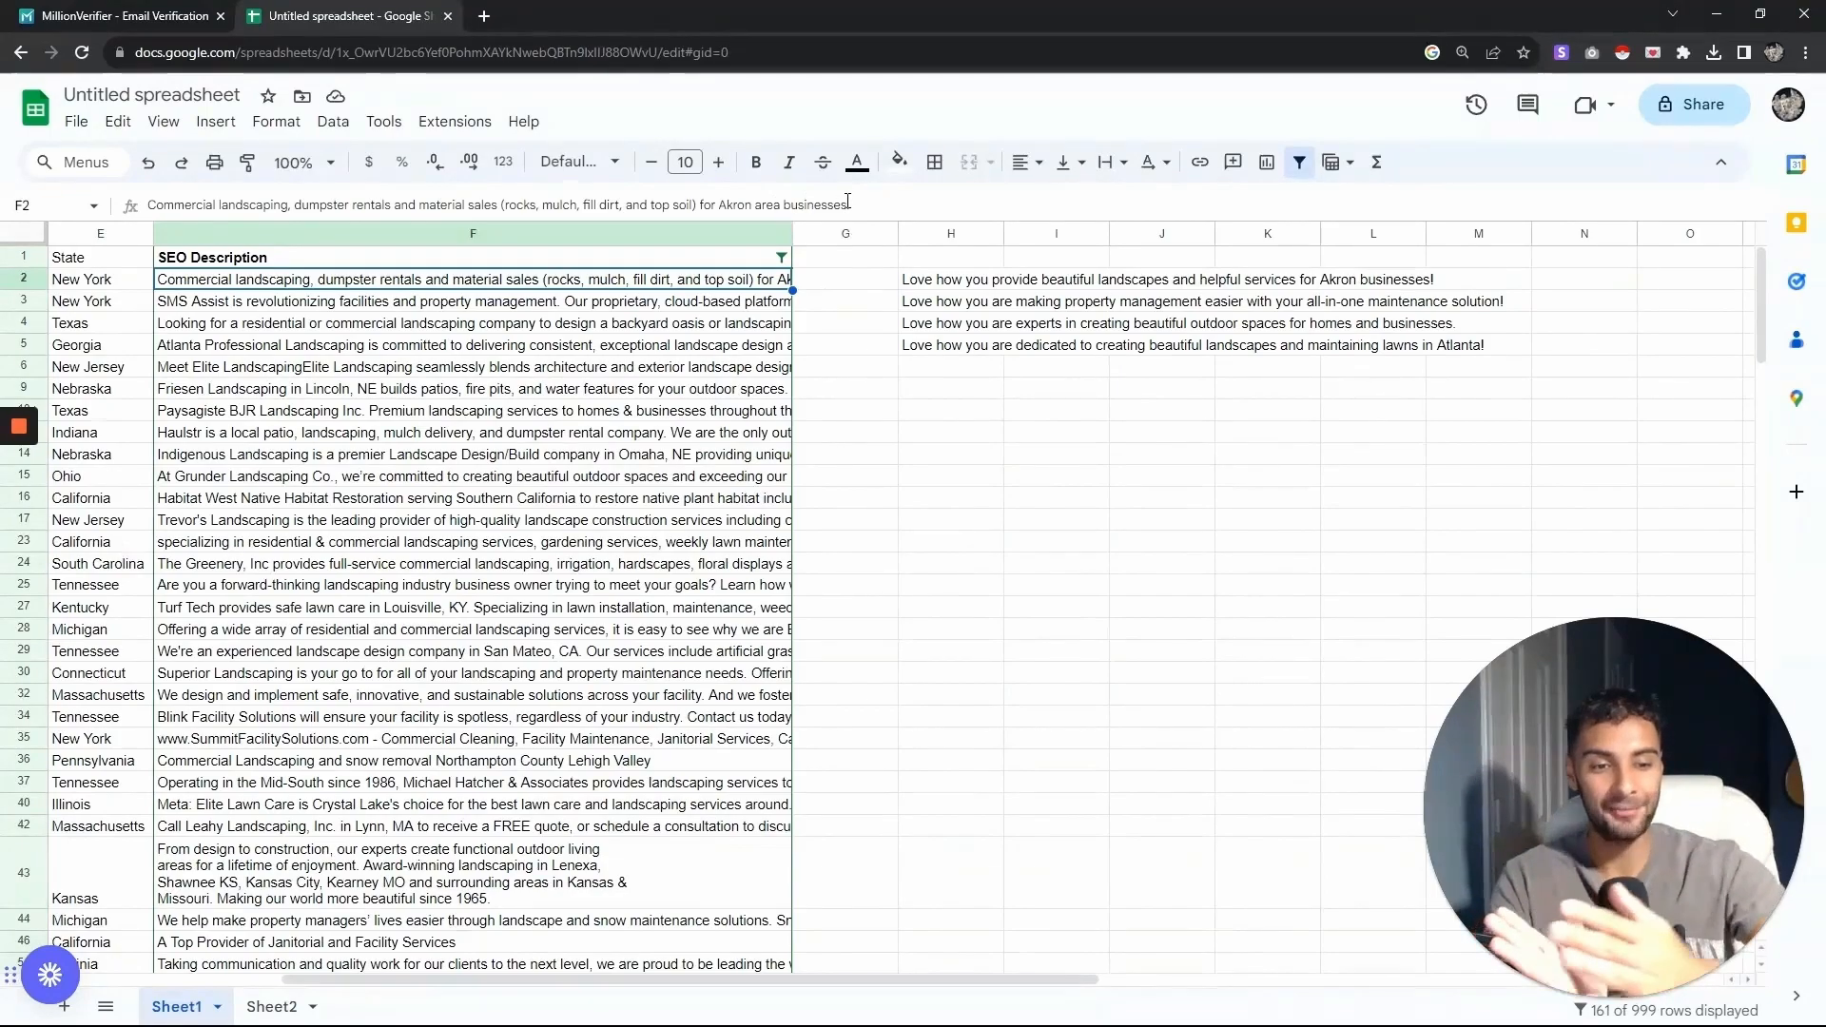
left_click(240, 407)
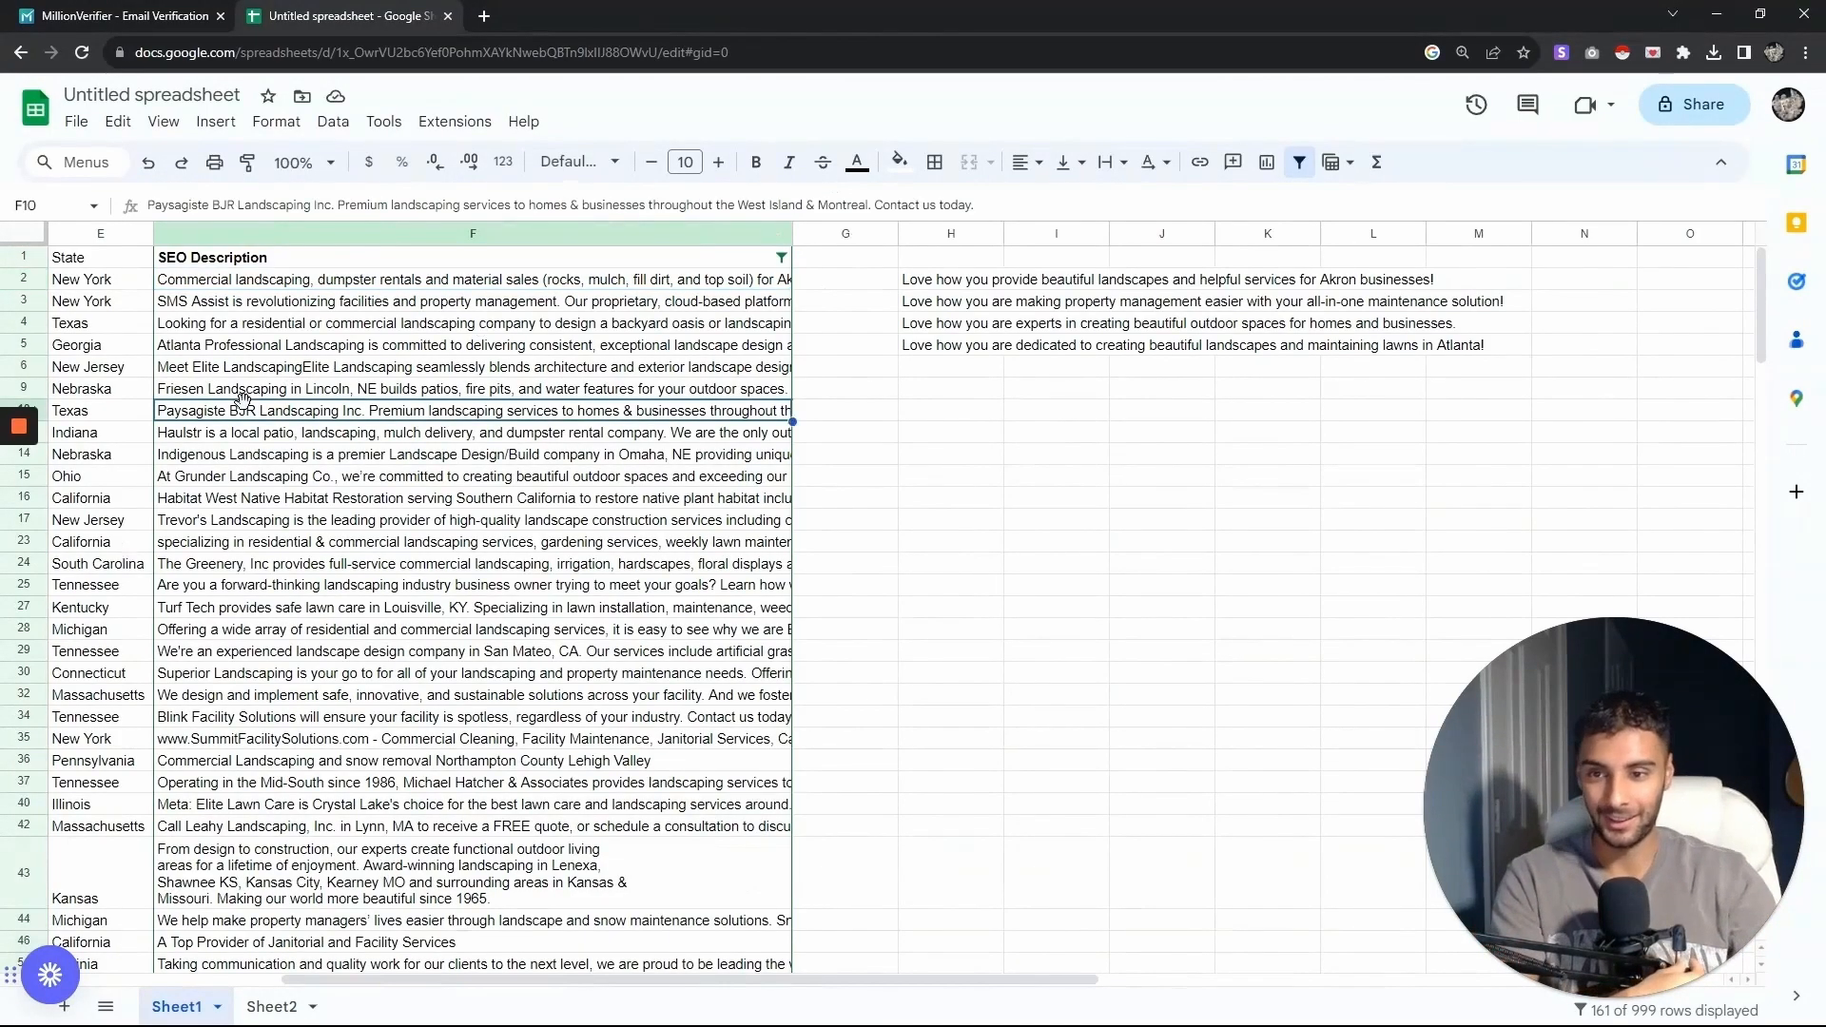
- Paste the compliment formula into column H from H5 down to H257
left_click(952, 279)
left_click(978, 350)
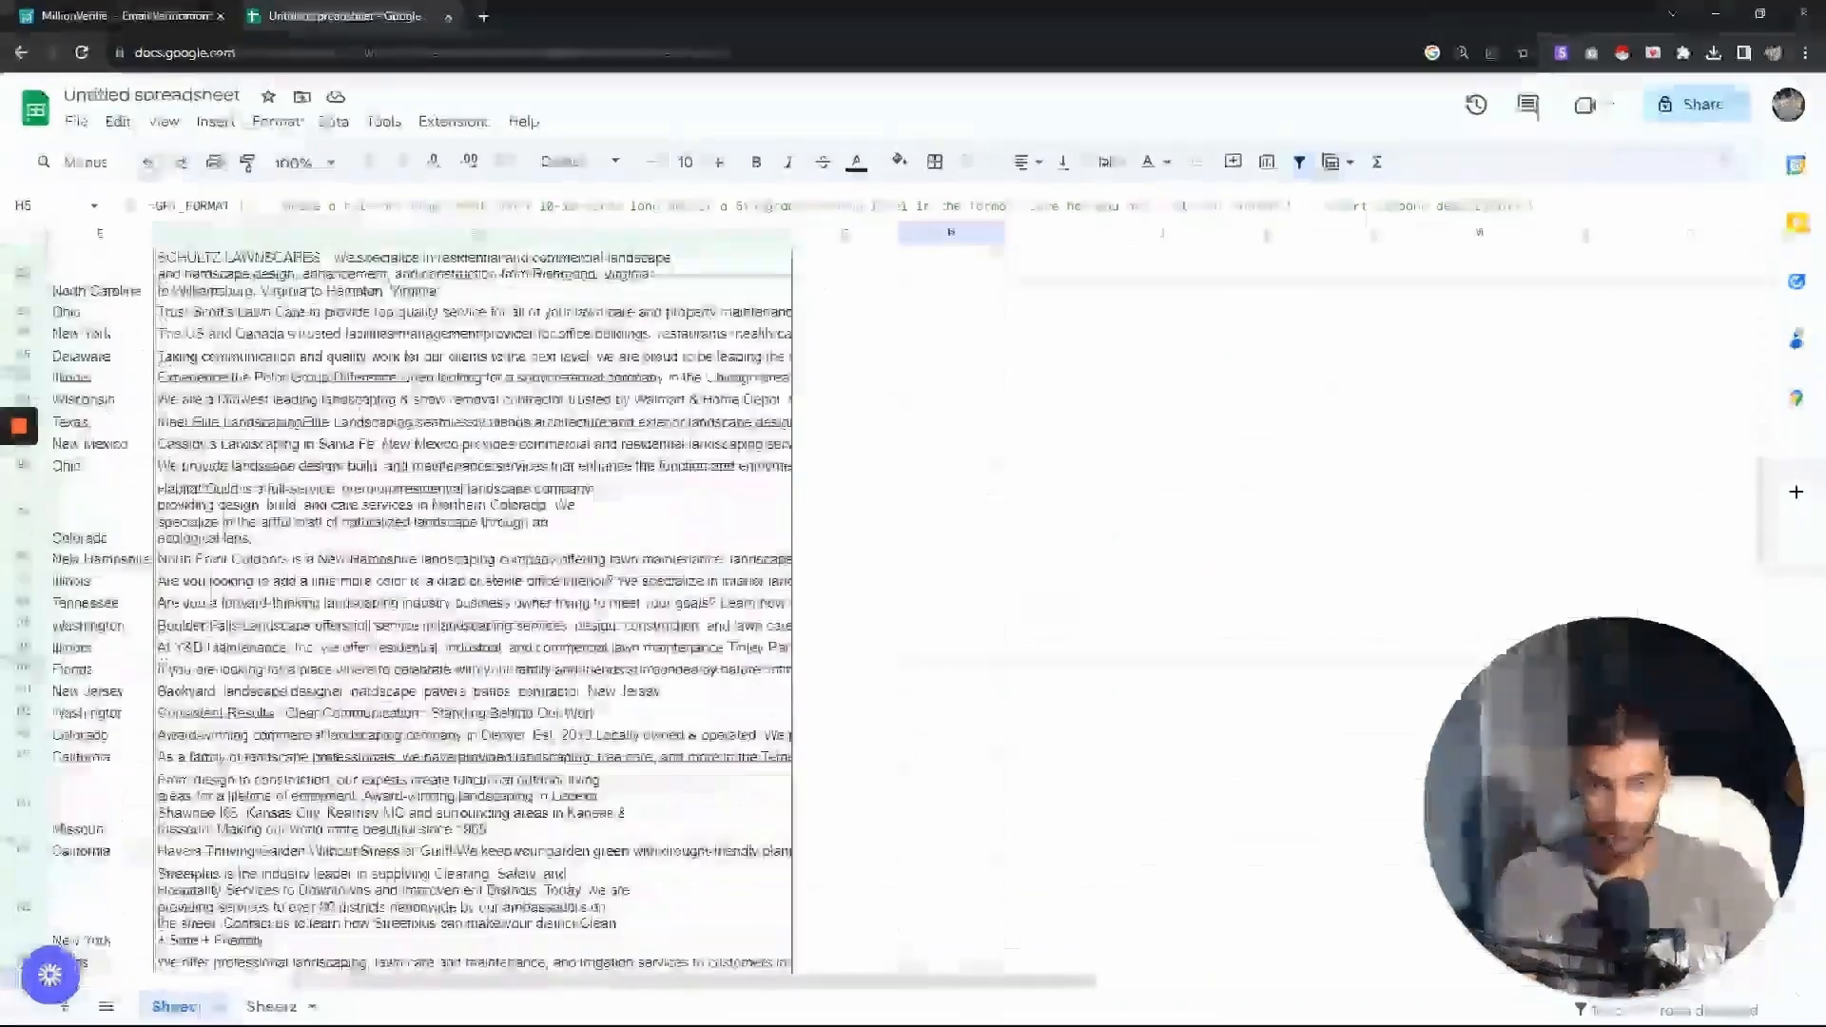
left_click_drag(989, 970, 989, 970)
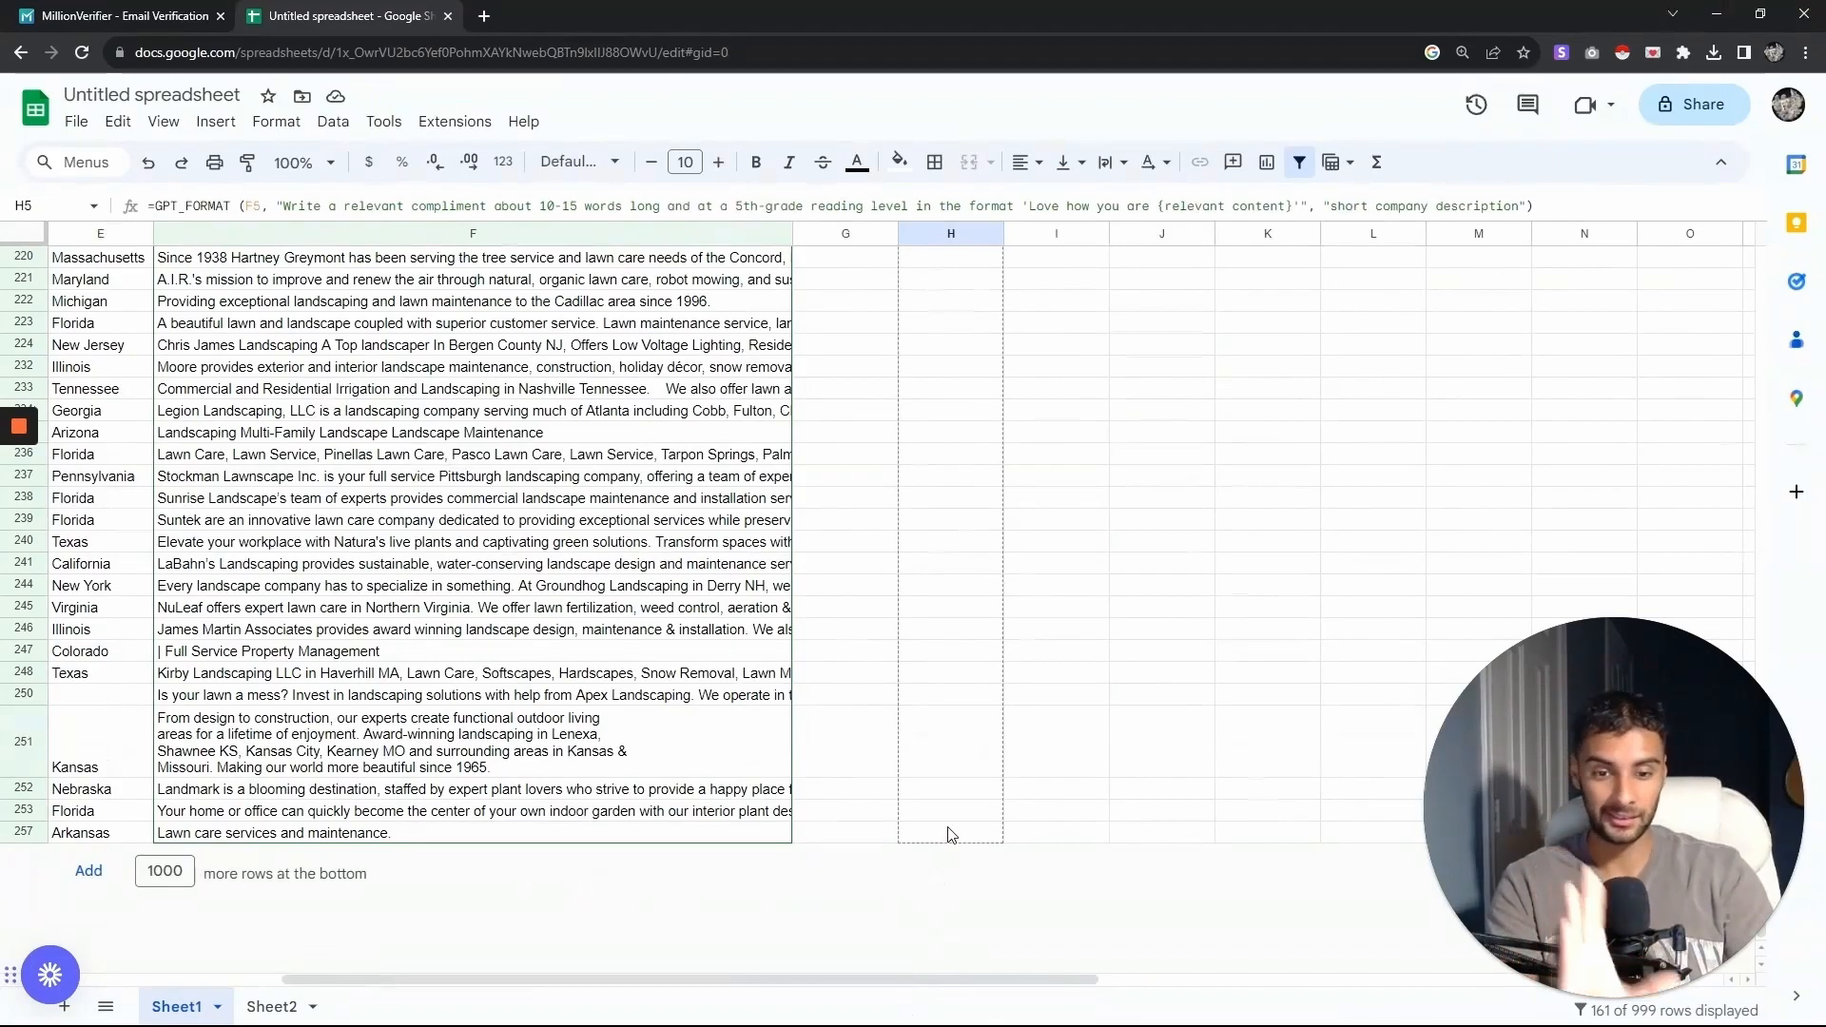
left_click(948, 834, "shift")
key("ctrl+v")
- Scroll through the rows and review the generated compliments in column H
scroll(1760, 871, "up", 20)
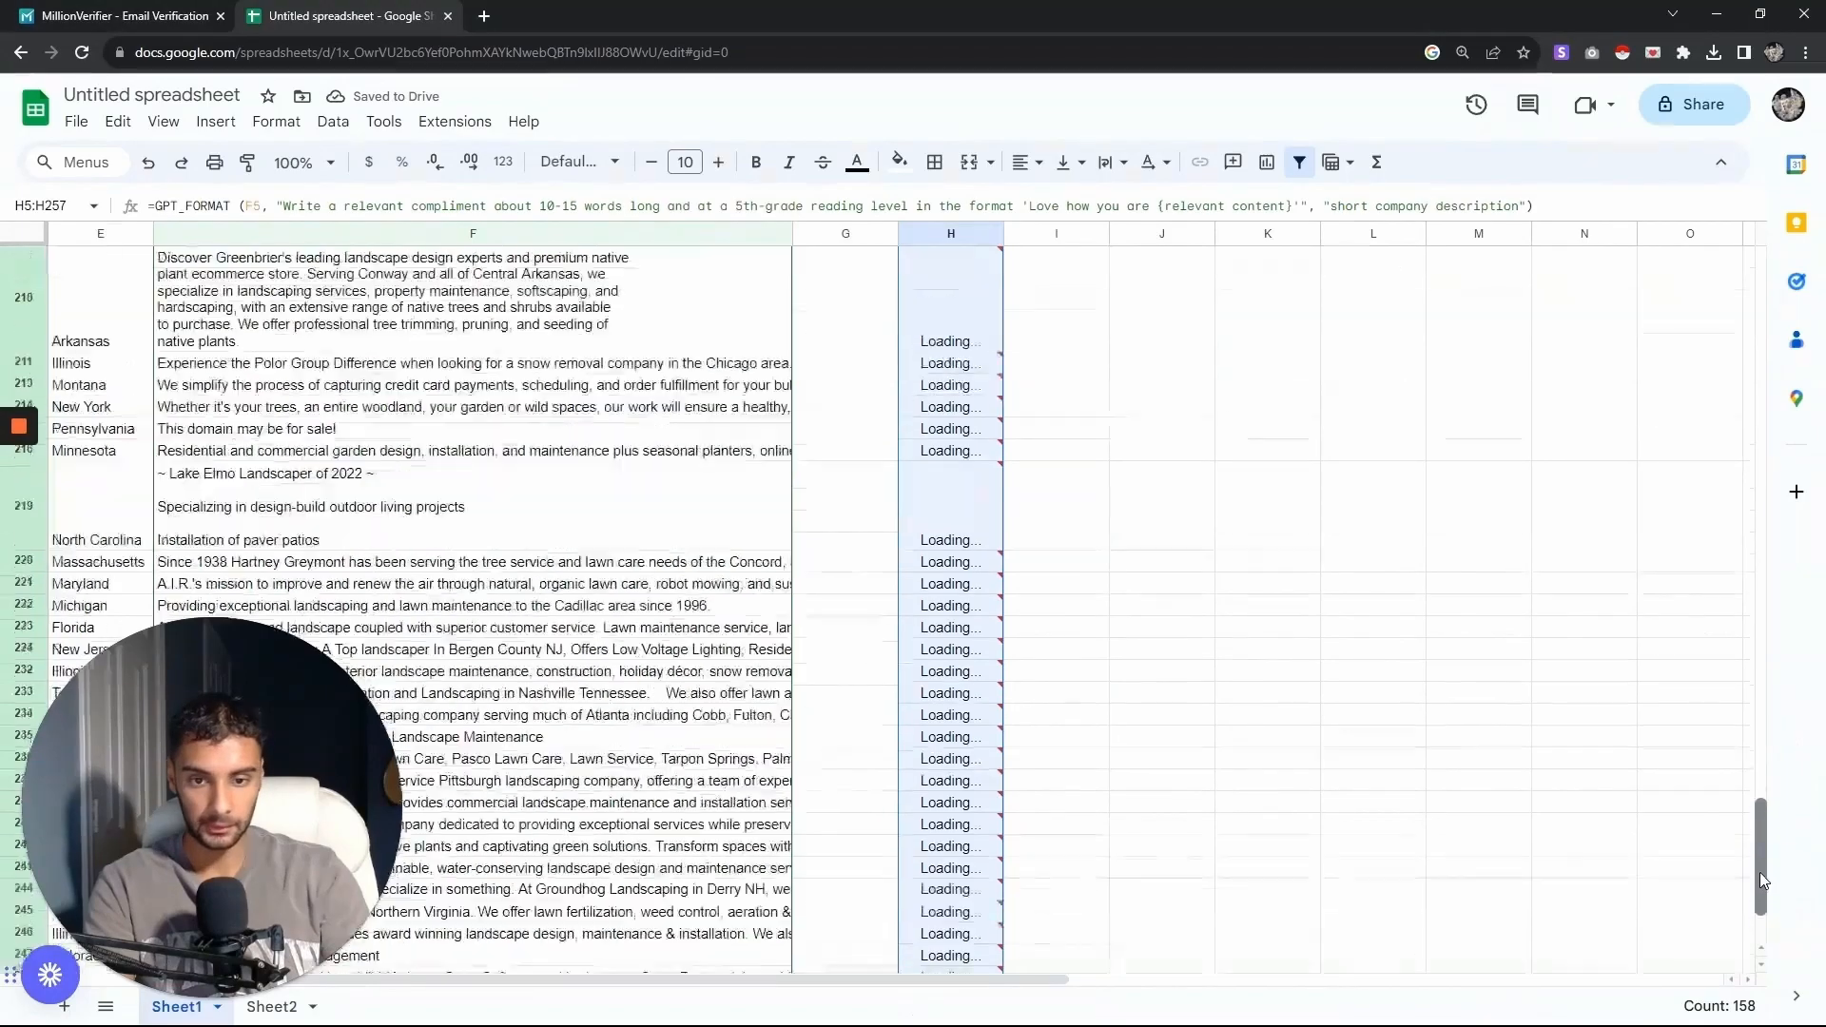
left_click(936, 389)
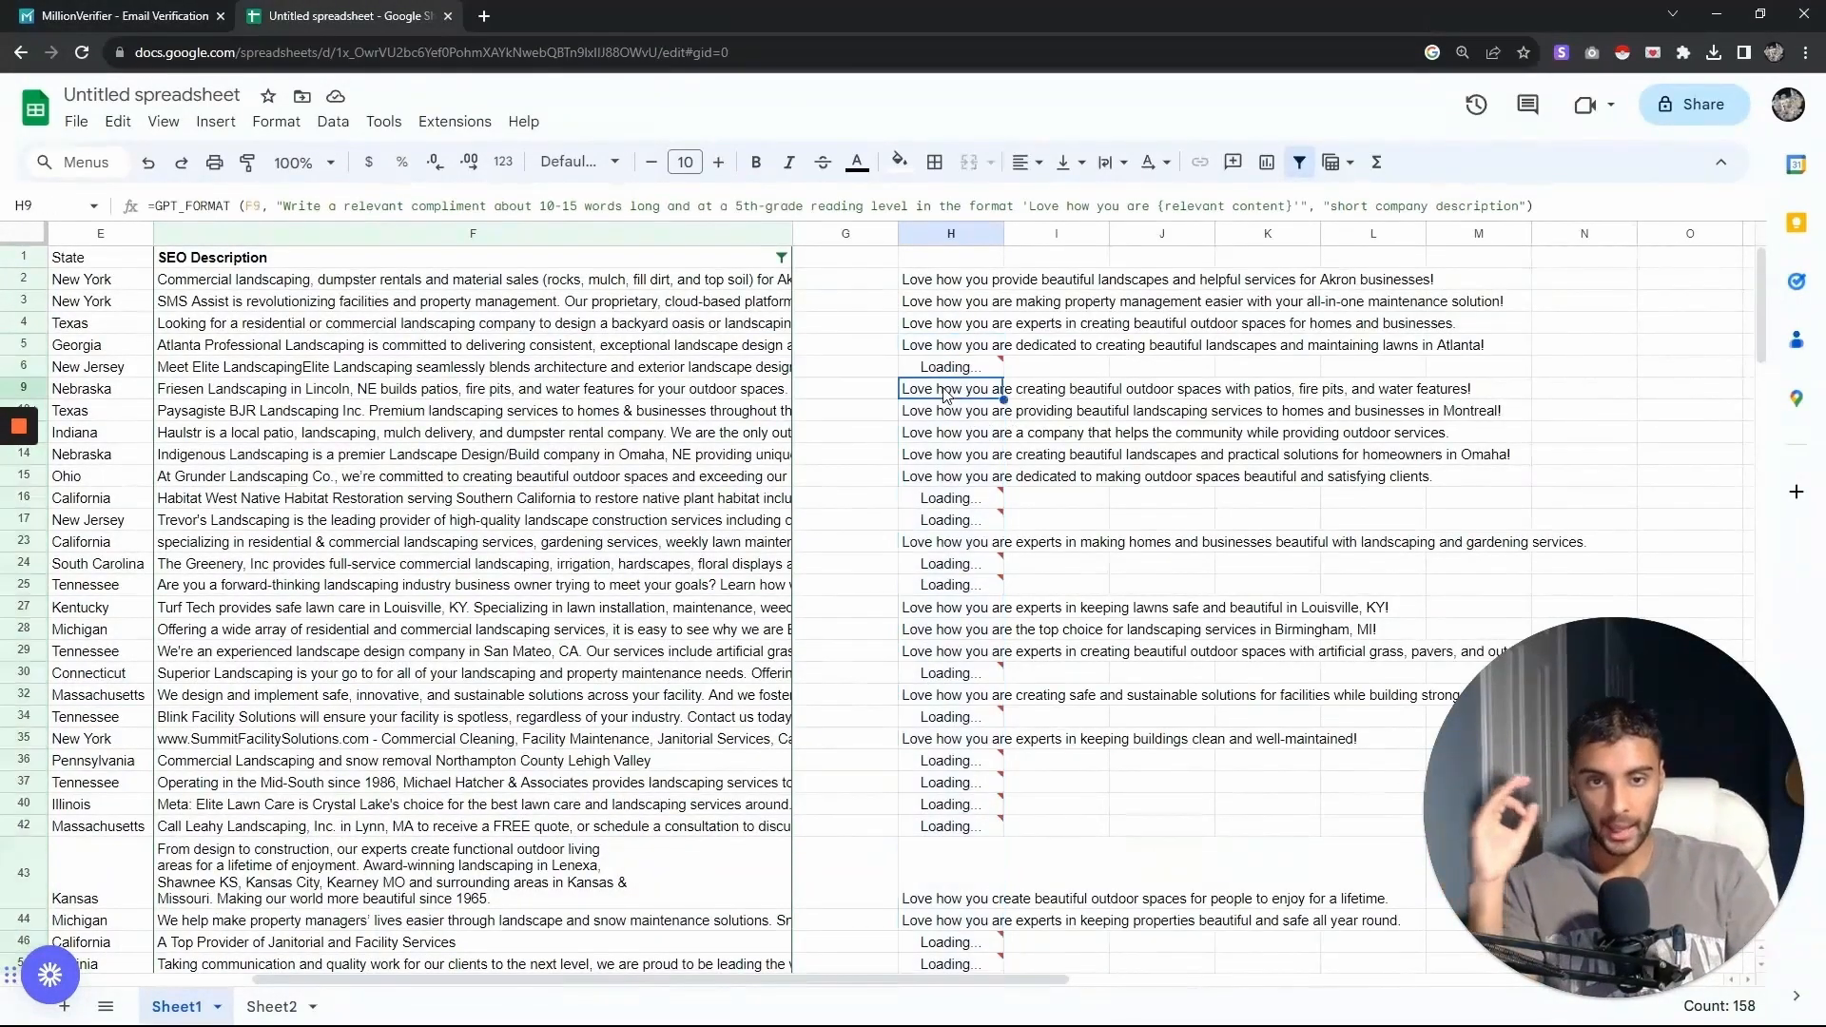
scroll(917, 418, "down", 10)
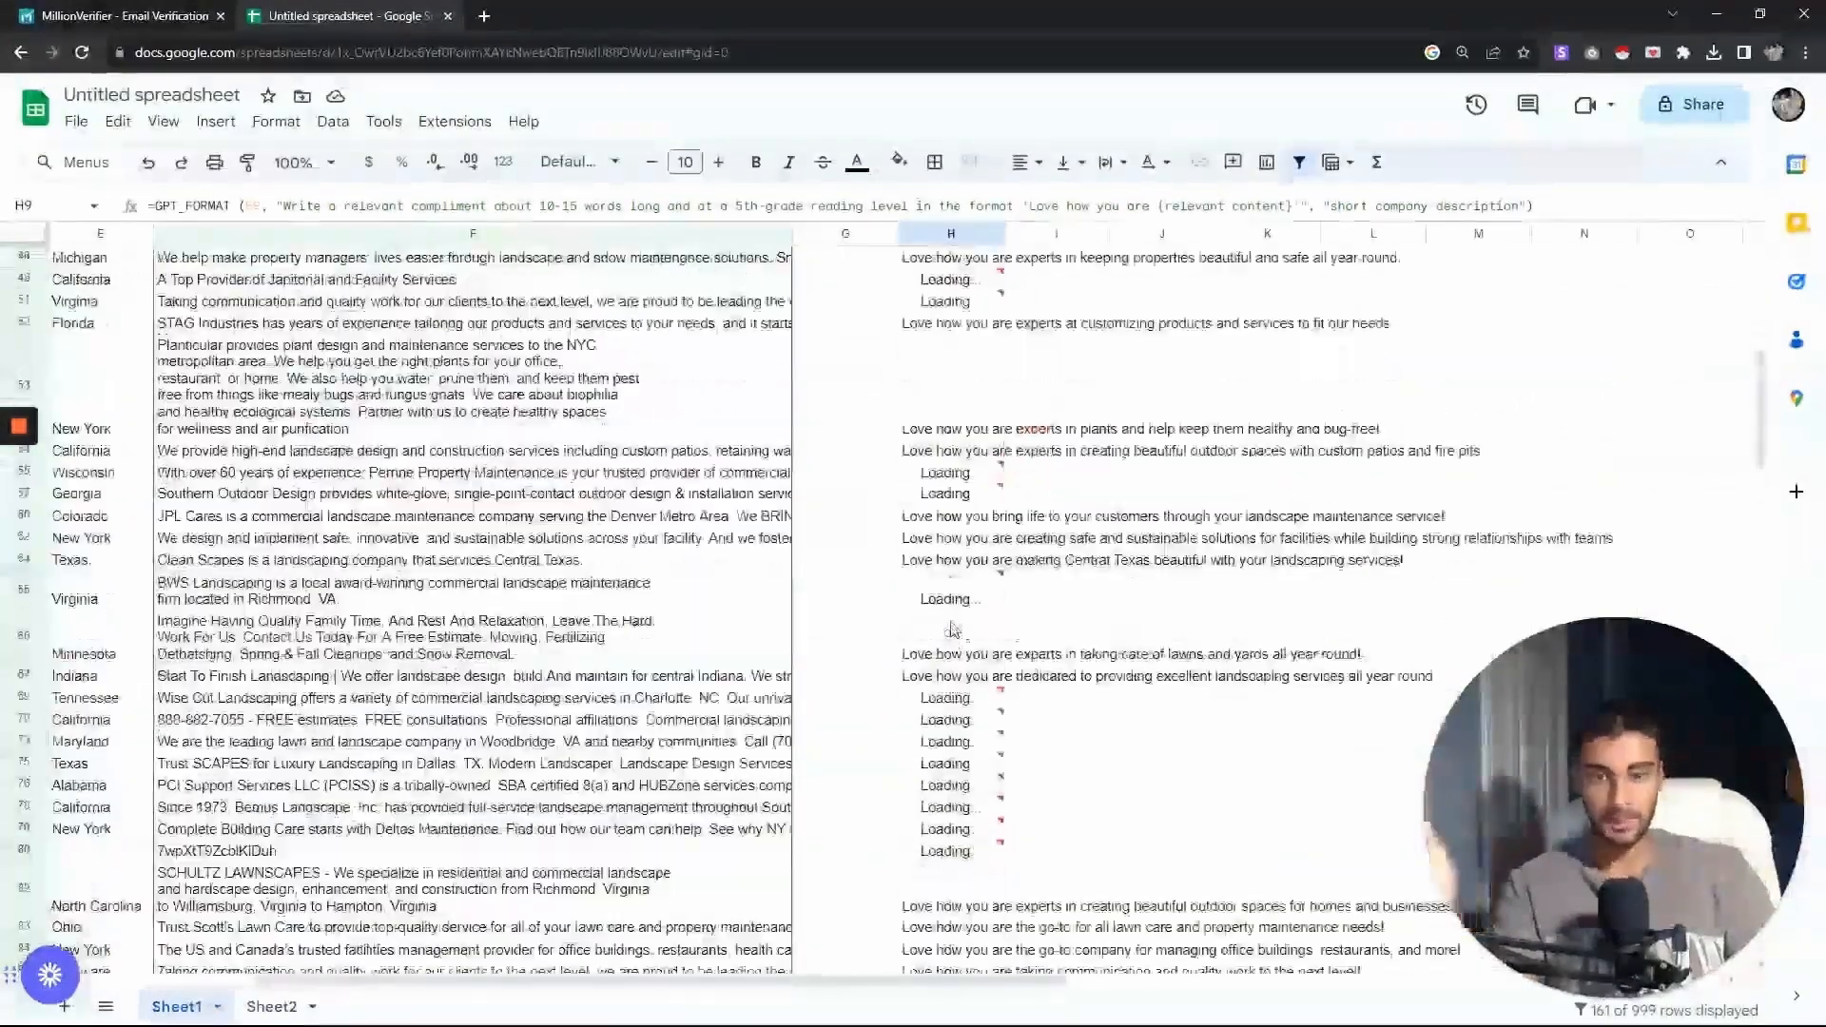
scroll(952, 629, "down", 15)
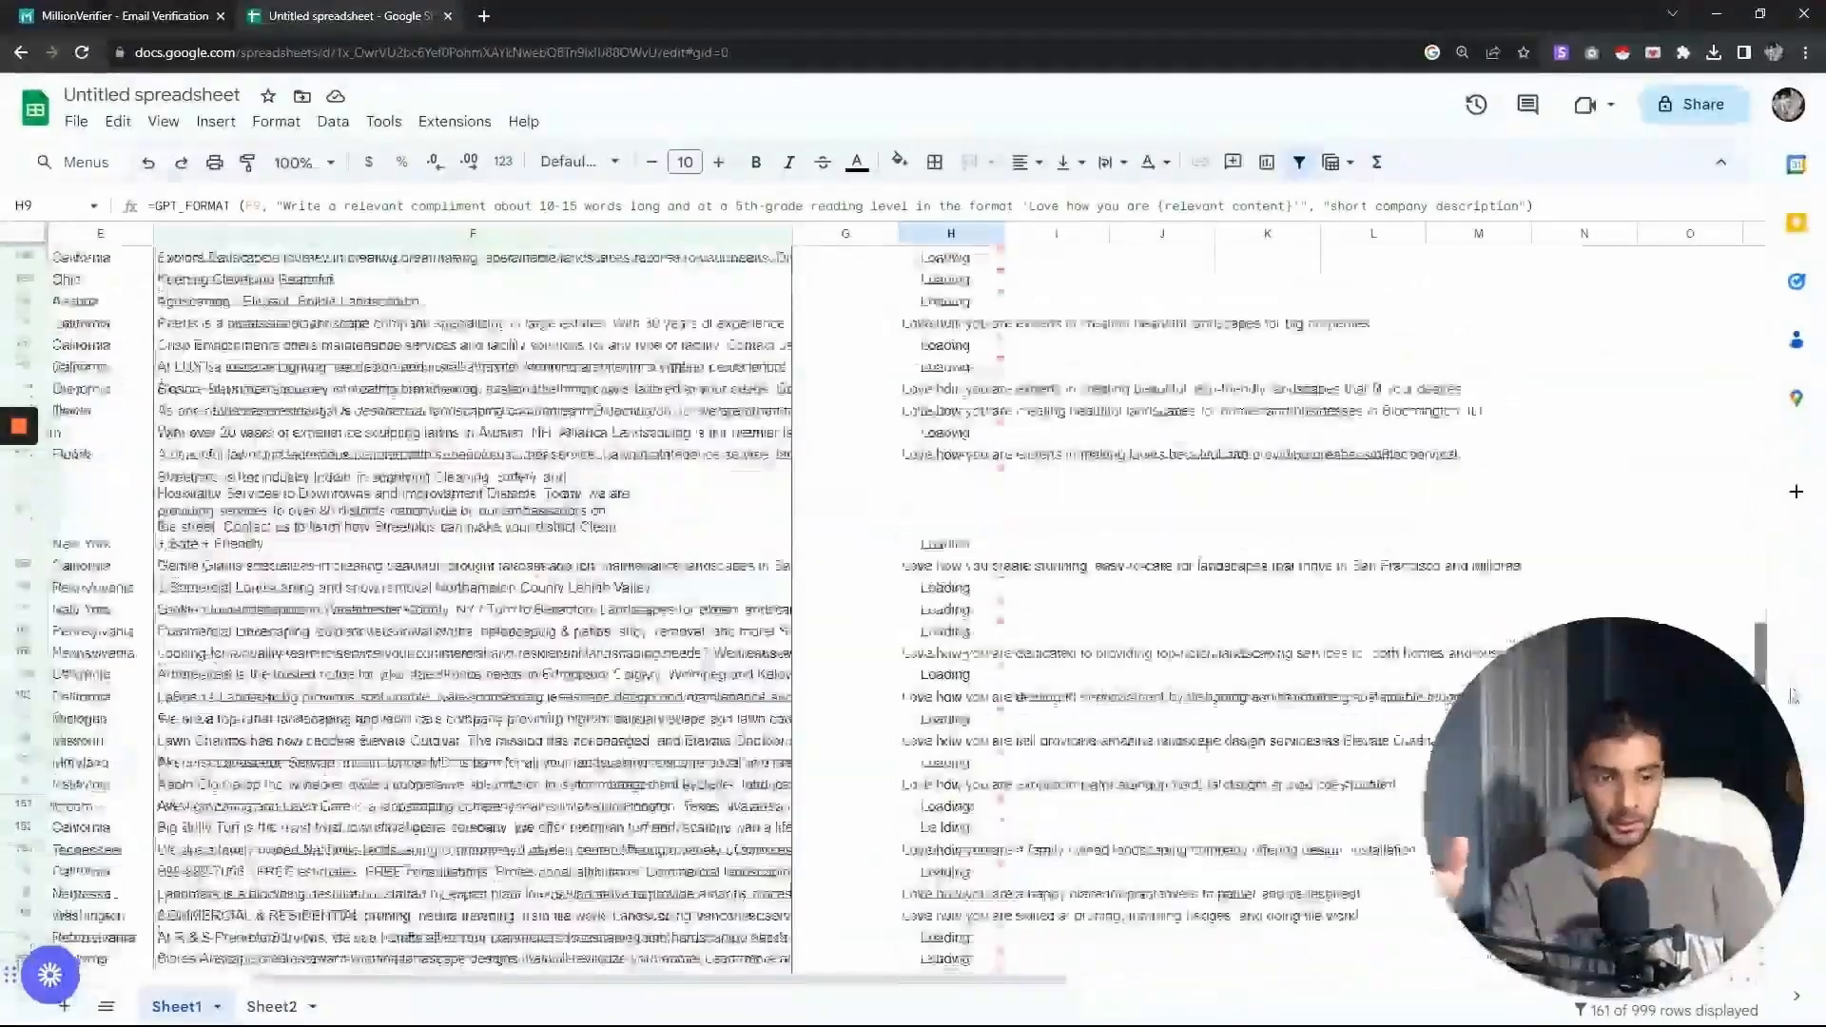
left_click_drag(1812, 877, 1762, 302)
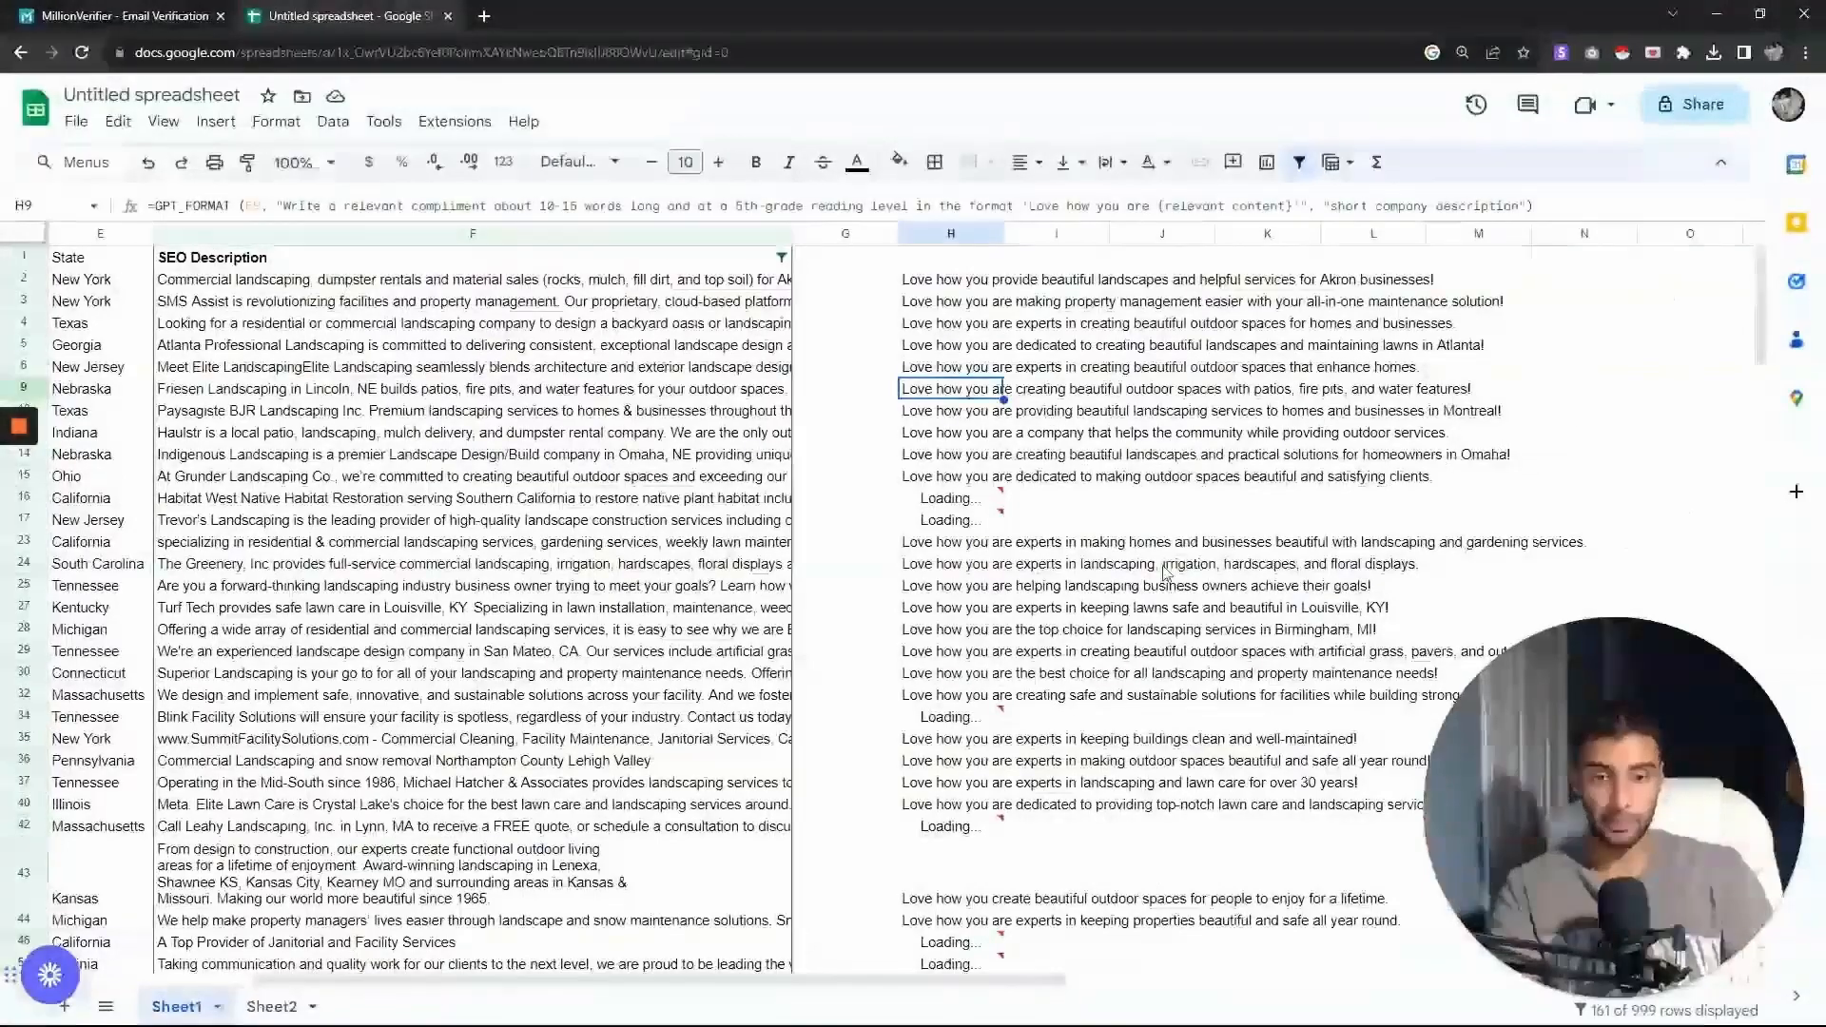
double_click(959, 524)
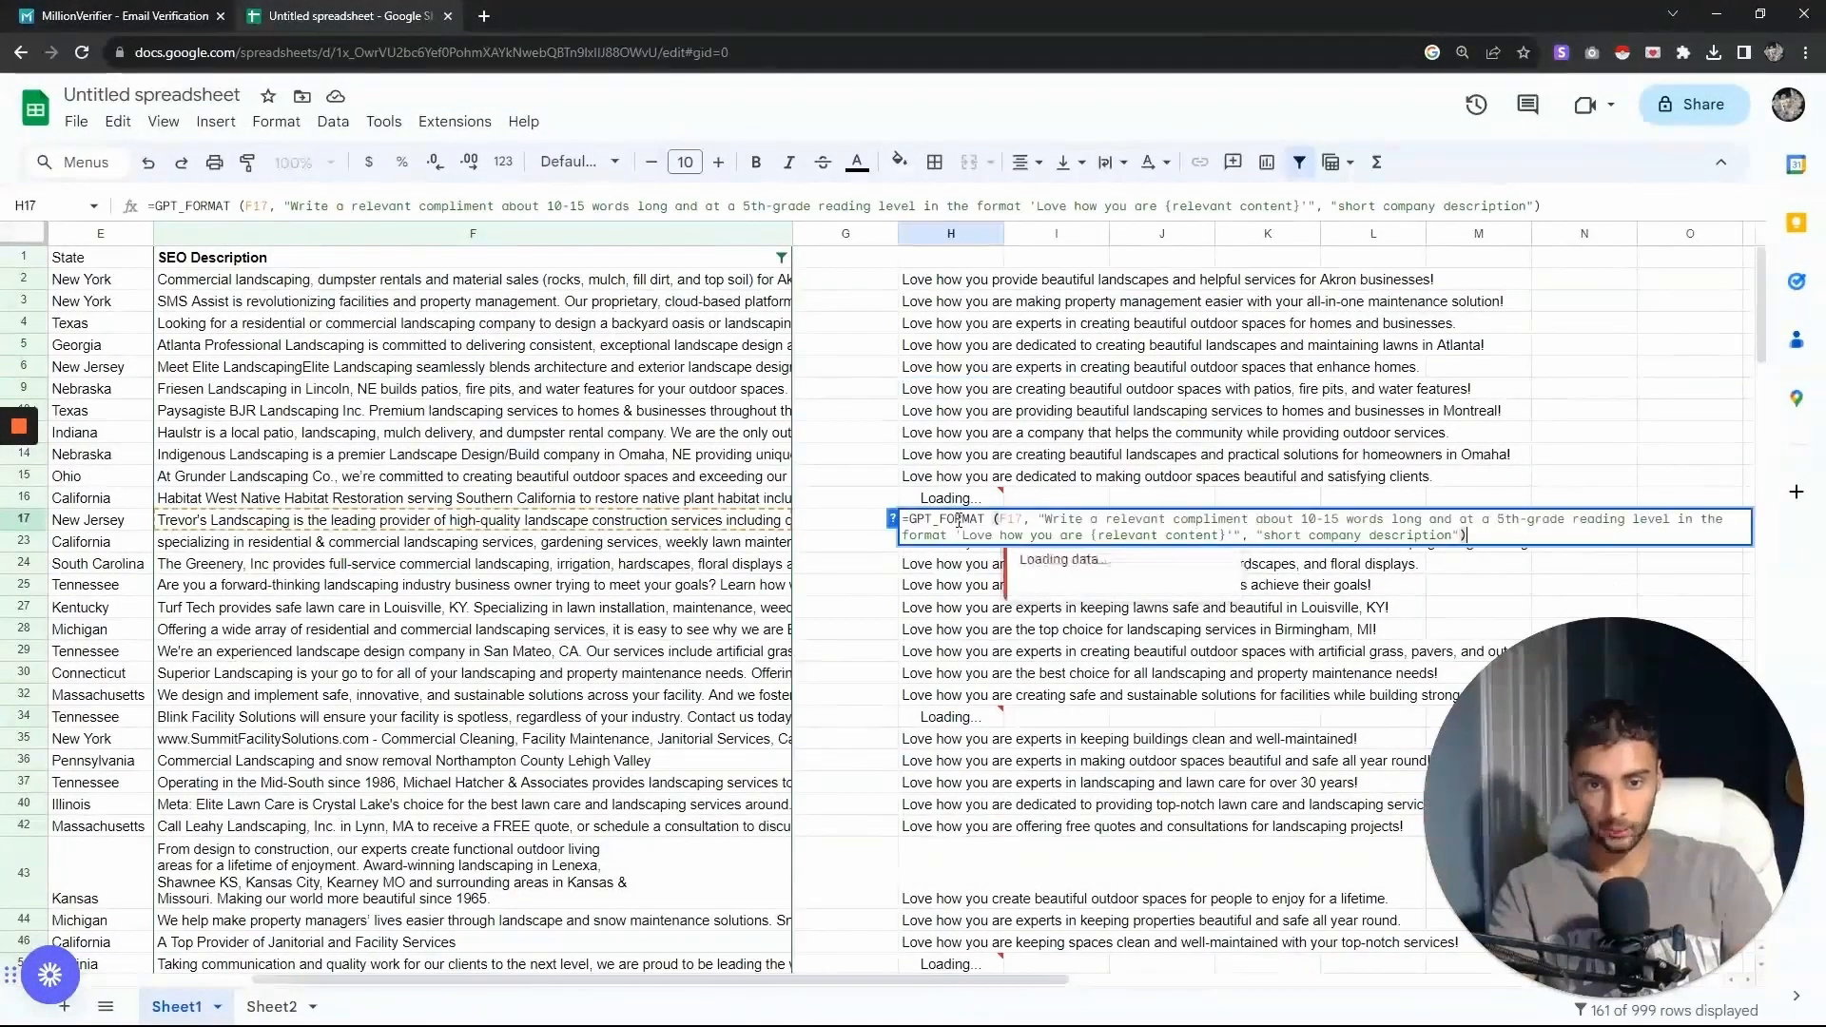
left_click(956, 564)
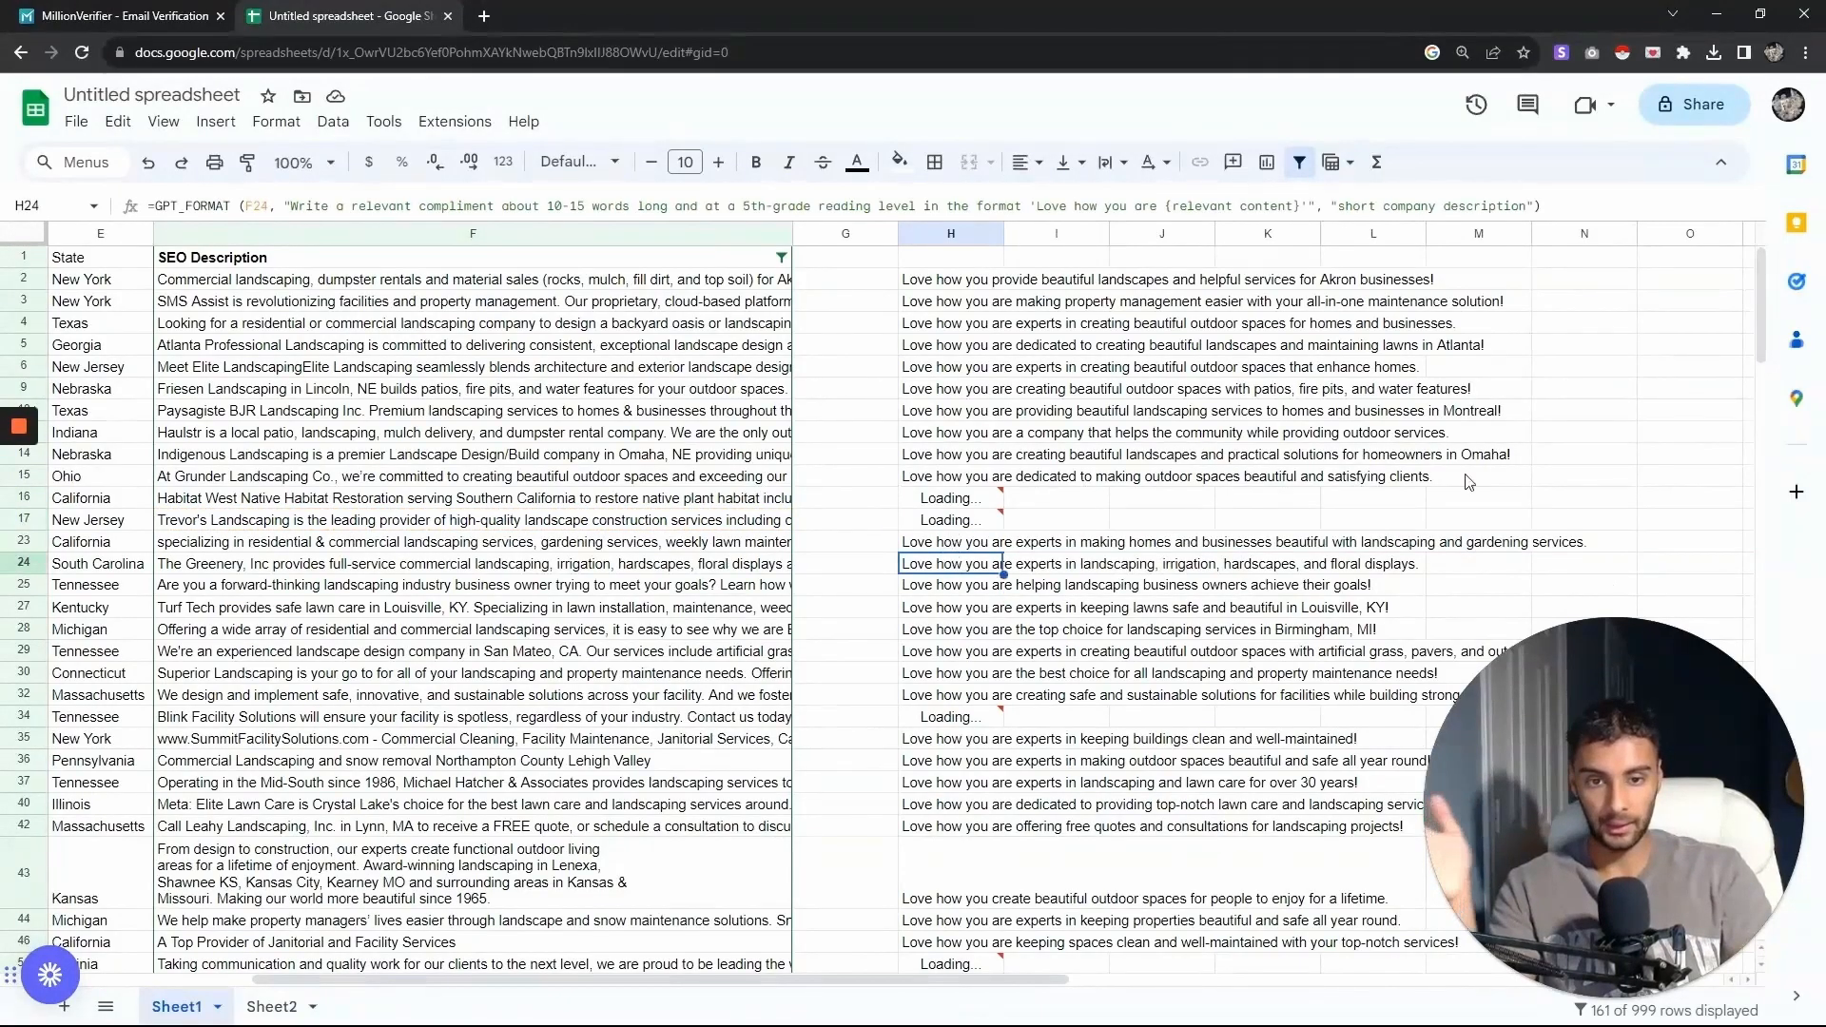
scroll(1750, 369, "down", 3)
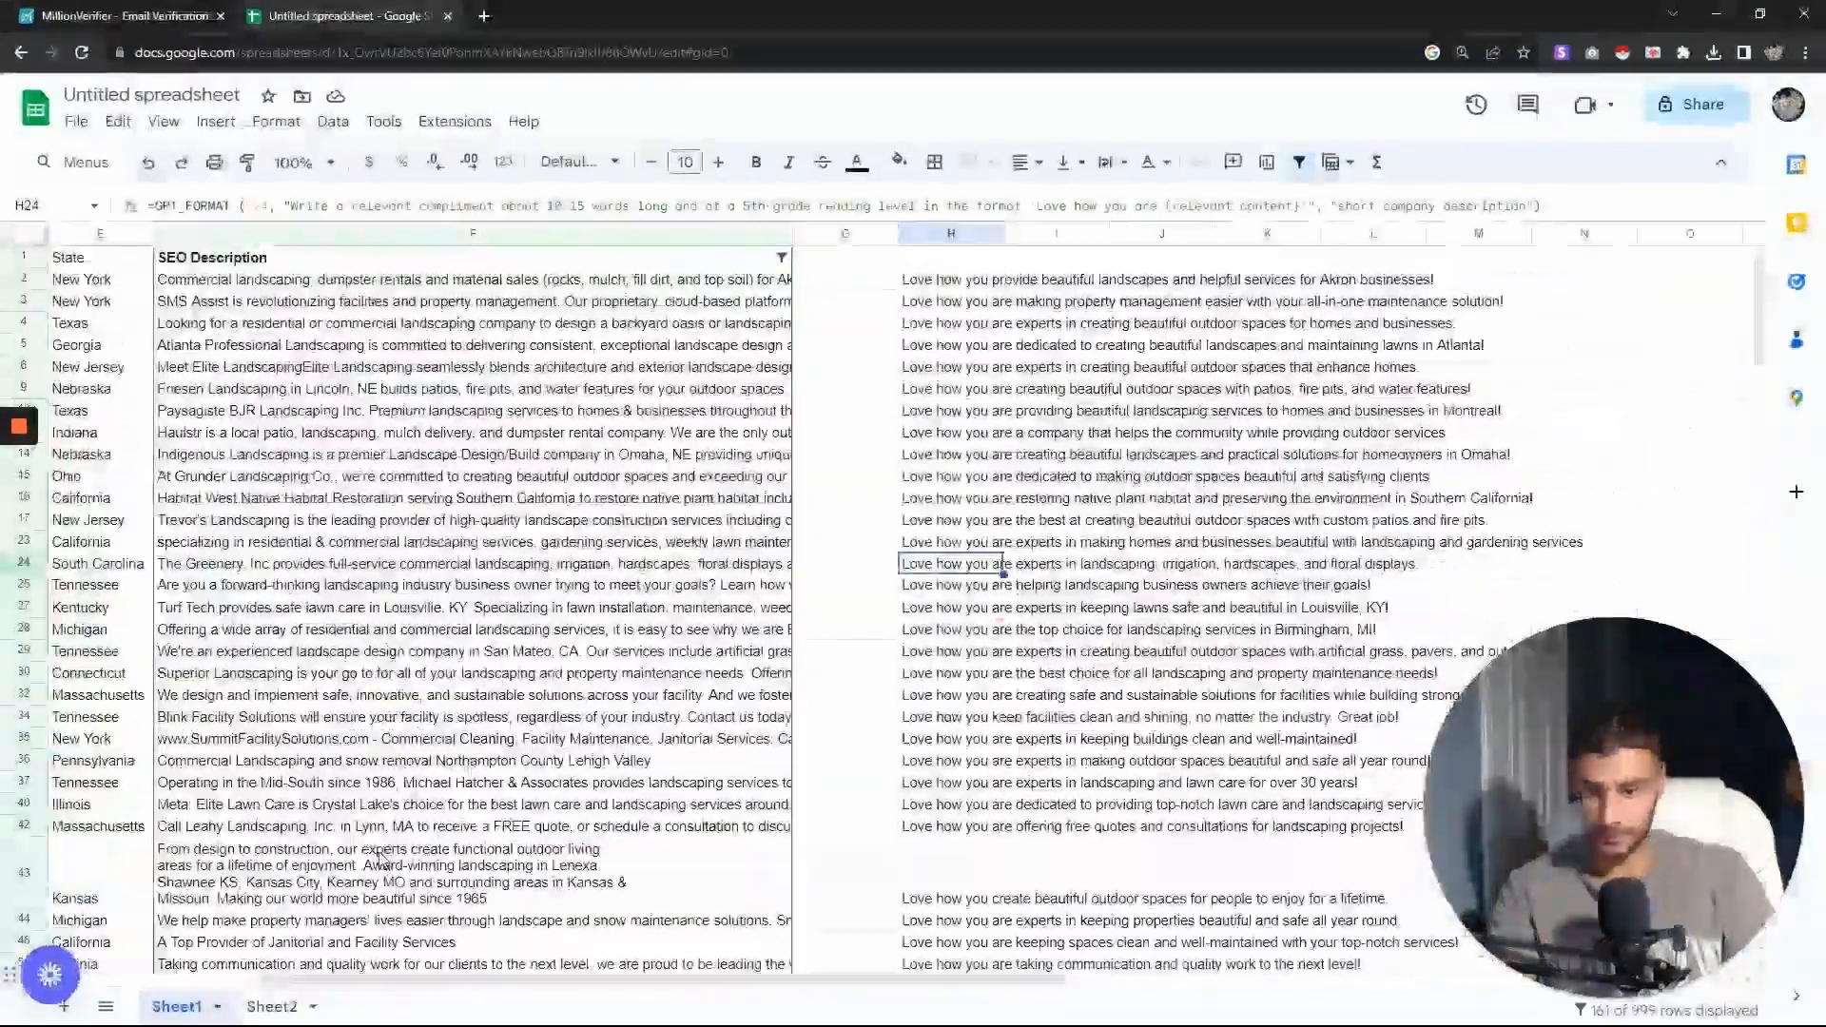
scroll(393, 790, "down", 10)
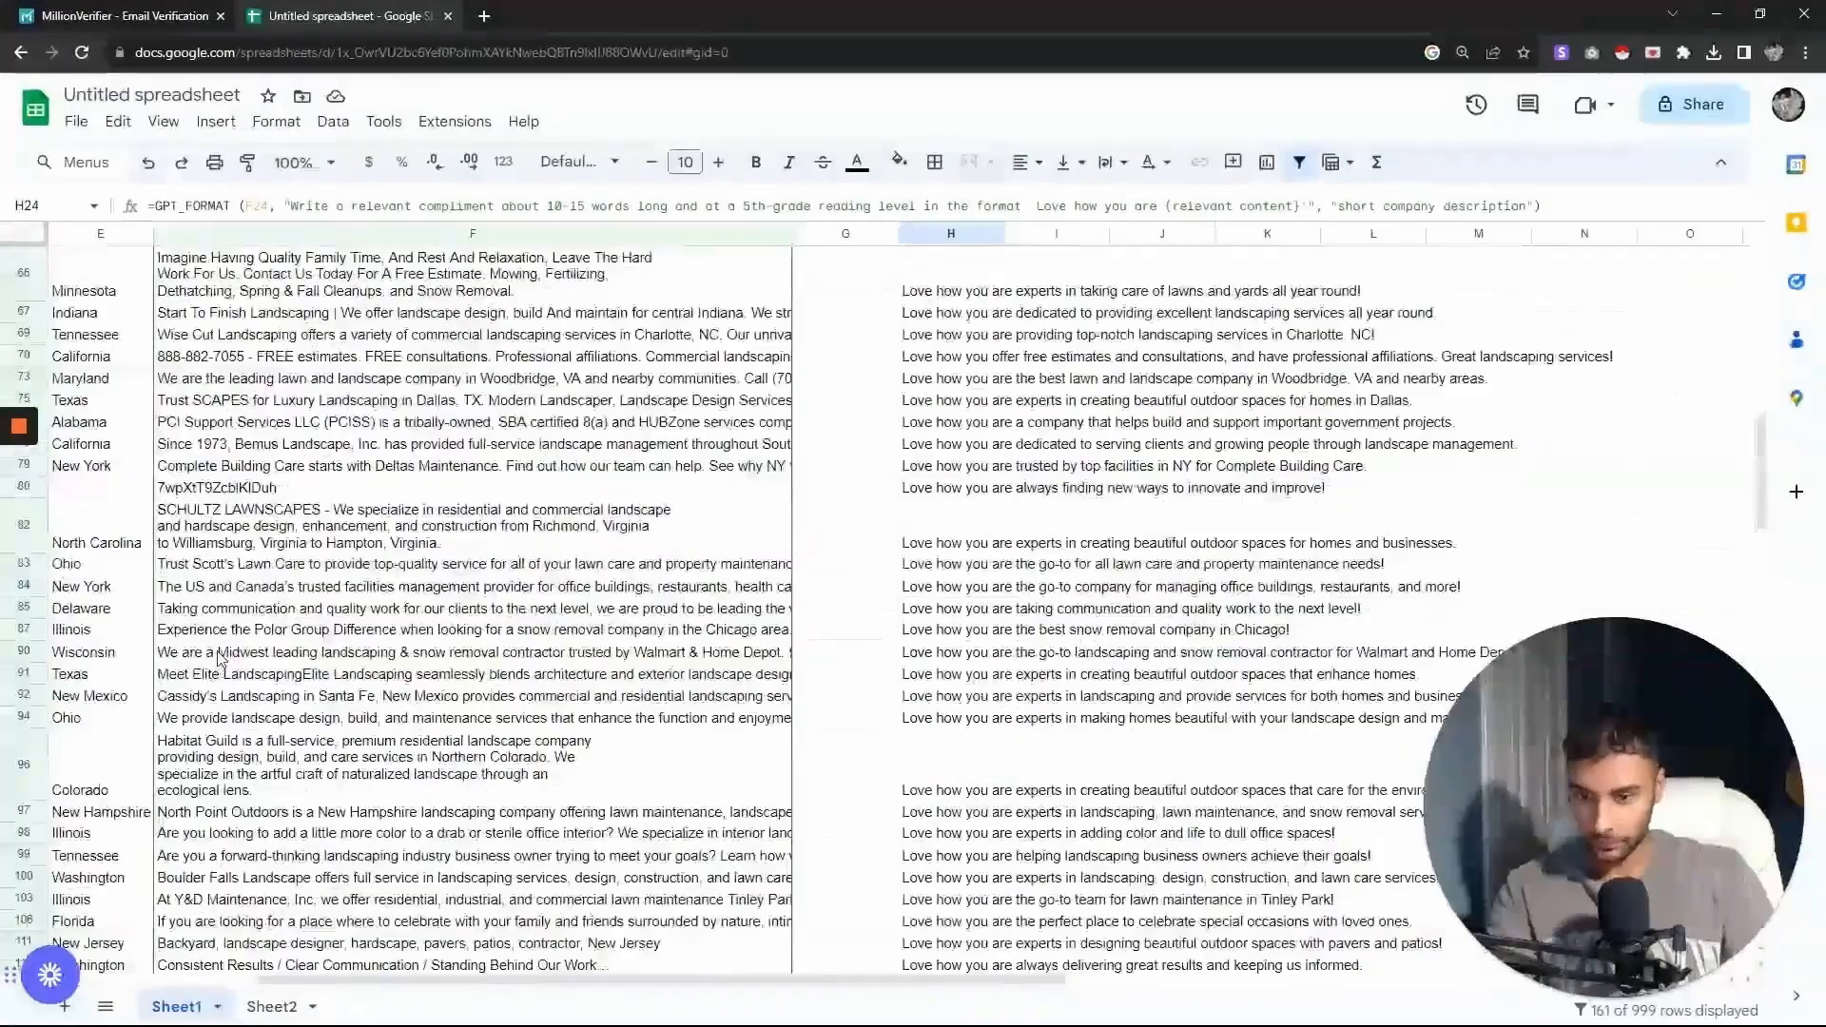
left_click(552, 656)
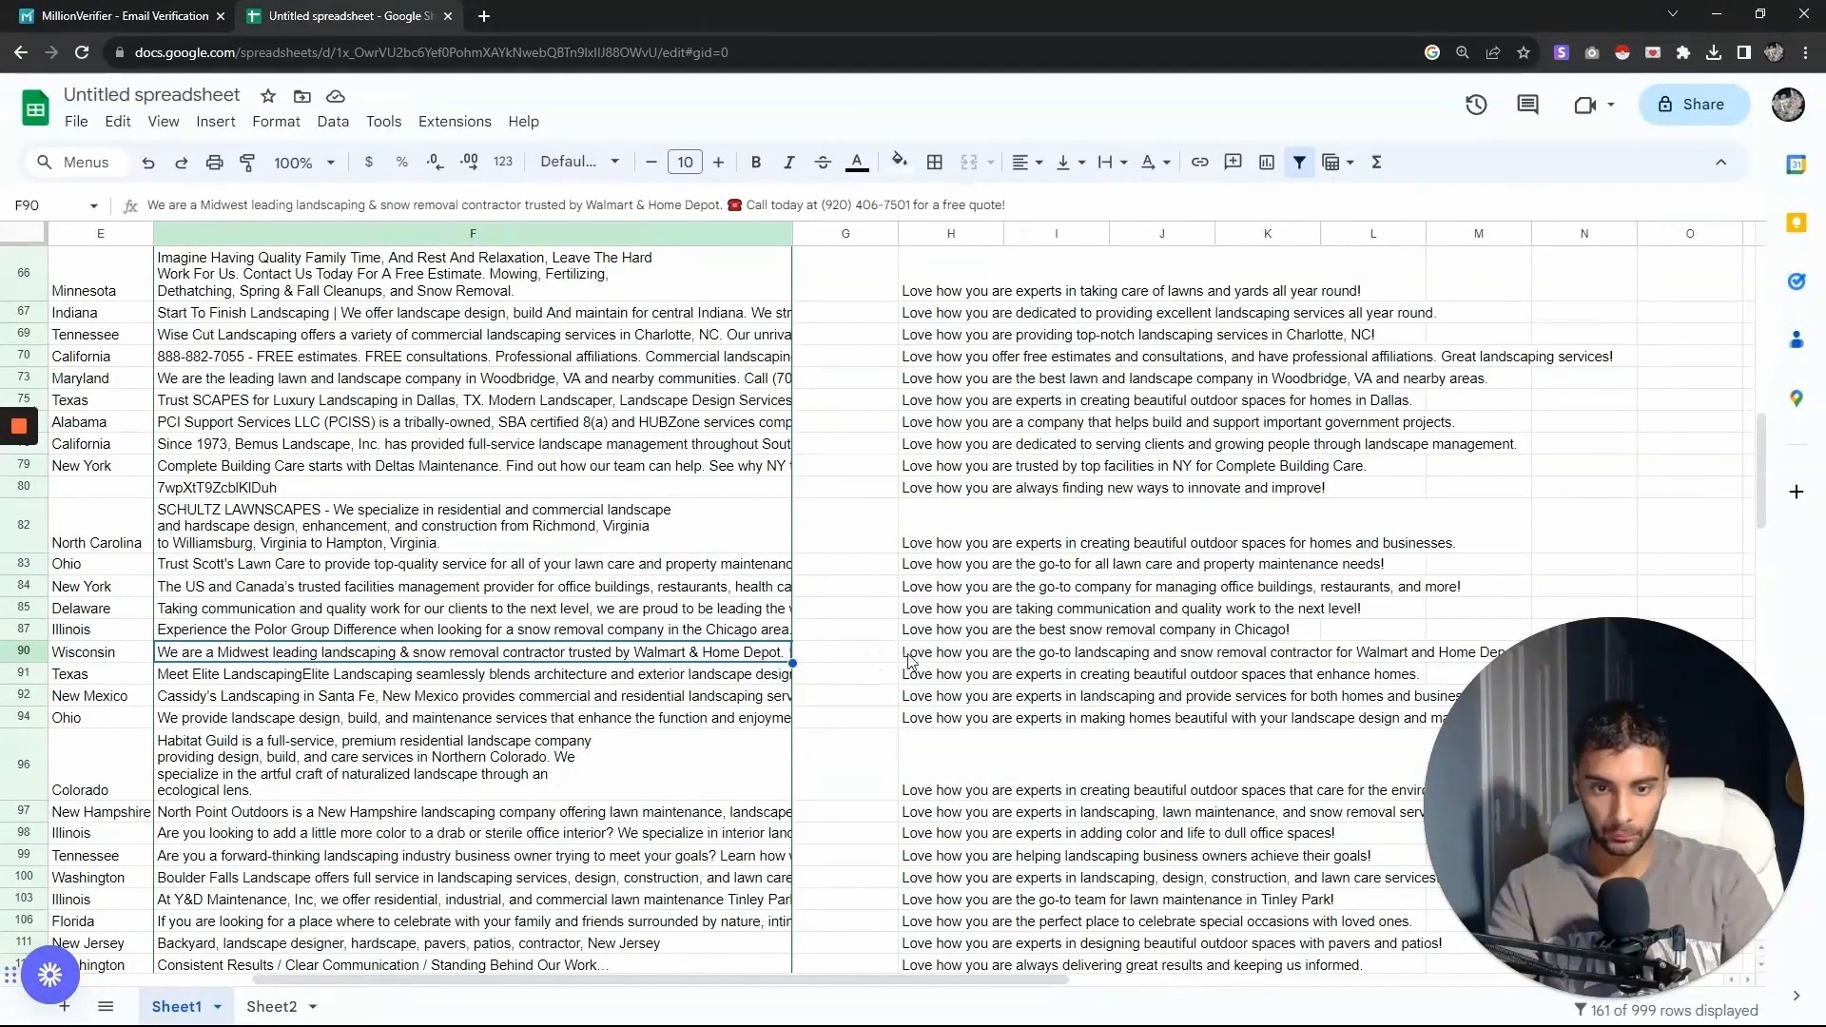
- Examine the SEO descriptions and their compliments in column H further down the sheet
scroll(921, 587, "down", 1)
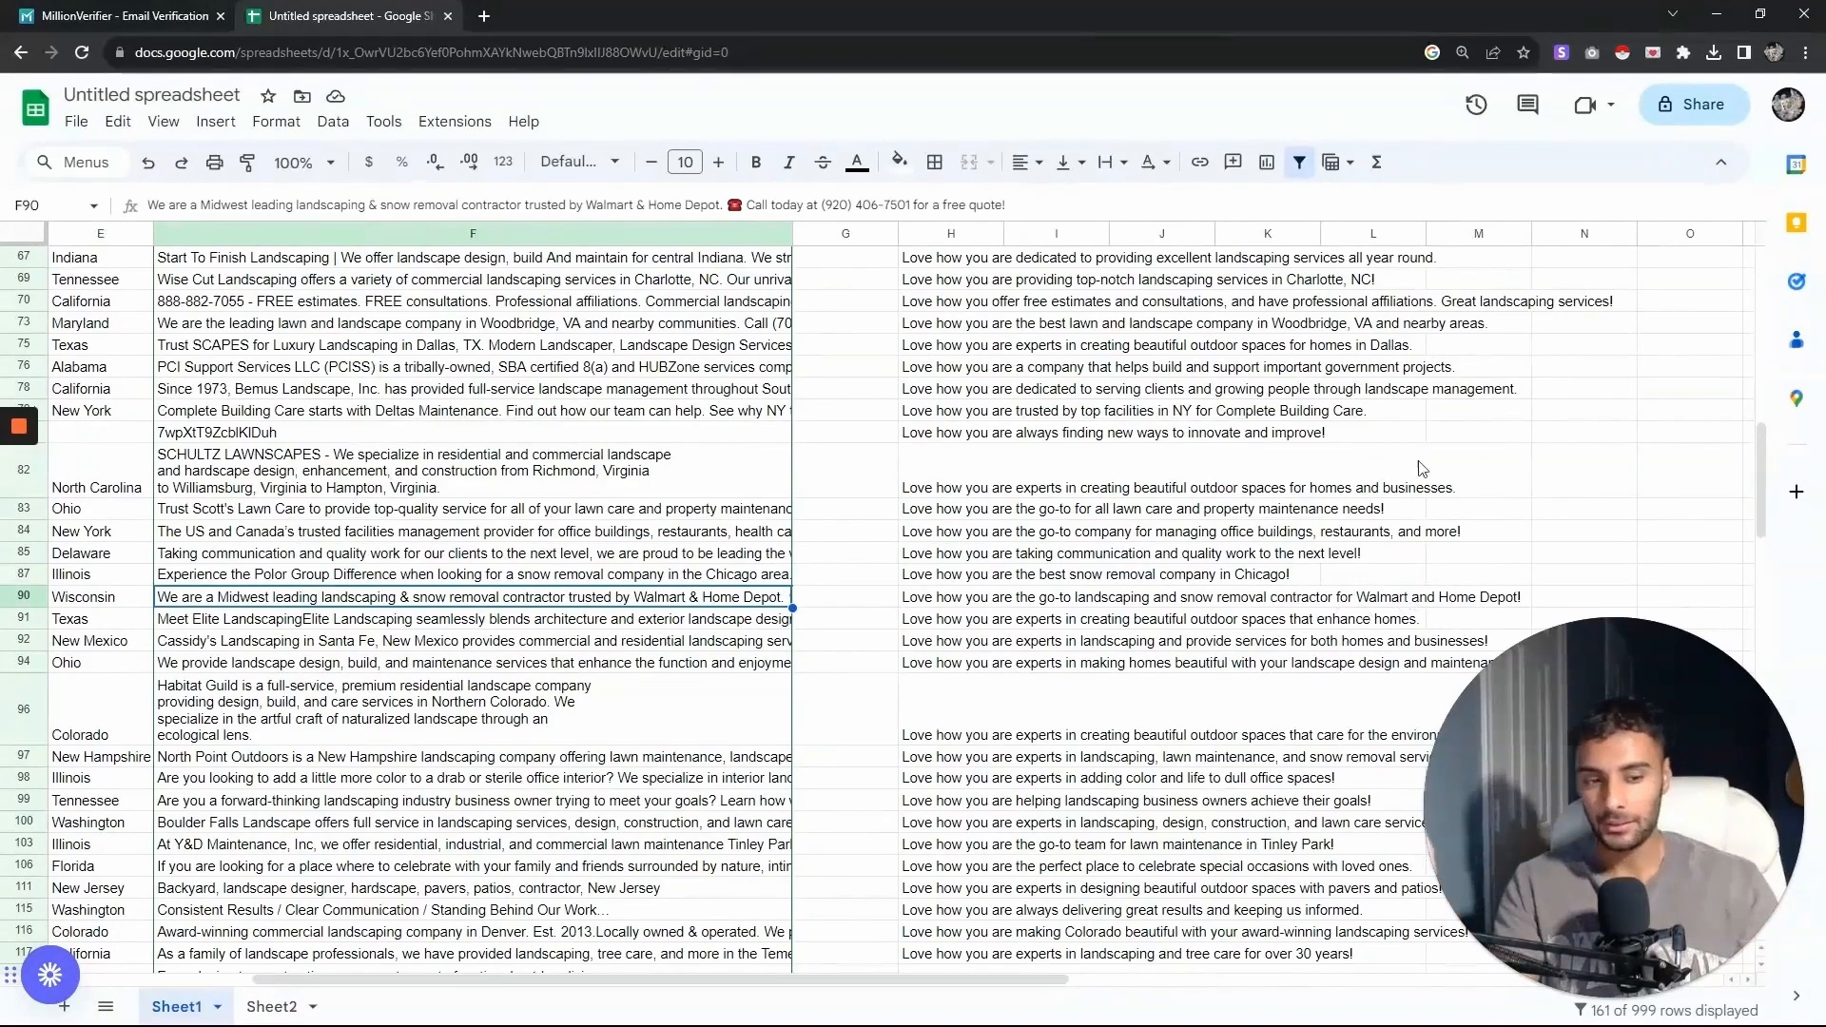
scroll(1365, 475, "down", 1)
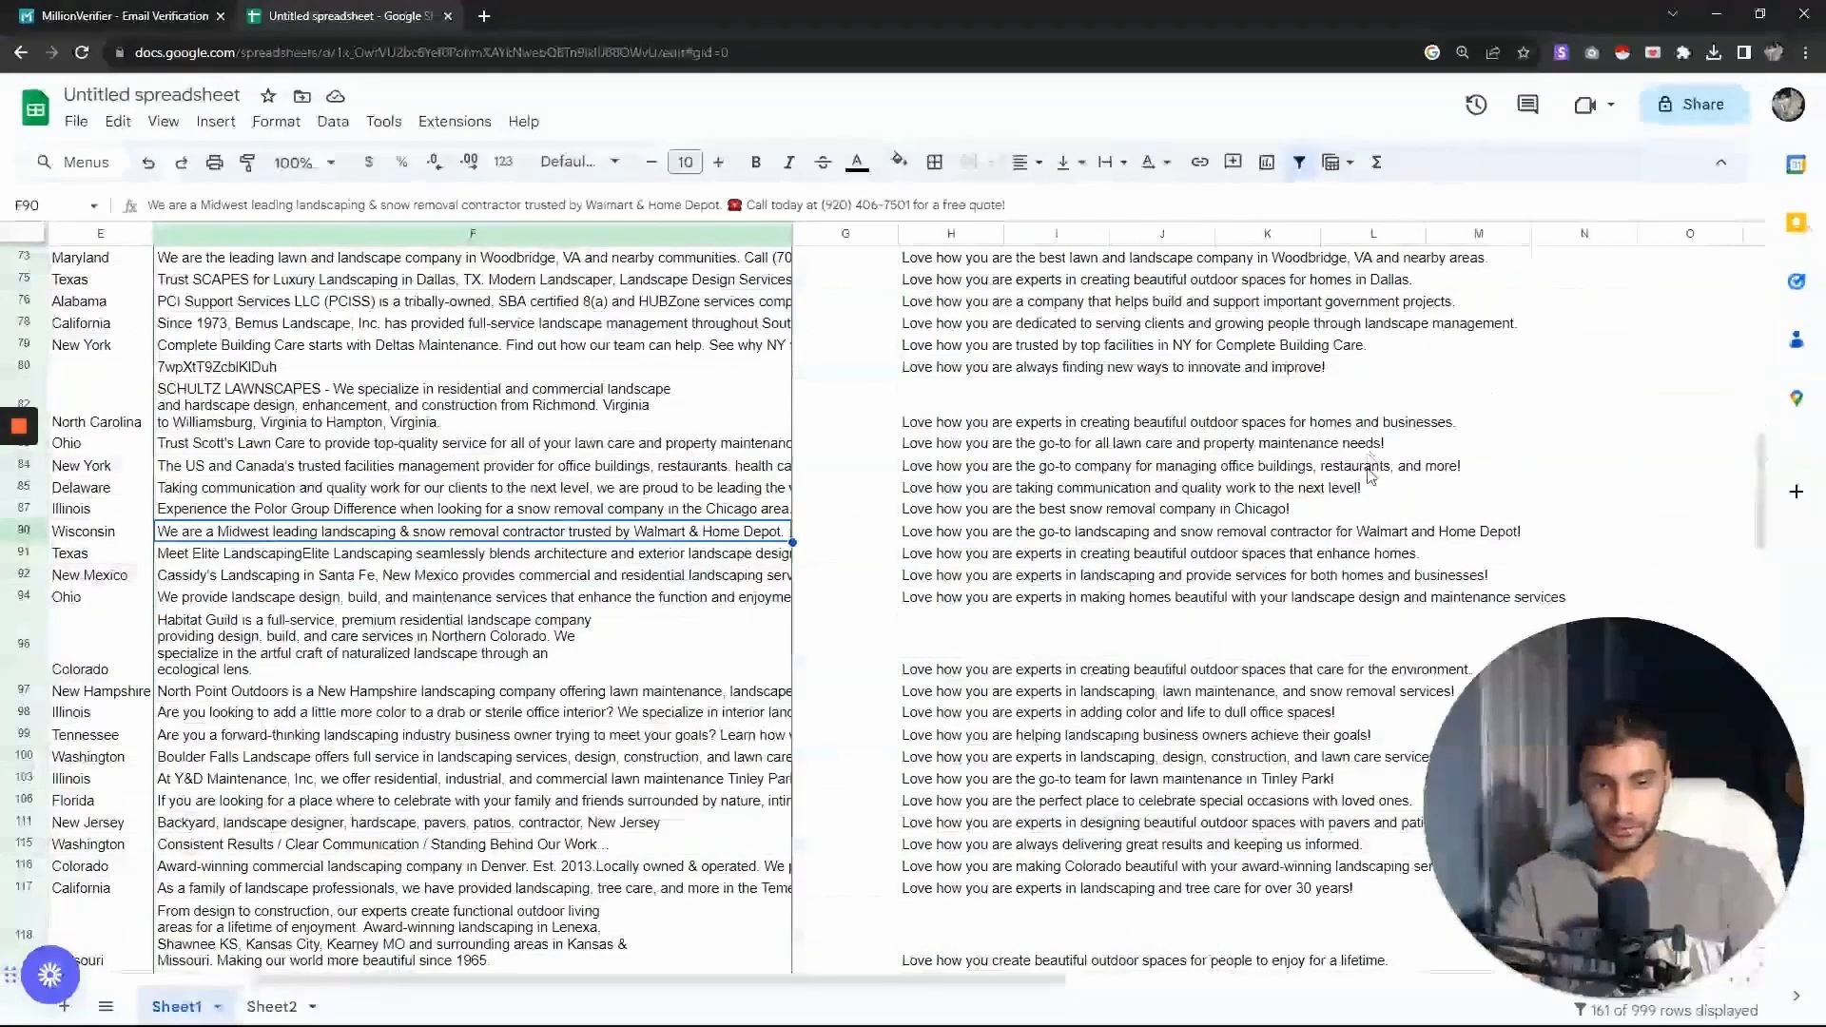
scroll(1275, 630, "down", 1)
left_click(1051, 604)
left_click(456, 597)
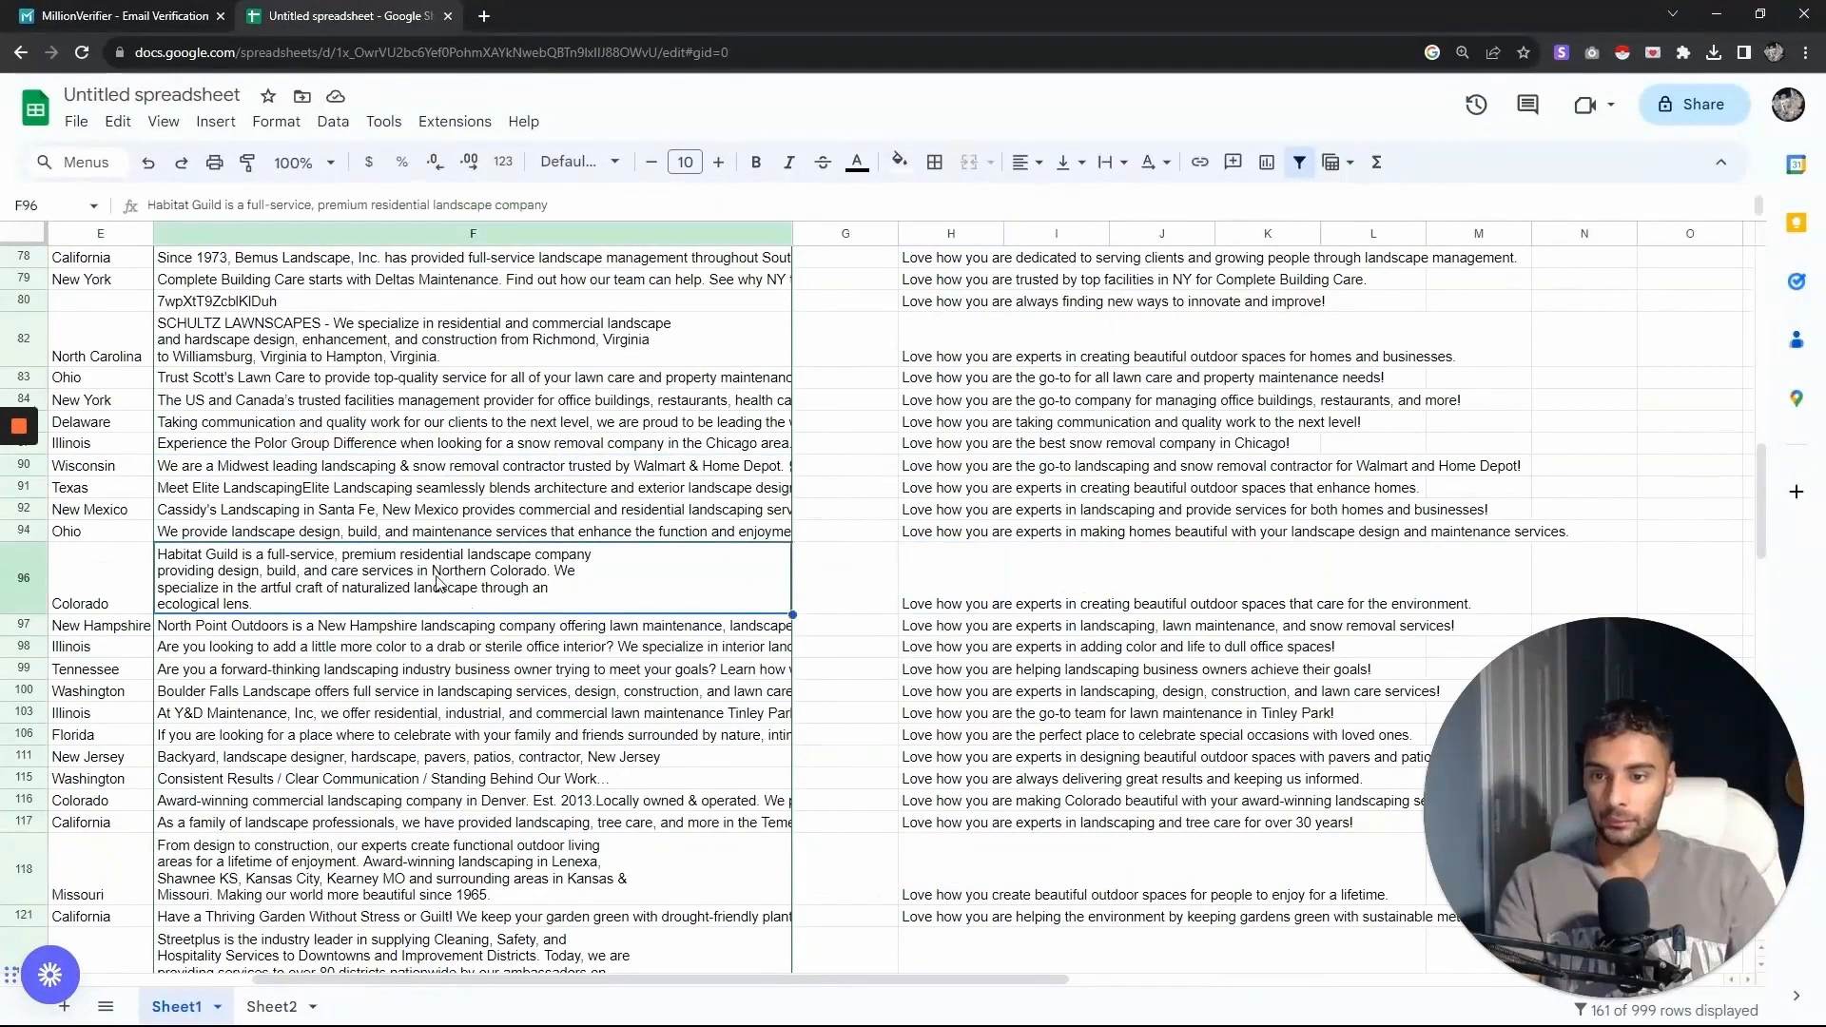
scroll(419, 666, "down", 2)
left_click(314, 679)
left_click(238, 635)
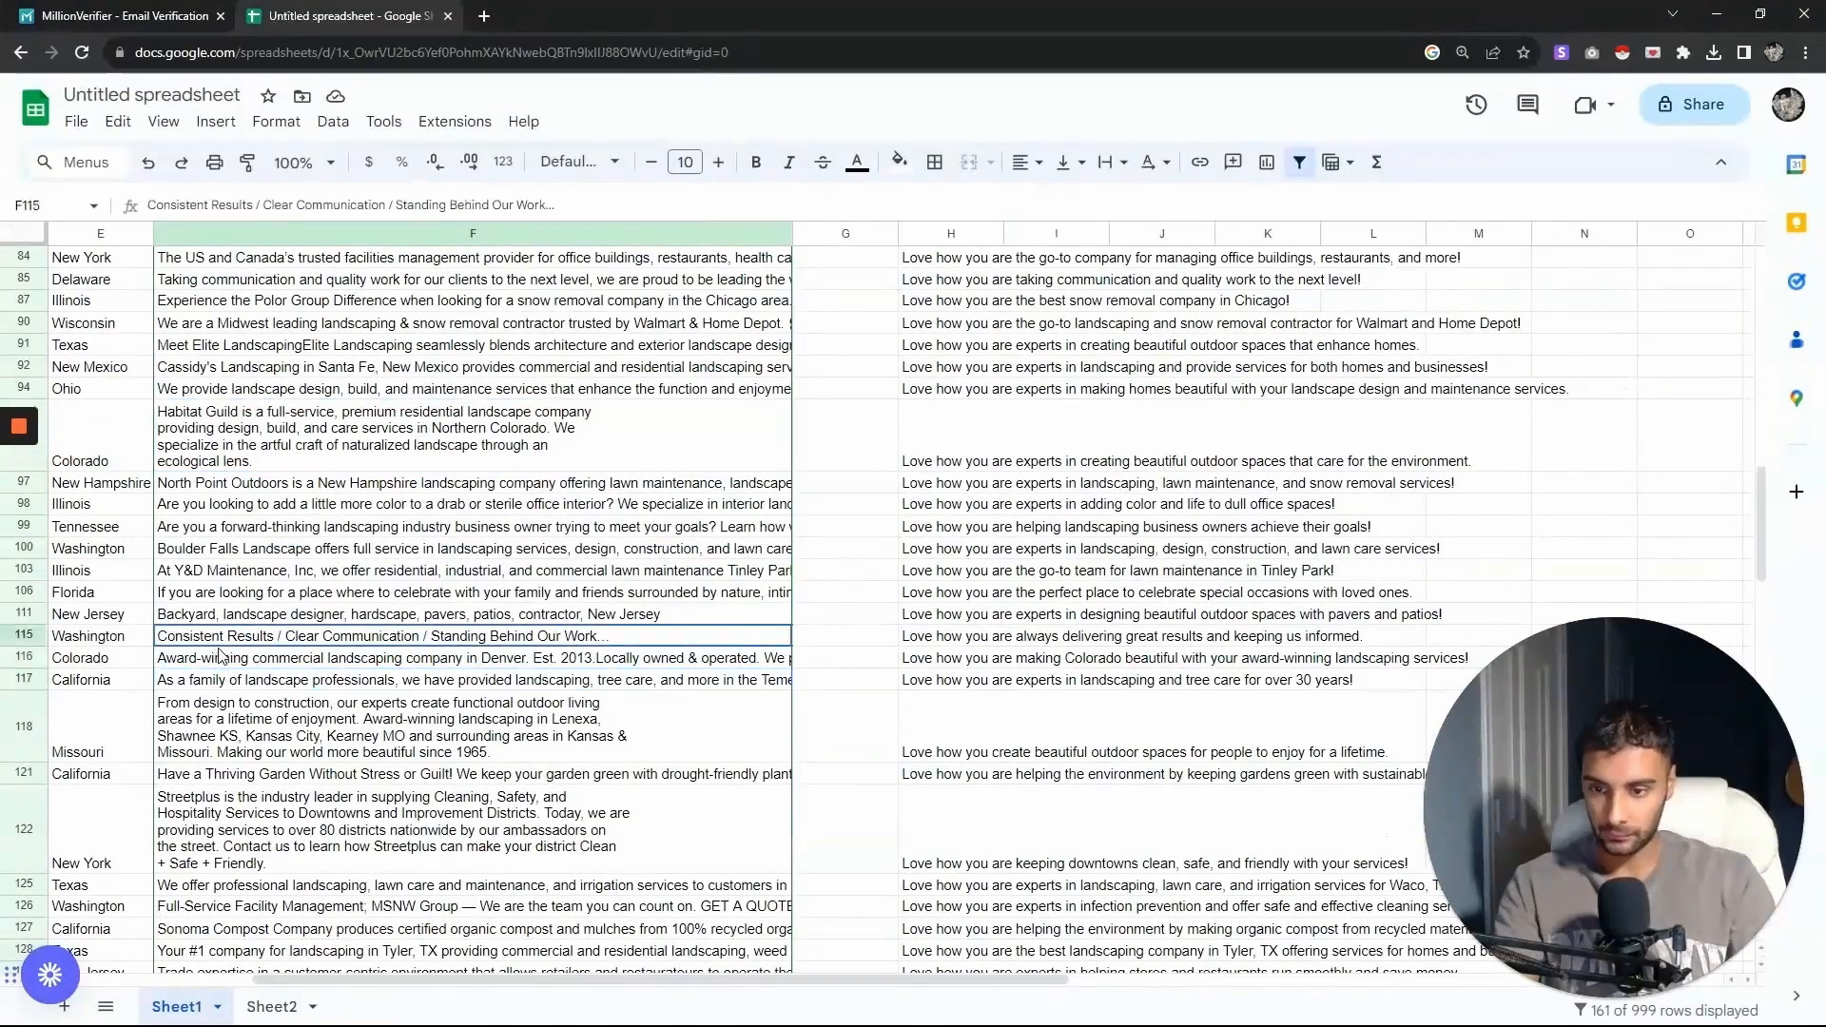
left_click(281, 659)
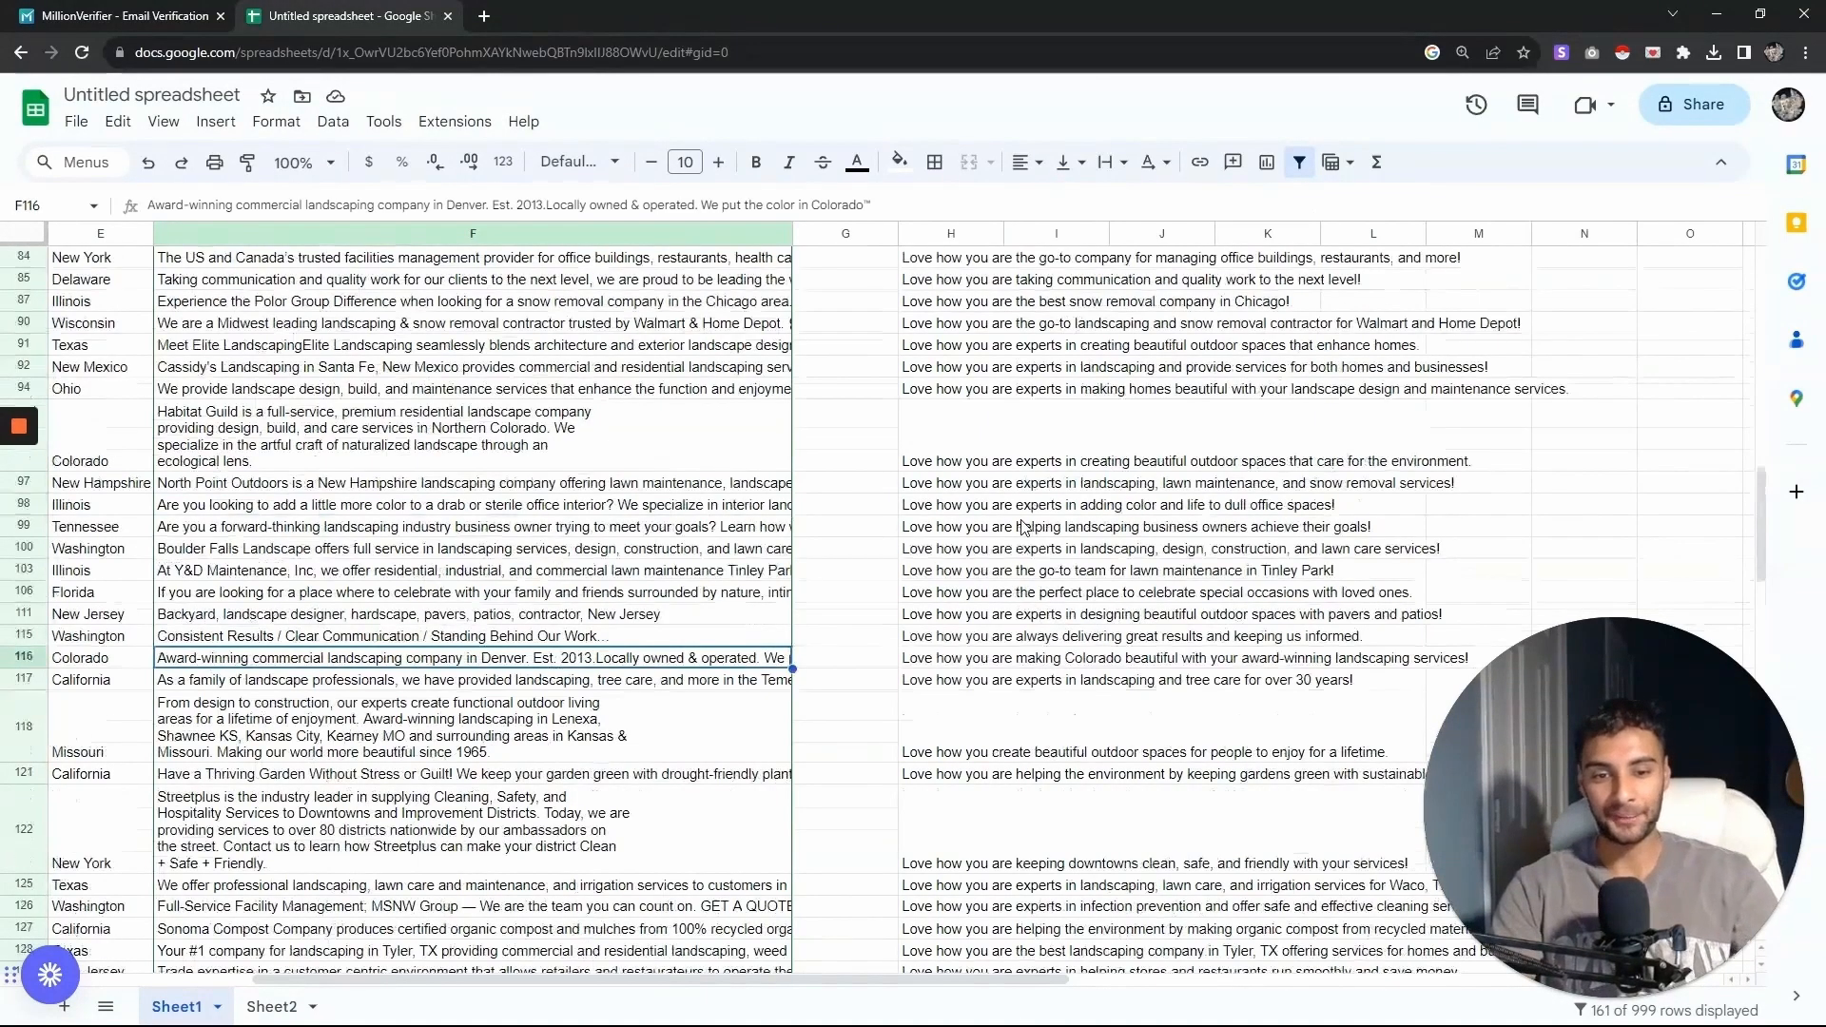
scroll(1023, 555, "down", 9)
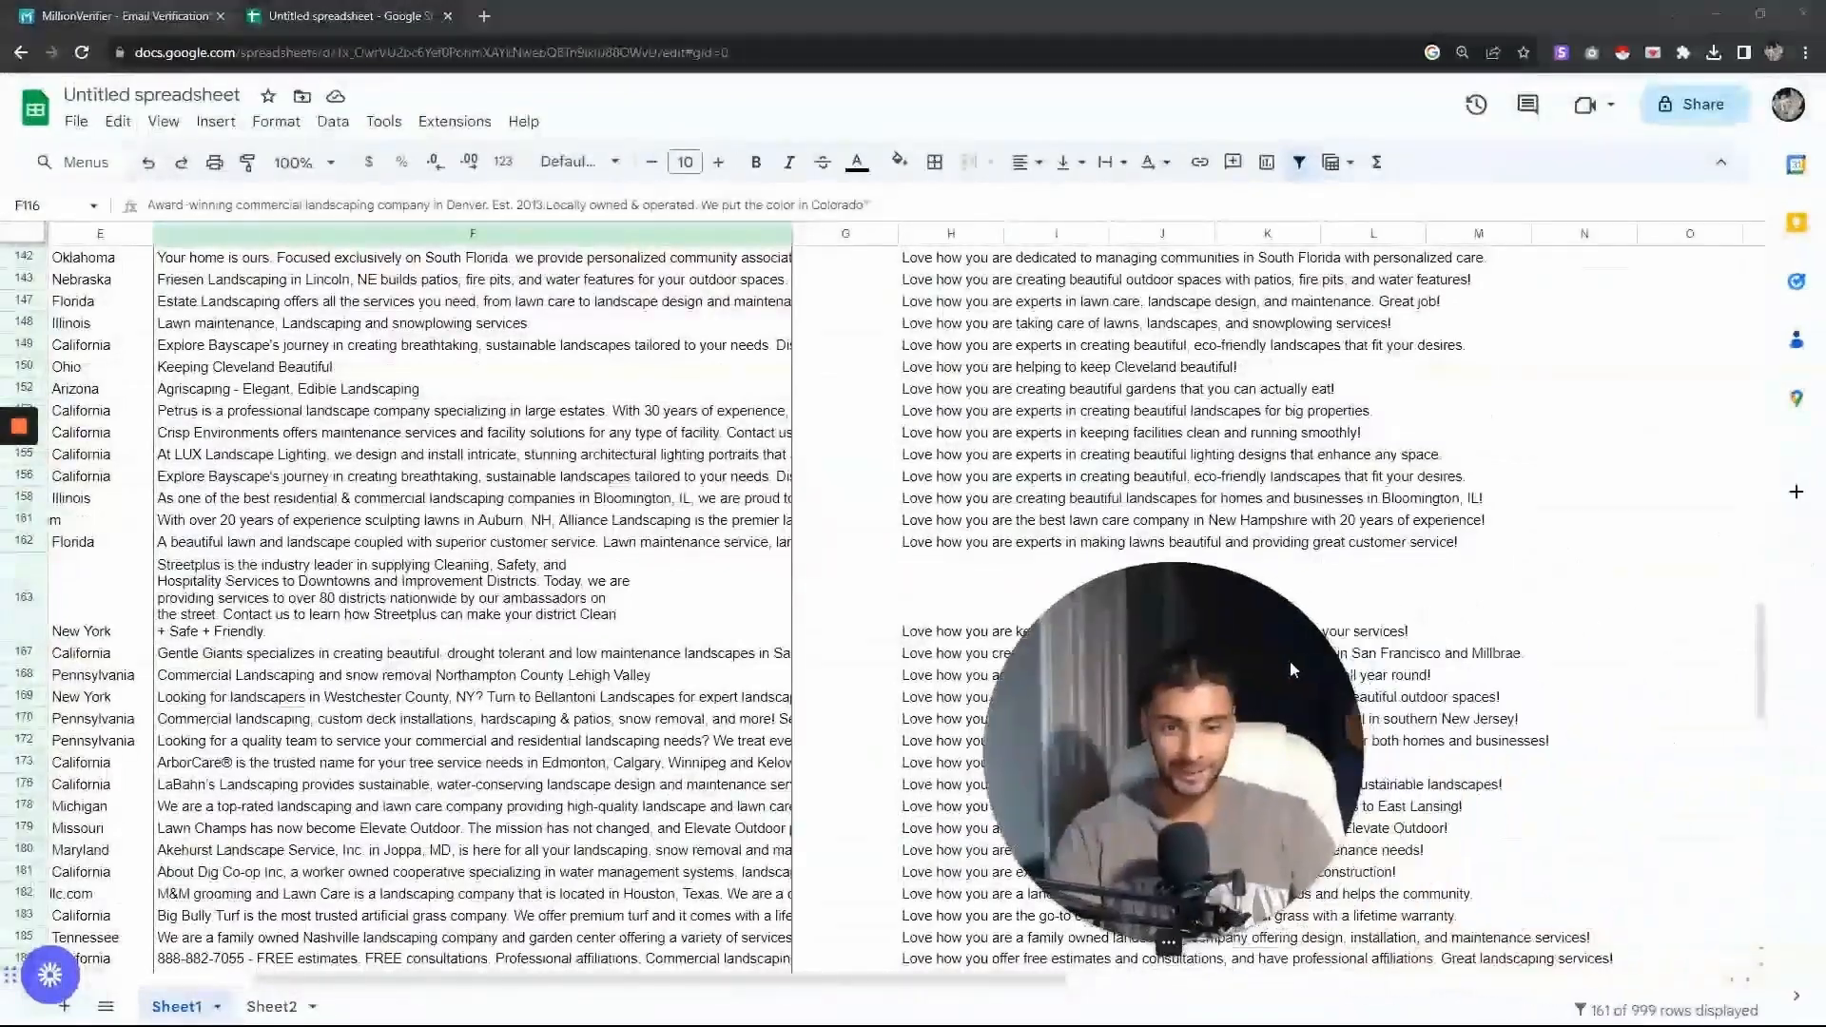
scroll(1046, 618, "down", 3)
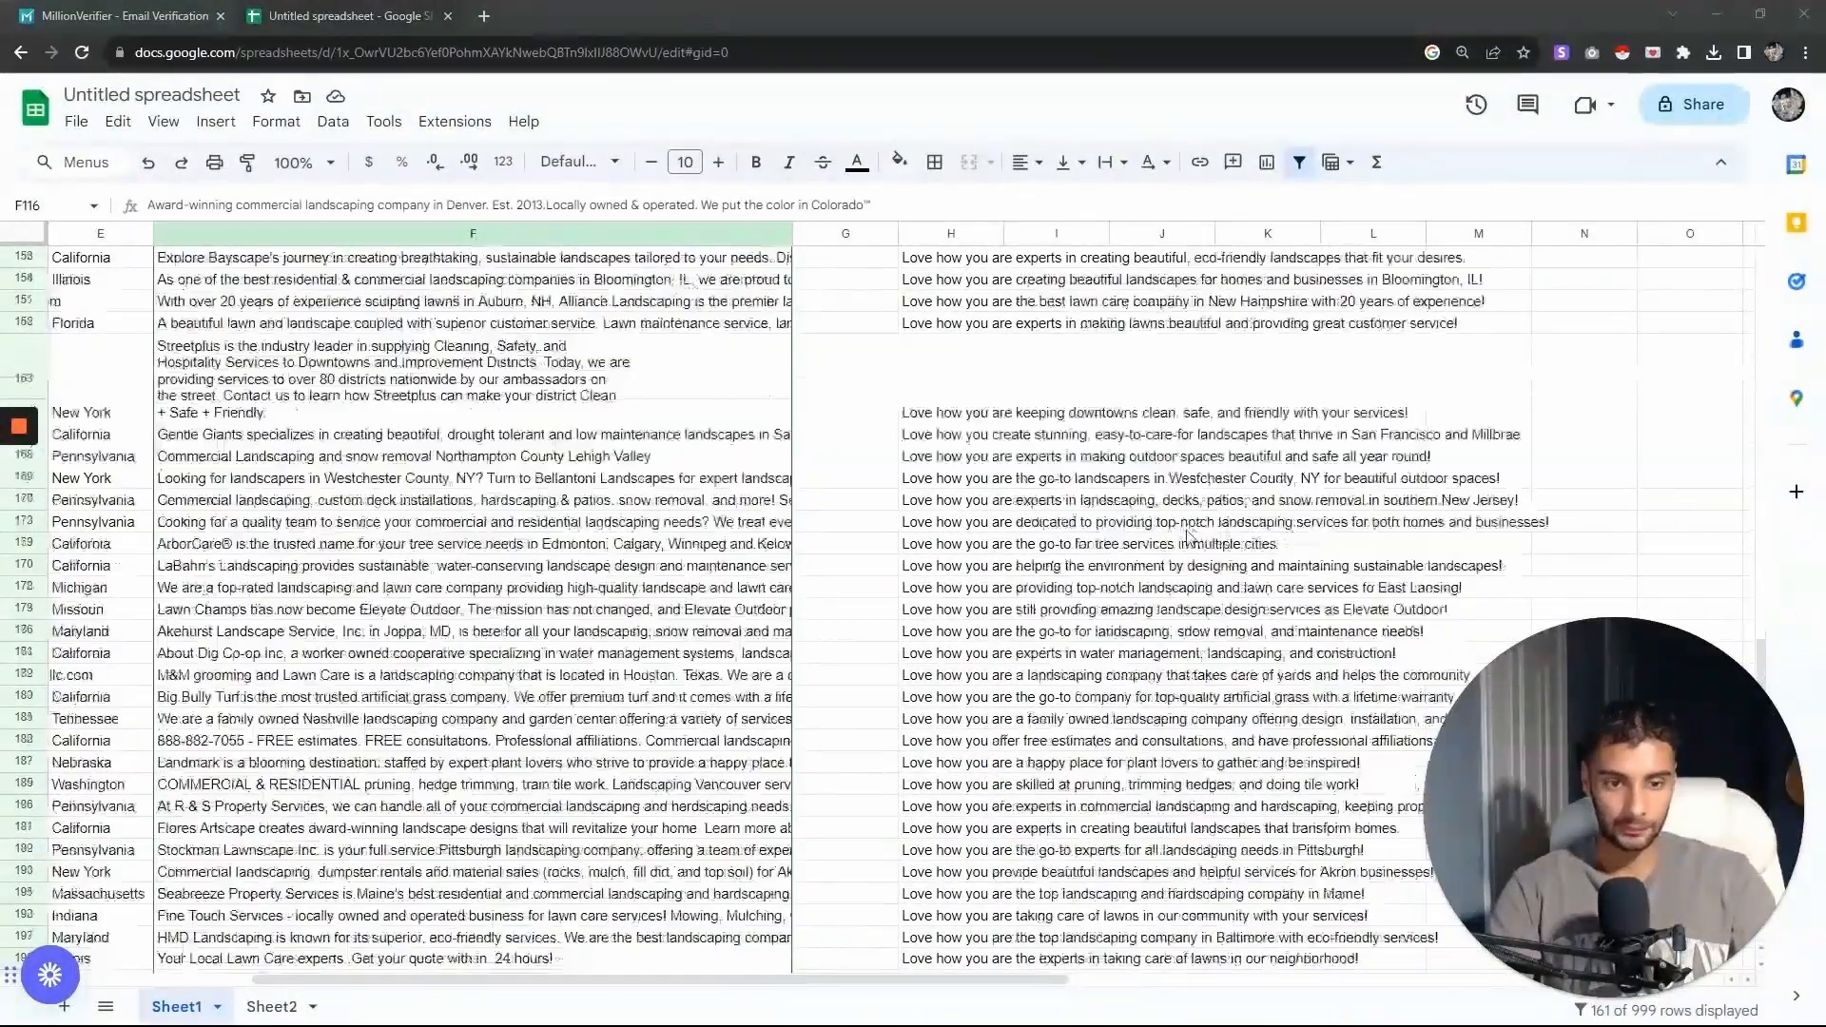
left_click(1056, 583)
scroll(1037, 666, "down", 2)
scroll(1030, 699, "up", 3)
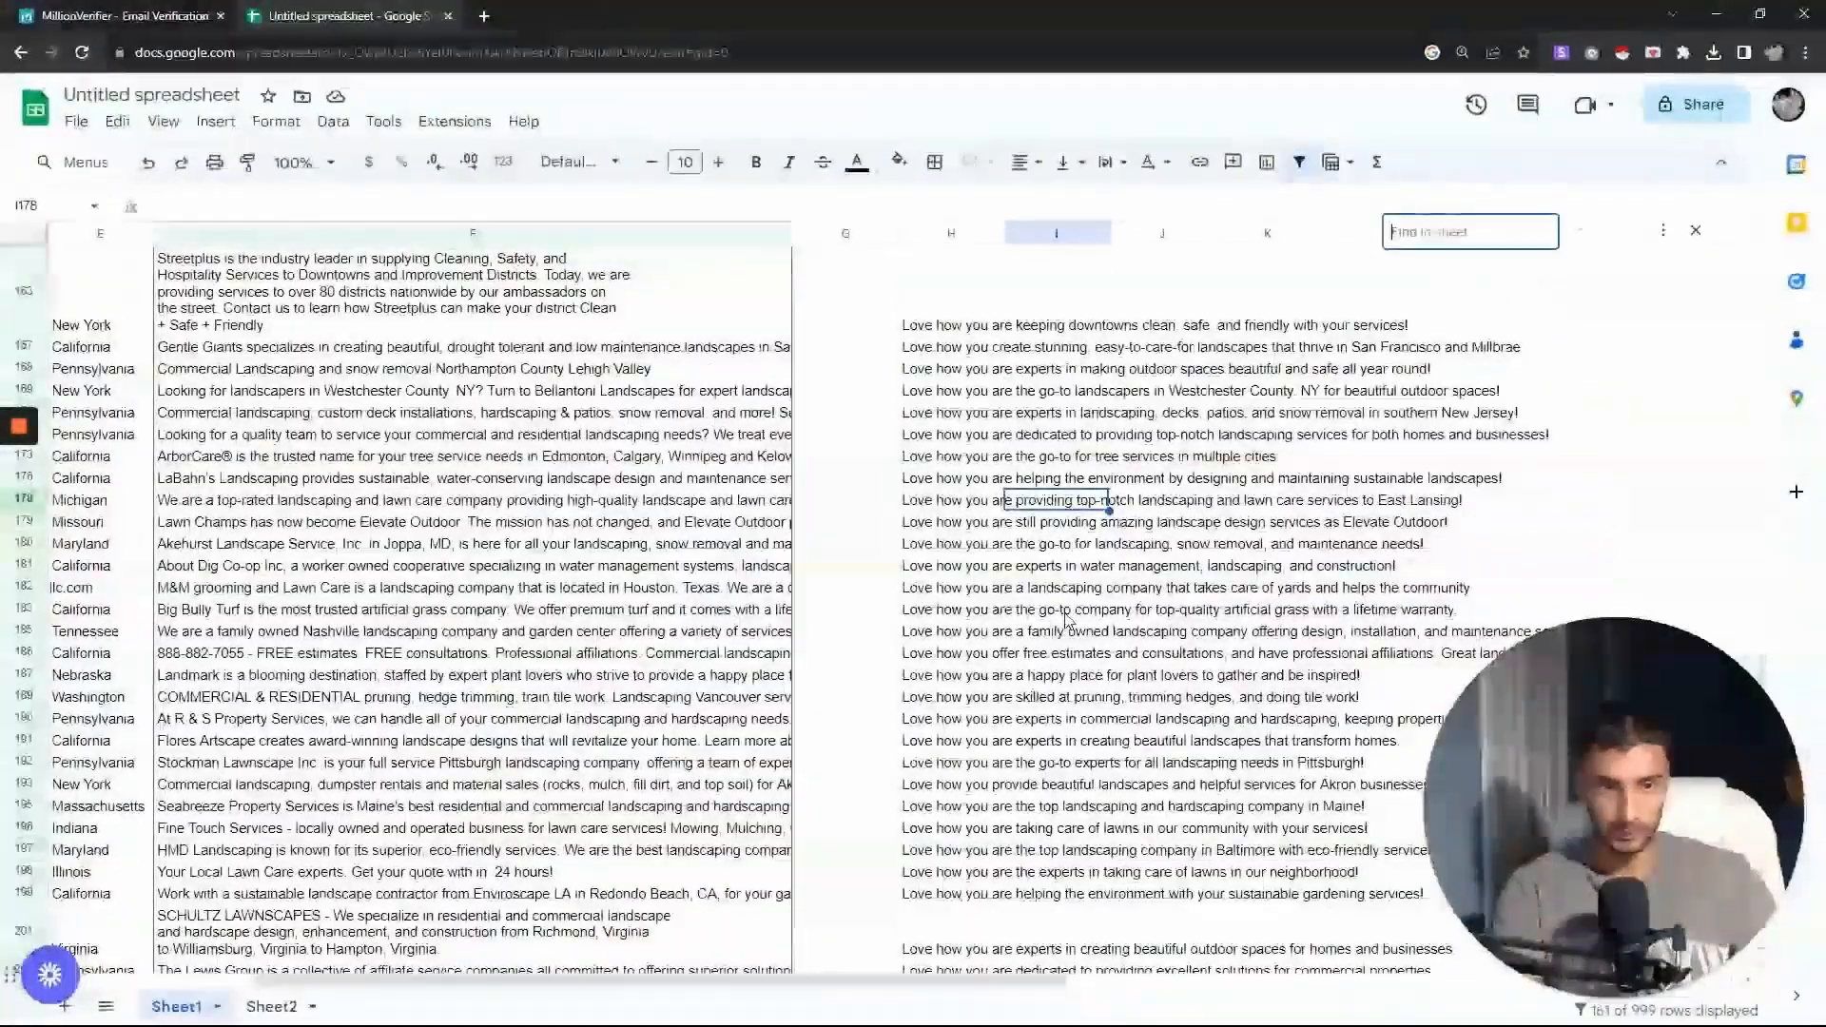
- Search the sheet for the word error
key("ctrl+f")
type("error")
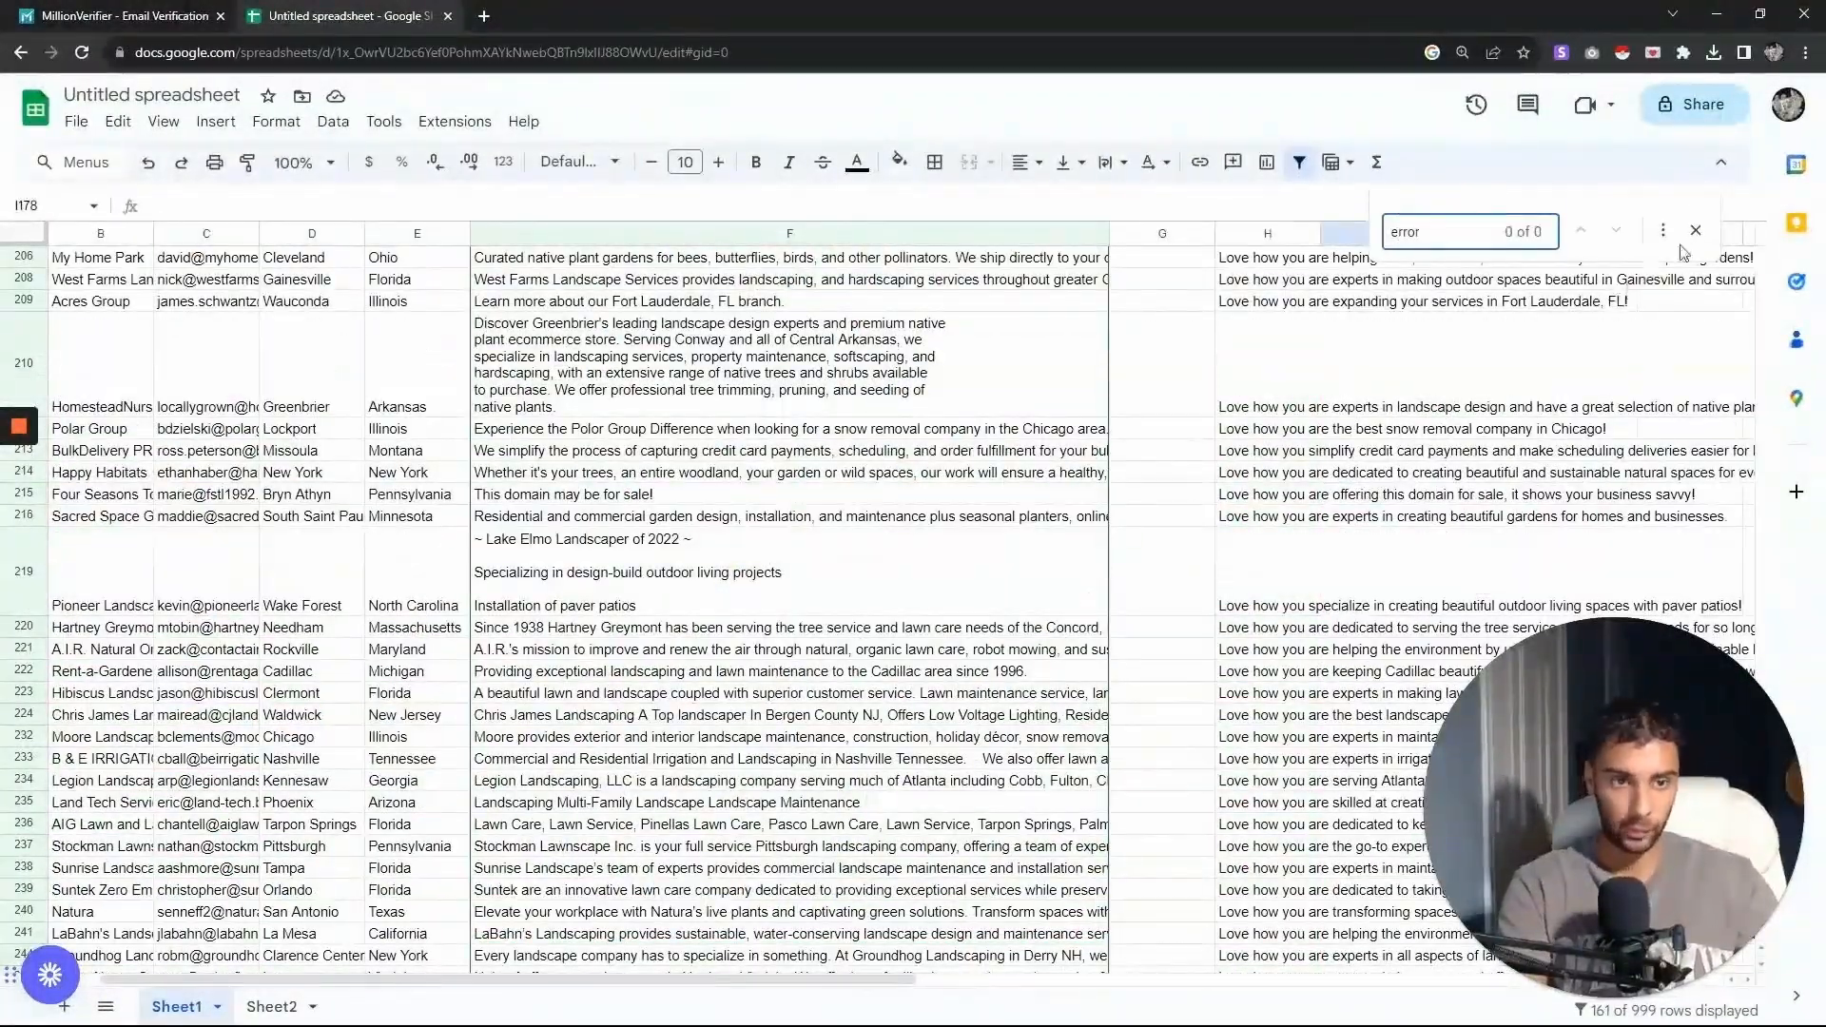
key("Escape")
scroll(1475, 570, "up", 10)
scroll(1519, 597, "up", 20)
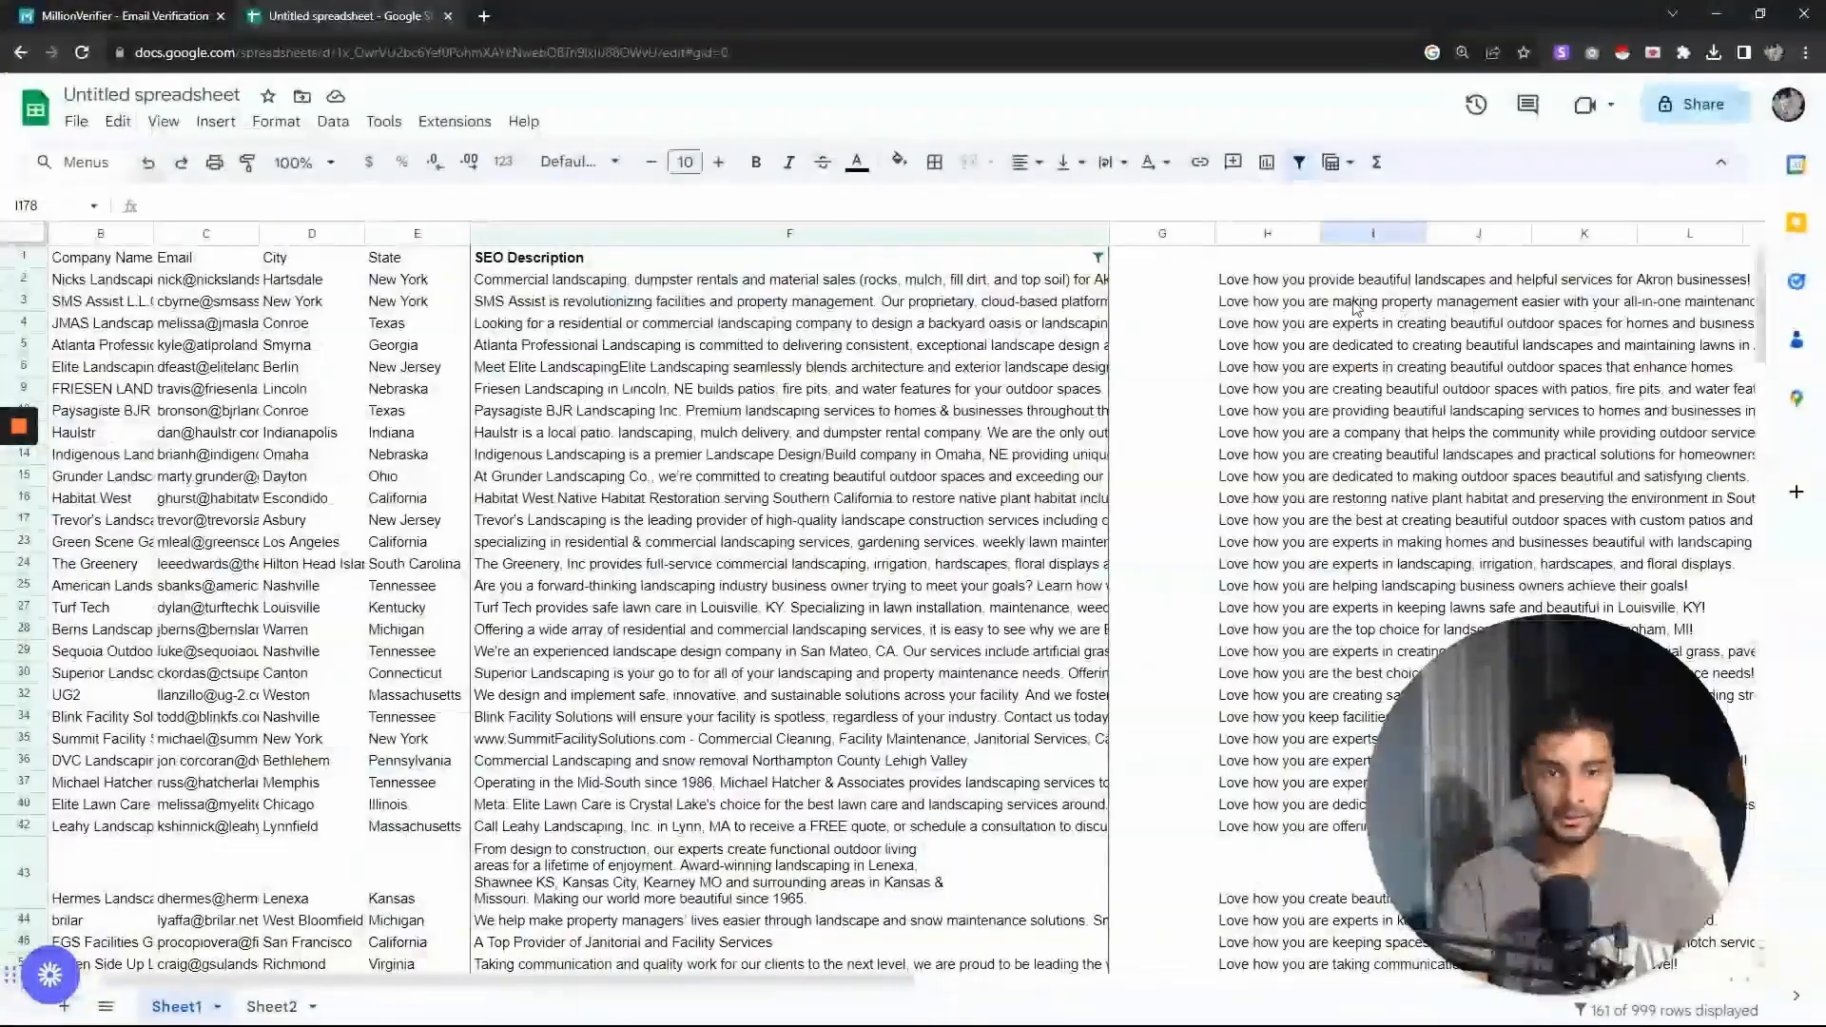
- Re-enter the GPT_FORMAT formula in H2 by cutting it out of the cell and pasting it back
left_click(1273, 278)
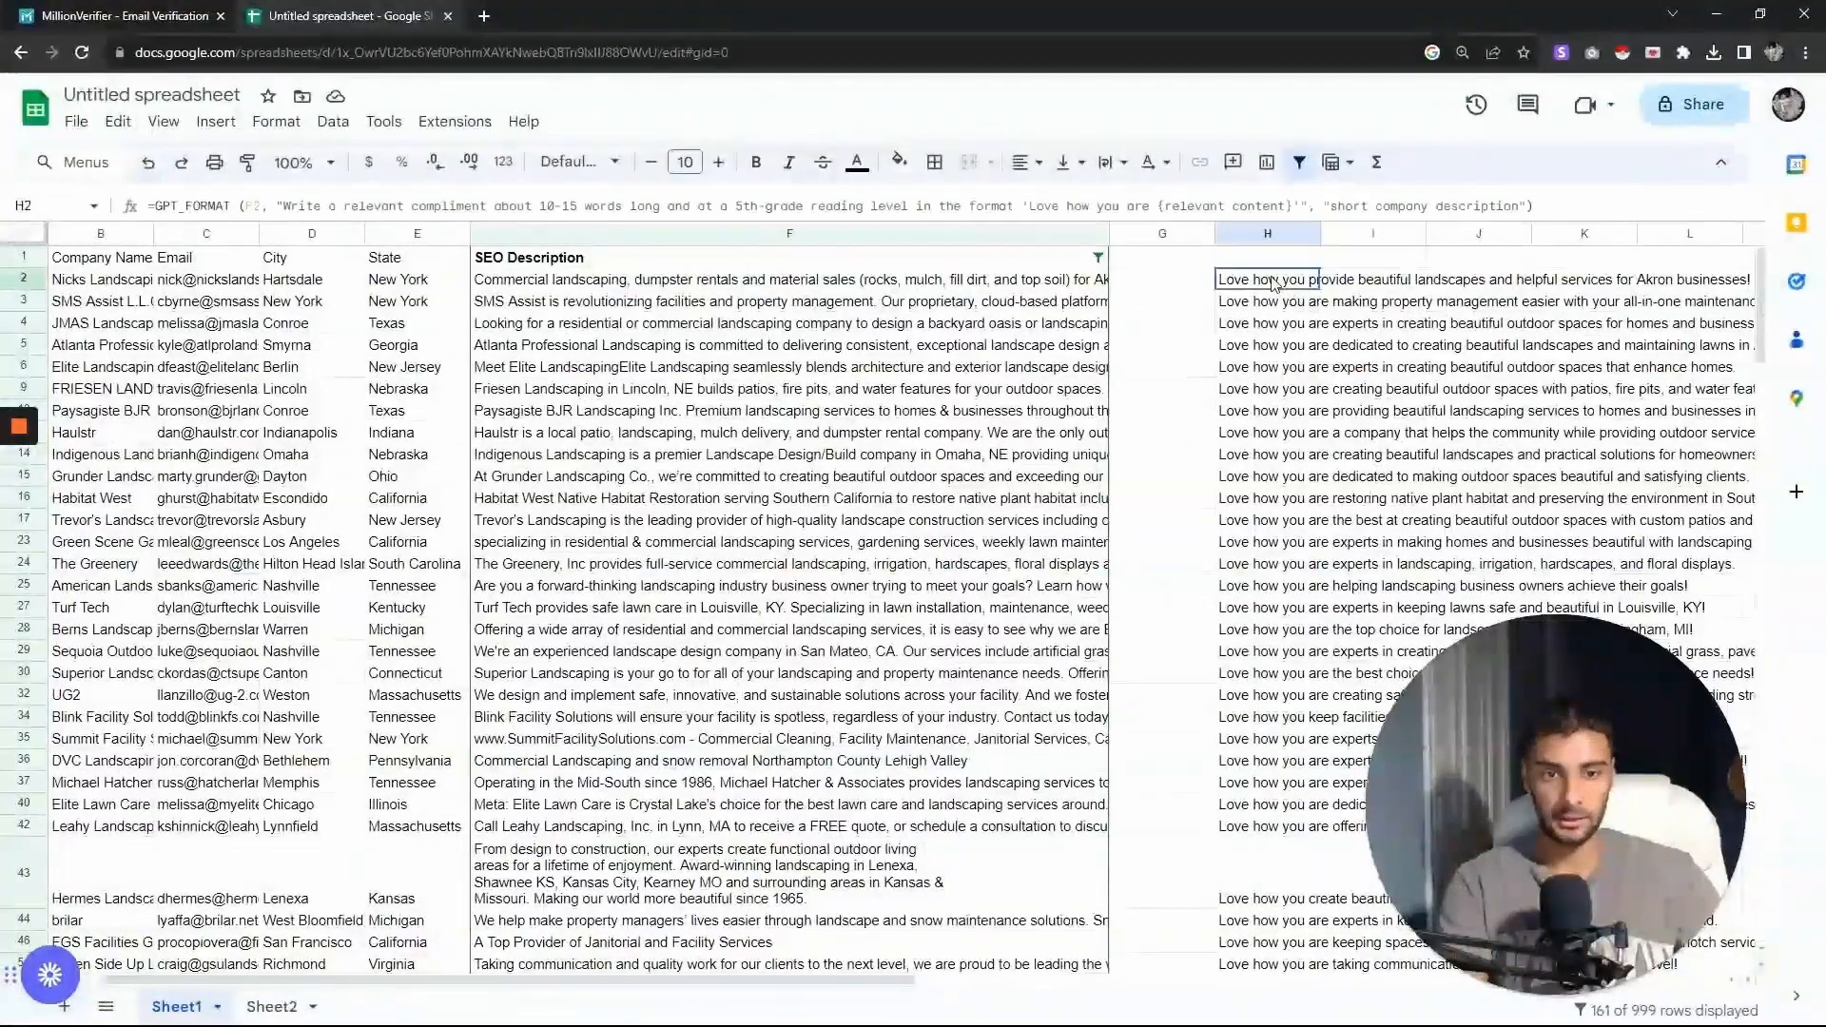
double_click(1273, 278)
key("ctrl+a")
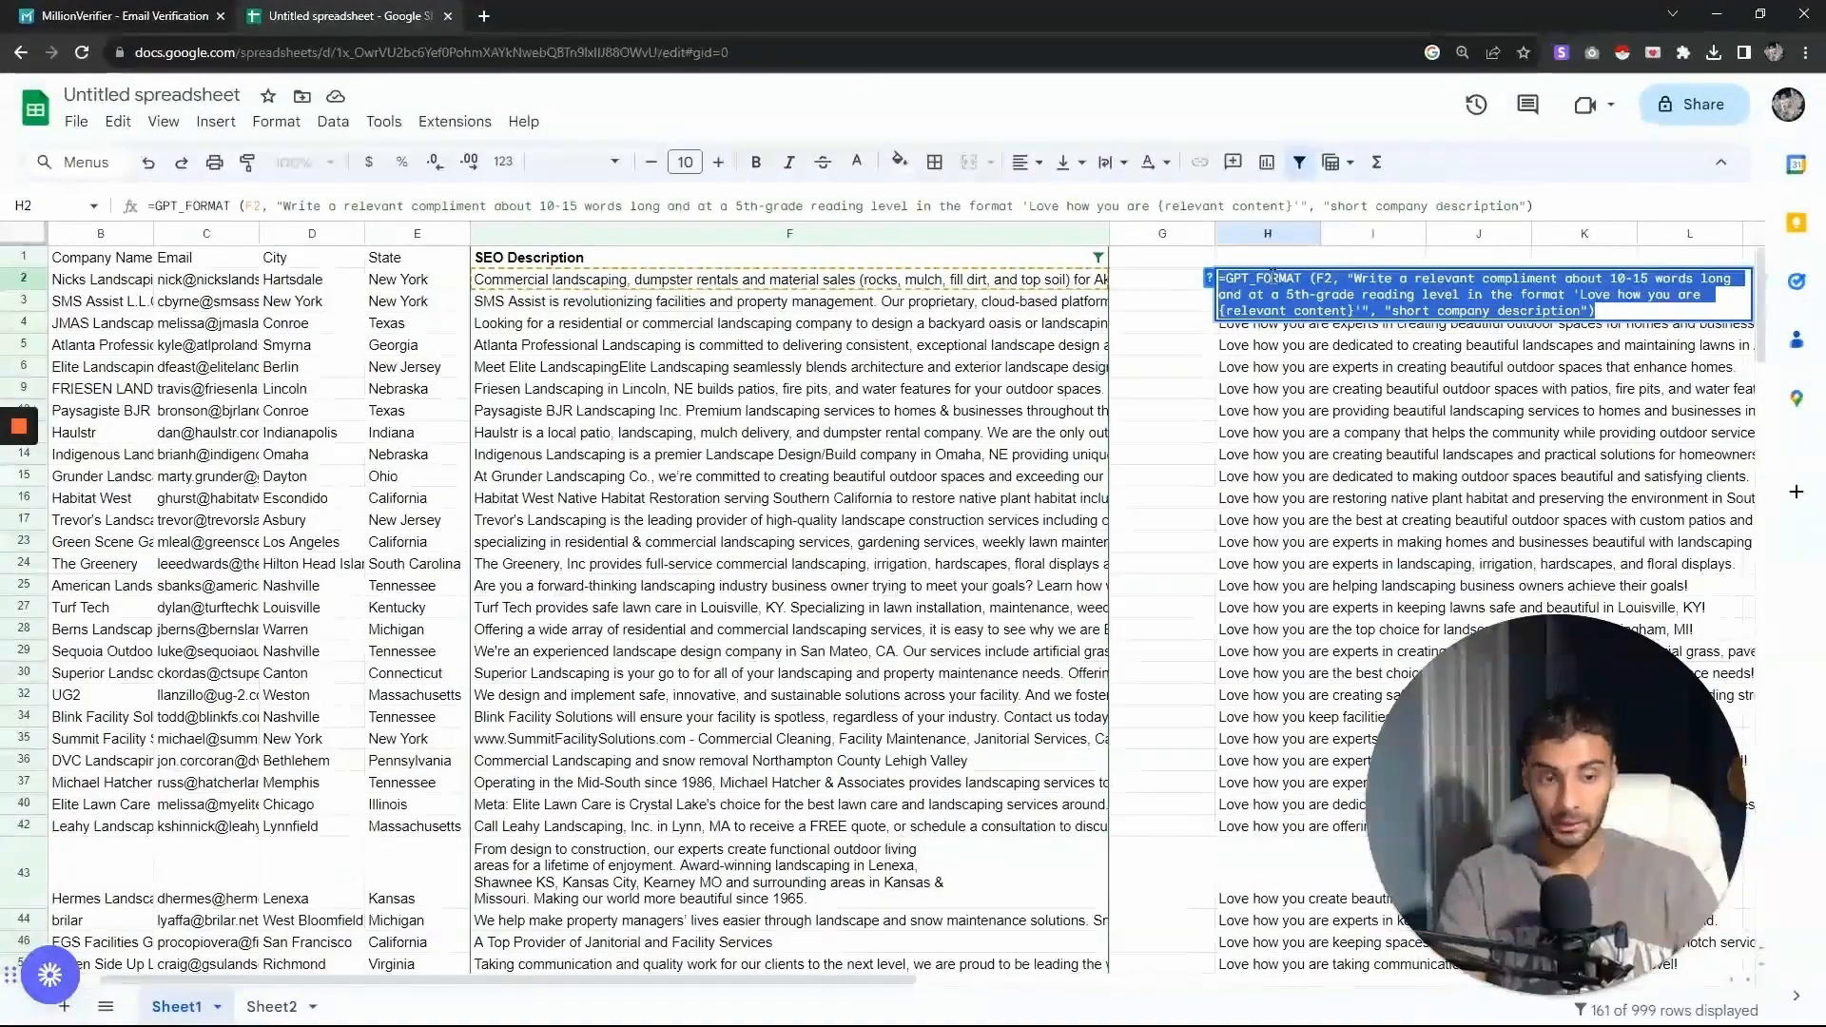
key("ctrl+x")
key("Return")
double_click(1272, 277)
key("ctrl+v")
key("Return")
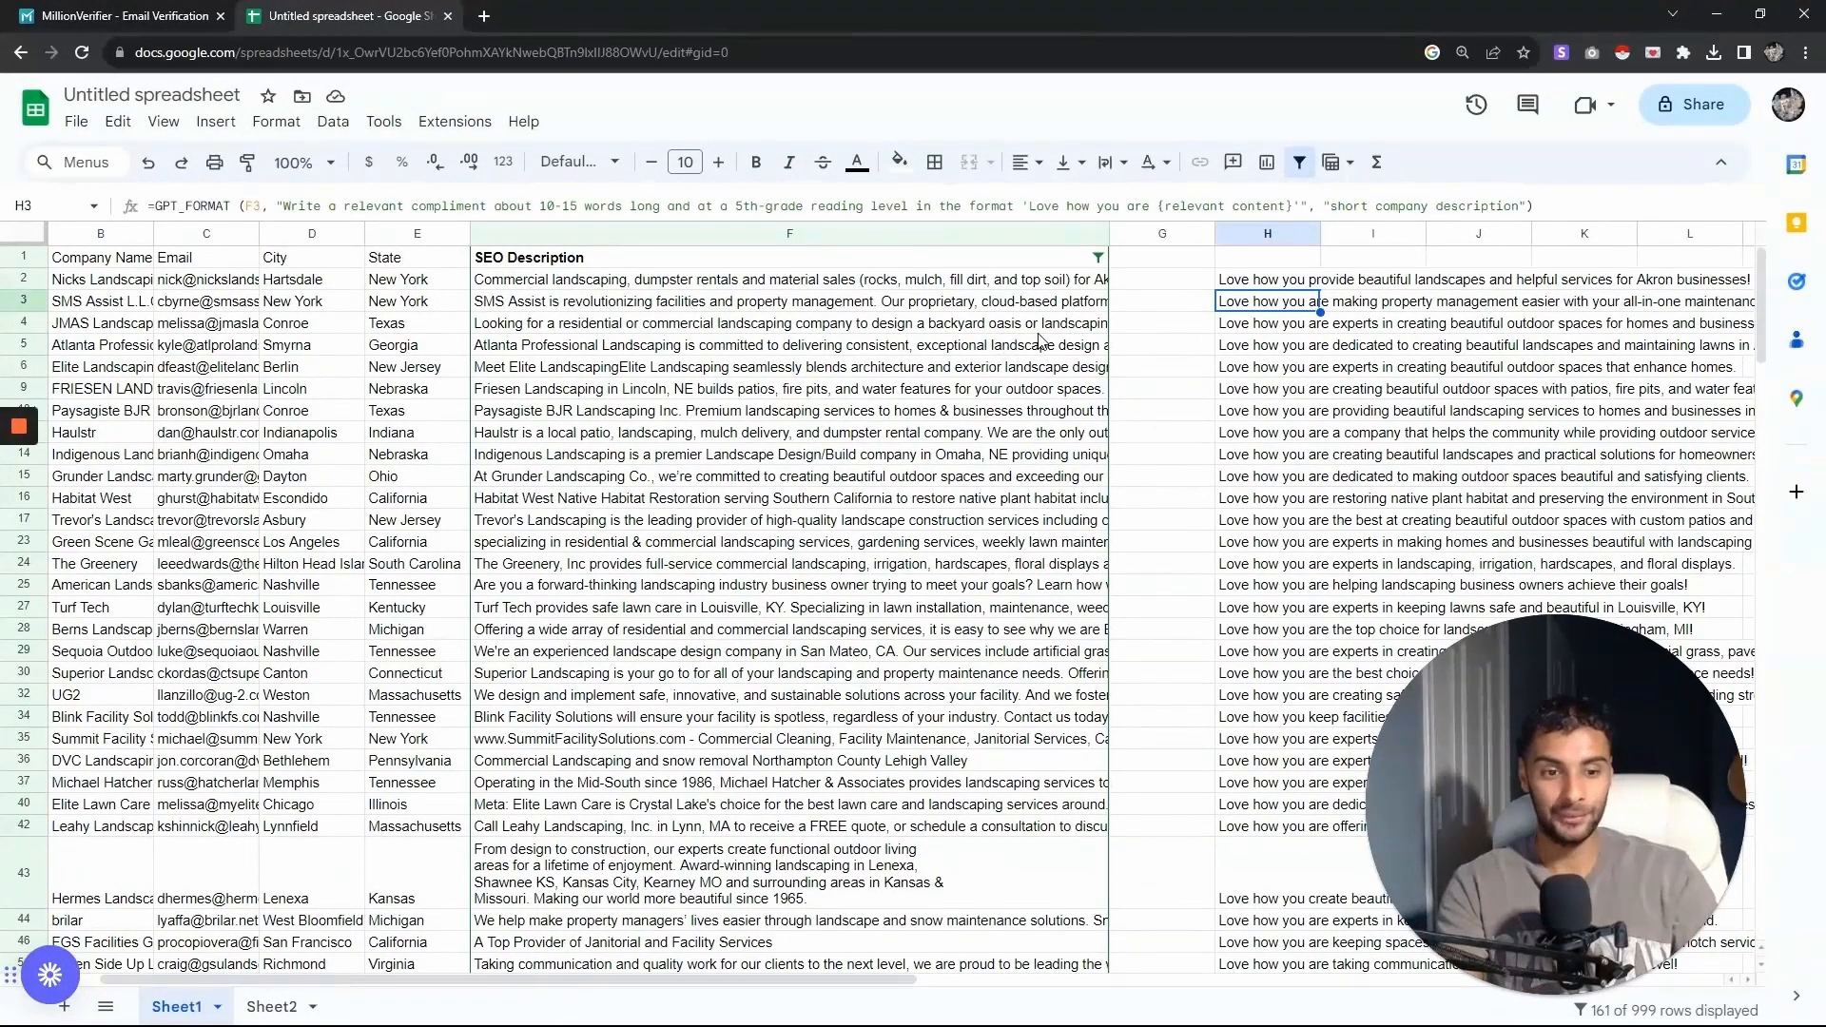
- Open H2's formula to inspect it without changing it
left_click(1321, 284)
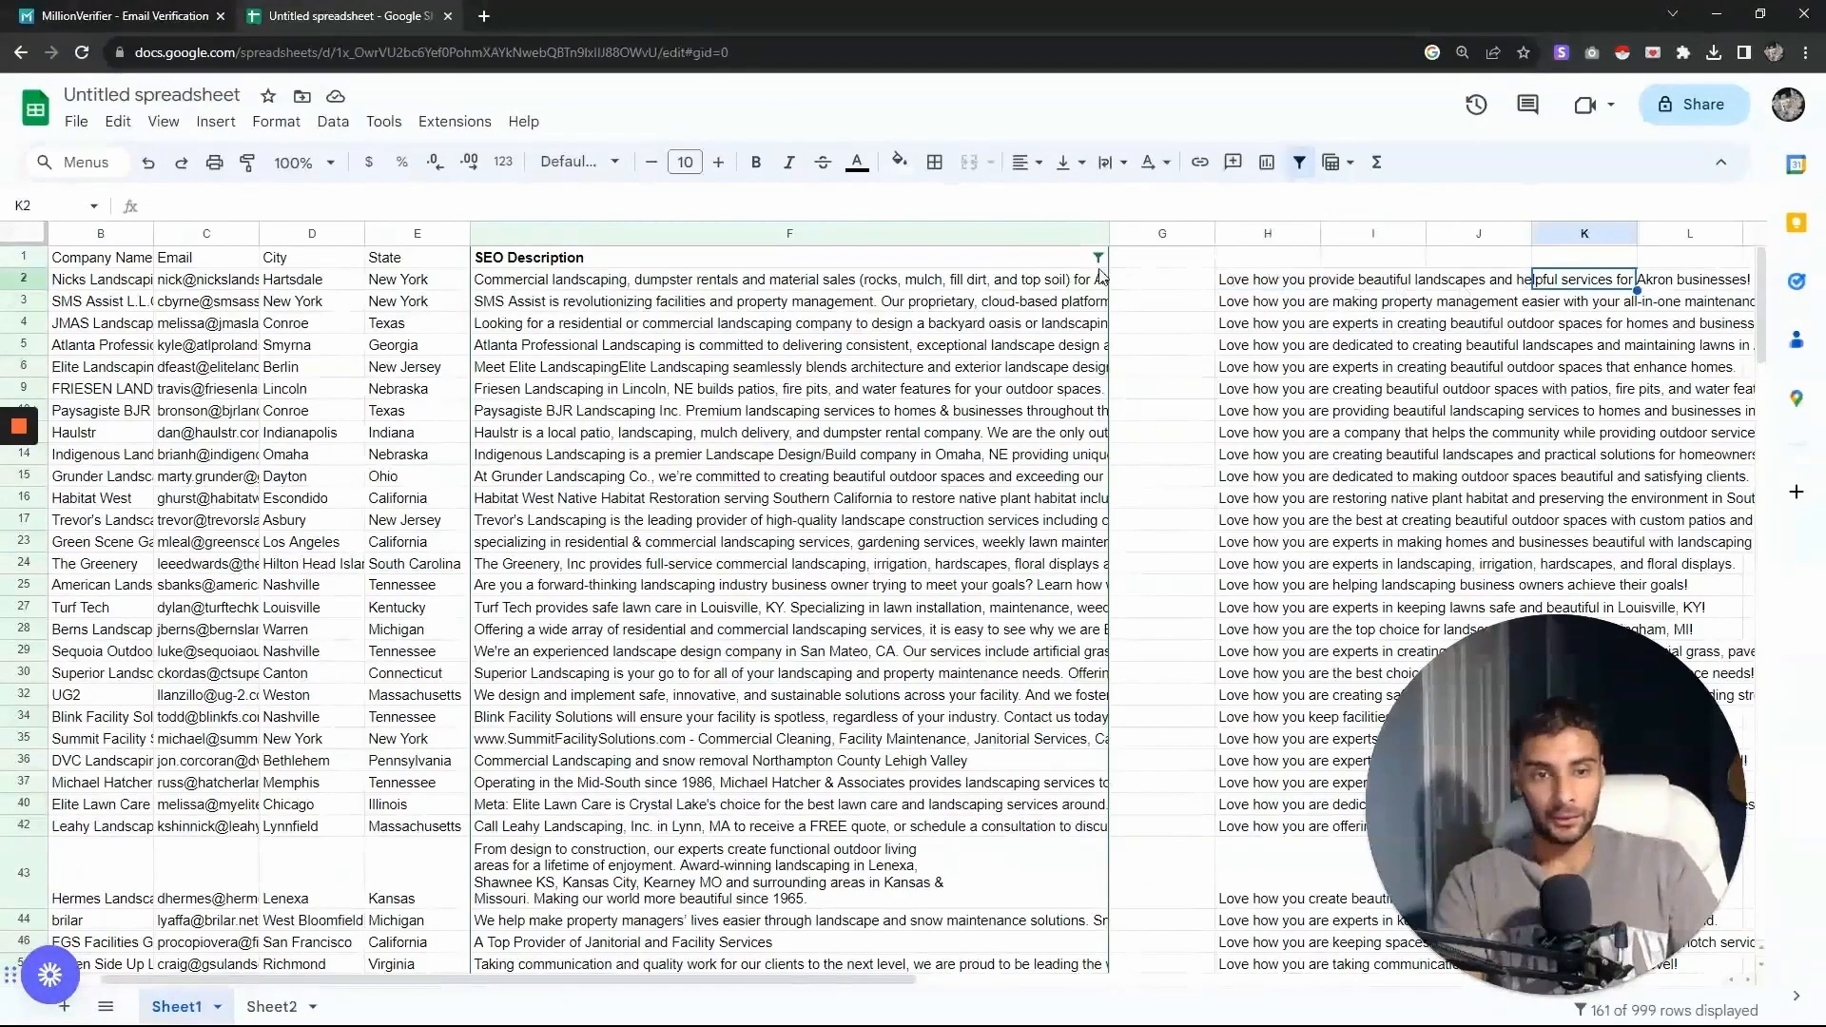
double_click(1263, 281)
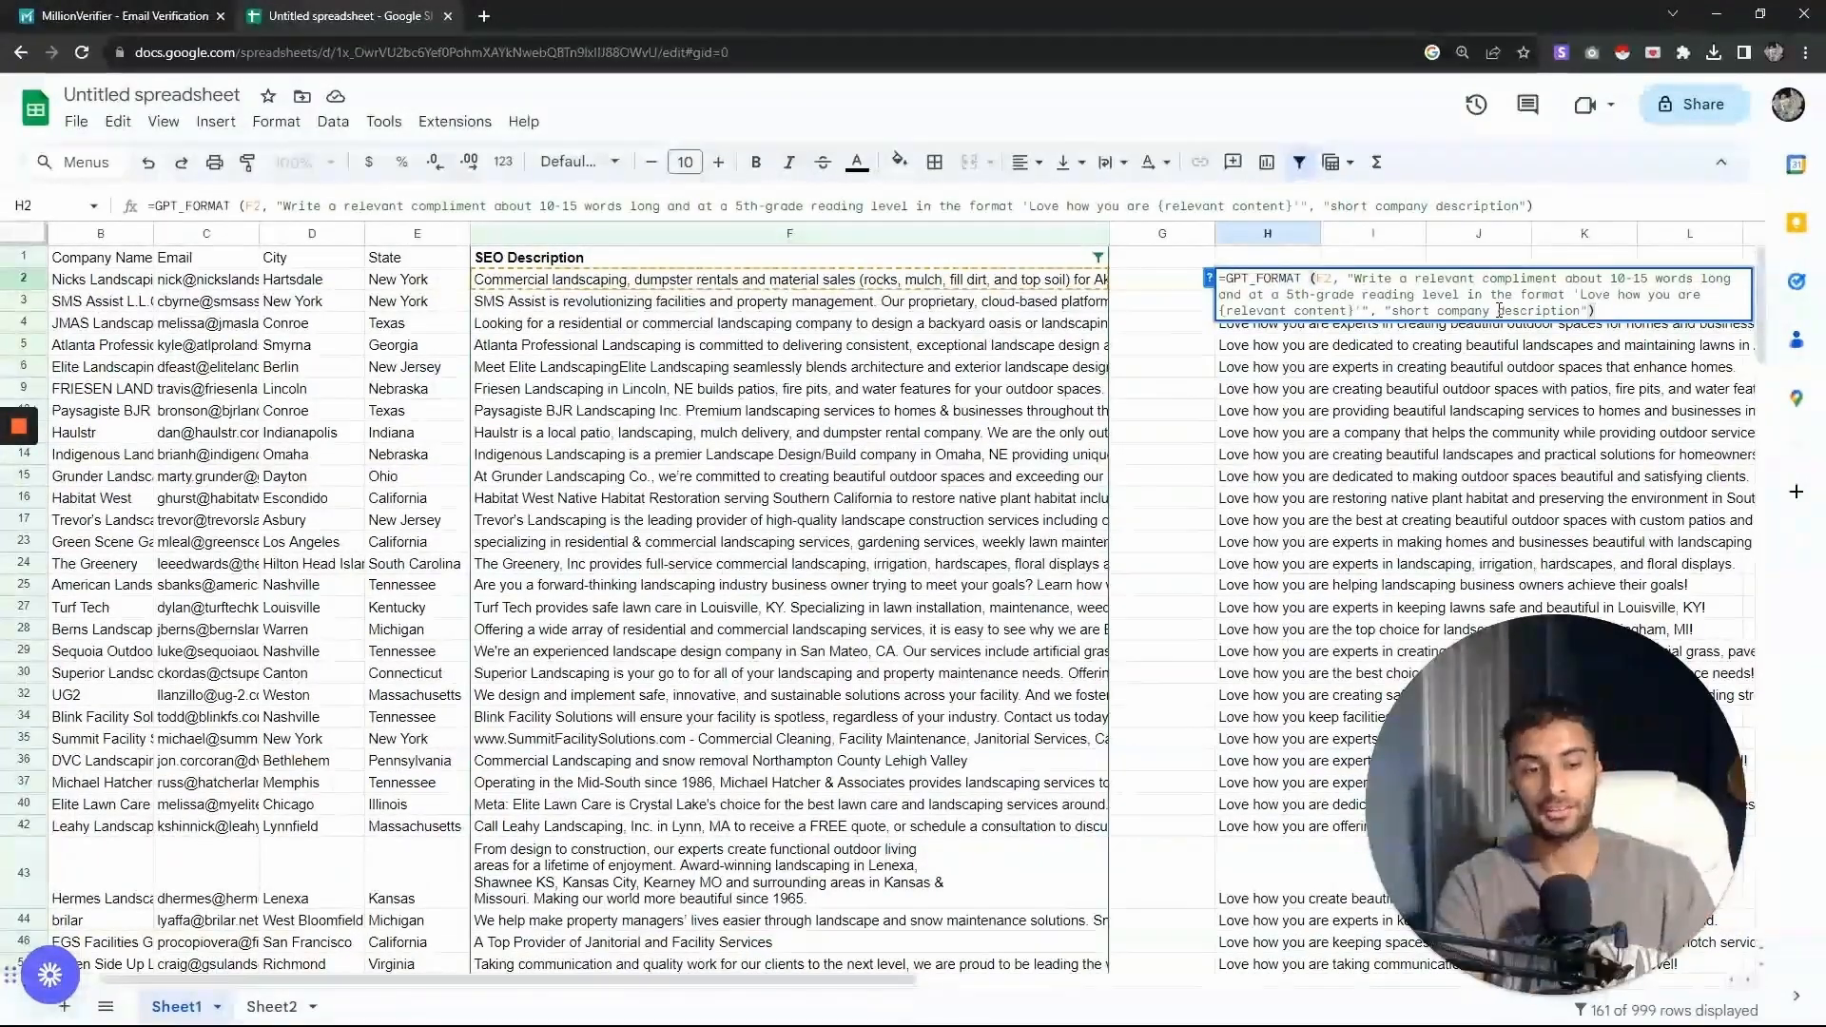
key("Escape")
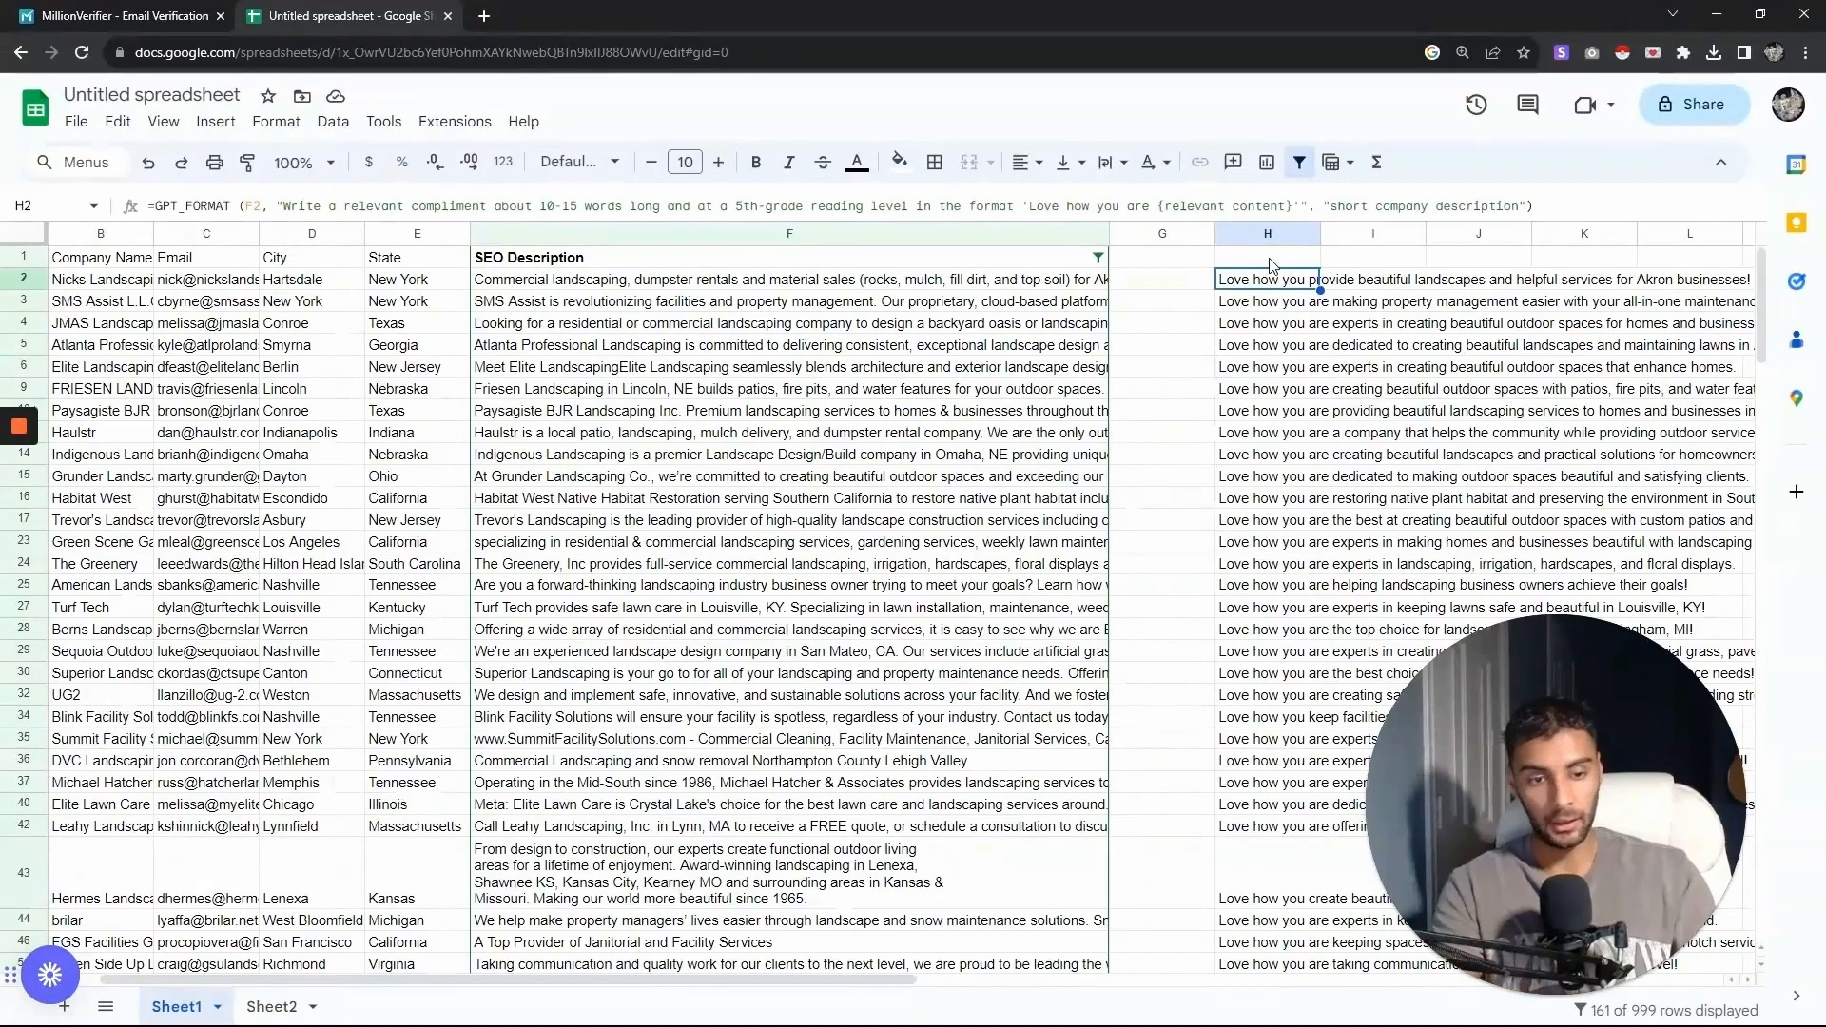
- Remove the existing filter from the sheet
left_click(332, 121)
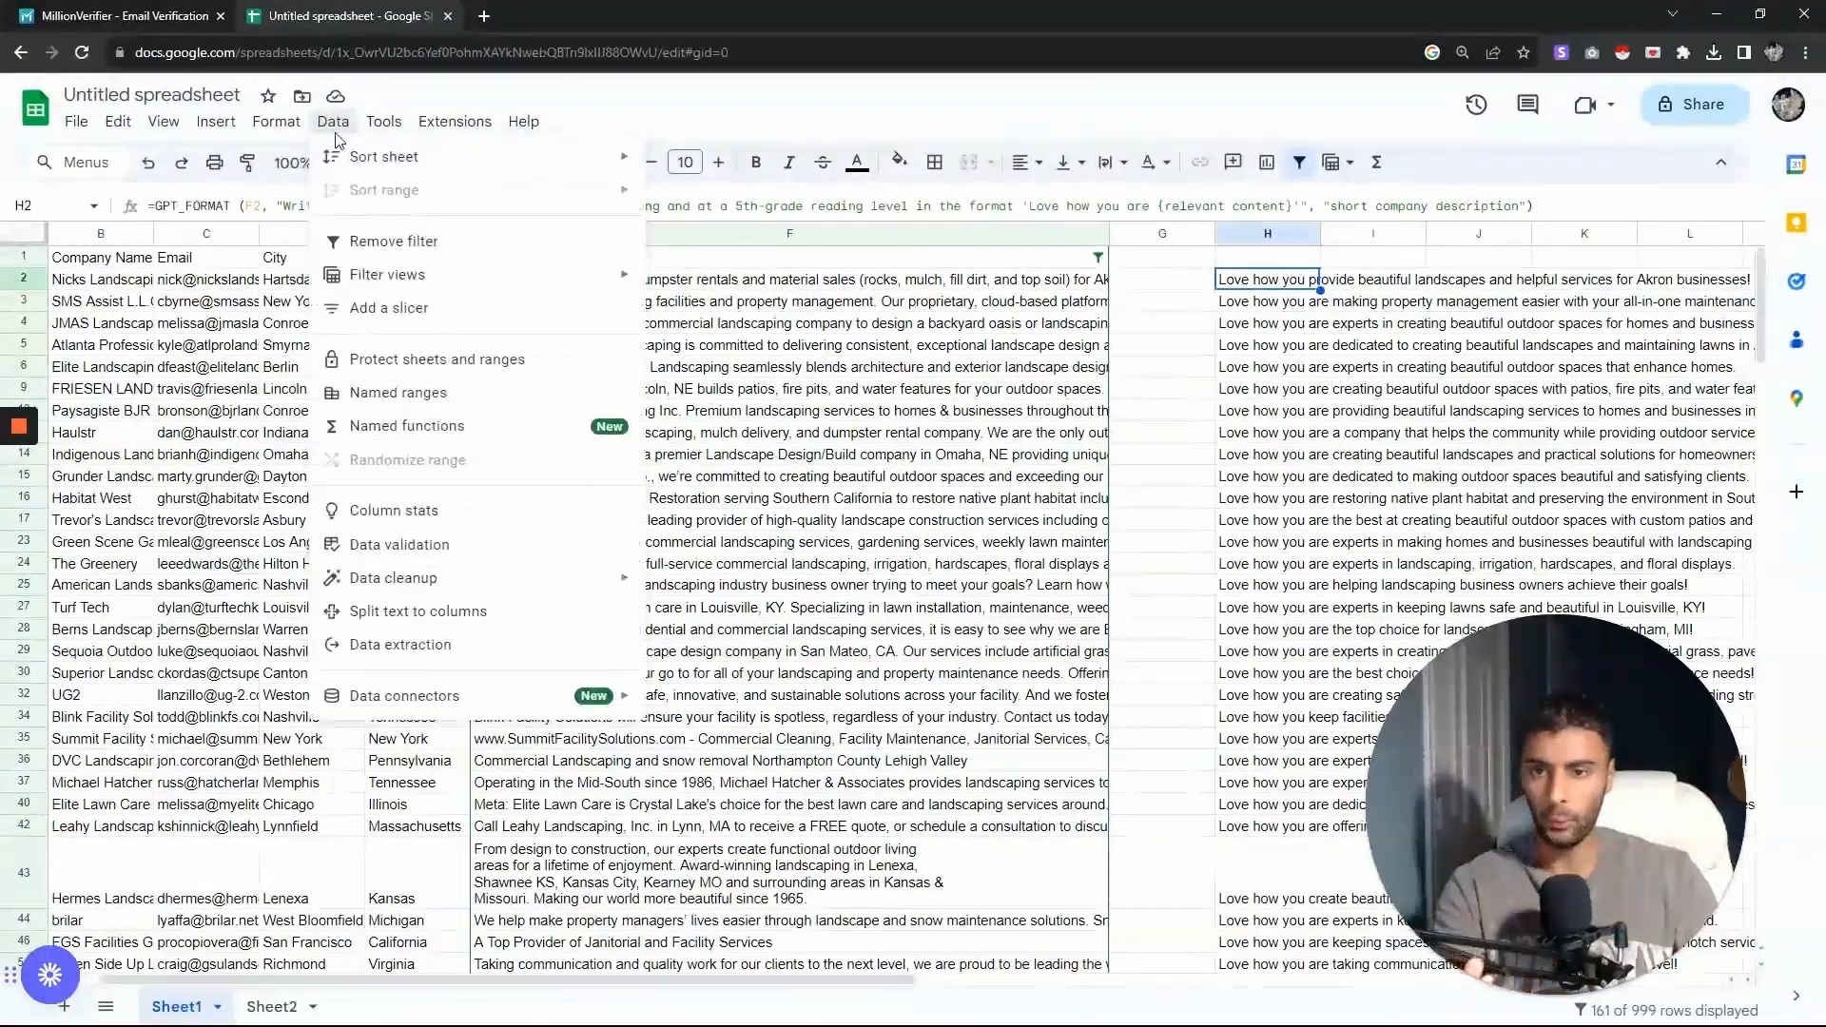
left_click(443, 243)
left_click(623, 234)
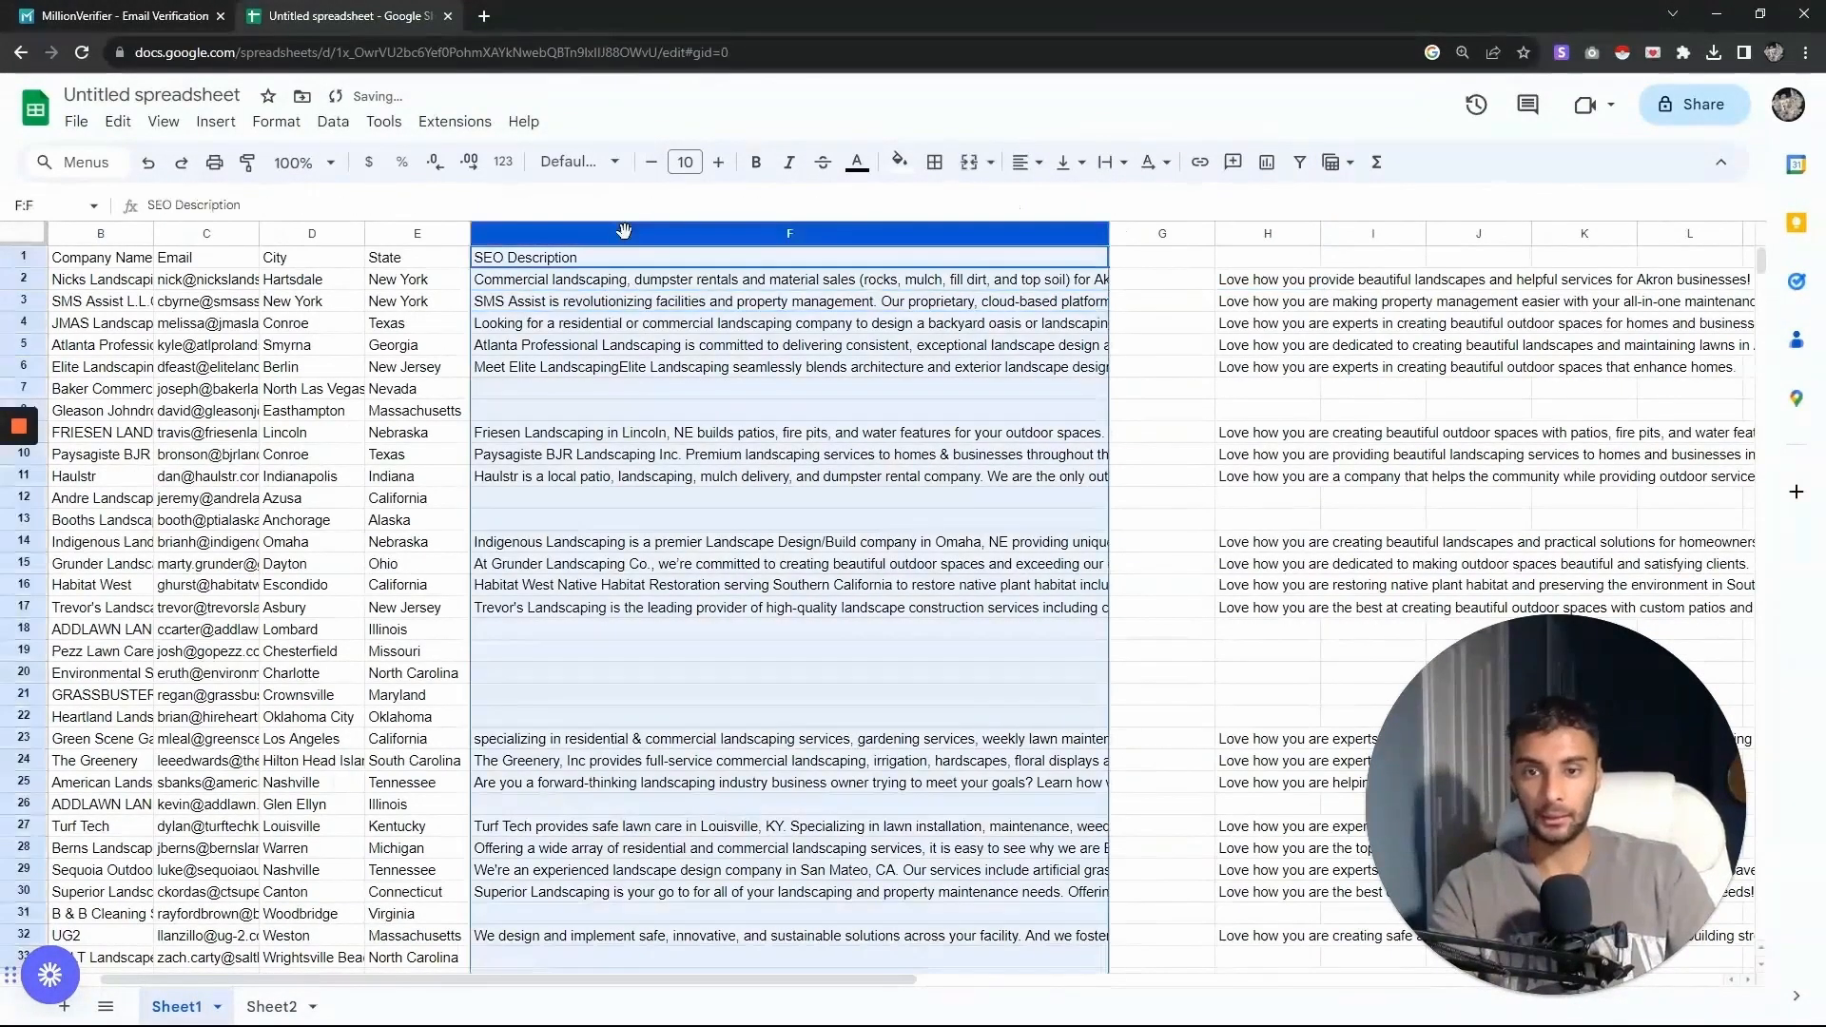
- Try filtering the SEO Description column to show only empty cells, then undo both filter changes
left_click(333, 121)
left_click(361, 241)
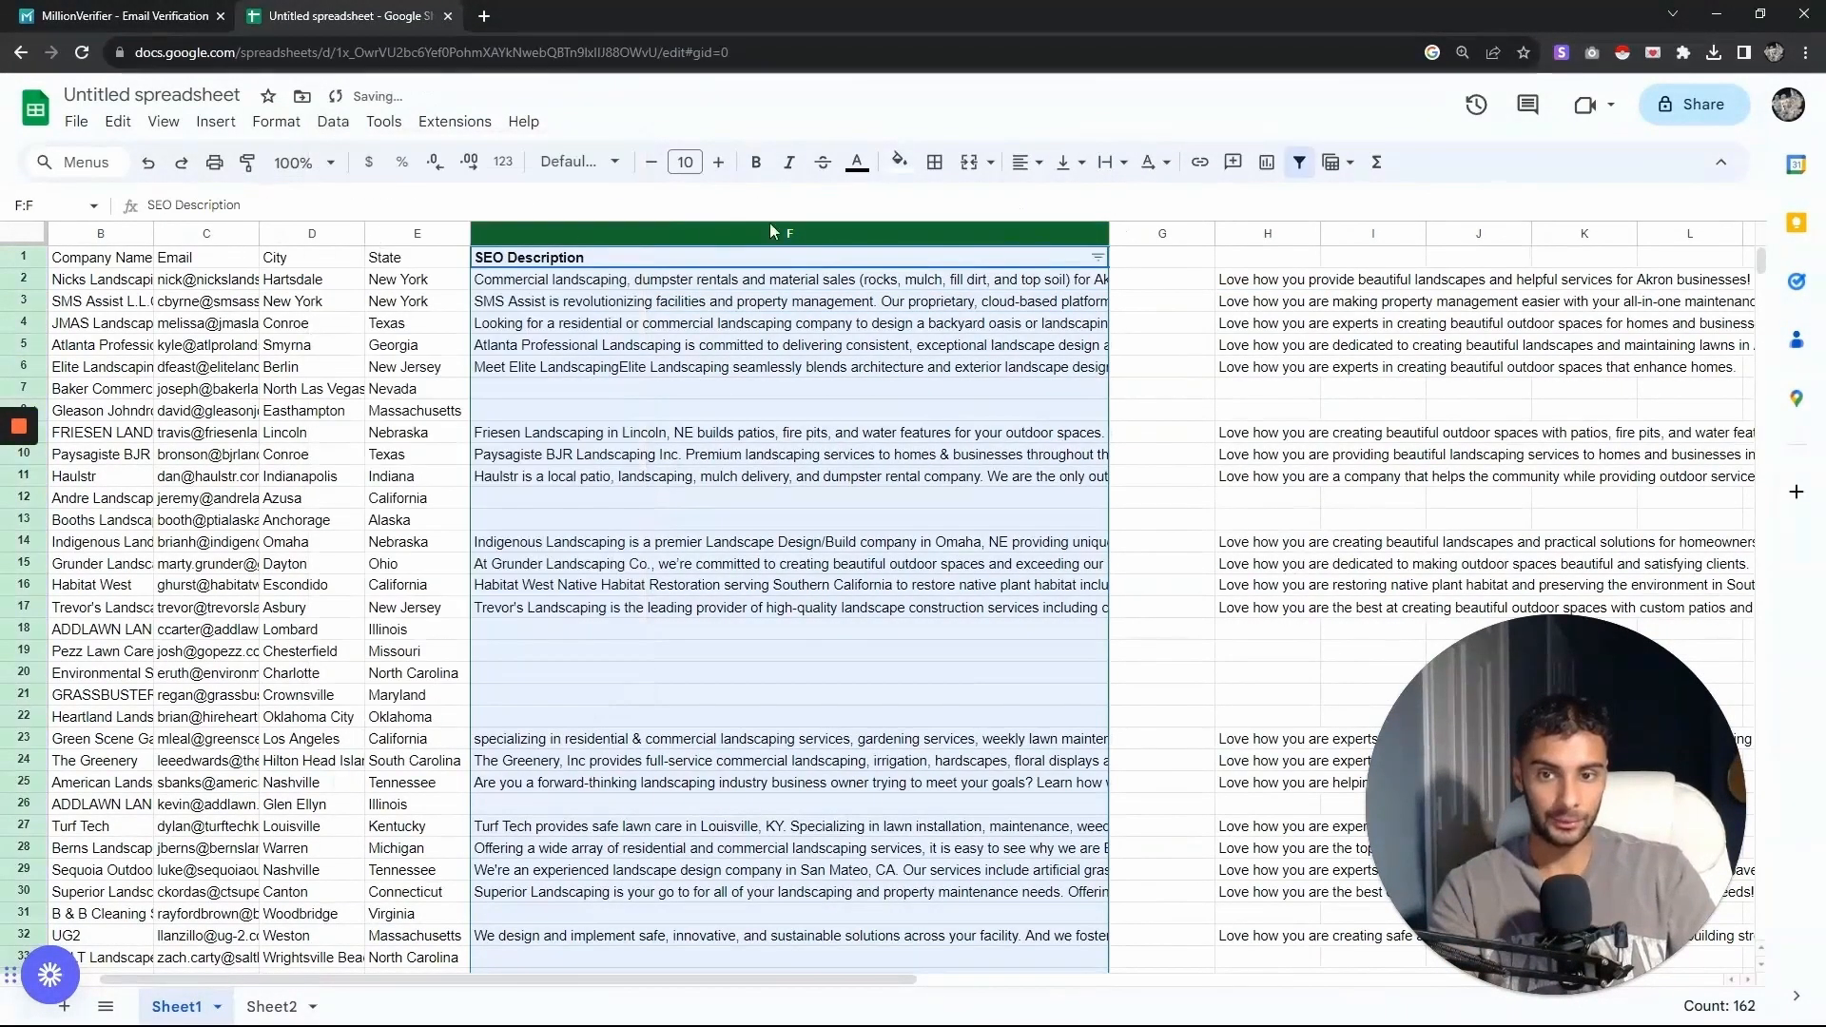
left_click(1098, 257)
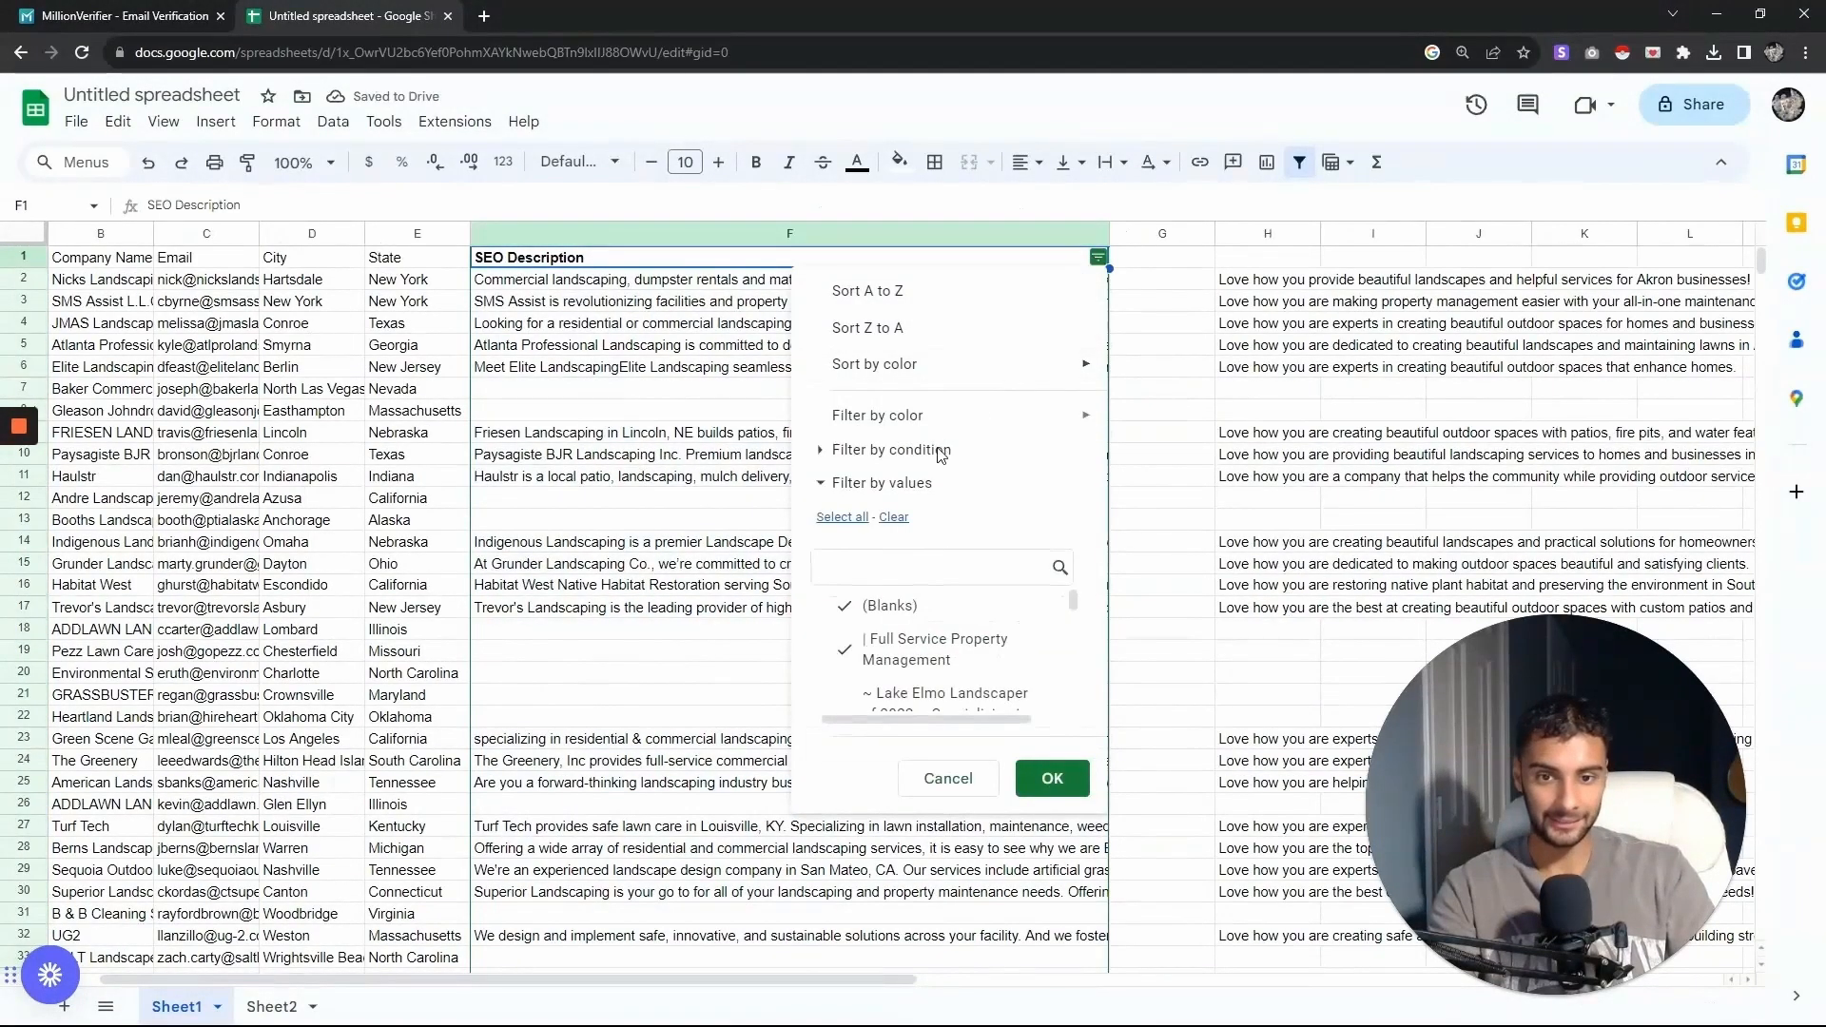
left_click(891, 449)
left_click(937, 489)
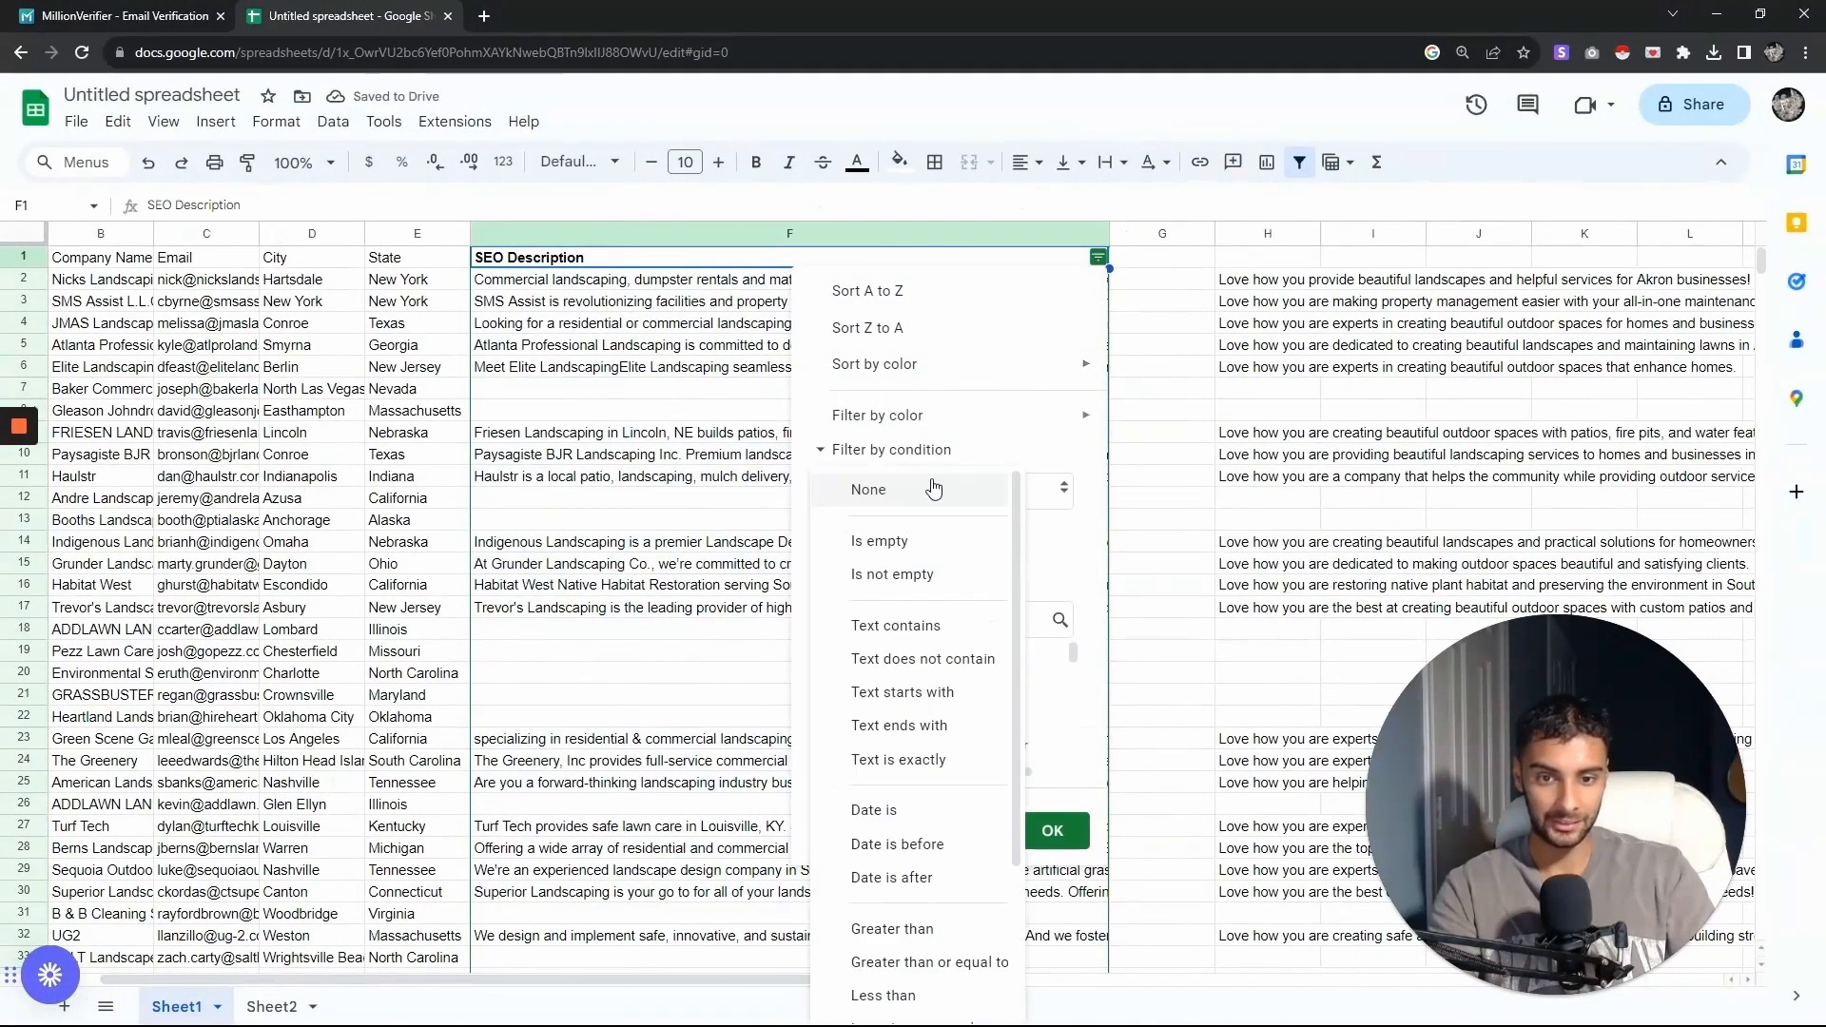
left_click(921, 558)
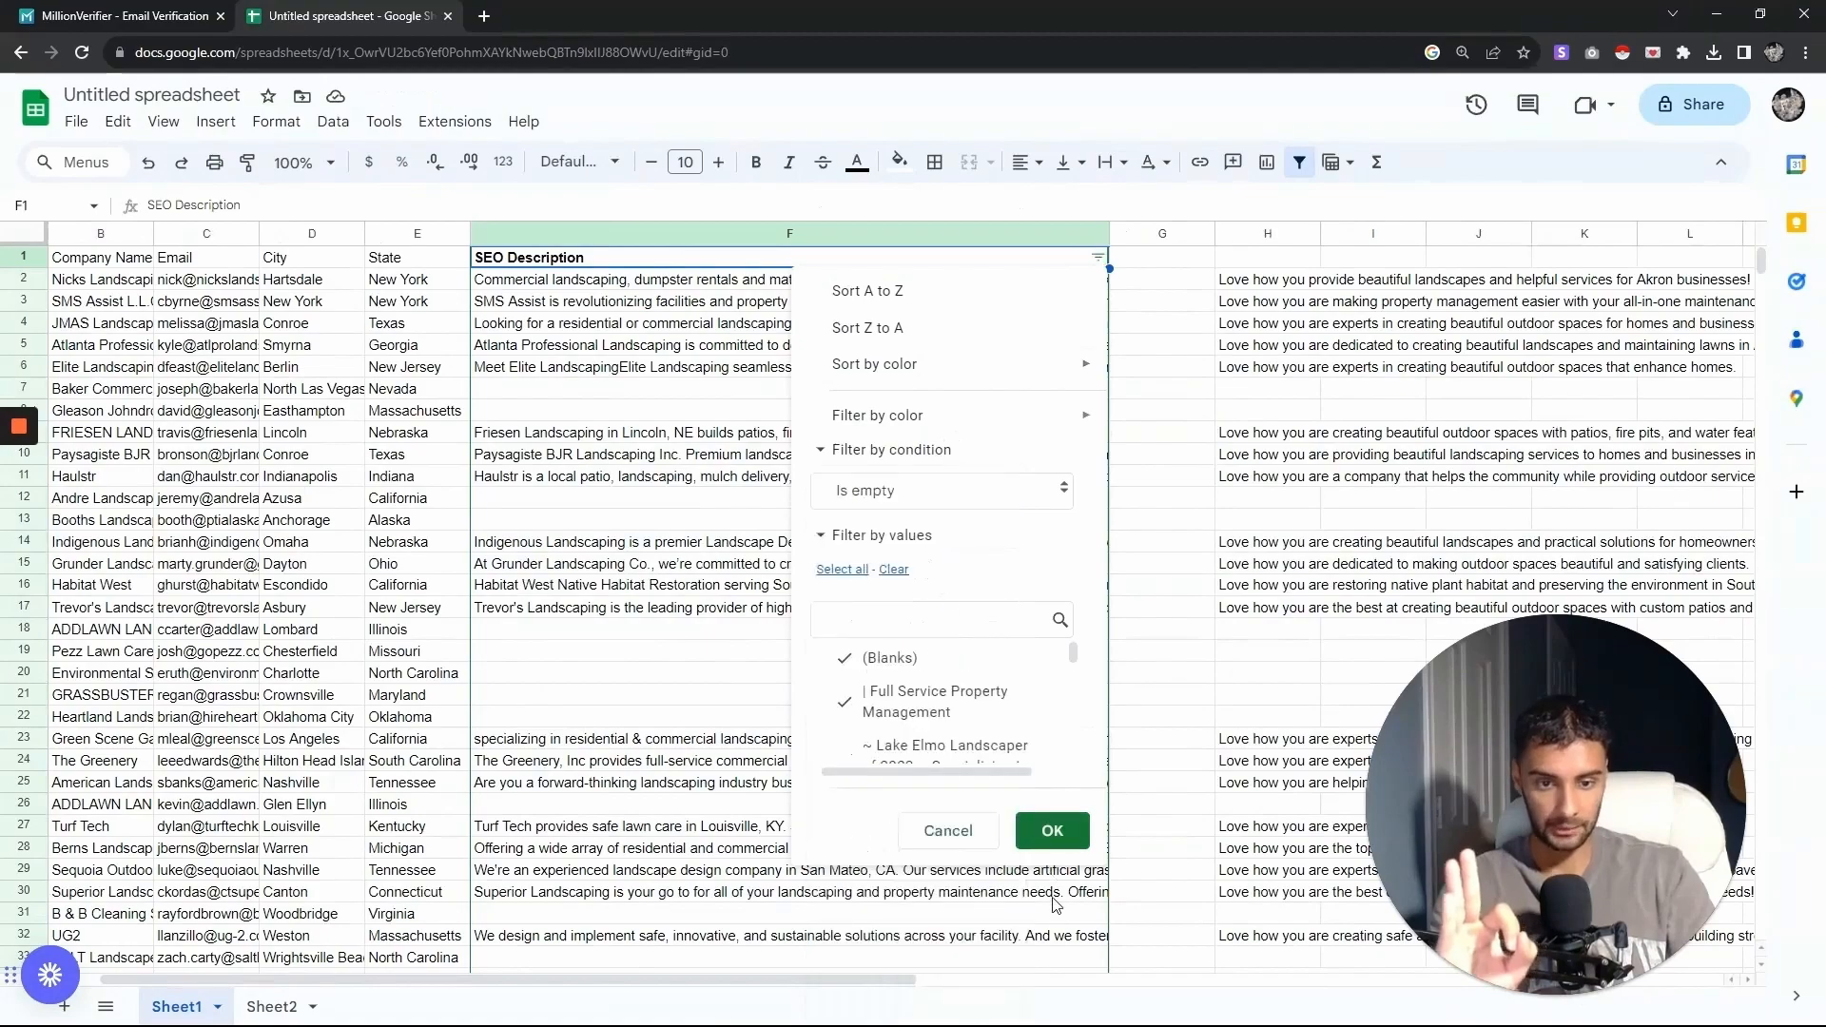
left_click(1051, 831)
left_click(563, 281)
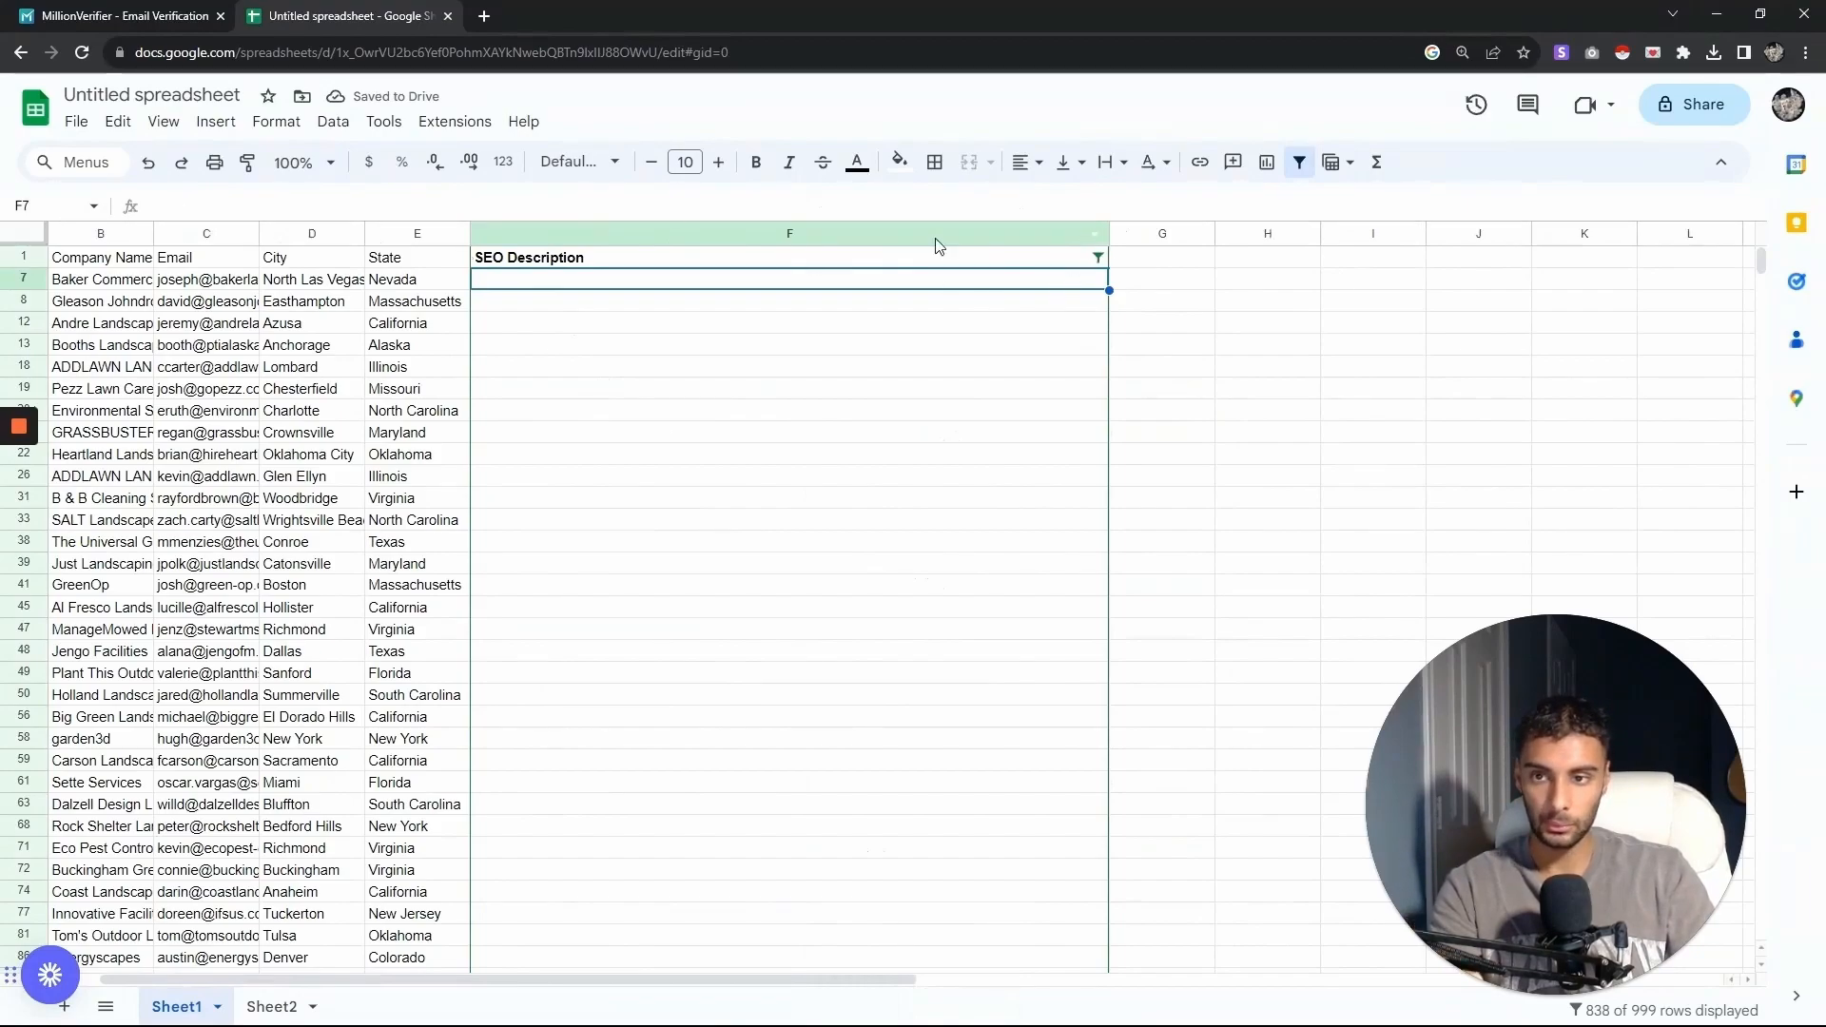
key("ctrl+z")
key("ctrl+z")
- Label column H with the header FirstLine
left_click(1270, 258)
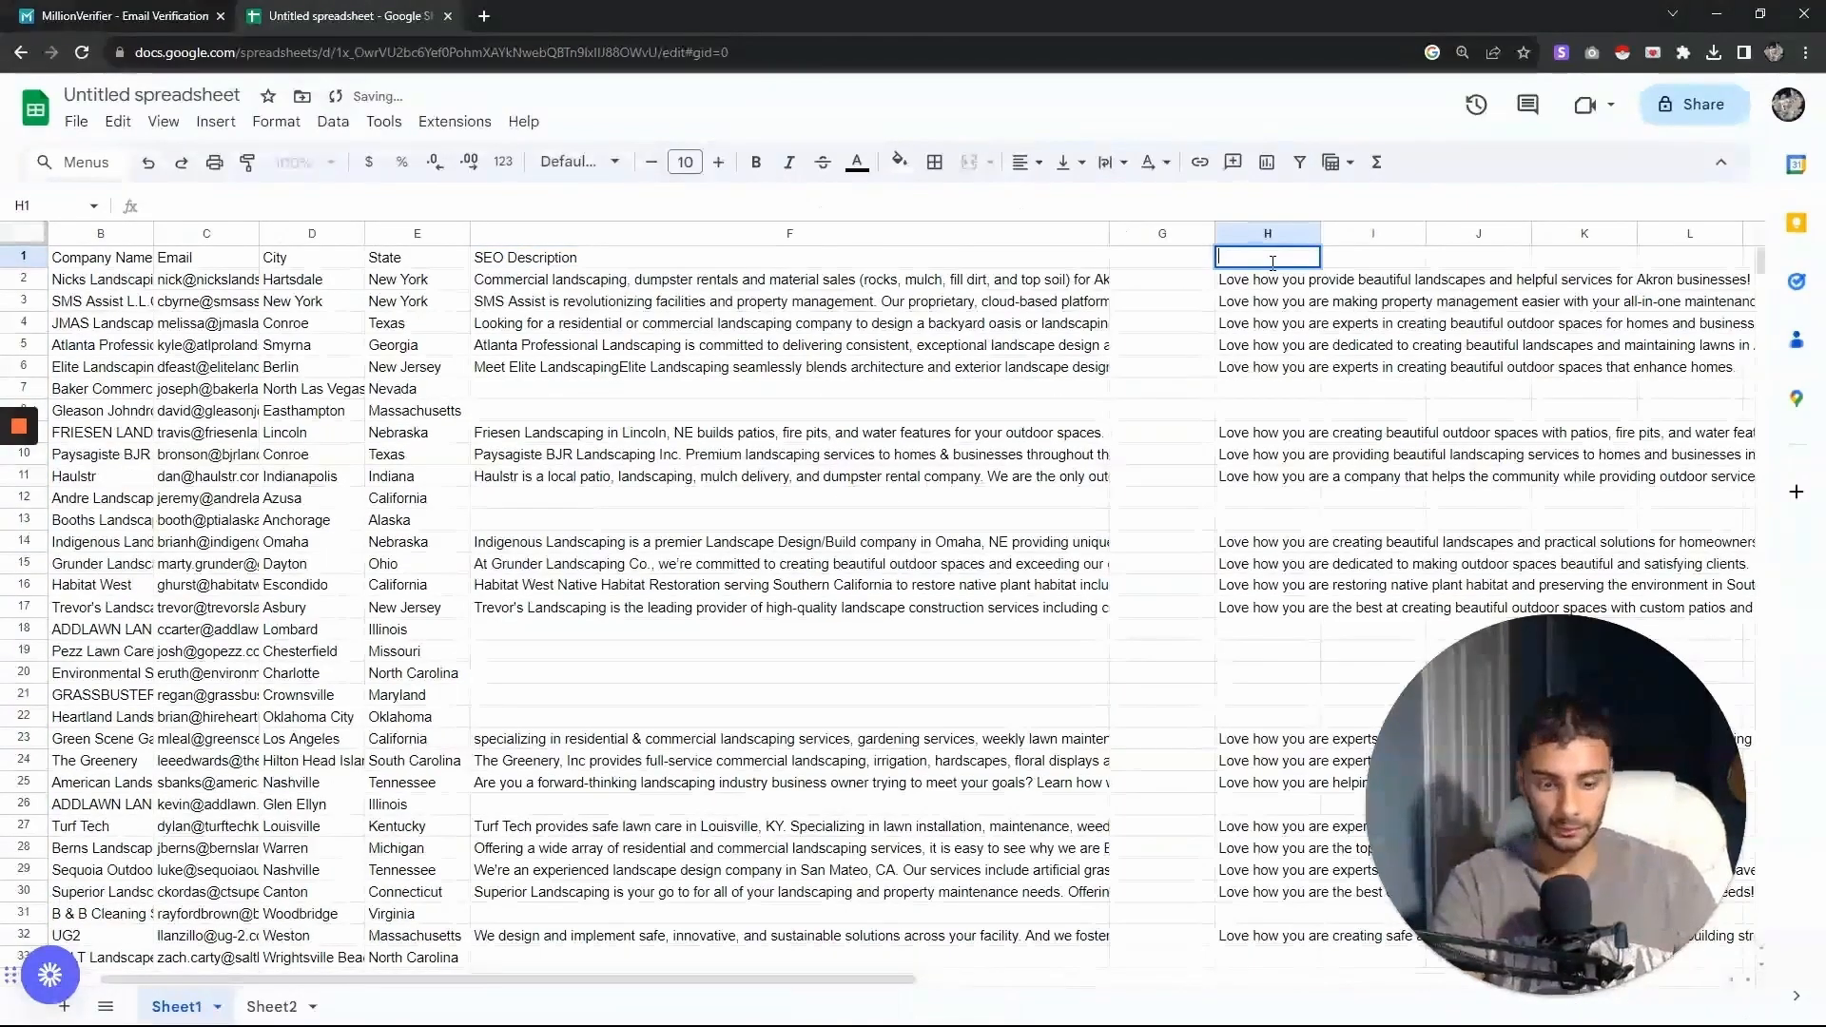
type("FirstLine")
key("Return")
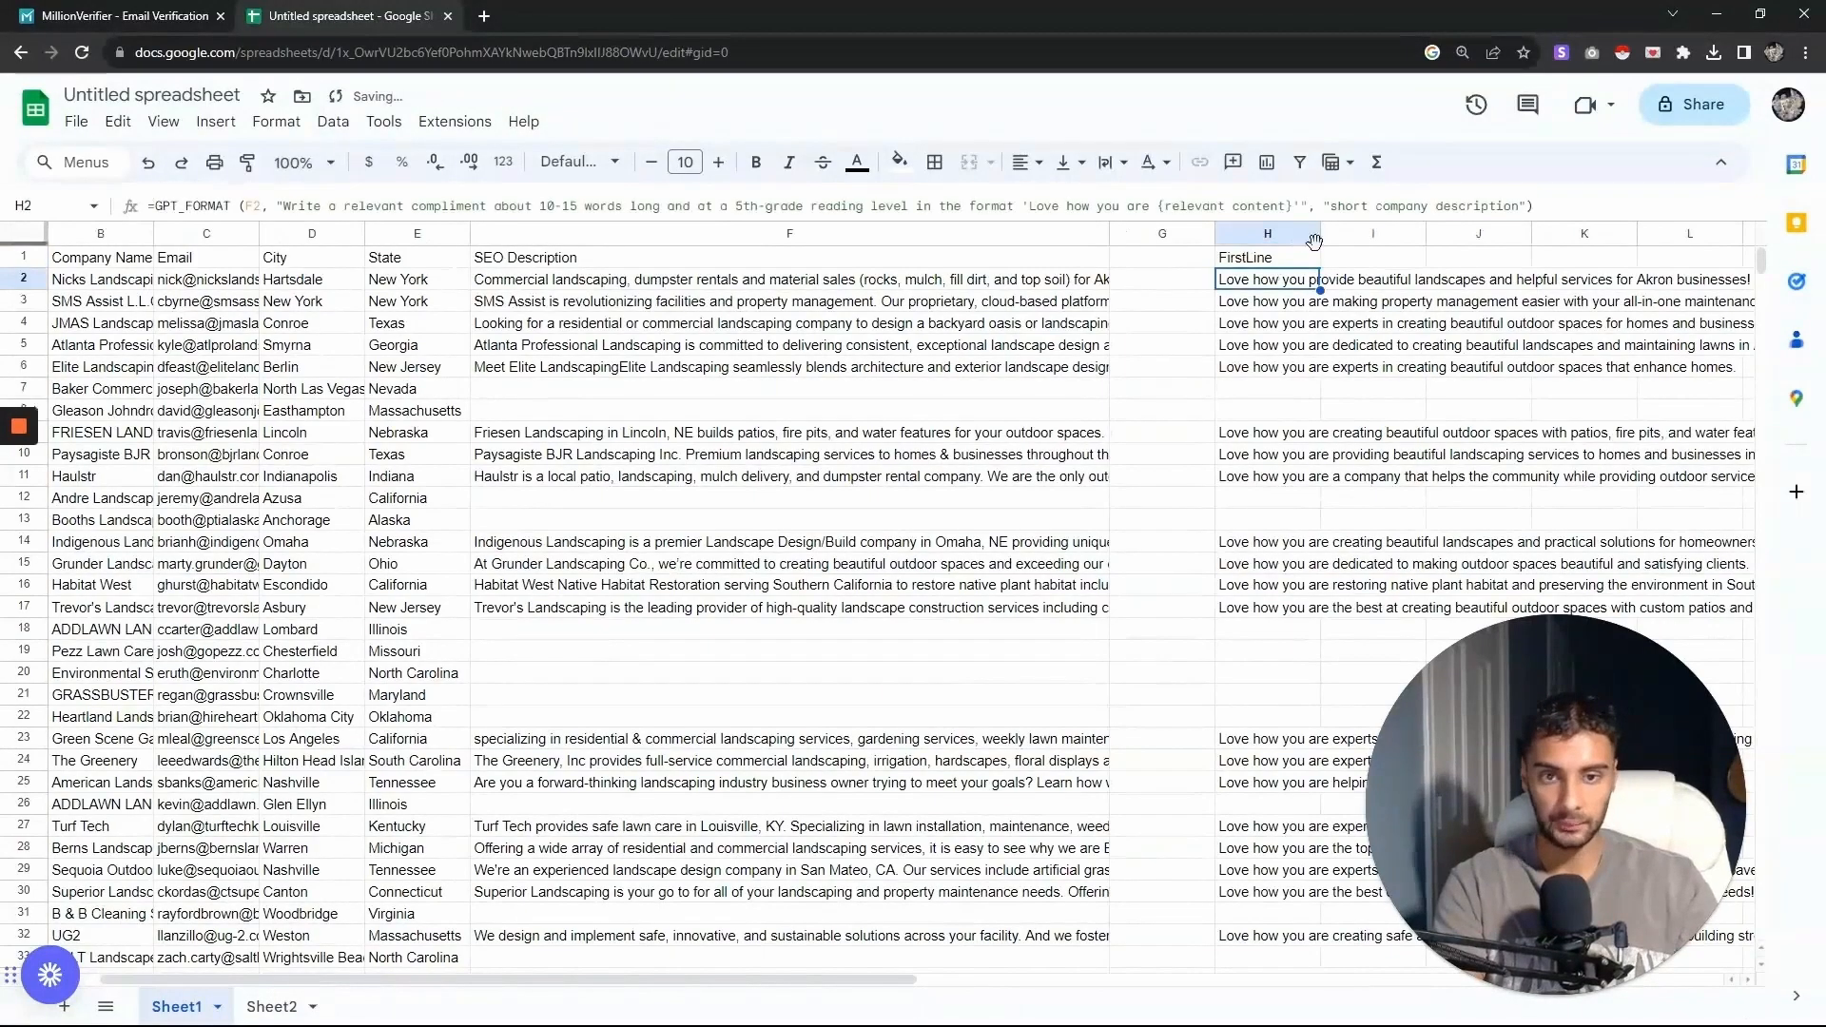
- Create a filter on the SEO Description column showing only rows where it is empty
left_click(582, 261)
left_click(333, 121)
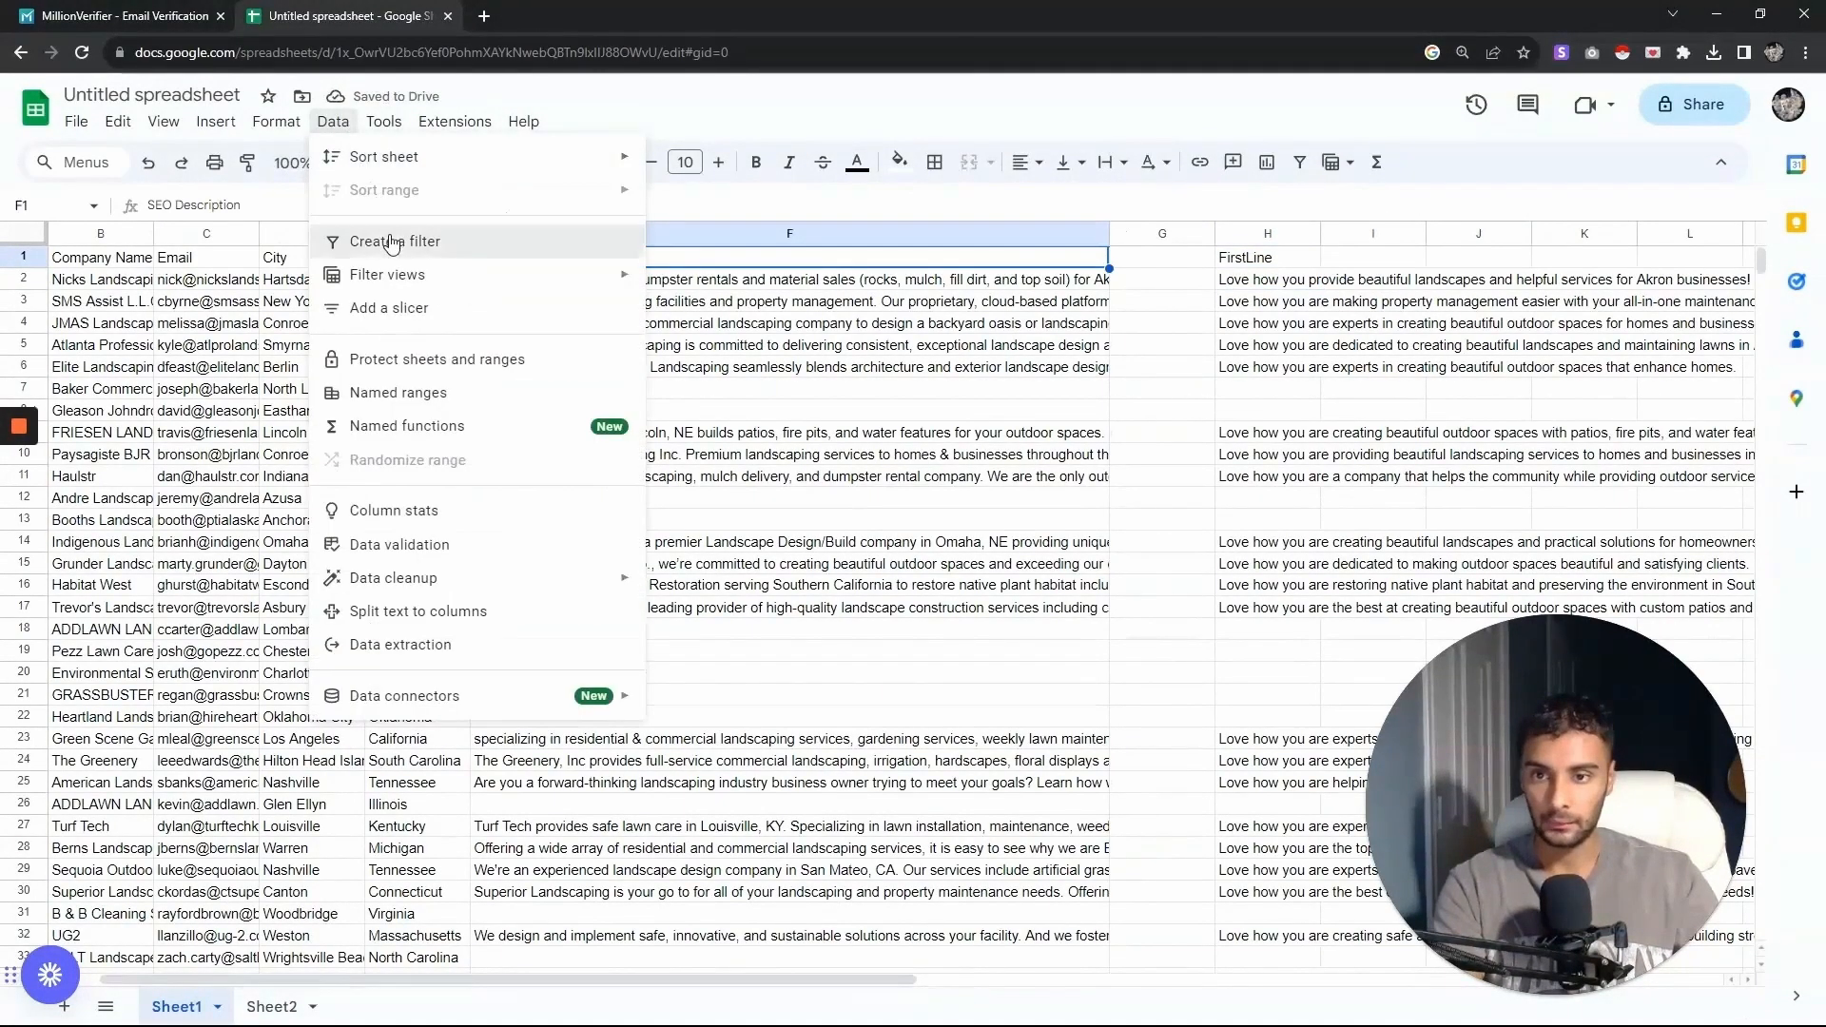
left_click(355, 237)
left_click(1098, 258)
left_click(1051, 830)
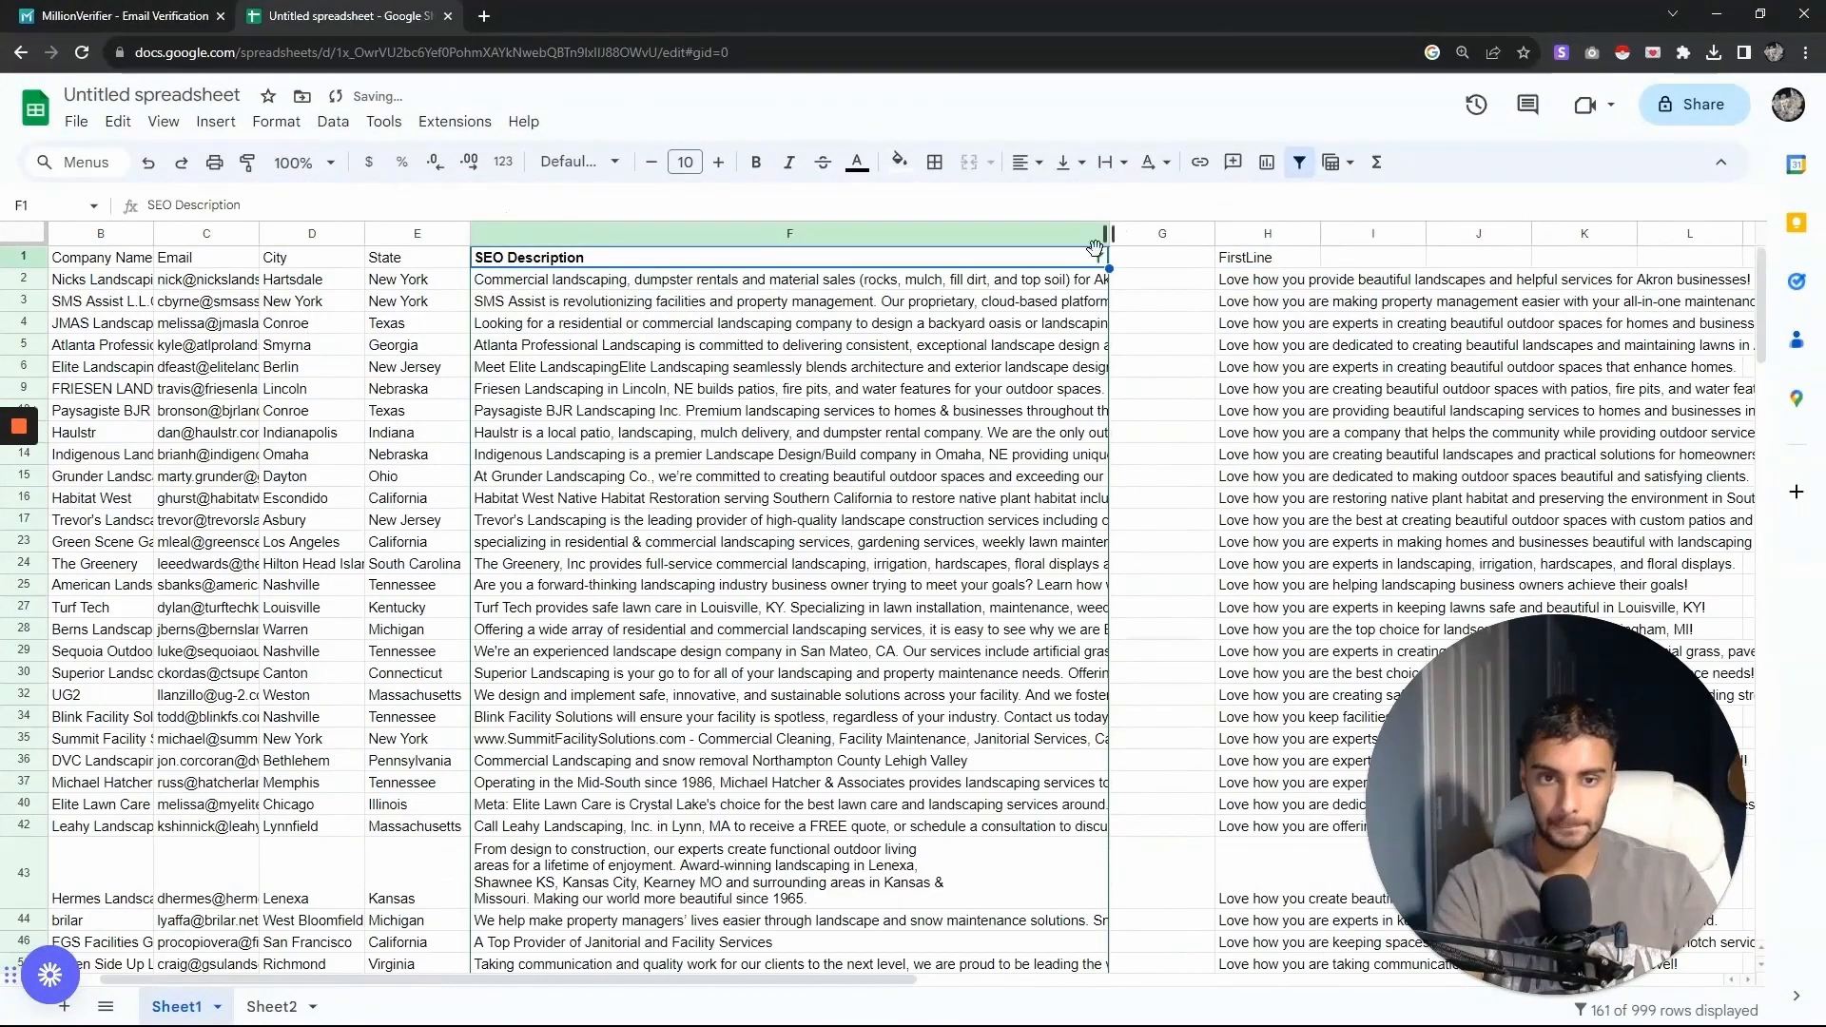
left_click(1098, 258)
left_click(908, 490)
left_click(880, 459)
left_click(1052, 602)
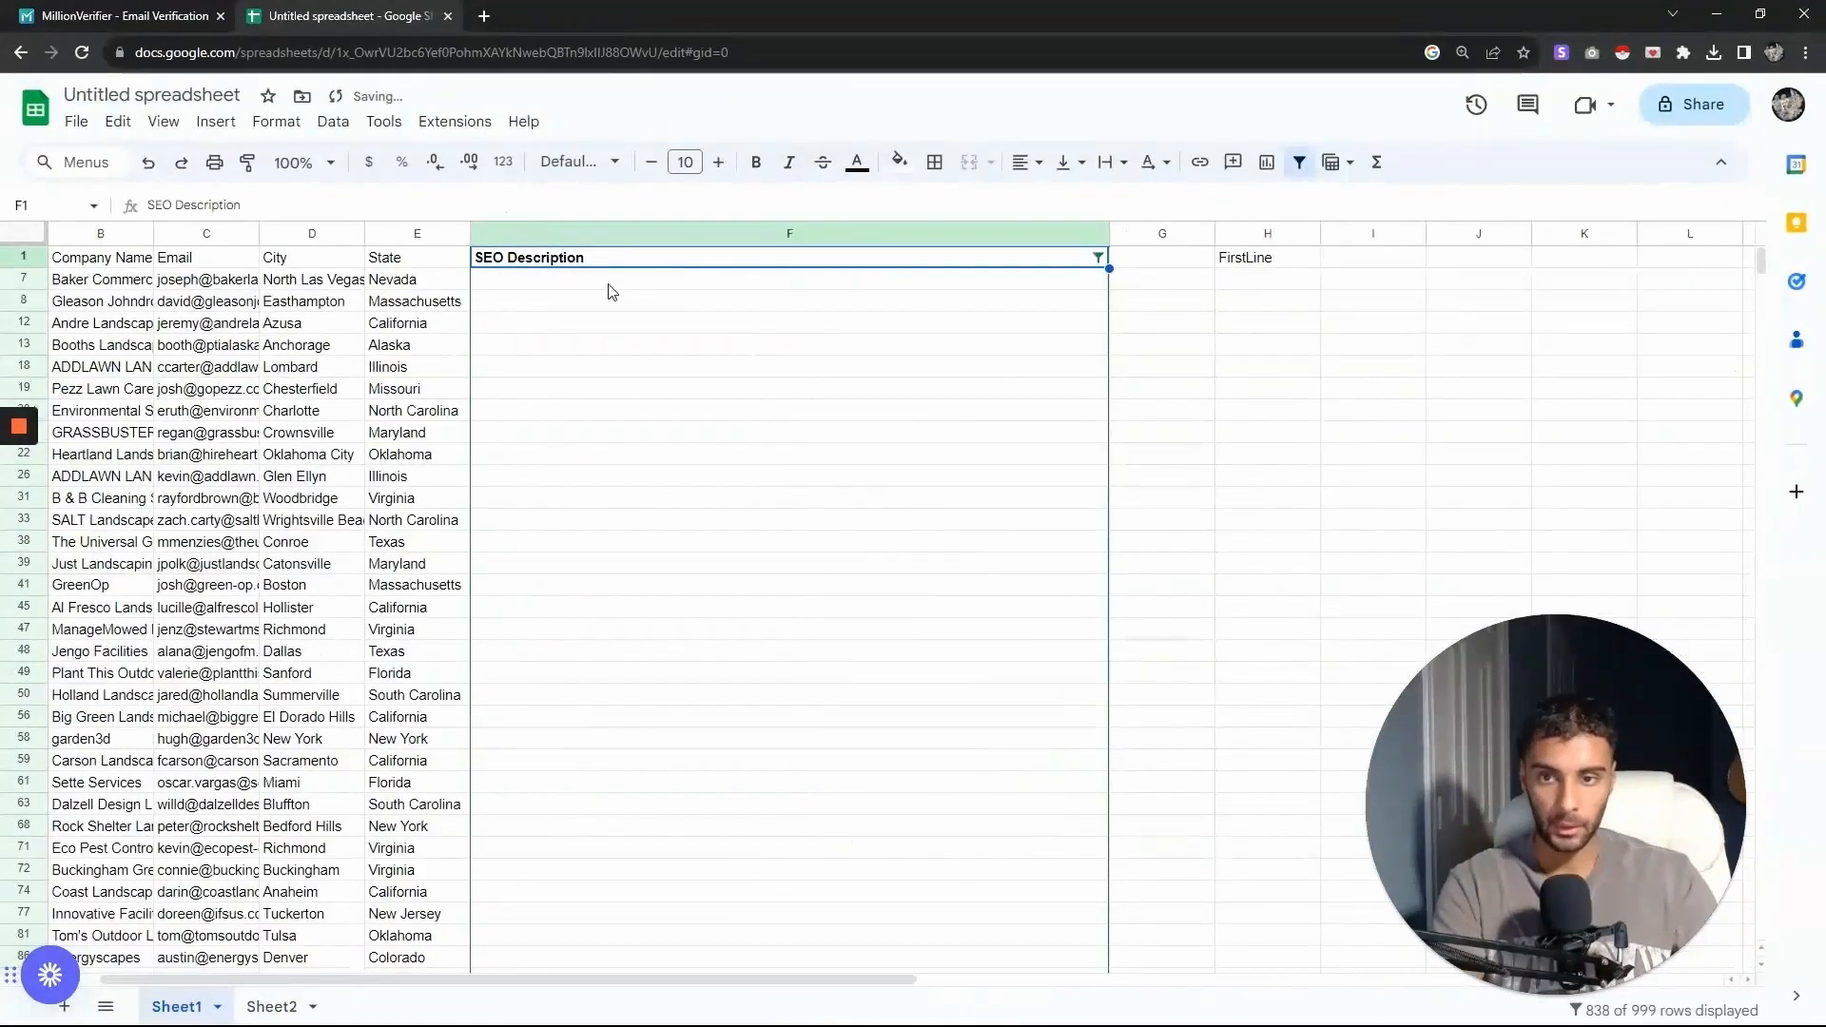
left_click(619, 280)
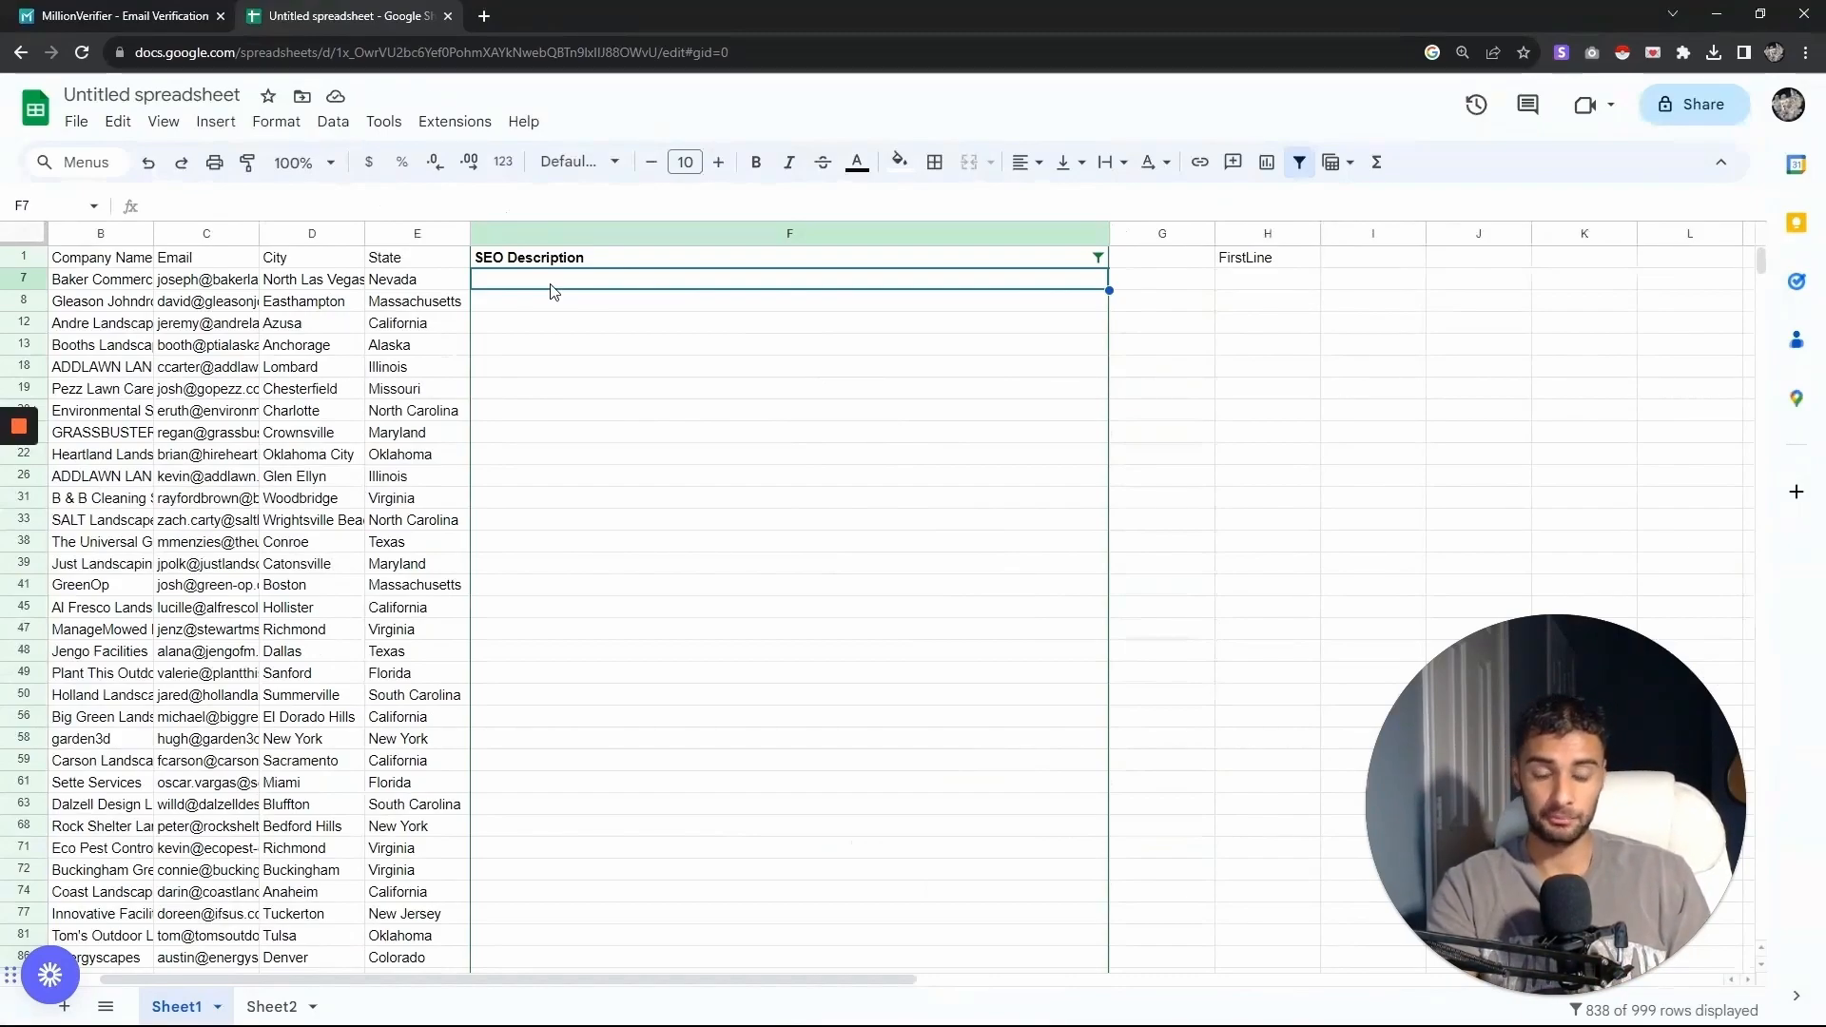
- Take the 'Found you while searching for landscaping companies in' formula out of cell A7 on Sheet2
left_click(274, 1006)
left_click(124, 388)
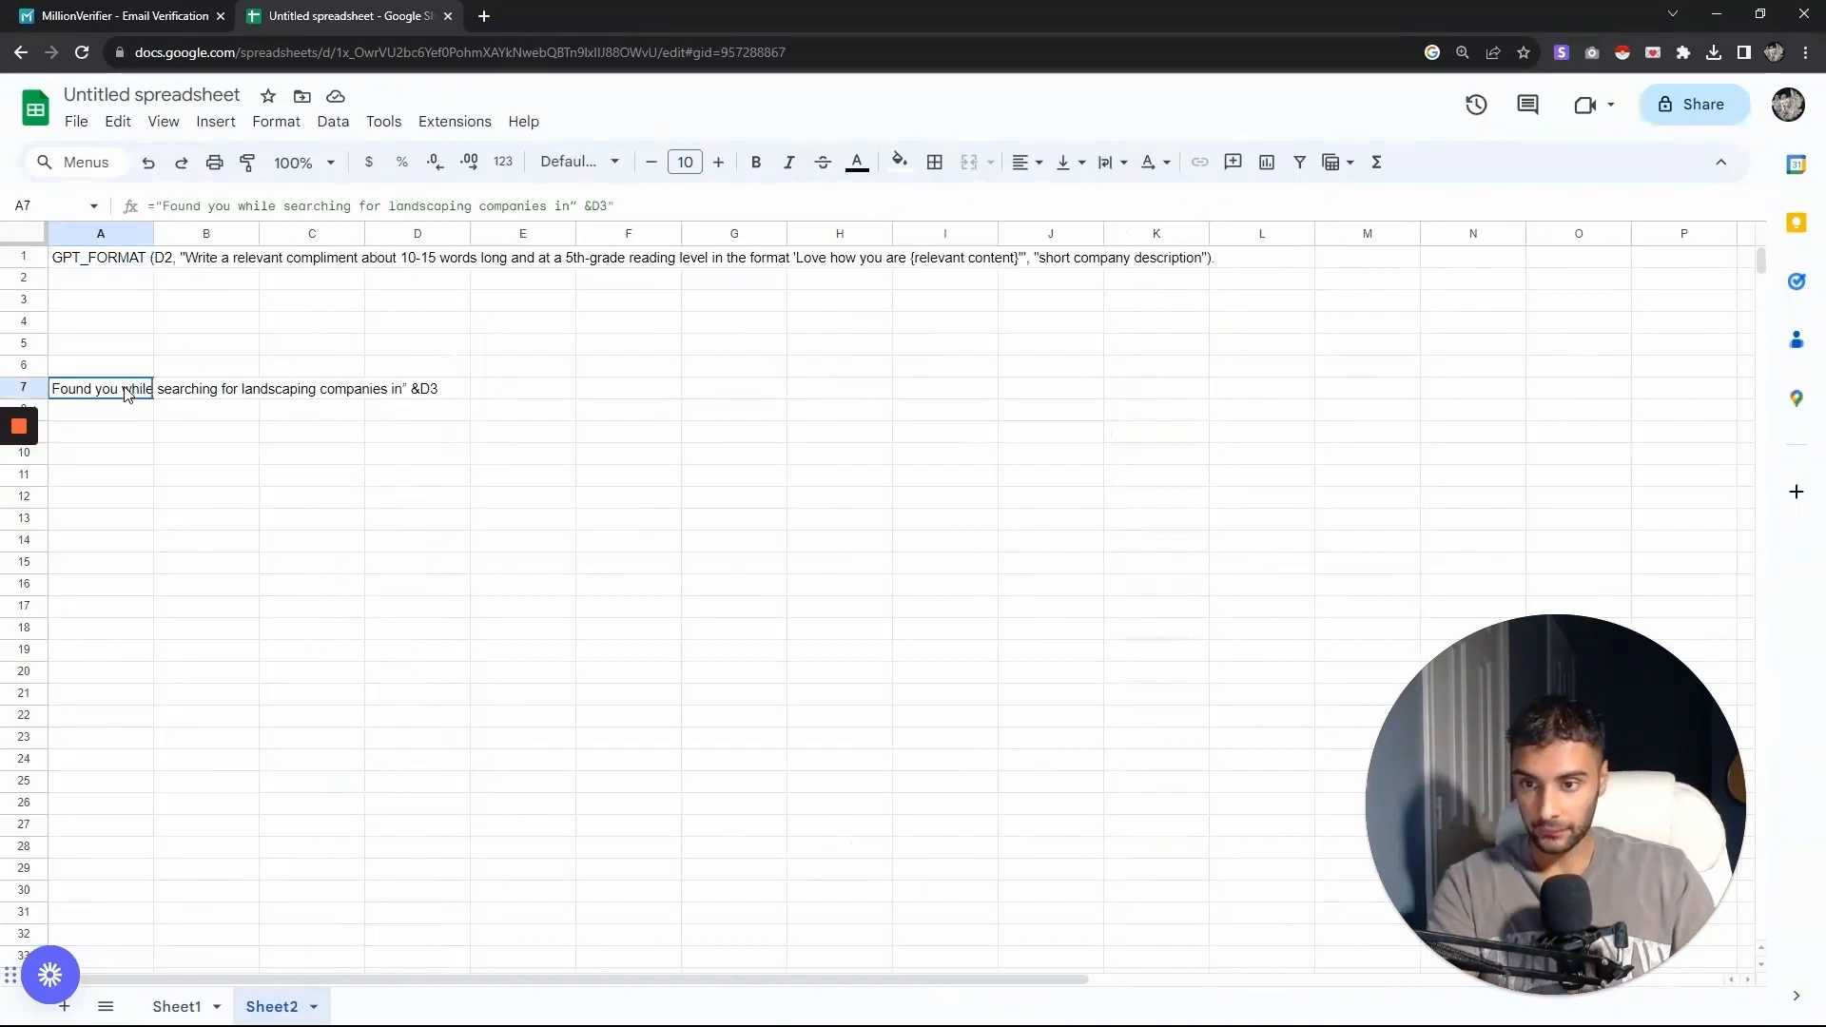
double_click(124, 388)
key("ctrl+a")
key("ctrl+c")
key("BackSpace")
key("Return")
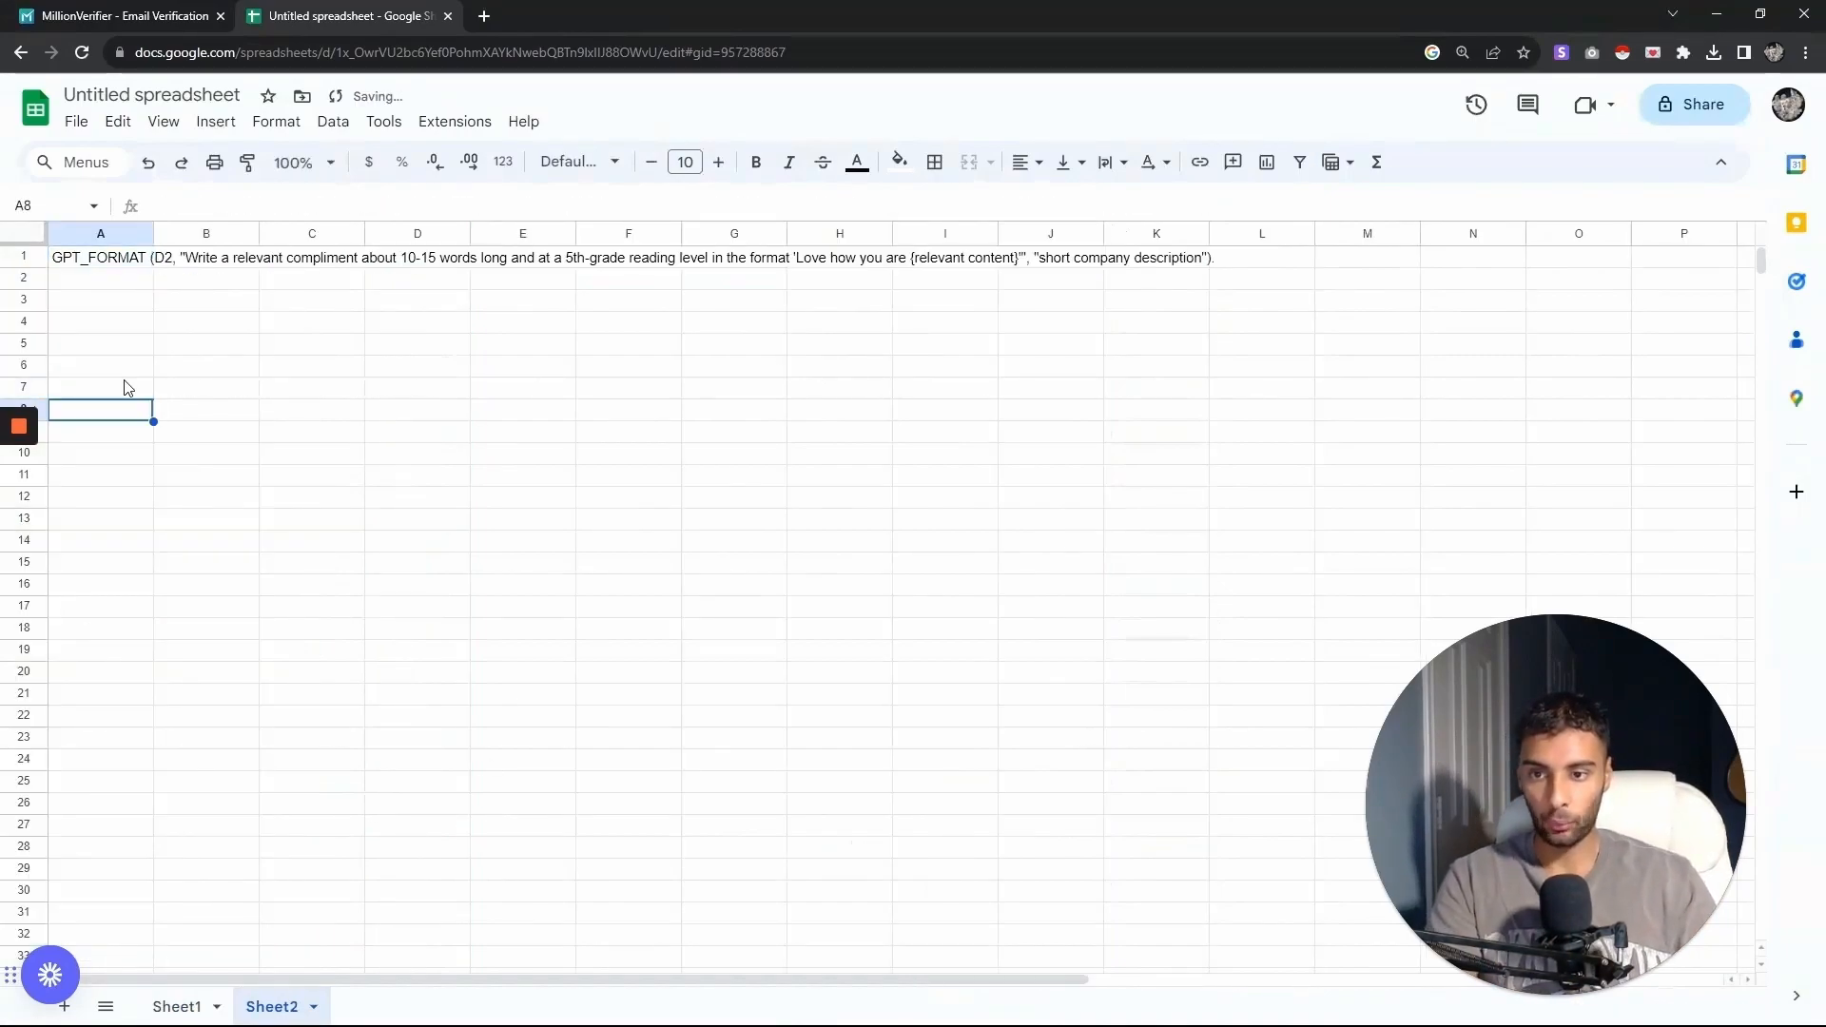
- Paste the fallback formula into SEO Description cell F7 on Sheet1, point it at D7, then clear the cell
left_click(177, 1007)
double_click(587, 281)
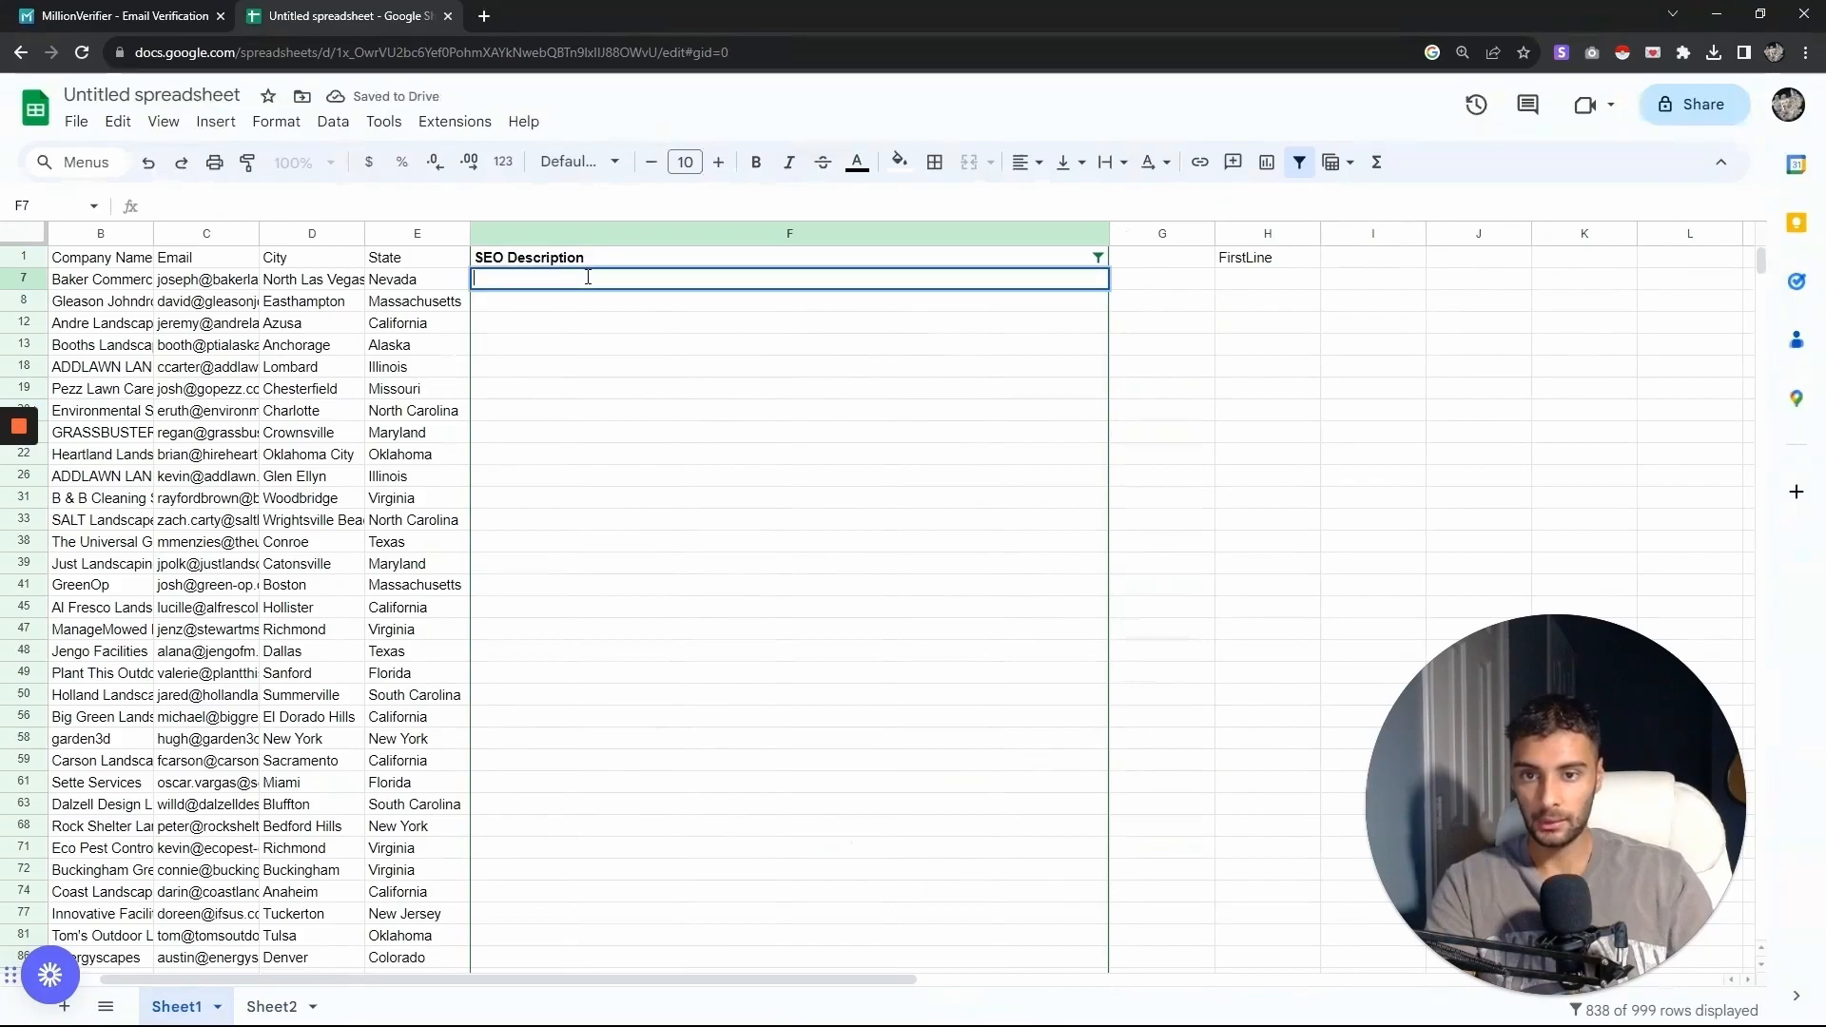
key("ctrl+v")
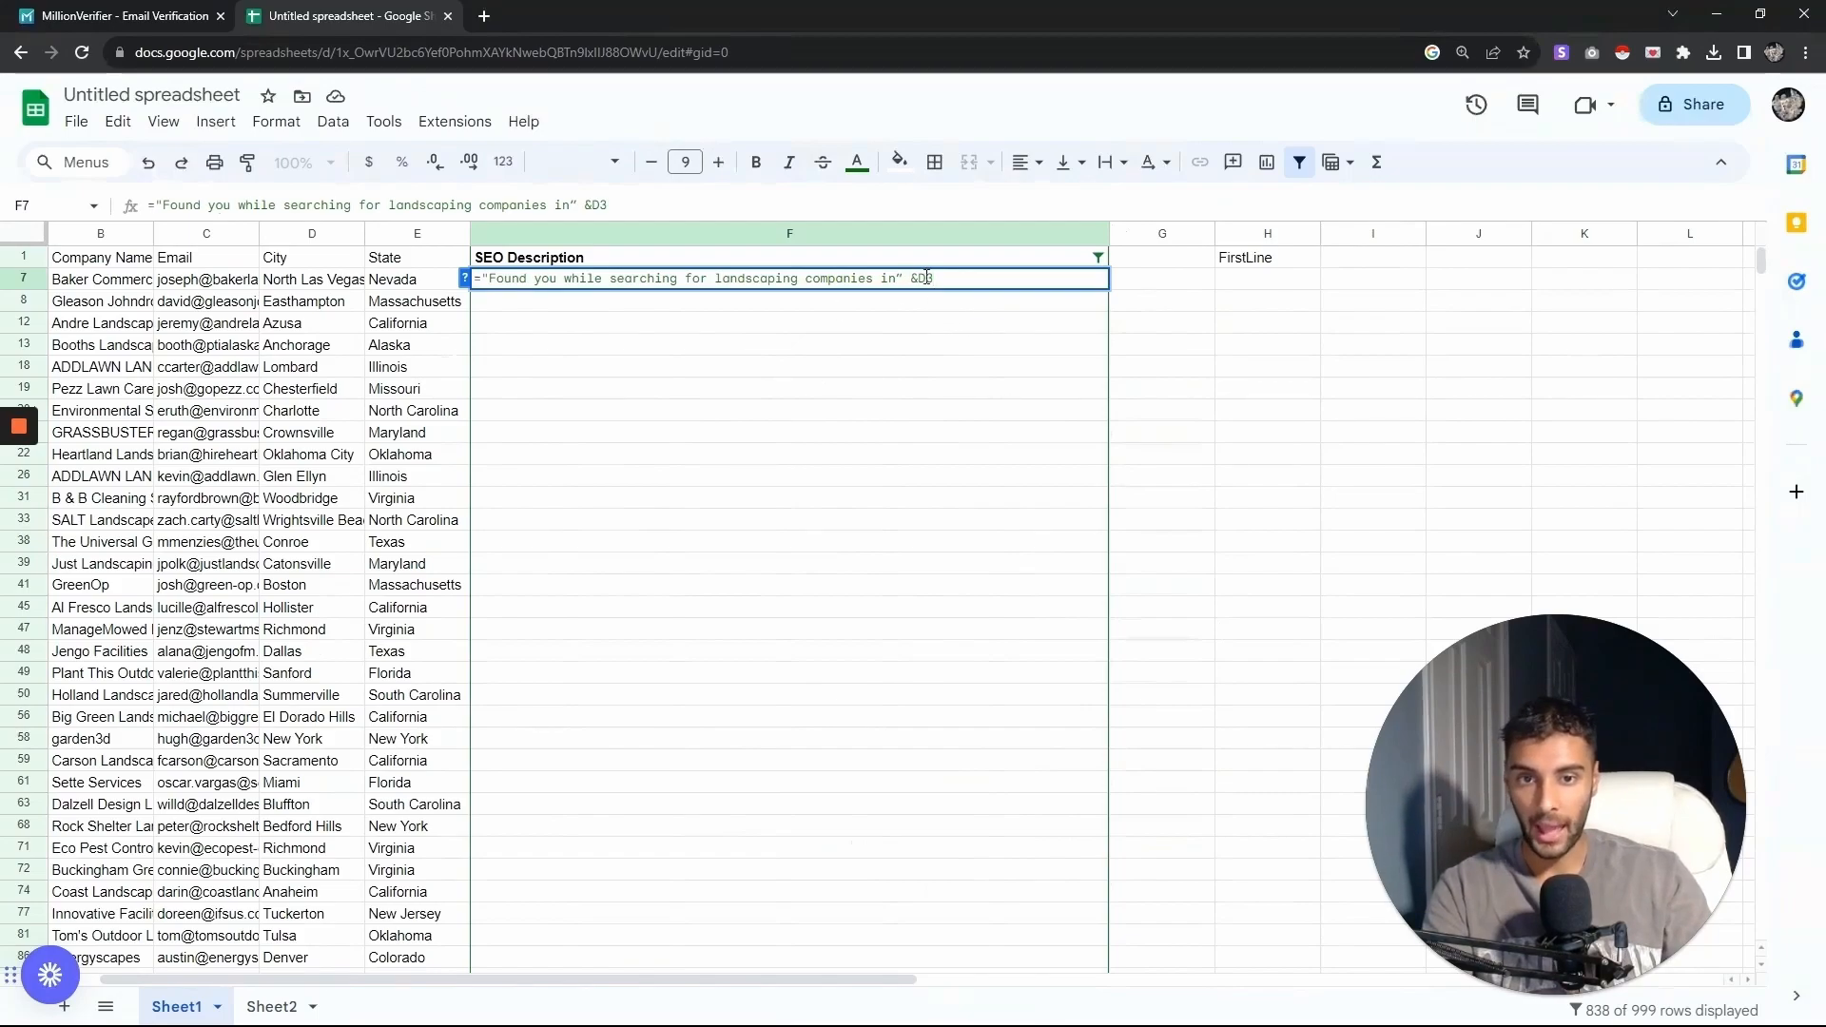
key("Return")
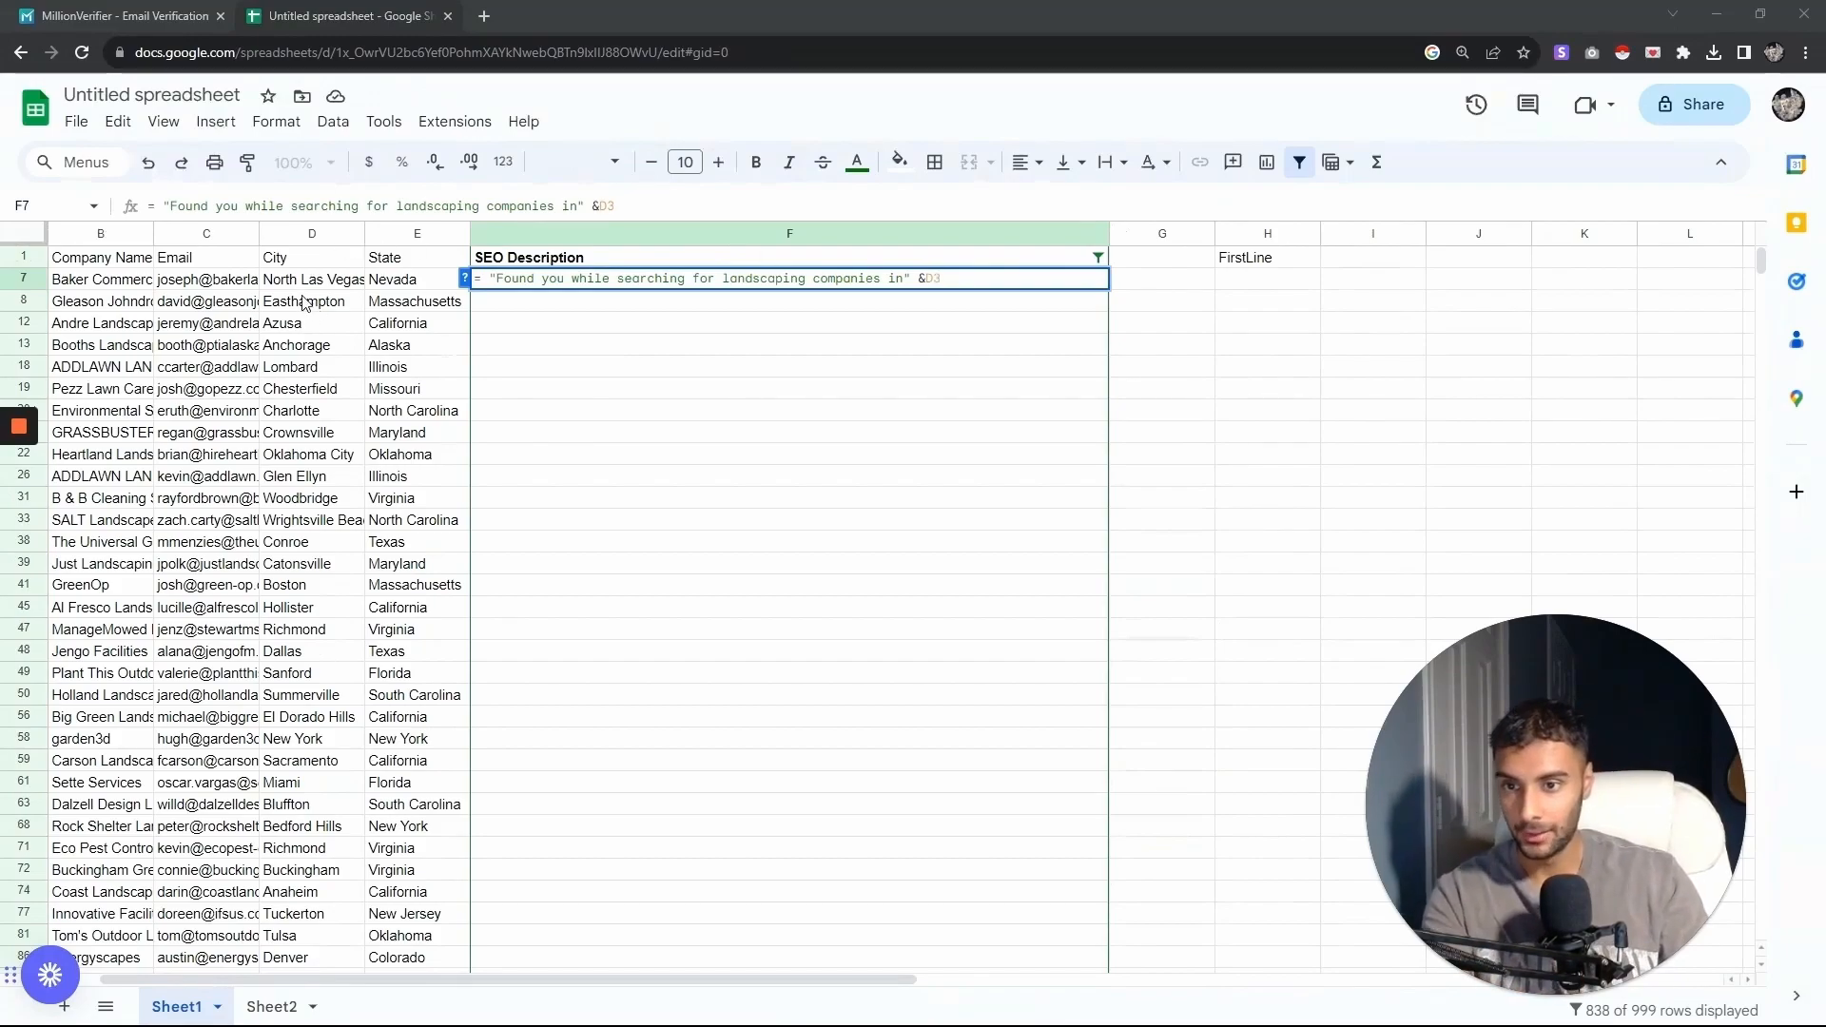
left_click(942, 282)
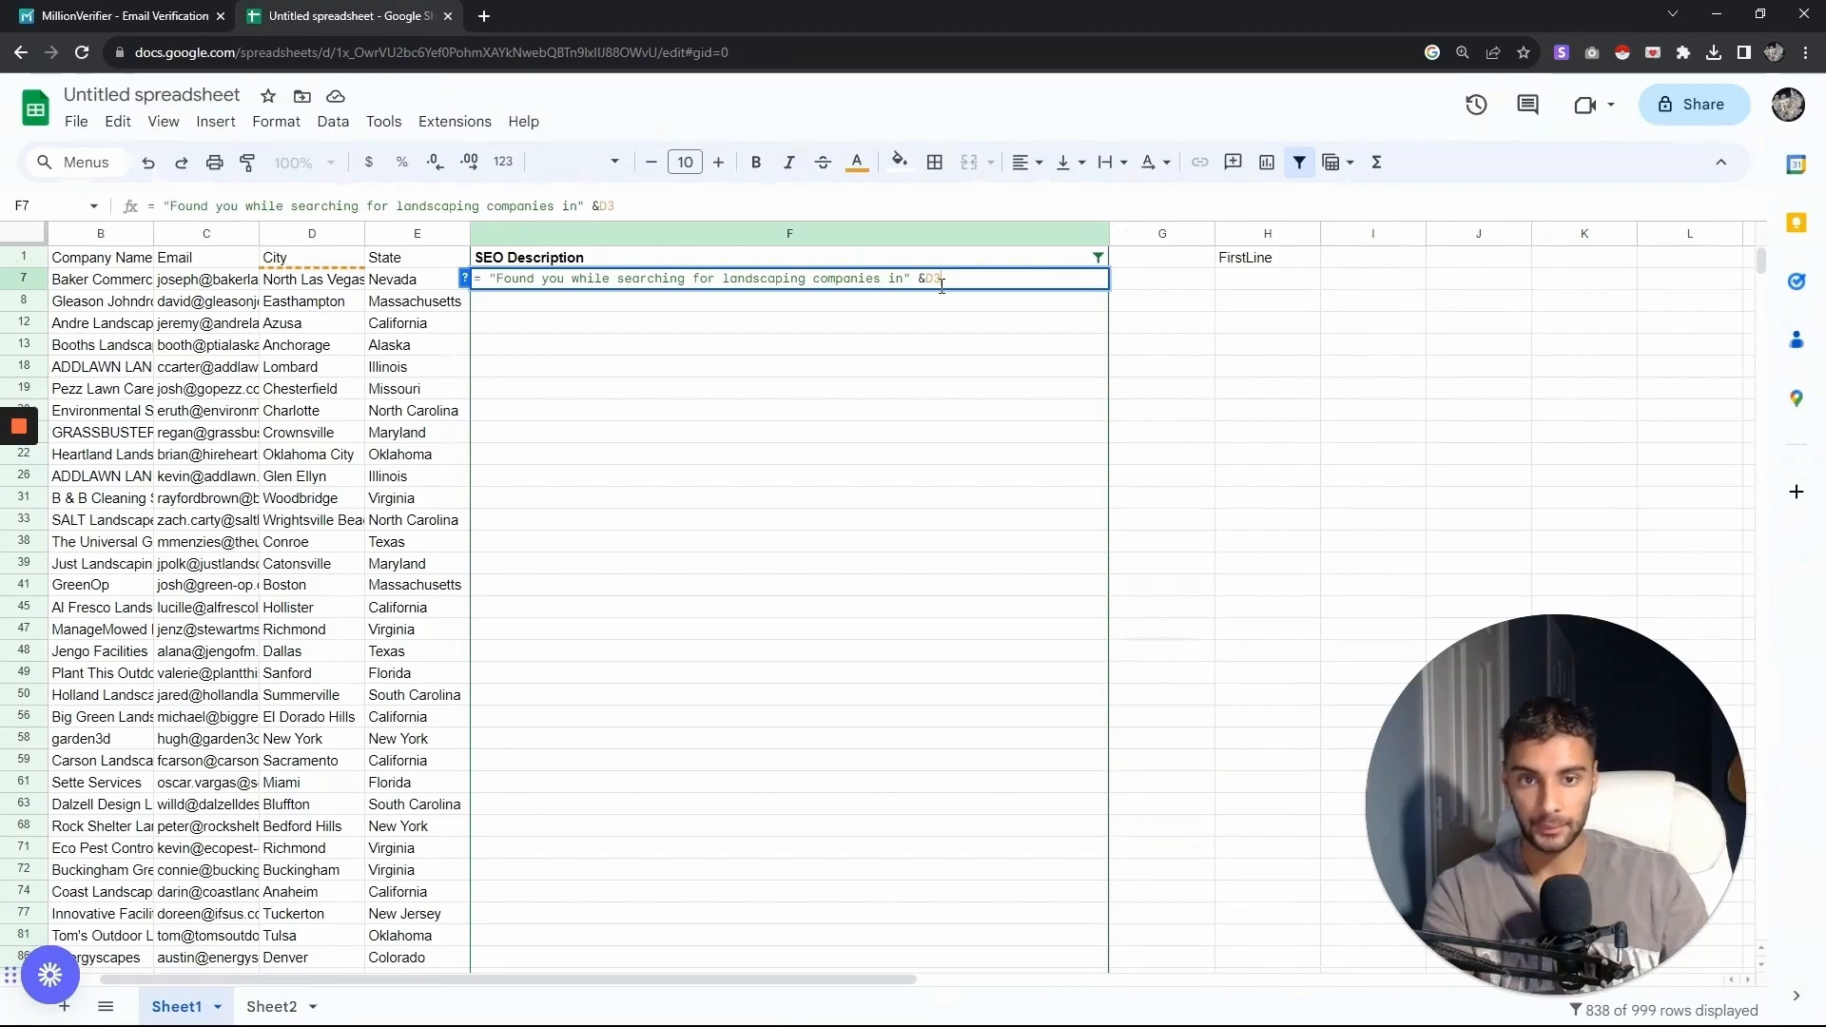
key("BackSpace")
type("7")
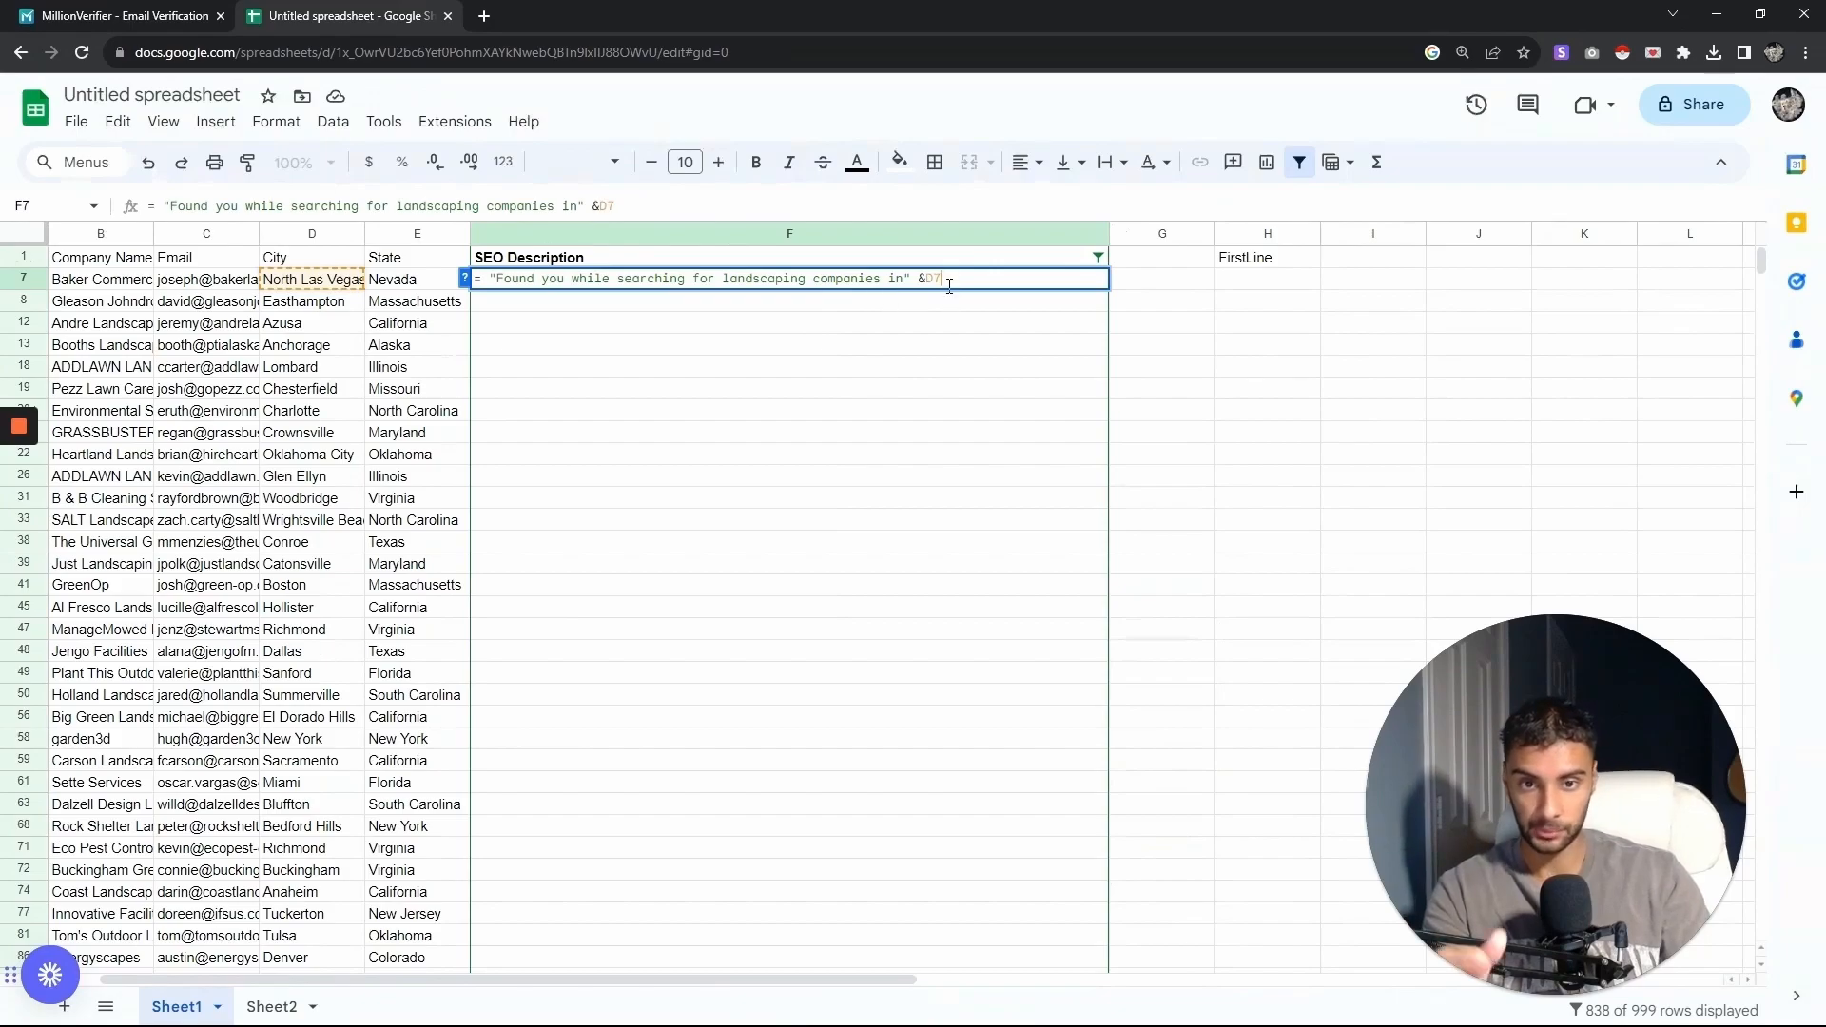
key("Return")
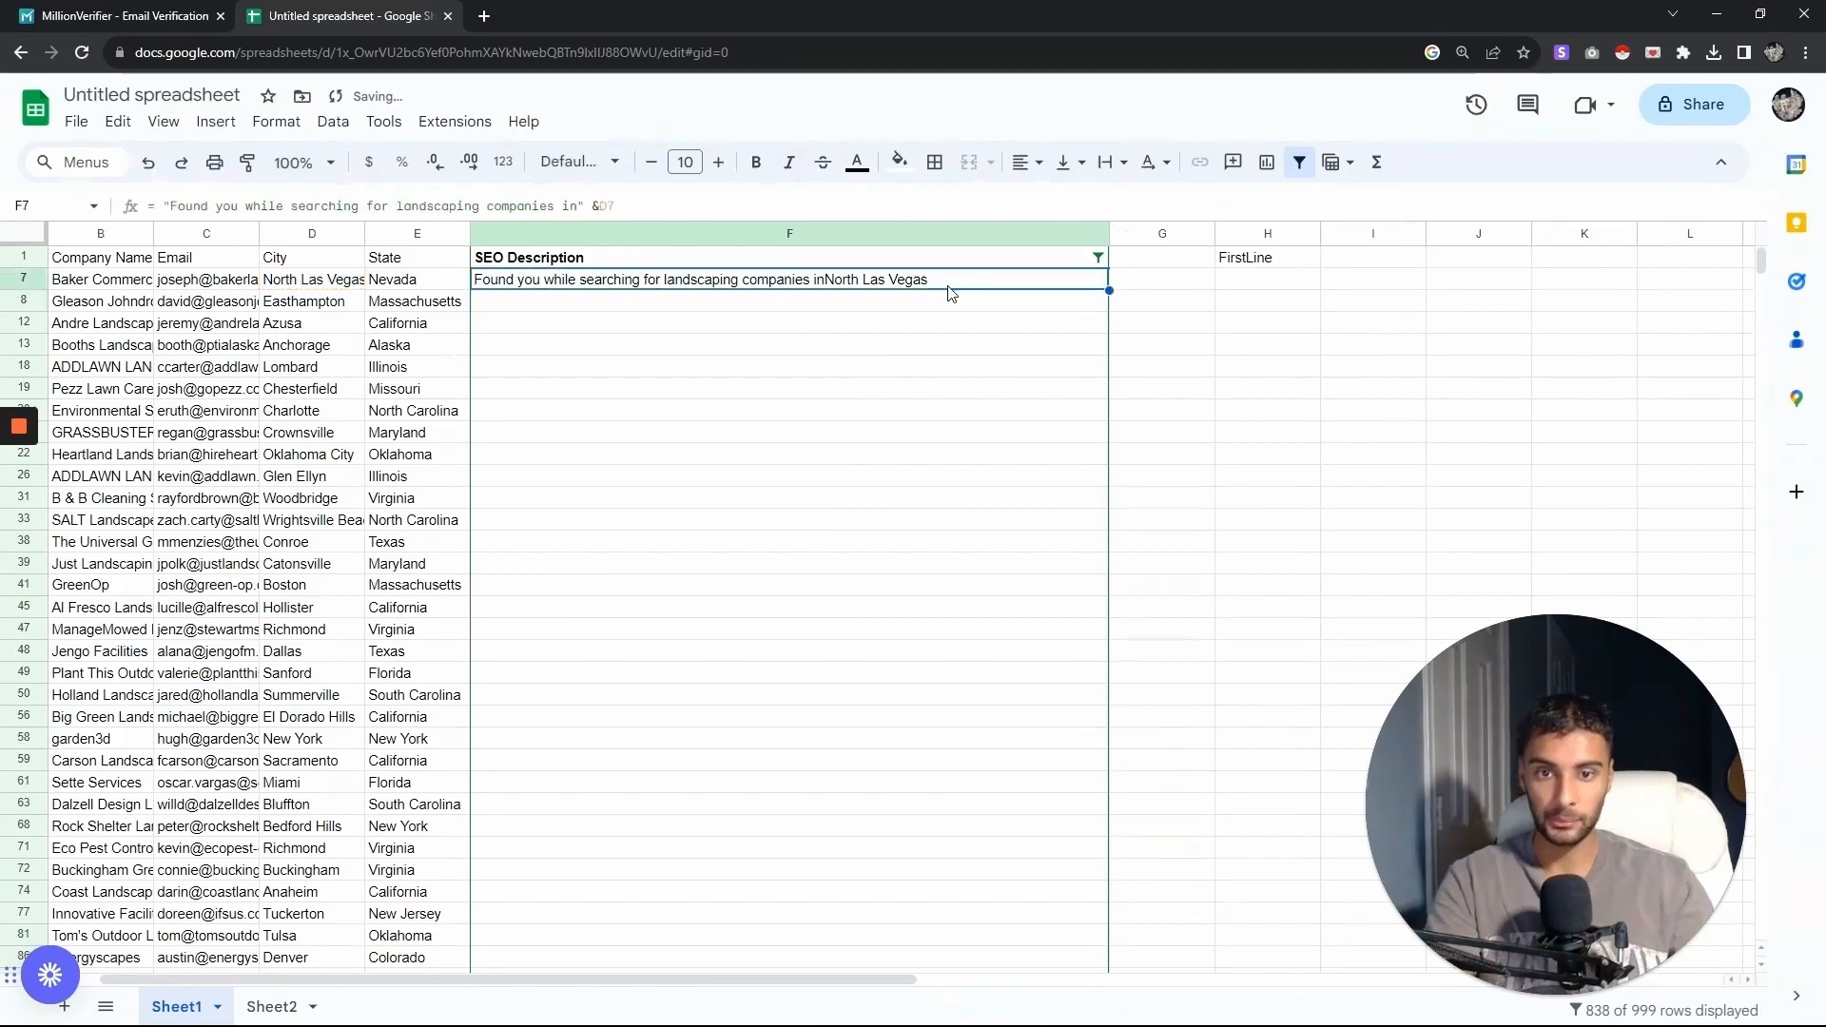
key("Delete")
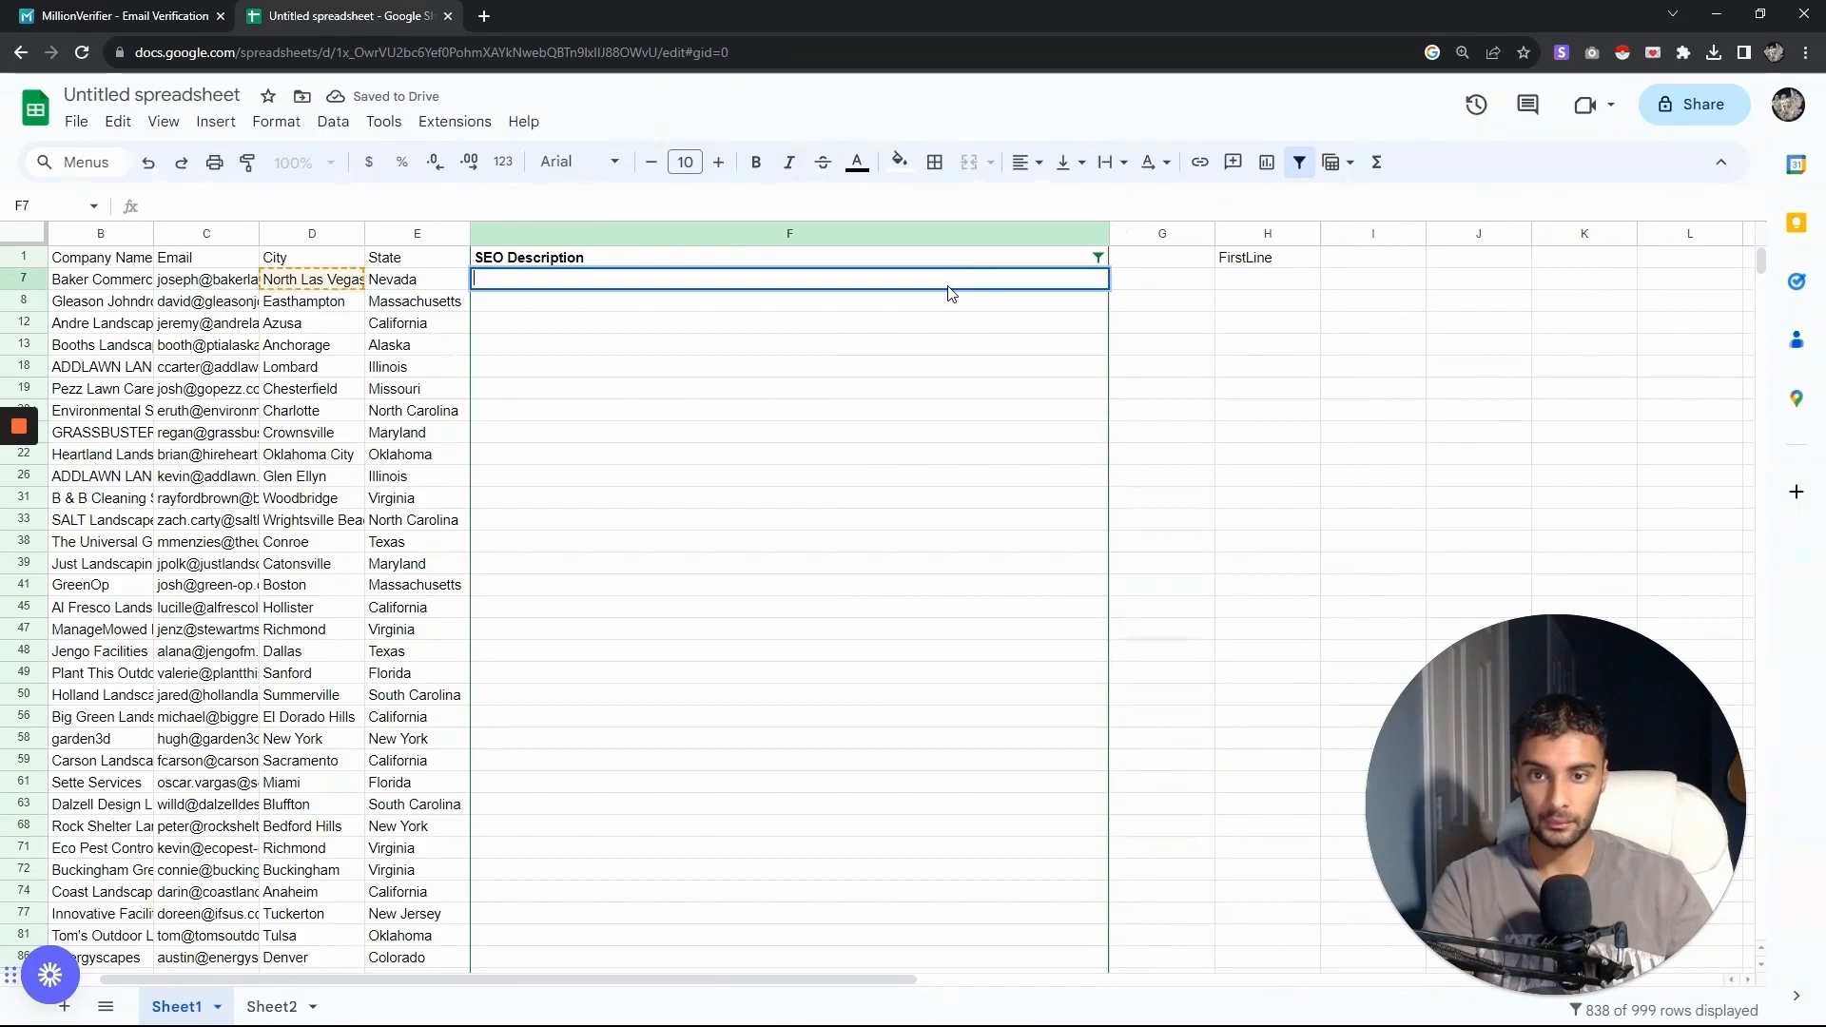
- Paste the fallback formula into FirstLine cell H7 and add a space after 'in' before the city reference
left_click(1265, 272)
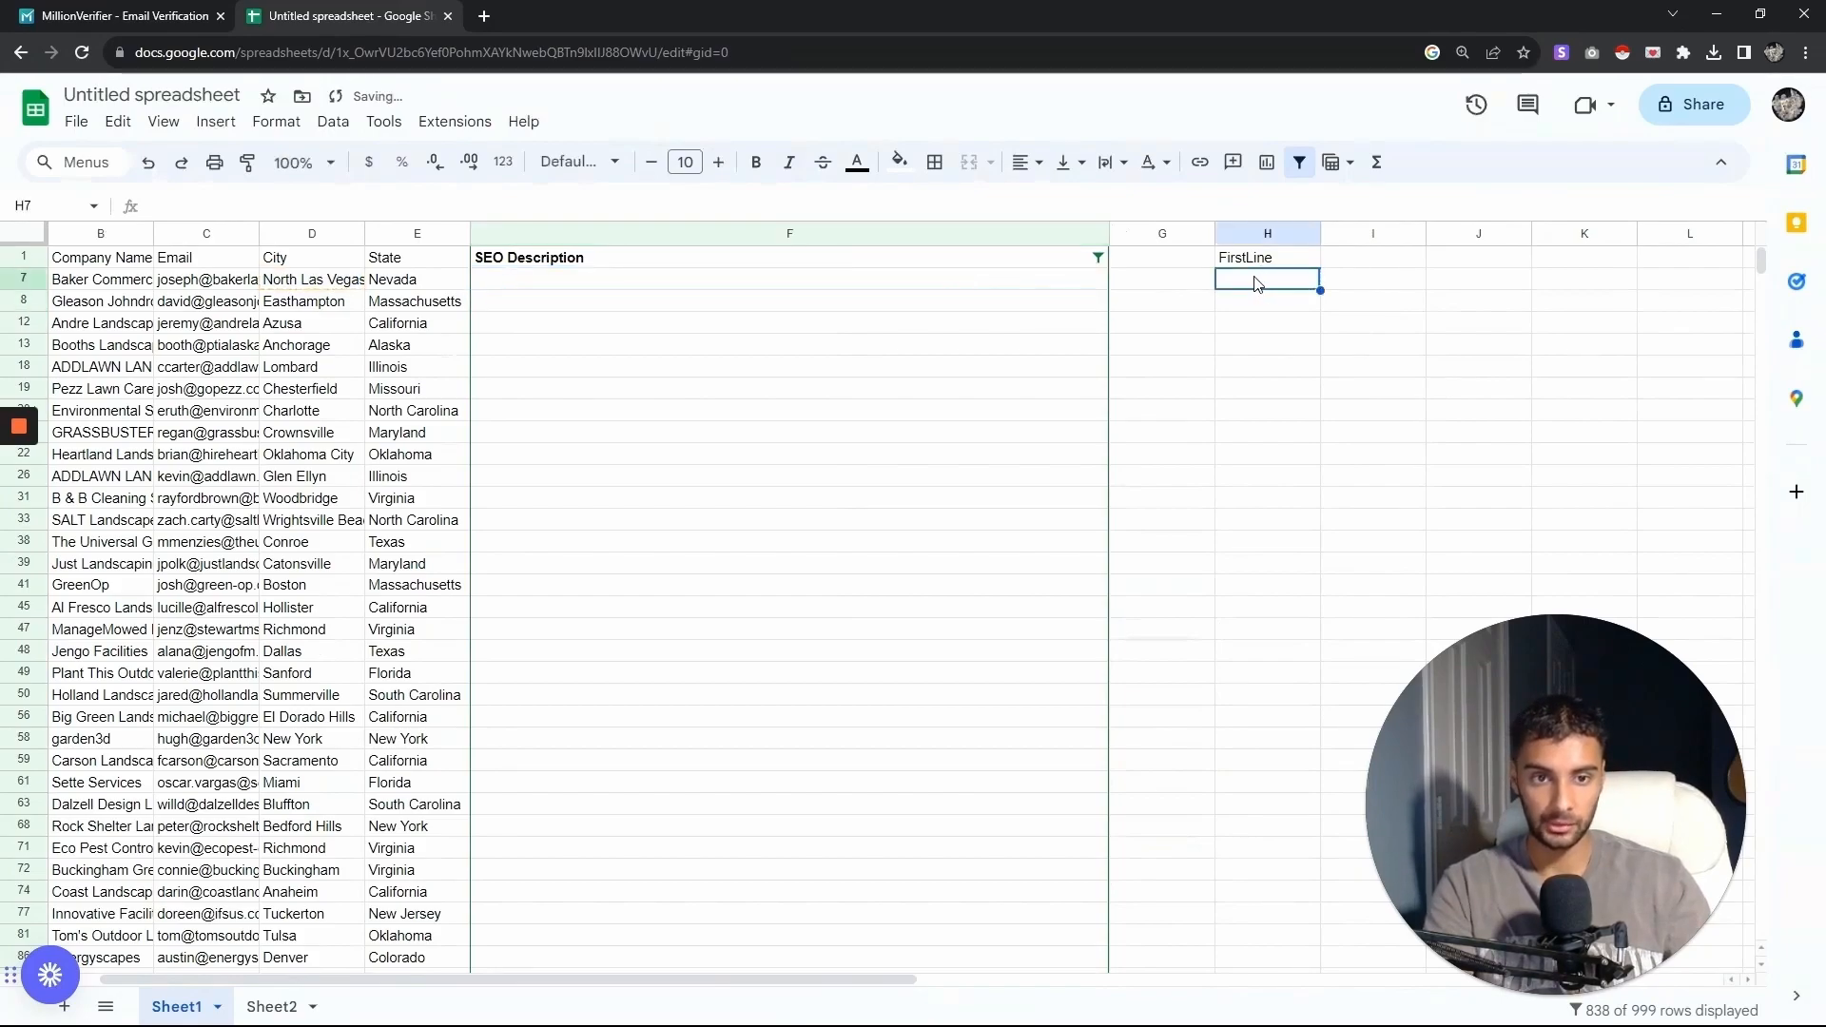
type("=\"Found you while searching for landscaping companies in\"&D7")
key("Return")
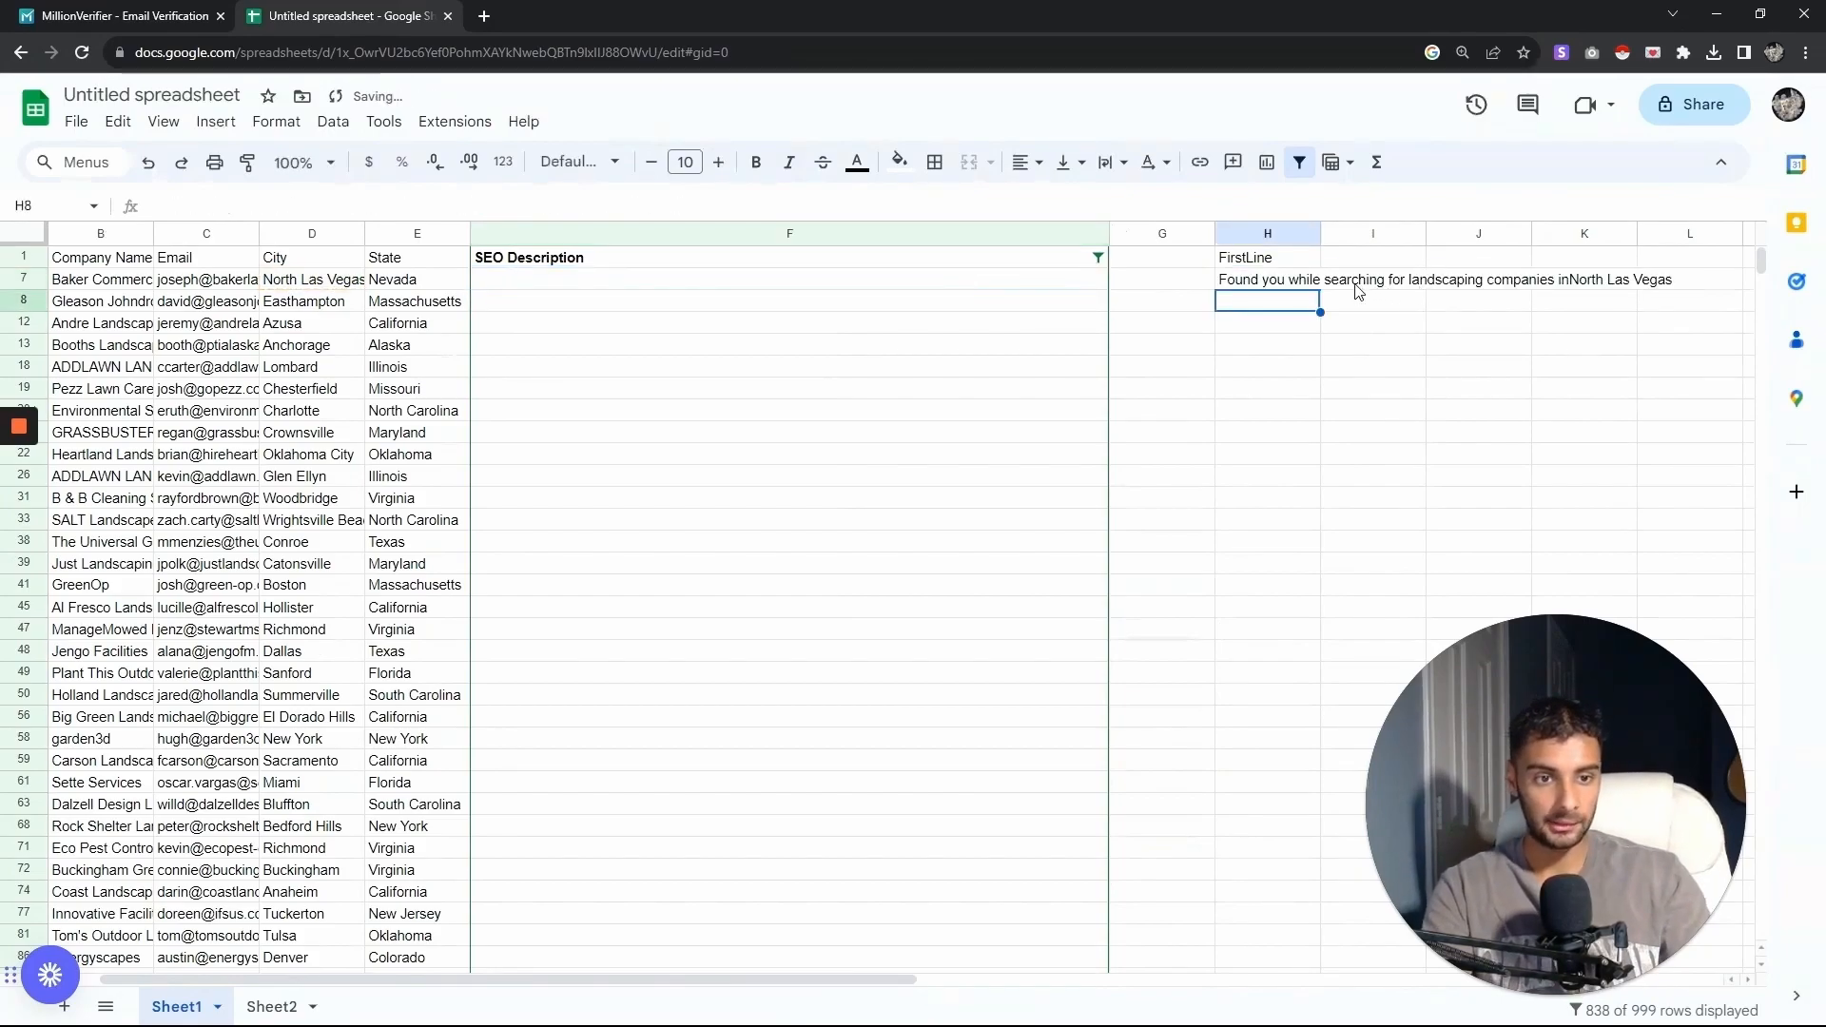
left_click(1301, 282)
double_click(1359, 281)
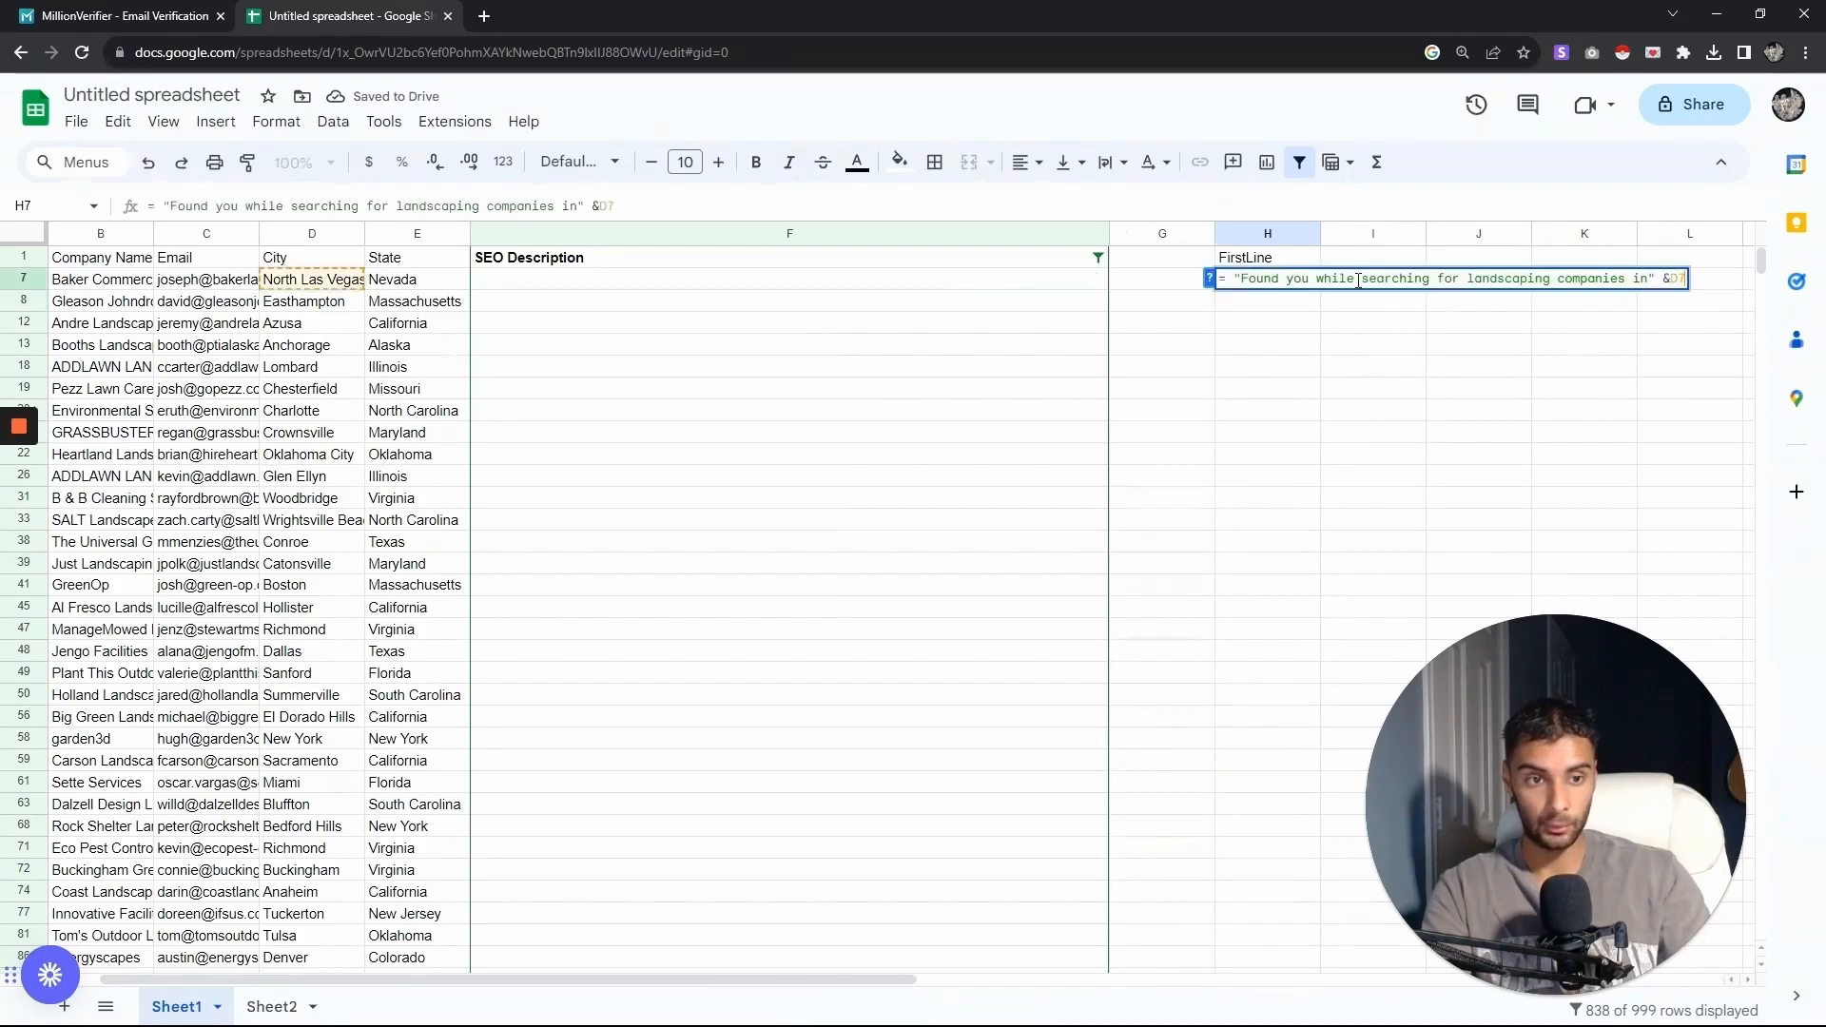
key("Return")
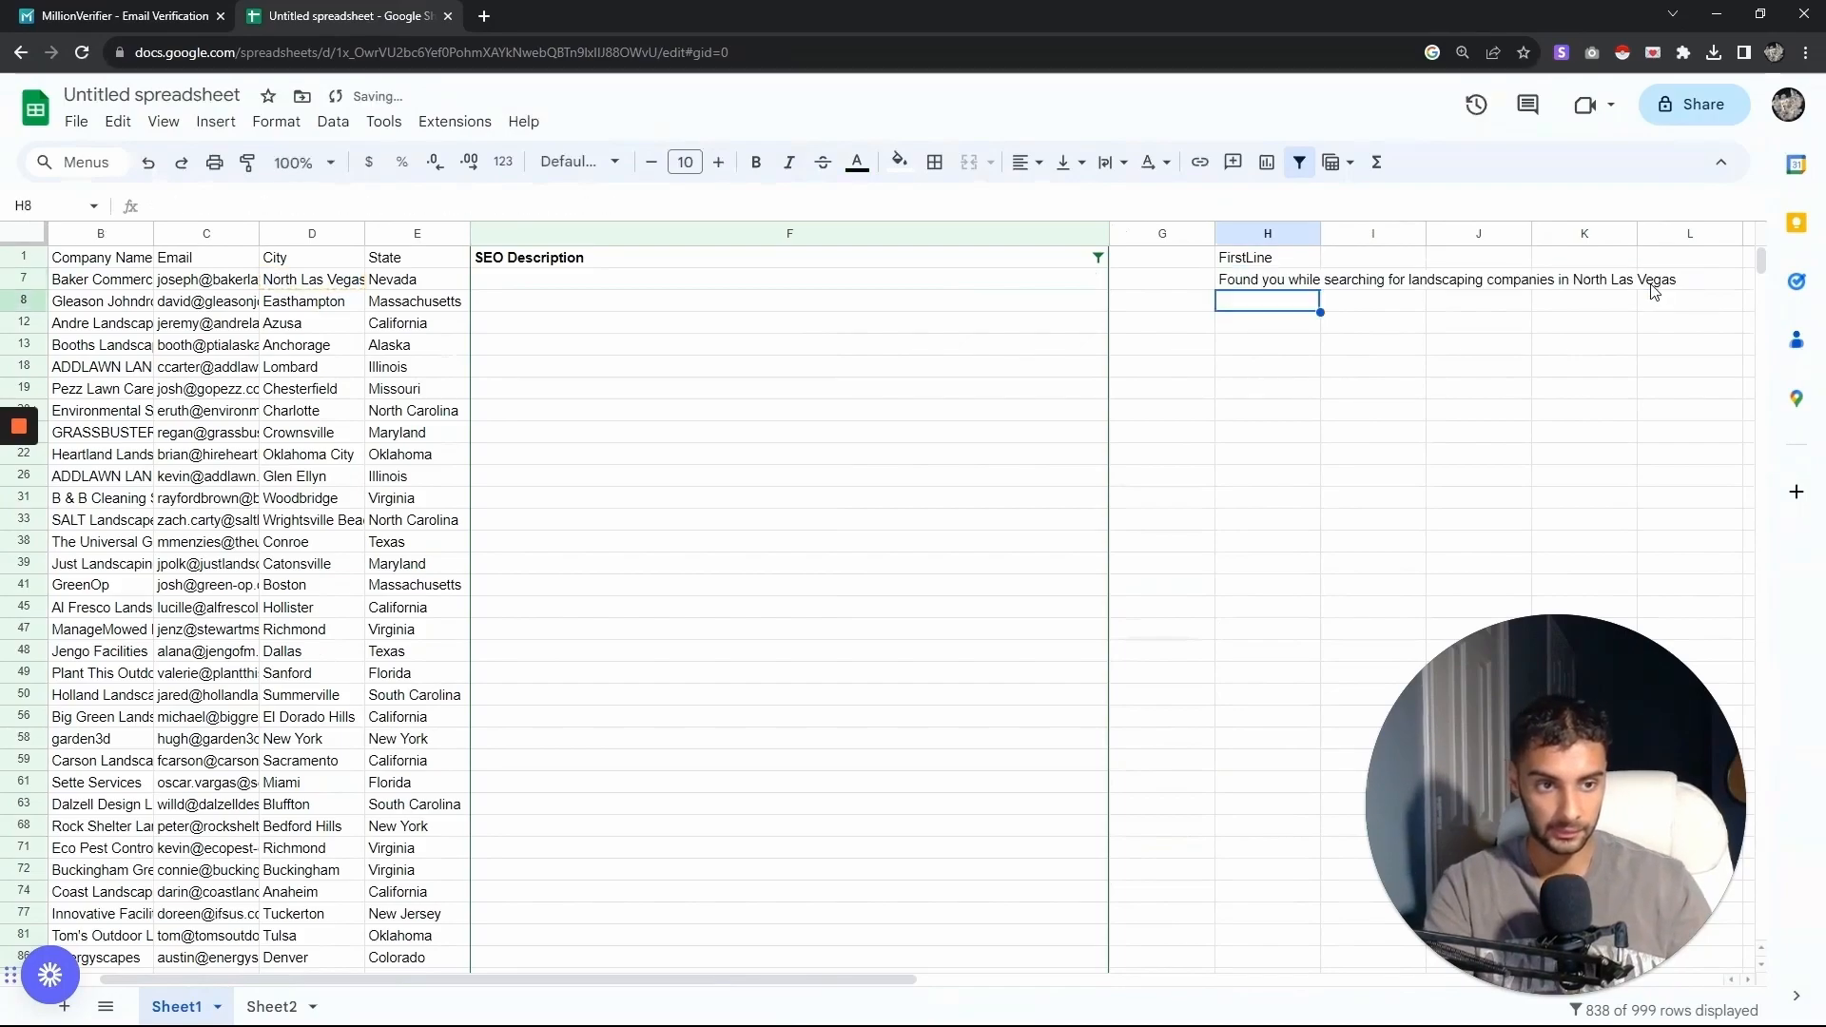
double_click(1311, 283)
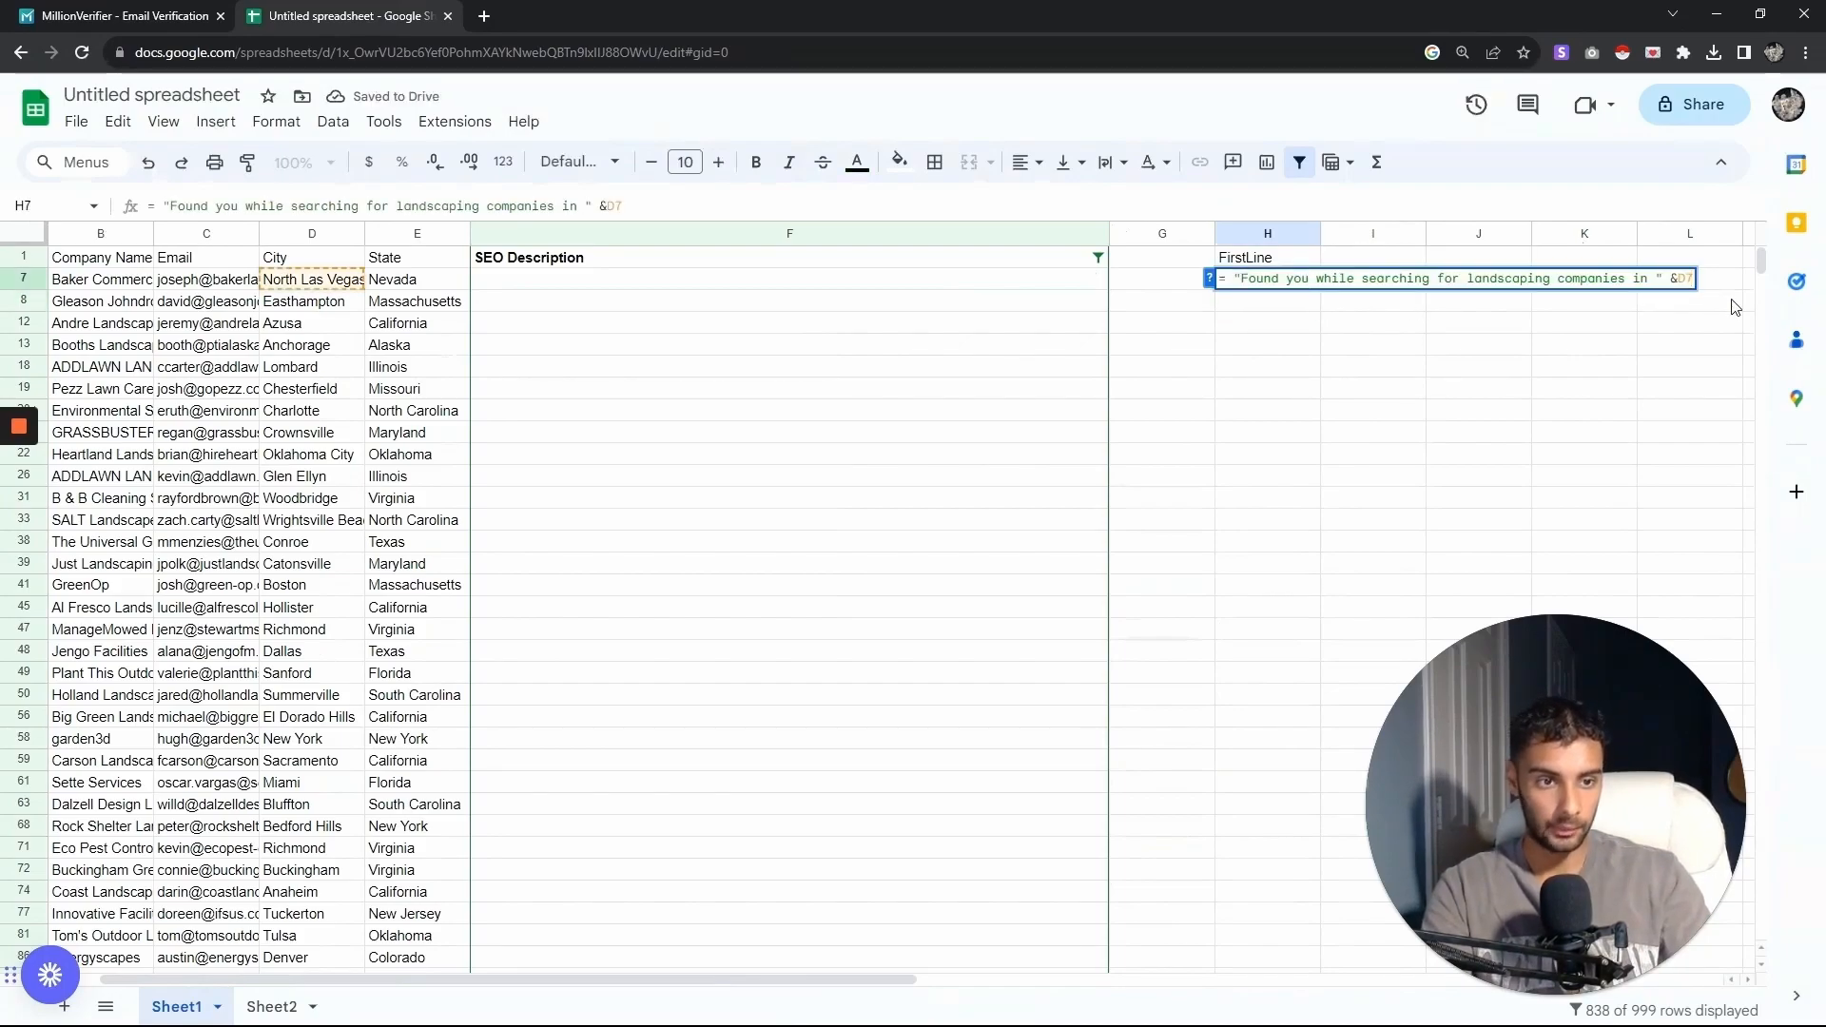
key("Return")
left_click(148, 163)
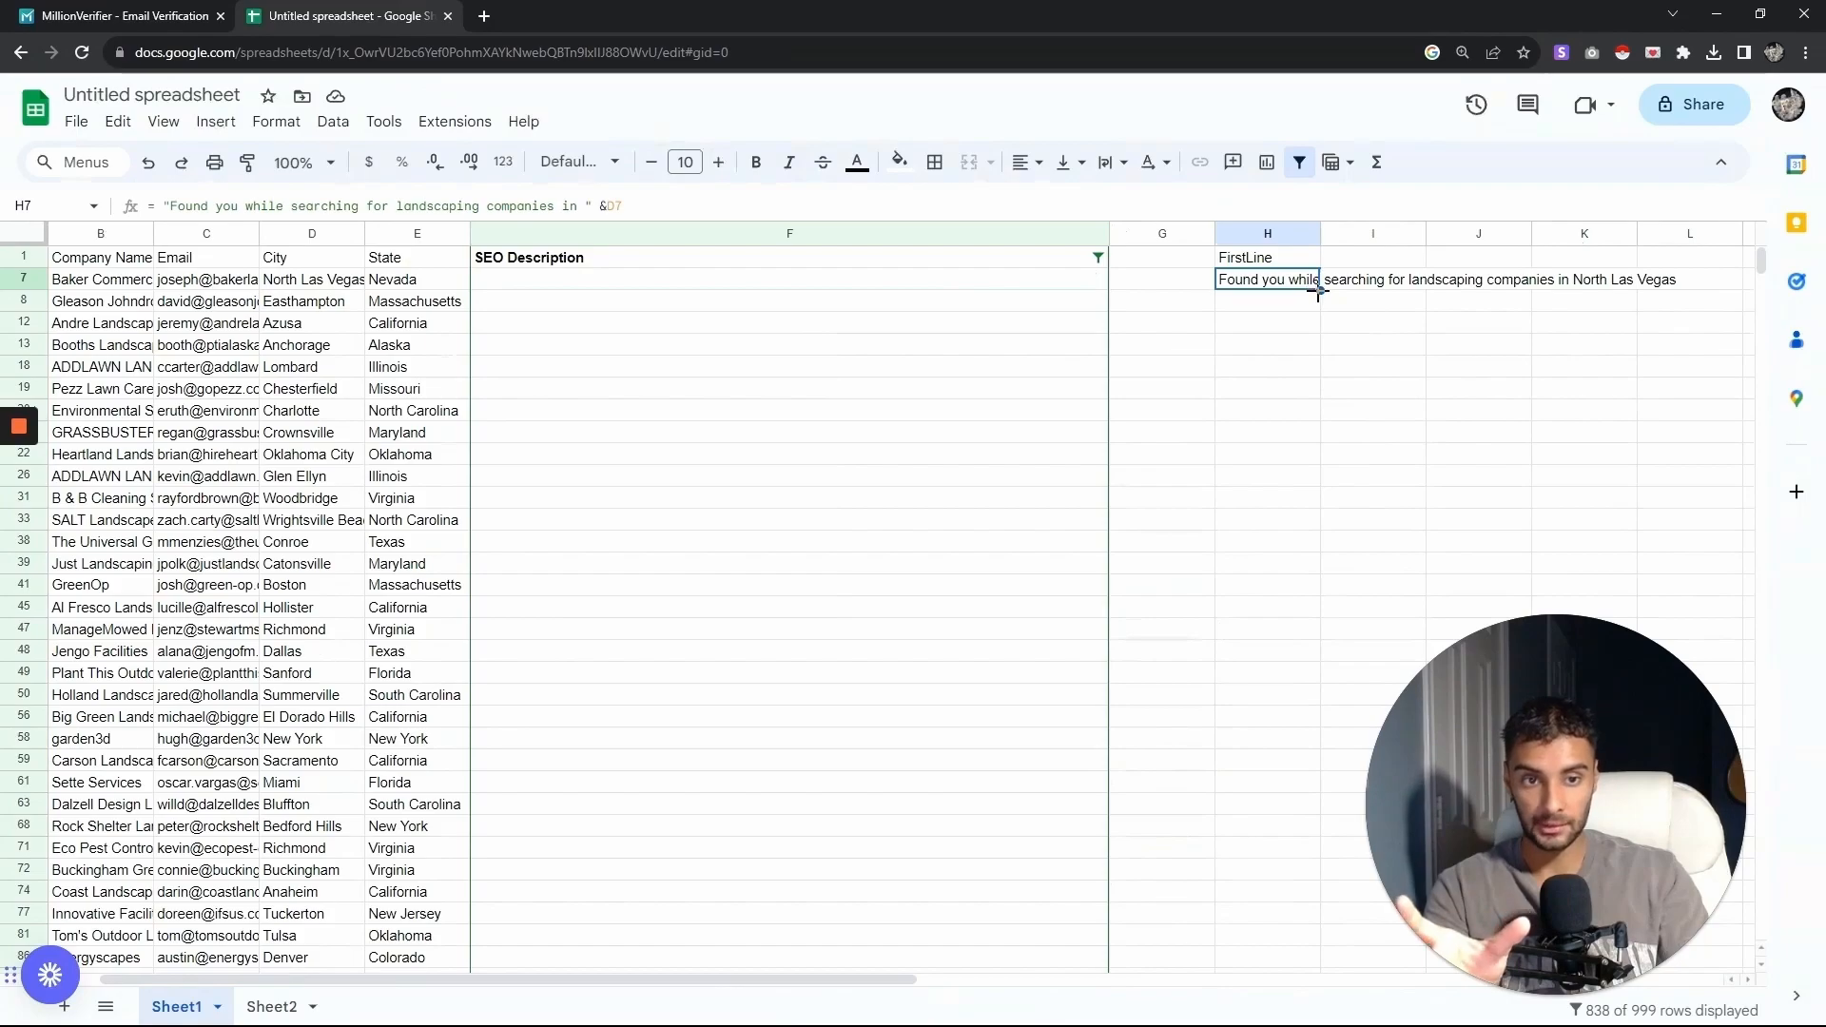
- Fill the FirstLine formula down column H for all visible rows without an SEO description
left_click_drag(1318, 291, 1269, 405)
scroll(1331, 381, "up", 20)
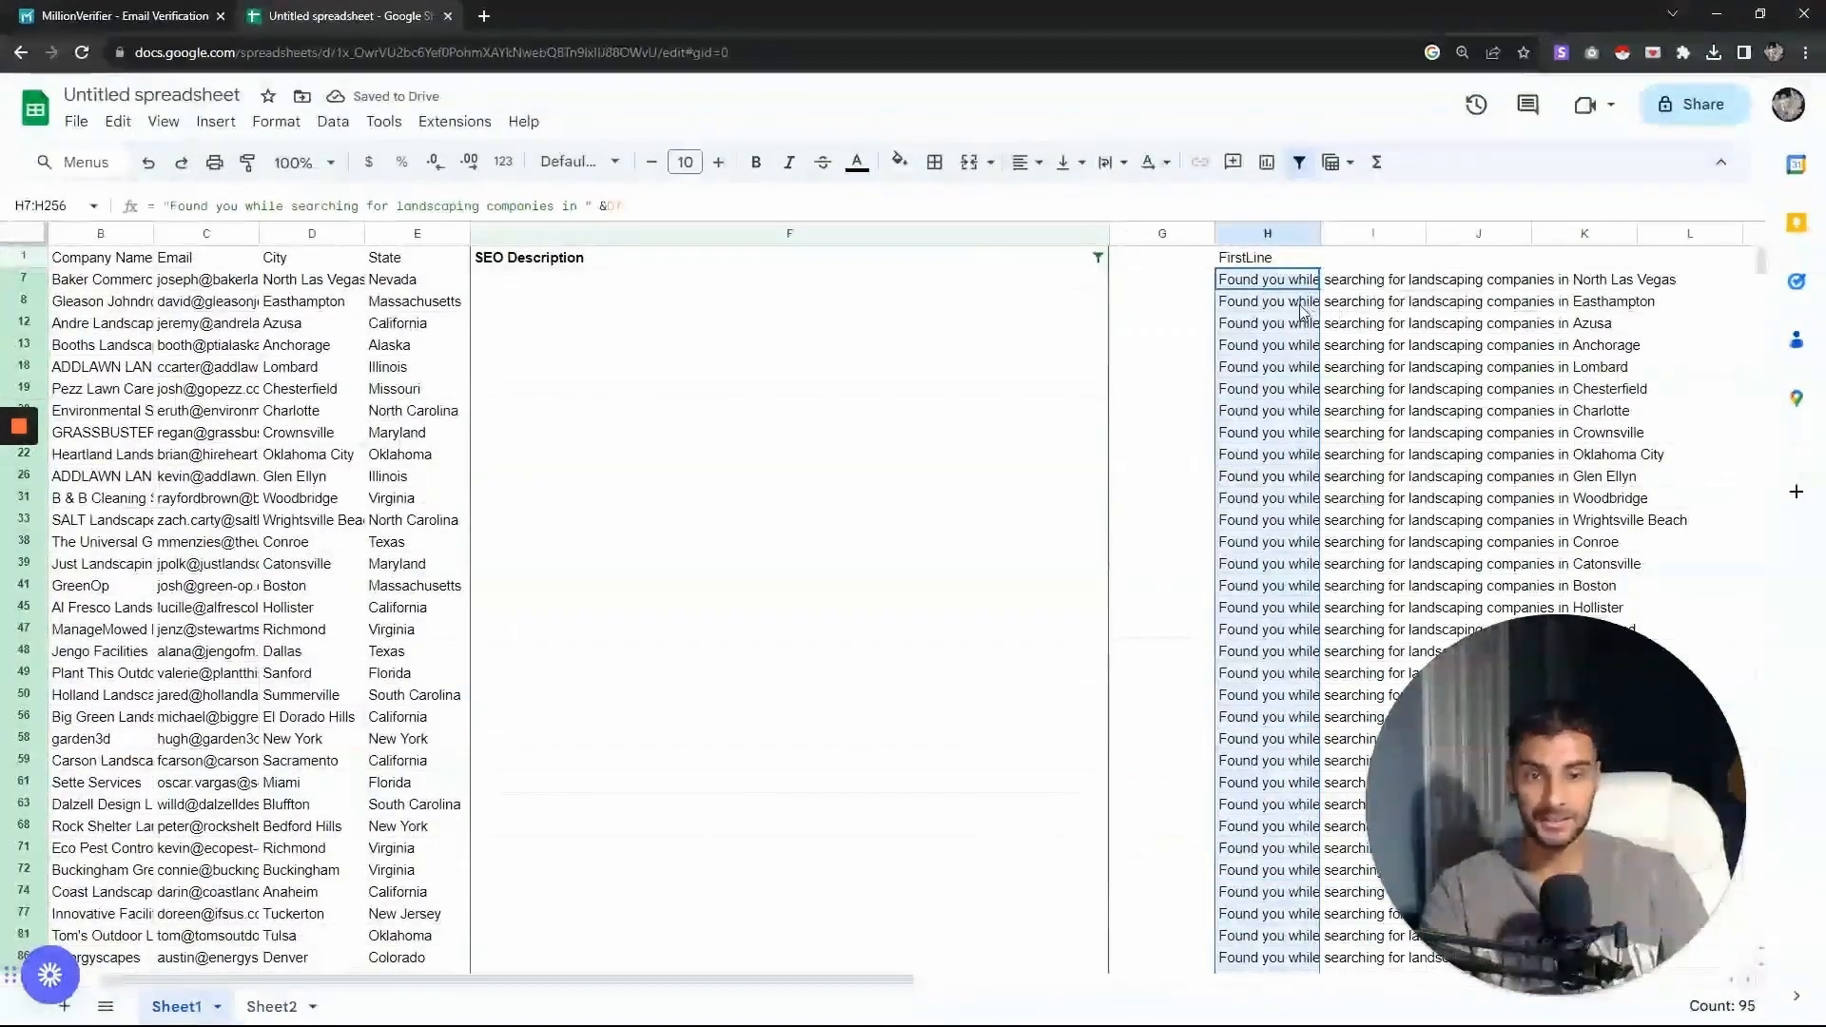
left_click(1300, 305)
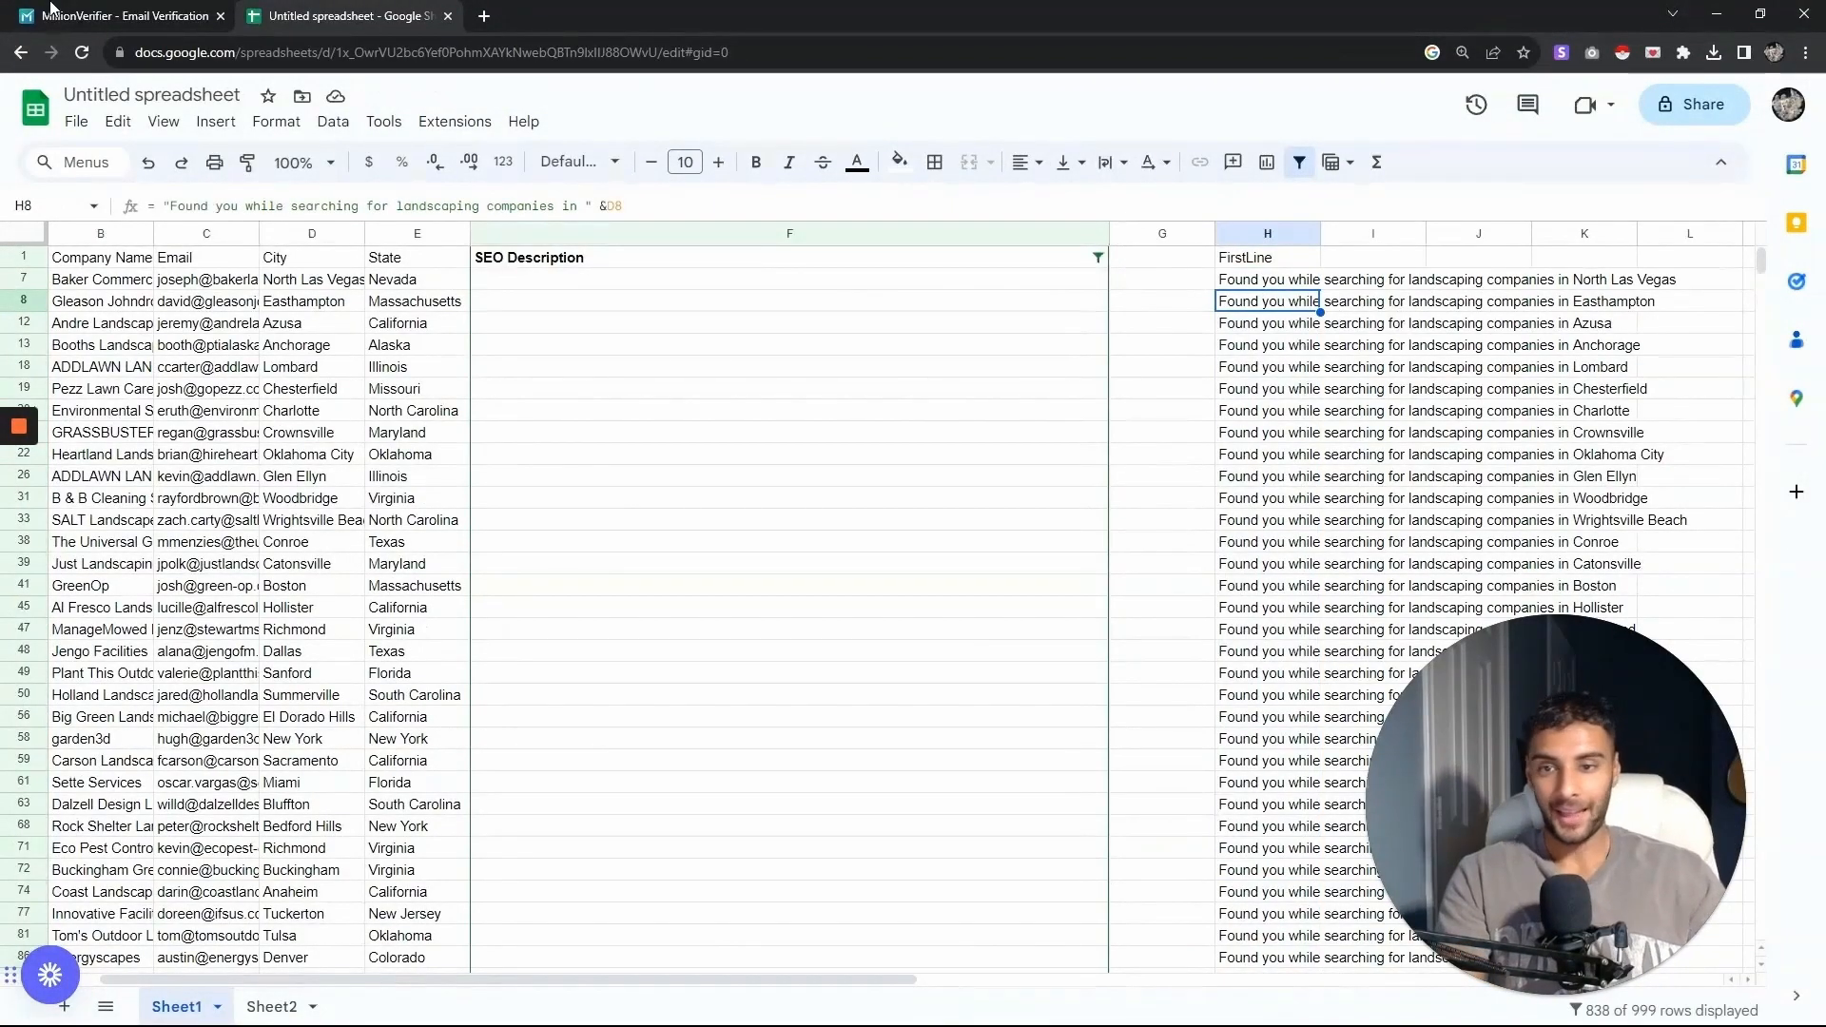
- Remove the filter and review the FirstLine column across all leads
left_click(333, 120)
left_click(428, 251)
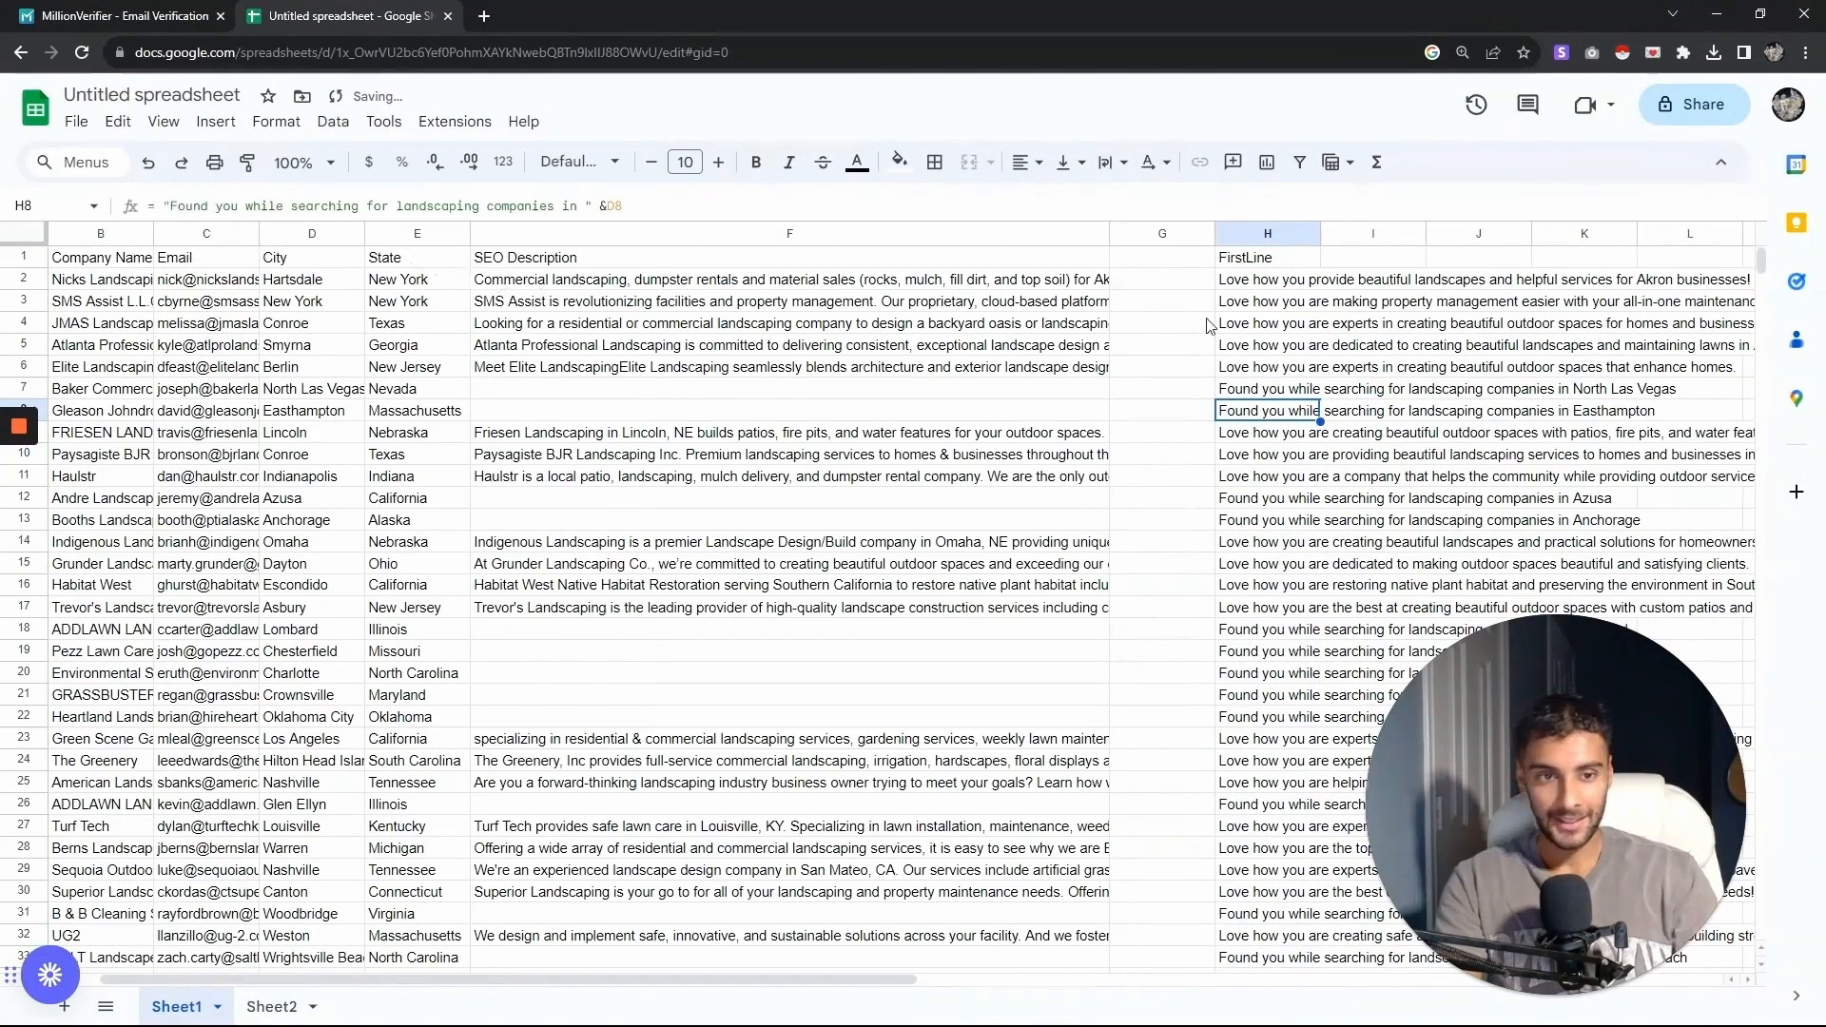
left_click(1283, 280)
left_click_drag(871, 980, 1134, 982)
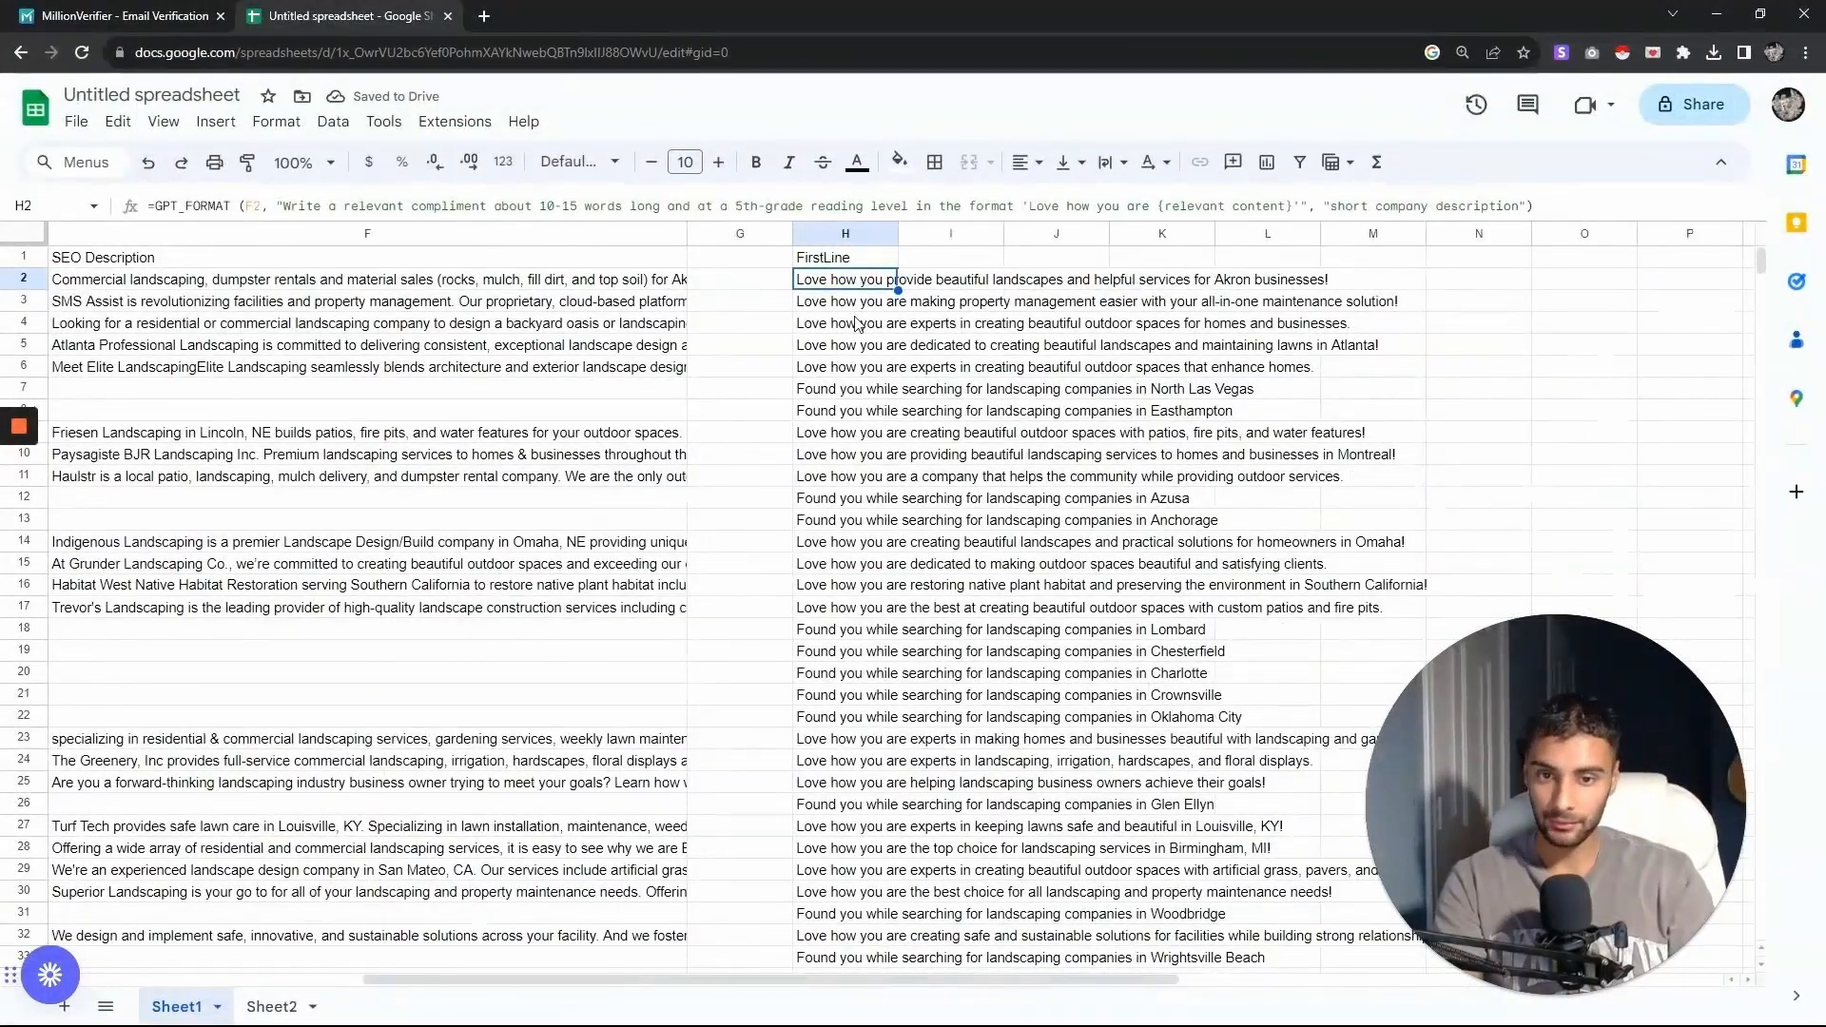
key("Down")
key("Down")
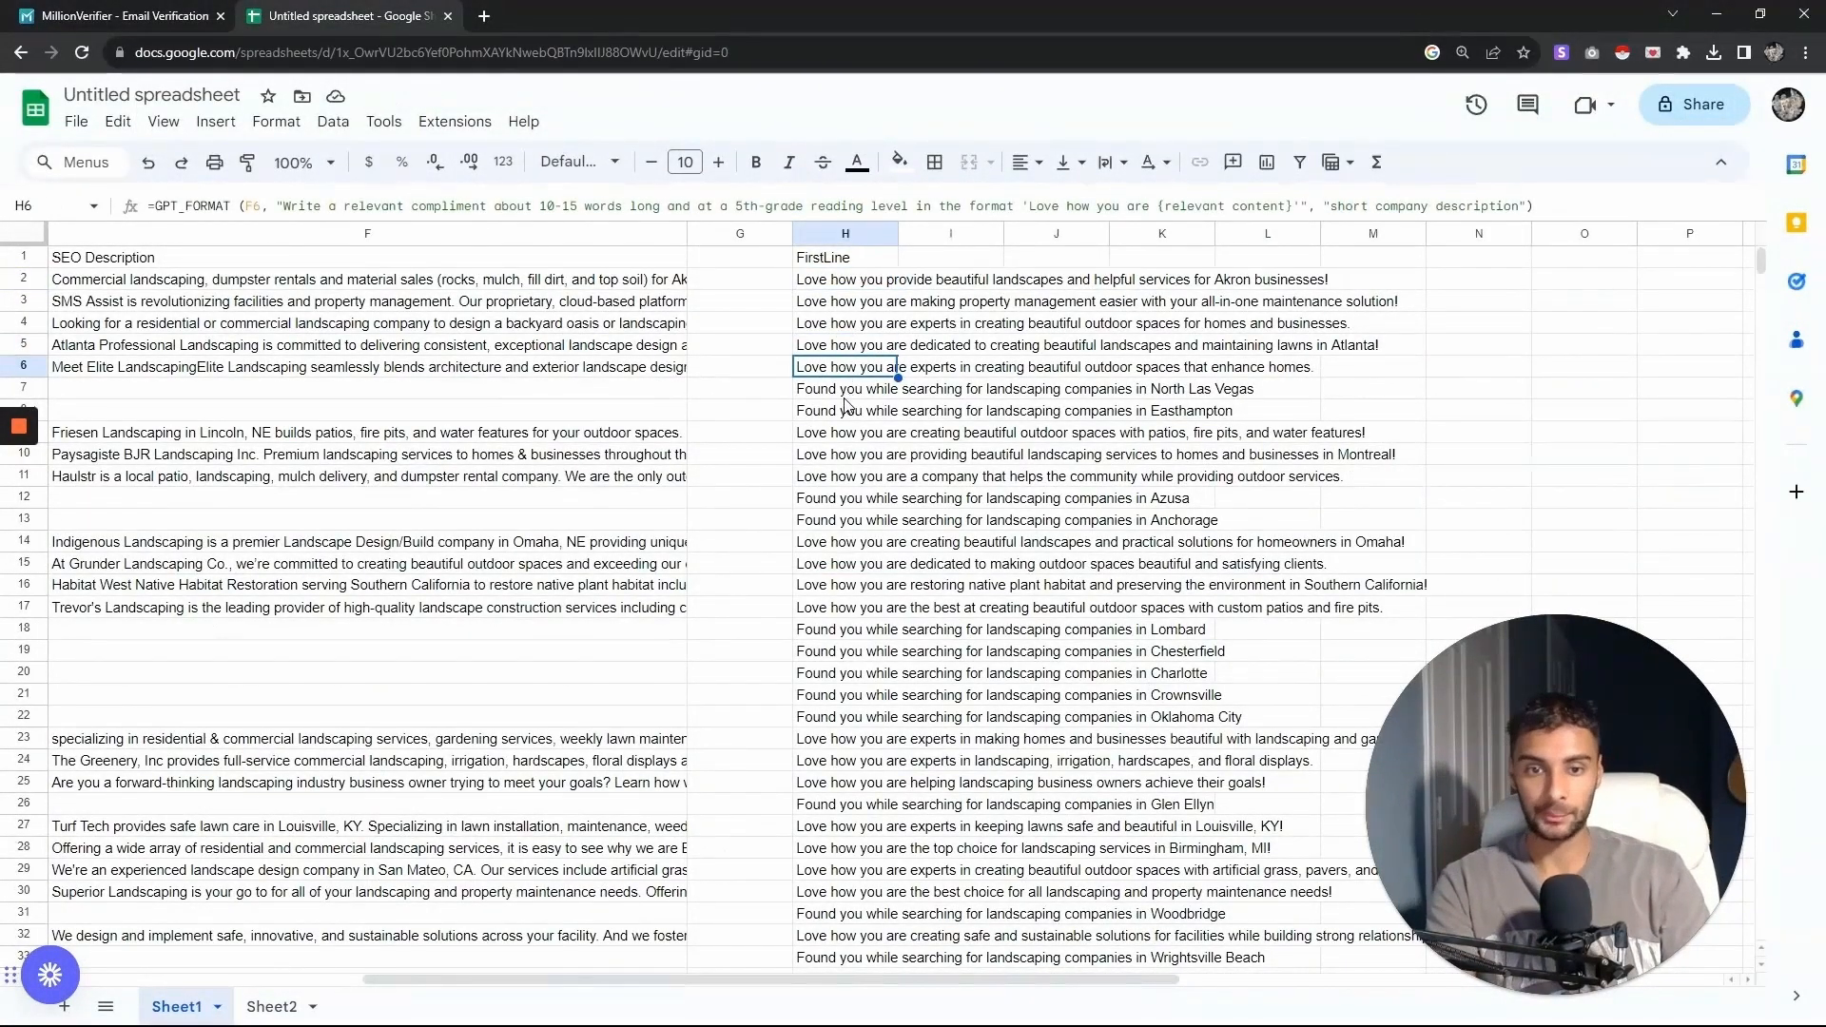
key("Down")
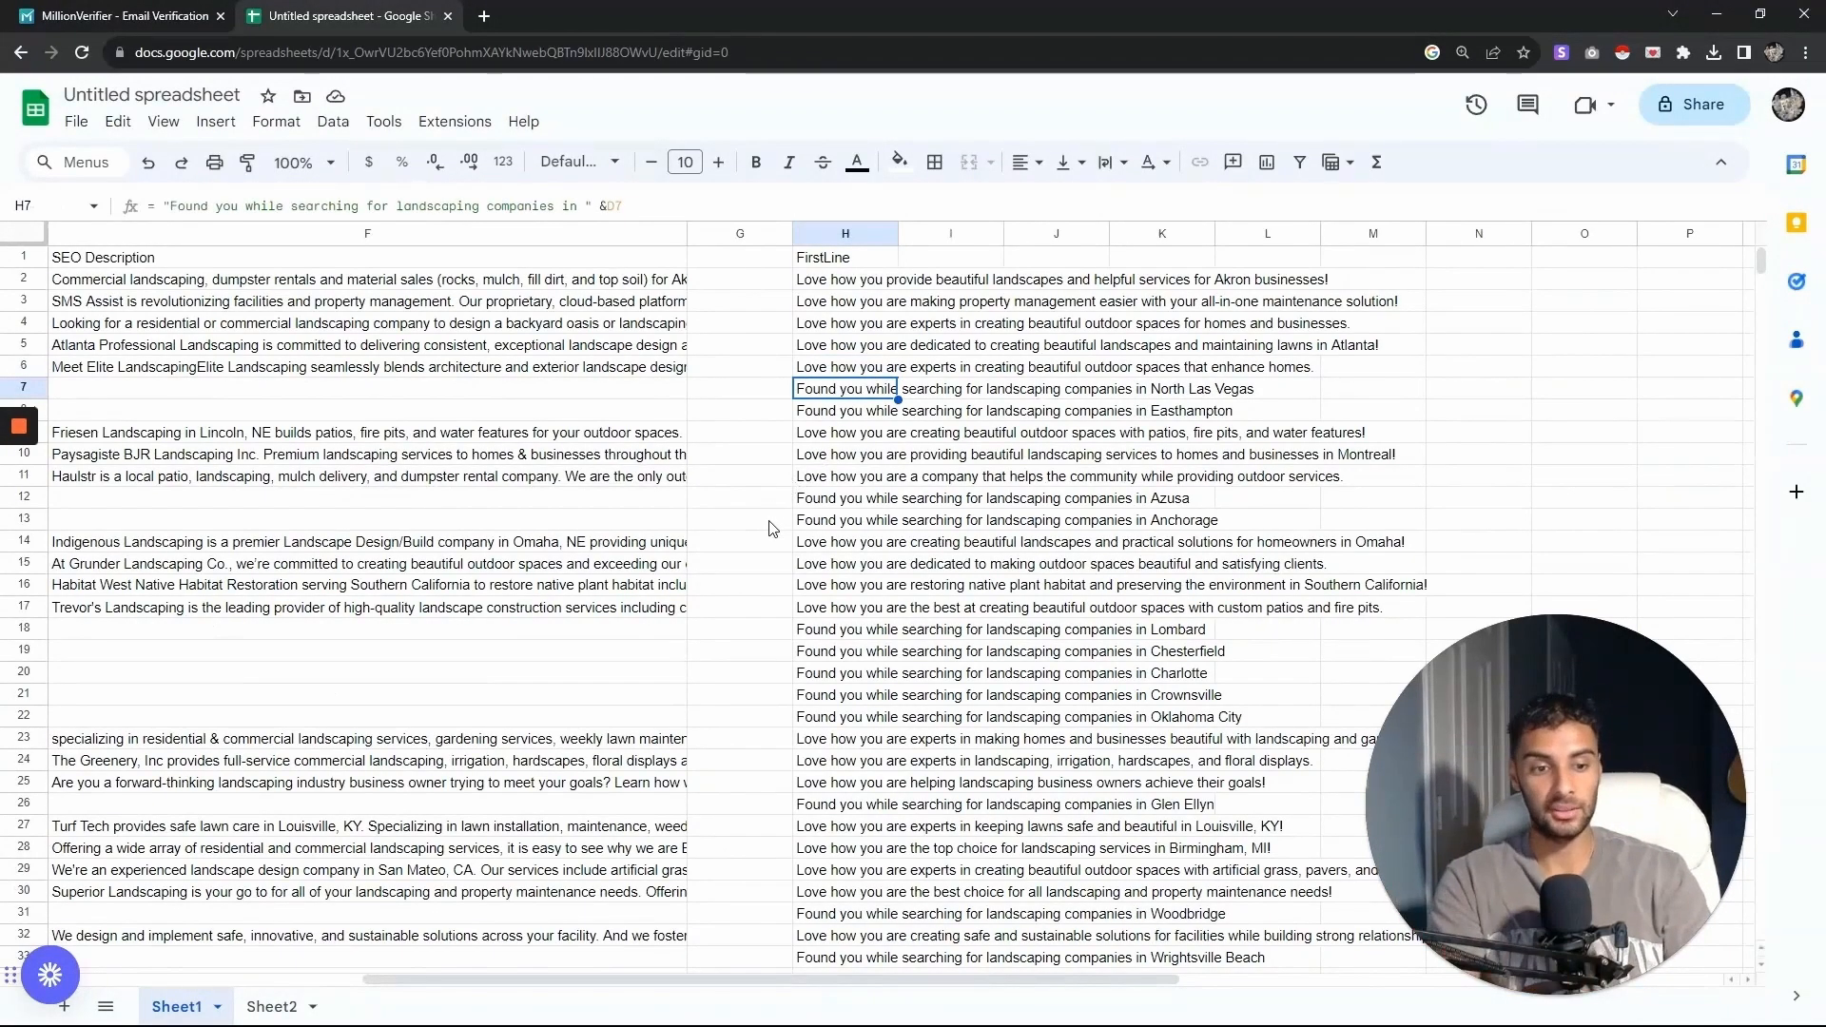
scroll(797, 482, "down", 3)
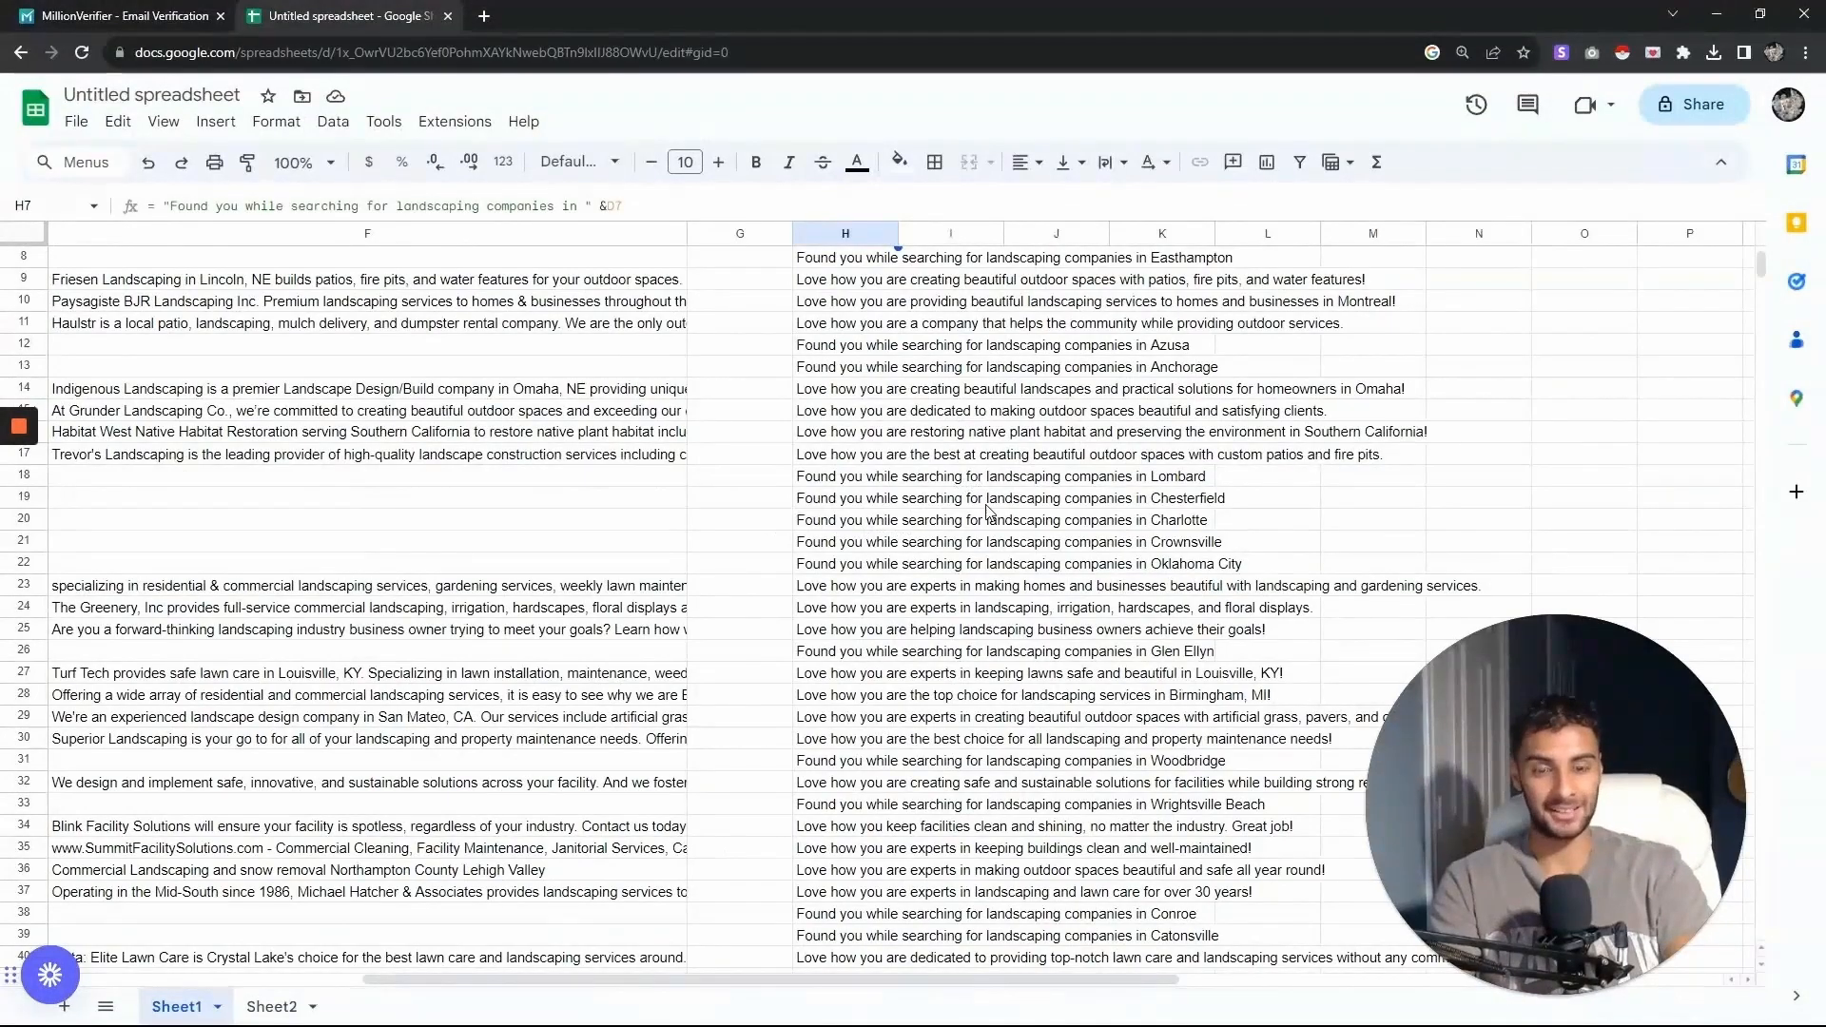
scroll(999, 504, "down", 5)
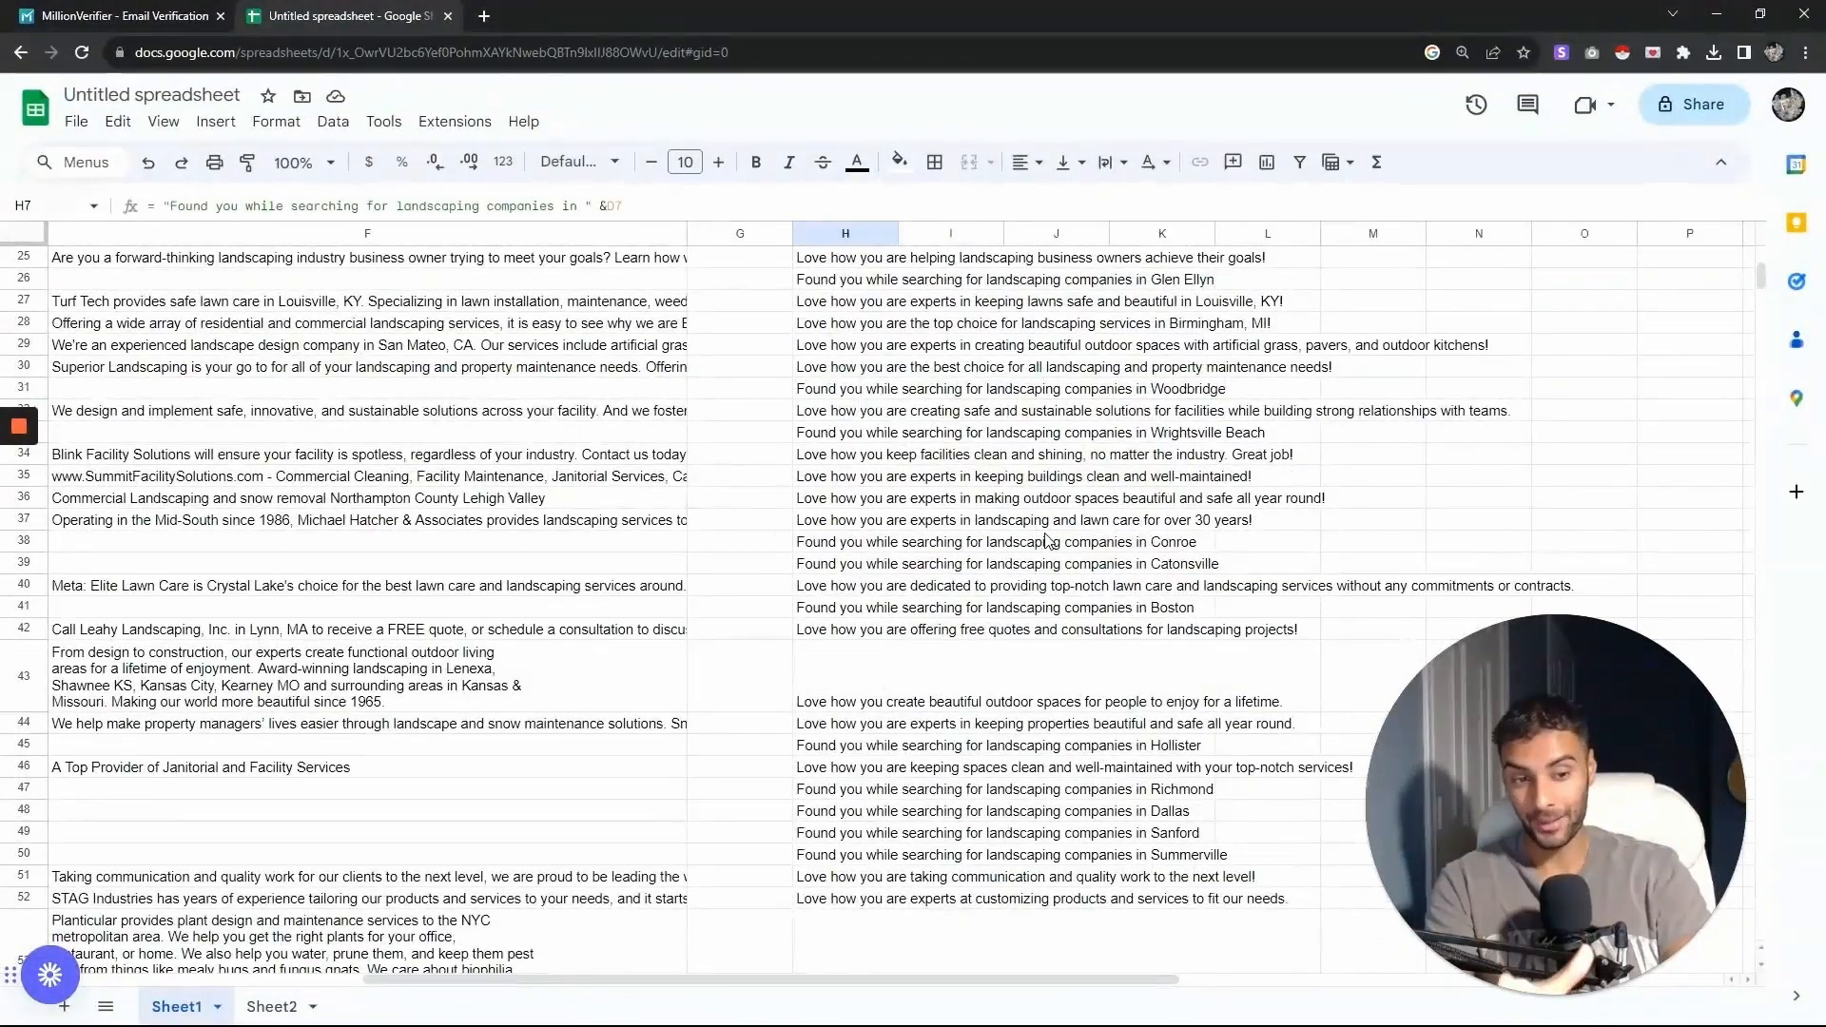